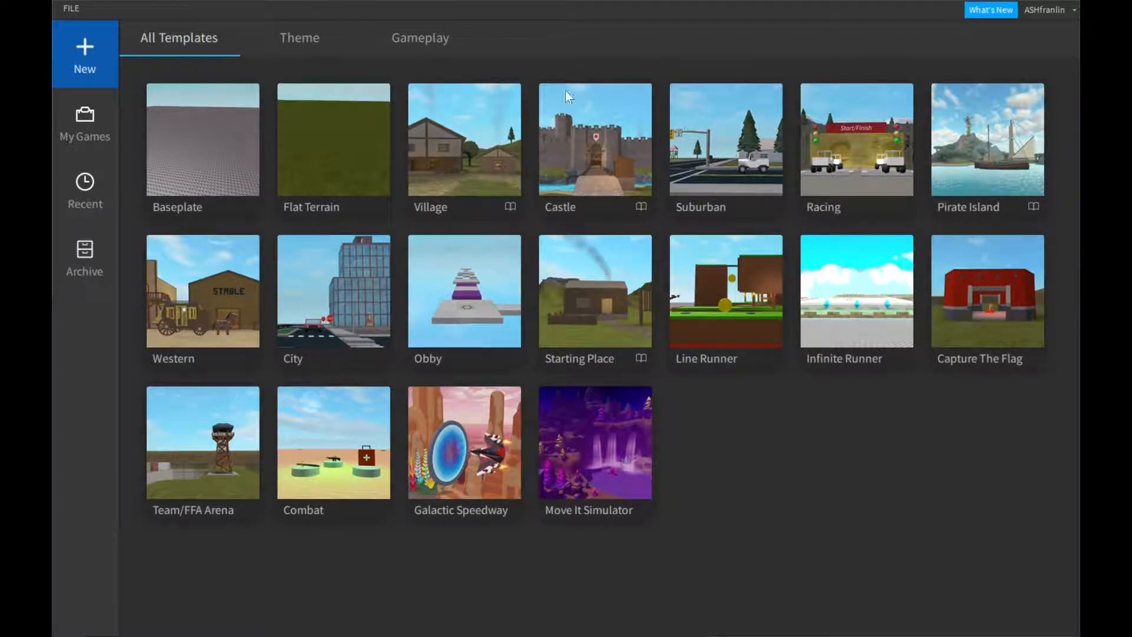
Step: Create a new place from the Baseplate template and turn off the device emulation of the viewport
{"action": "left_click", "coordinate": [211, 151]}
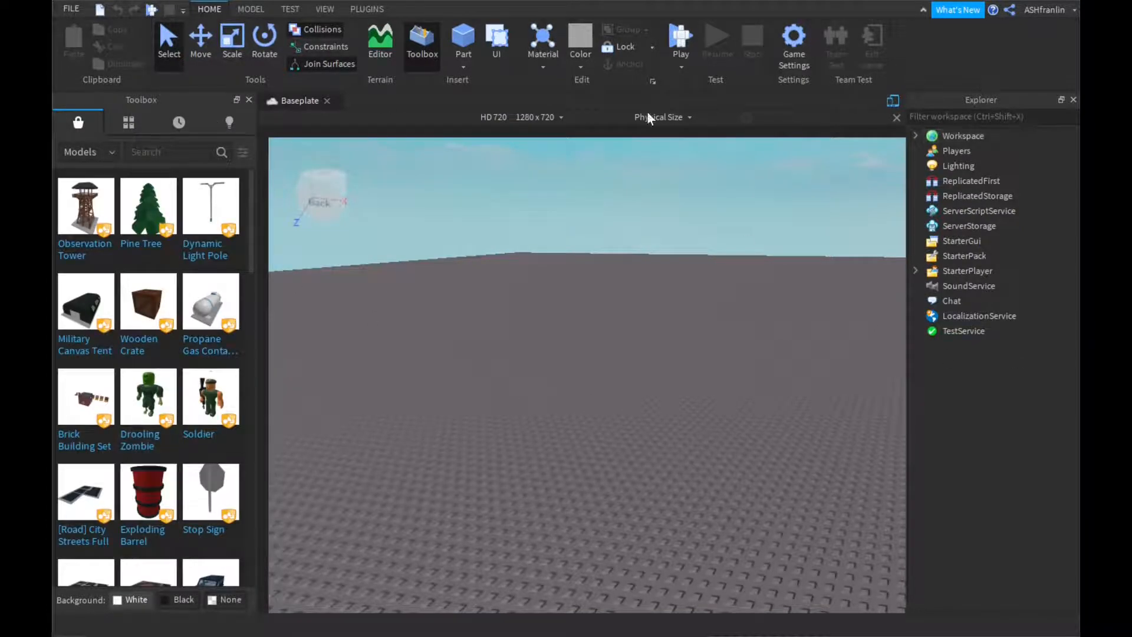
{"action": "left_click", "coordinate": [891, 102]}
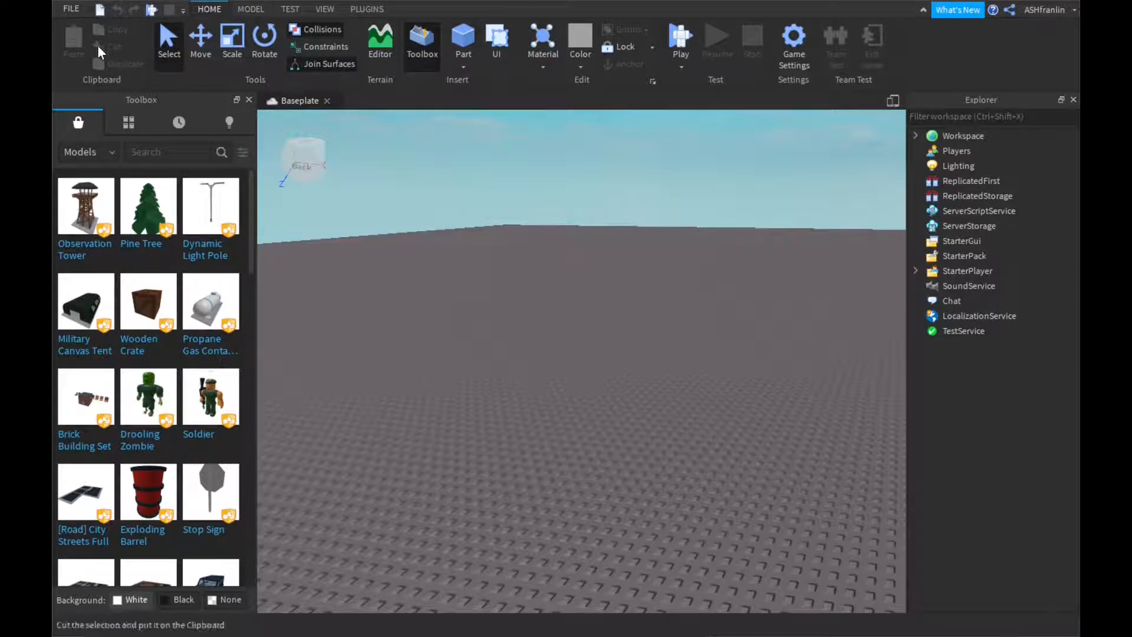
{"action": "left_click", "coordinate": [421, 46]}
{"action": "left_click", "coordinate": [420, 48]}
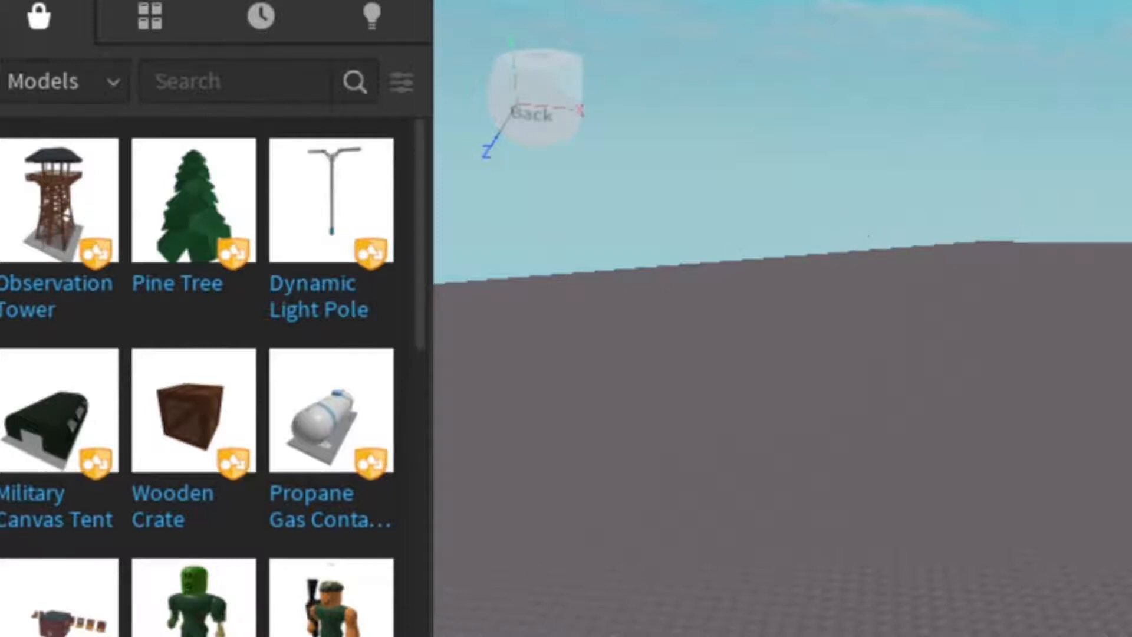
Step: Switch the Toolbox category to Plugins and search for "load character lite"
{"action": "left_click", "coordinate": [89, 85]}
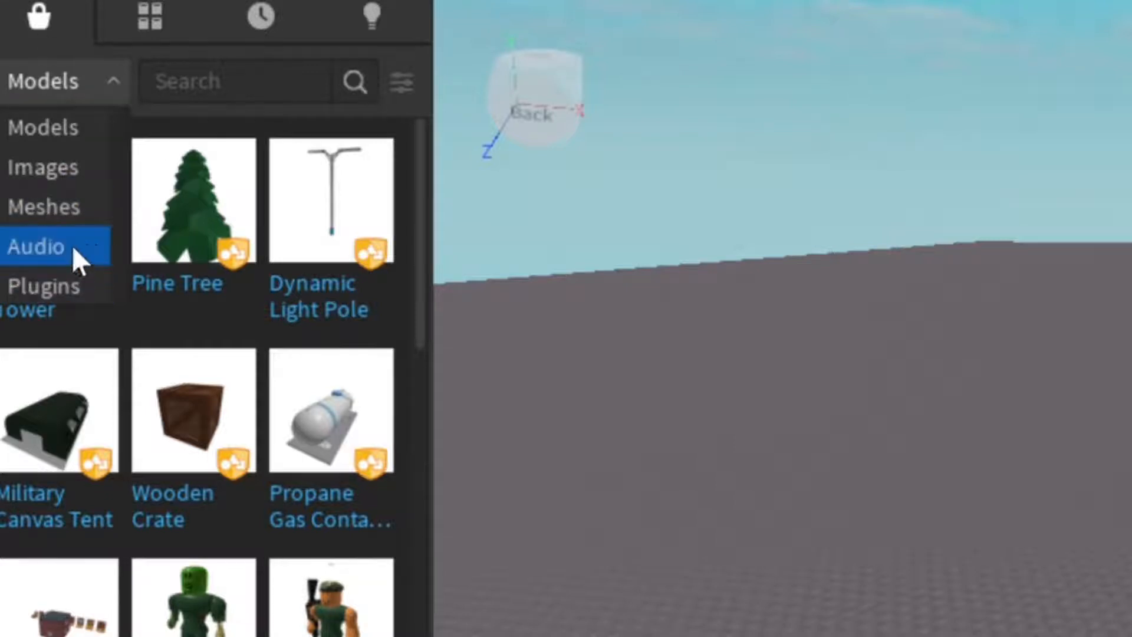
{"action": "left_click", "coordinate": [84, 291]}
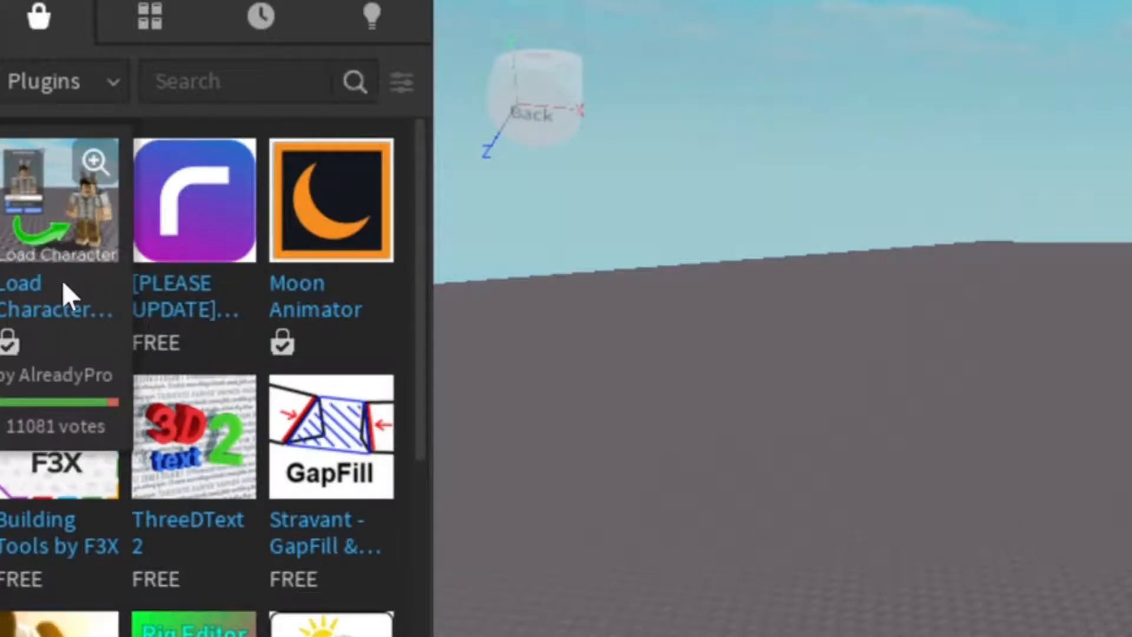
{"action": "left_click", "coordinate": [259, 82]}
{"action": "type", "text": "load"}
{"action": "type", "text": " characy"}
{"action": "type", "text": "er li"}
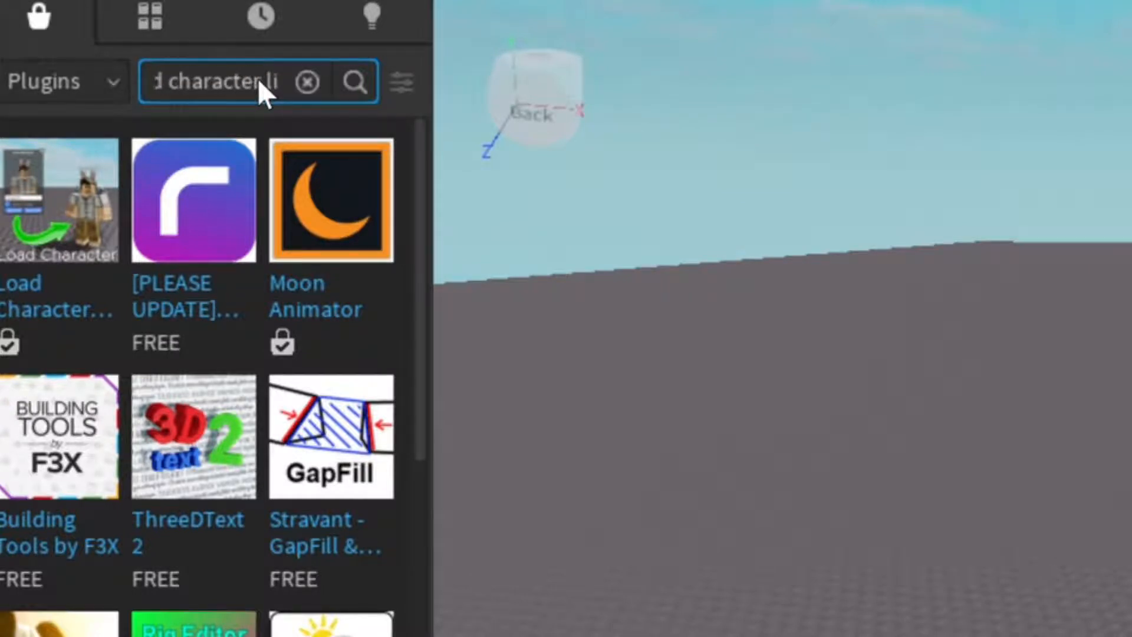
{"action": "type", "text": "te"}
{"action": "key", "text": "Return"}
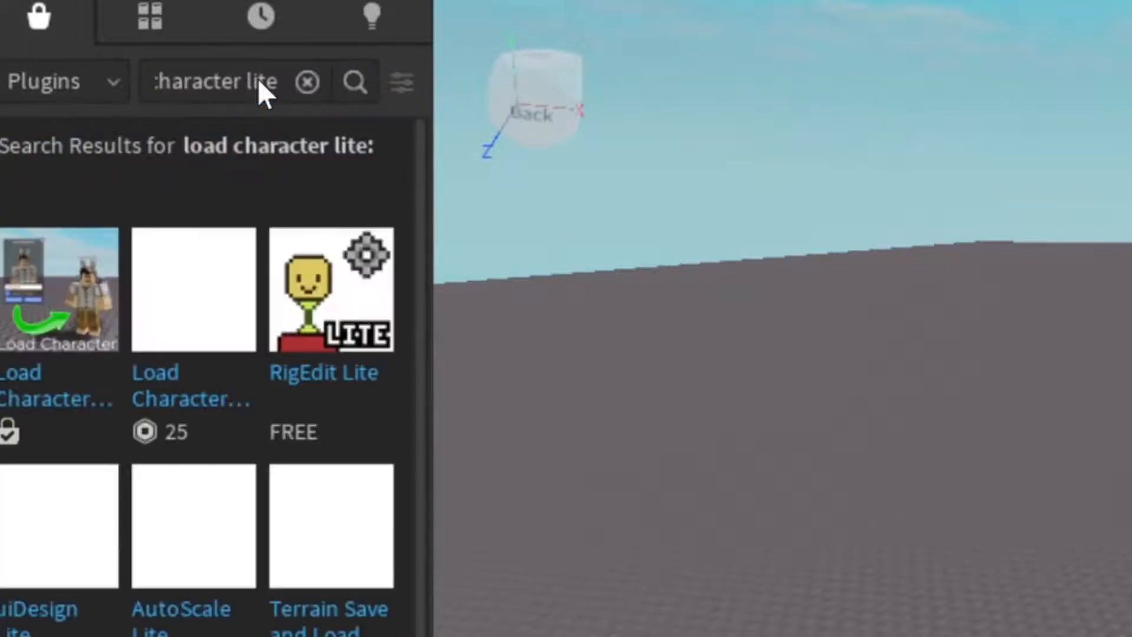
Step: View the details of the Load Character plugin by AlreadyPro, then close them
{"action": "mouse_move", "coordinate": [75, 339]}
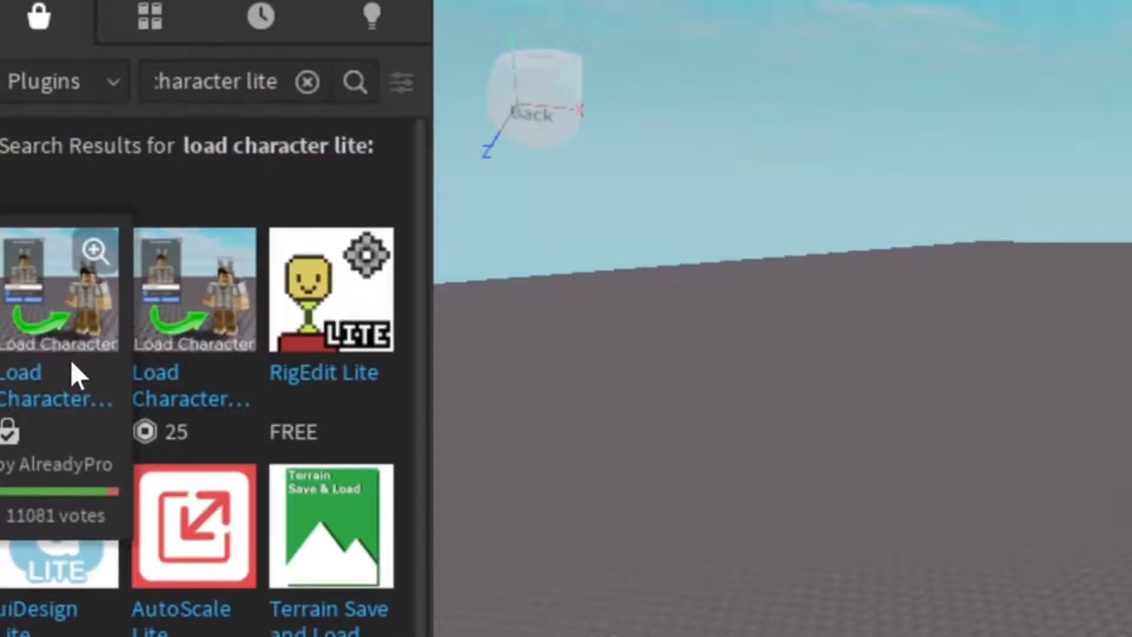
{"action": "left_click", "coordinate": [71, 369]}
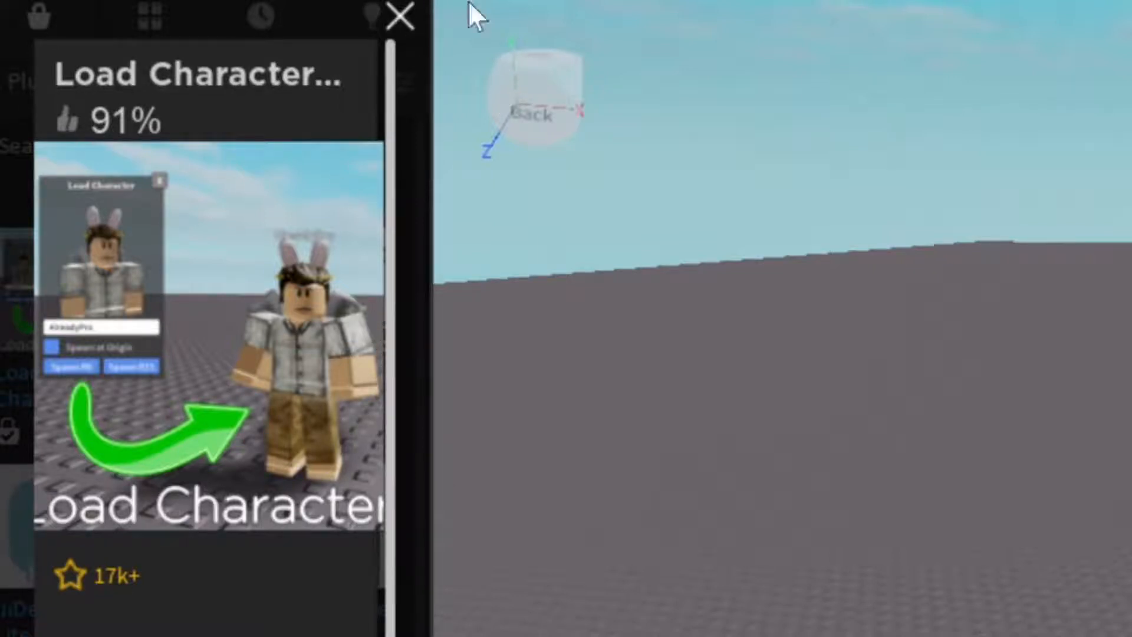
{"action": "left_click", "coordinate": [407, 26]}
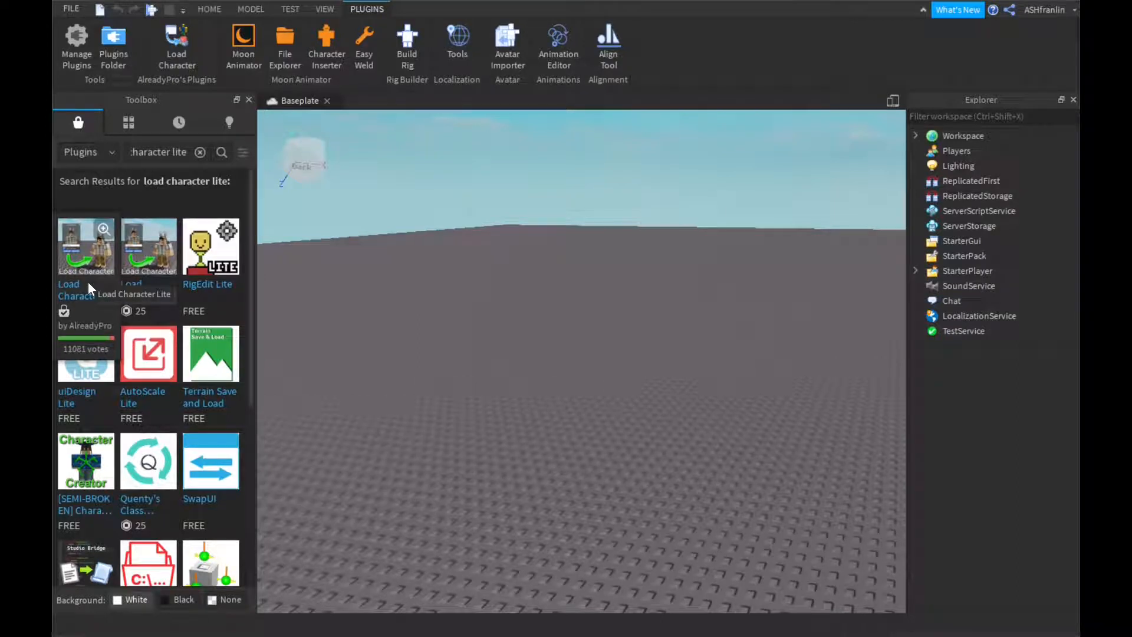
{"action": "left_click", "coordinate": [249, 99]}
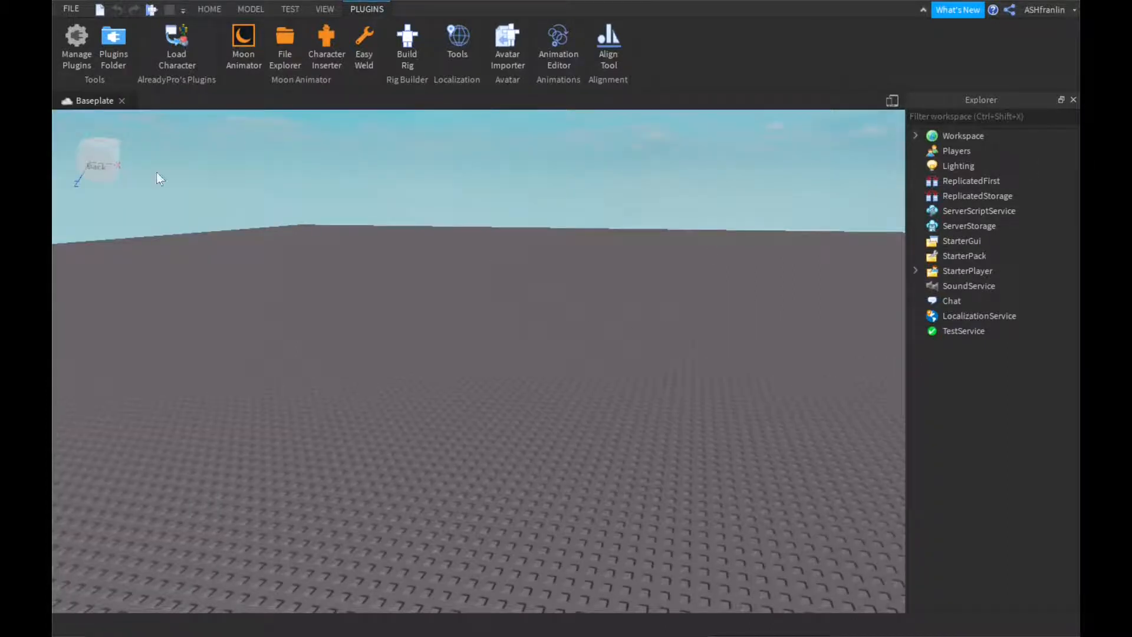
{"action": "left_click", "coordinate": [219, 10]}
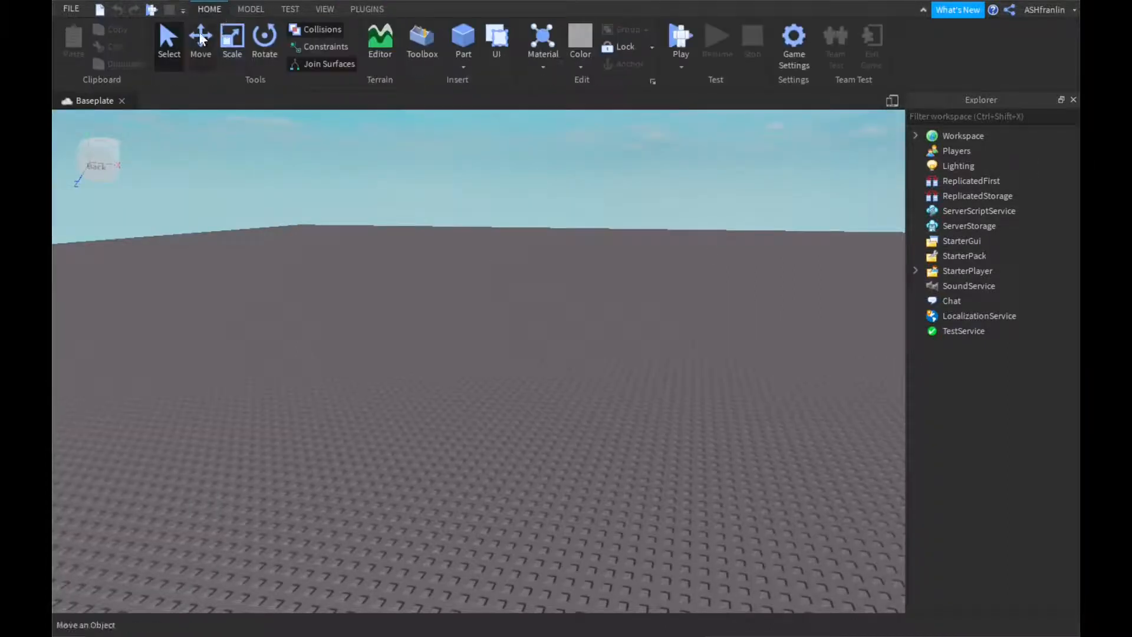
{"action": "left_click", "coordinate": [413, 33]}
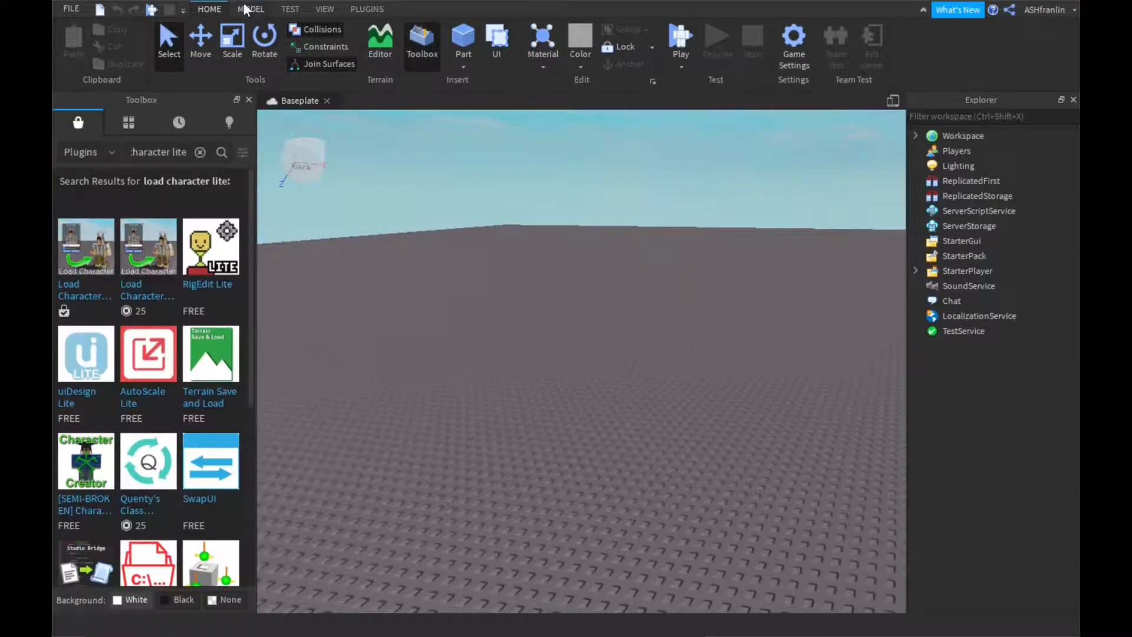
Step: Start the Load Character plugin and replace the preset name with the account's own username to spawn its avatar
{"action": "left_click", "coordinate": [360, 10]}
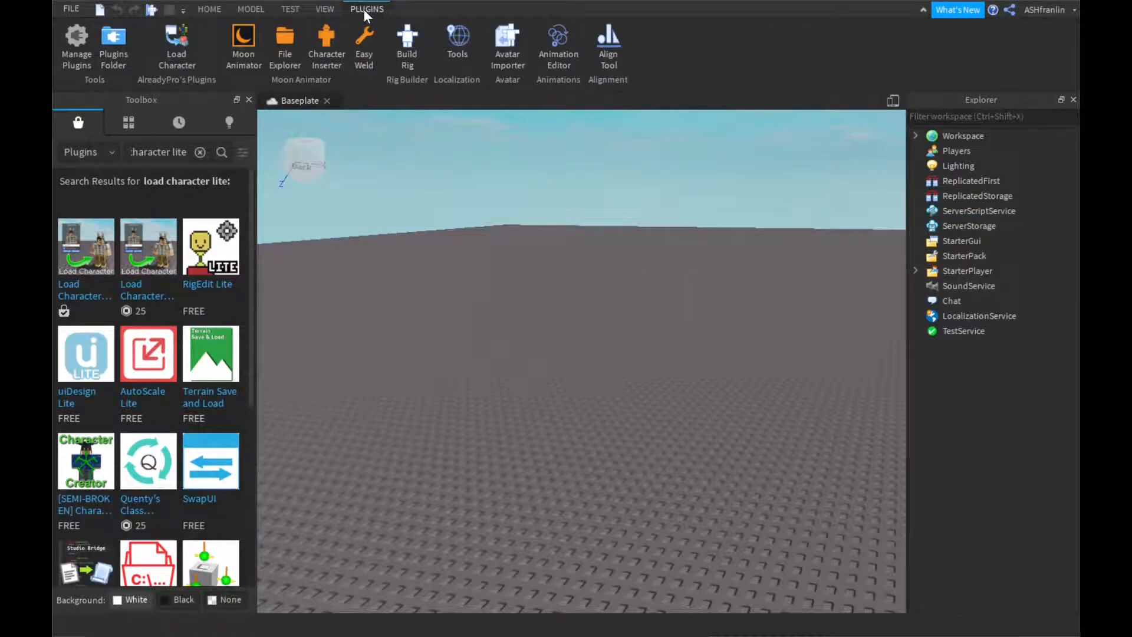
{"action": "left_click", "coordinate": [175, 51]}
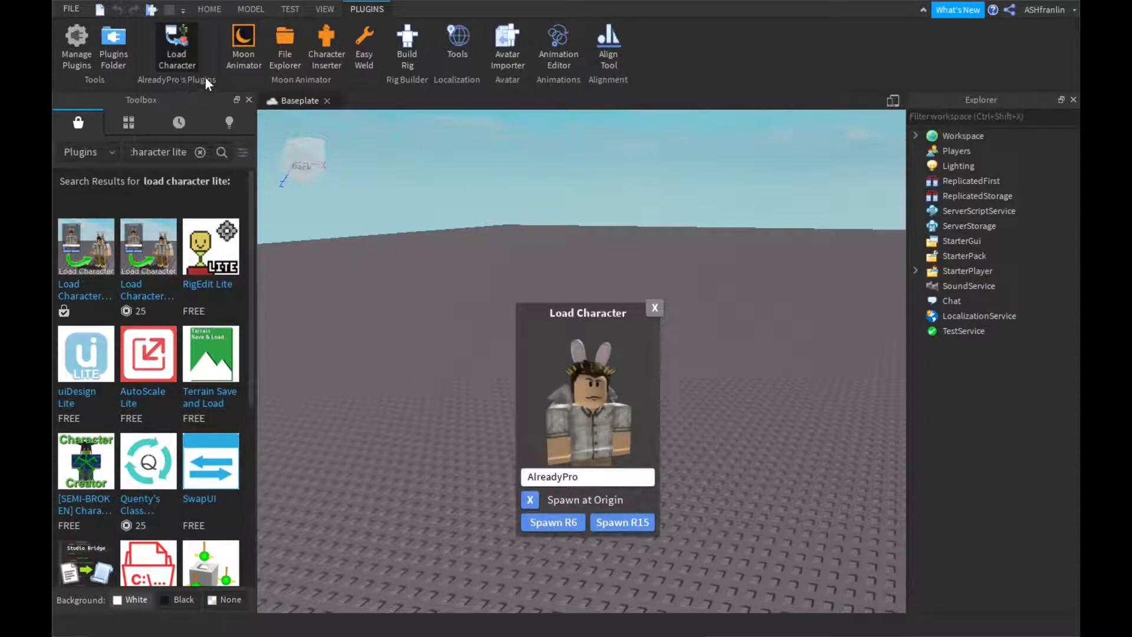
{"action": "double_click", "coordinate": [563, 473]}
{"action": "key", "text": "BackSpace"}
{"action": "left_click_drag", "start_coordinate": [633, 343], "coordinate": [583, 233]}
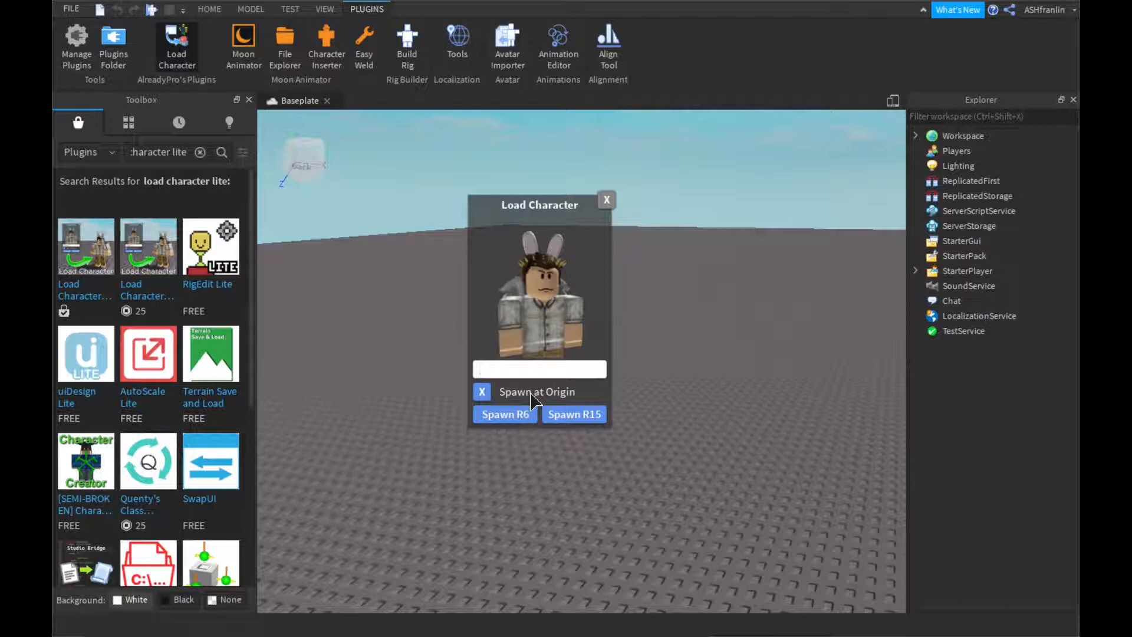
{"action": "type", "text": "ASHfranlin"}
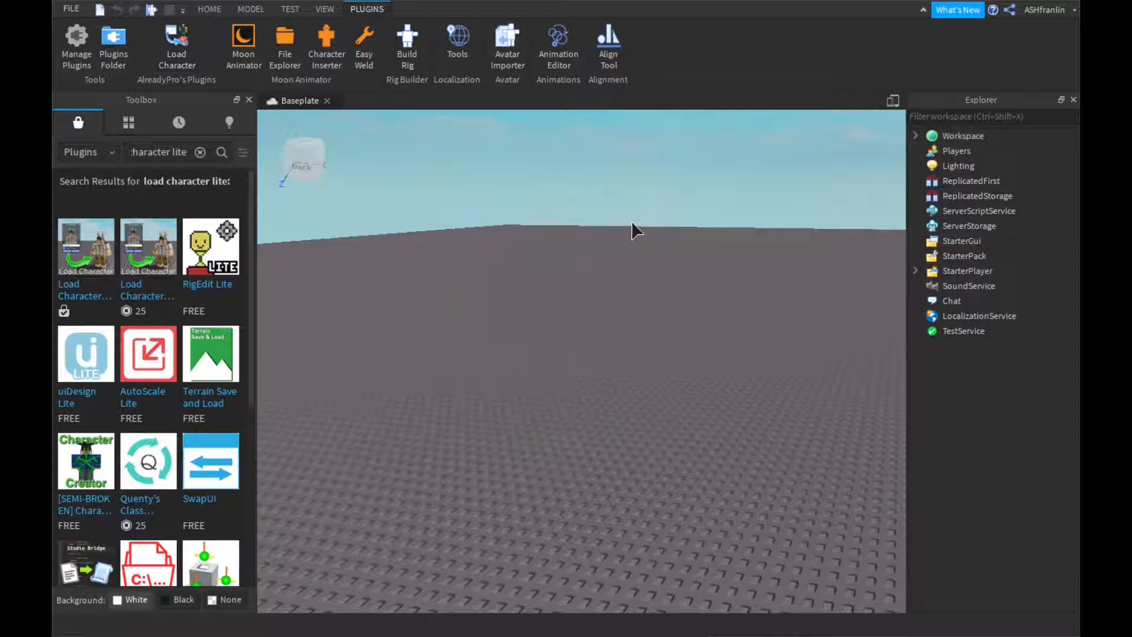
Step: Examine the spawned character up close from the front
{"action": "scroll", "coordinate": [625, 204], "scroll_direction": "down", "scroll_amount": 10}
{"action": "key", "text": "f"}
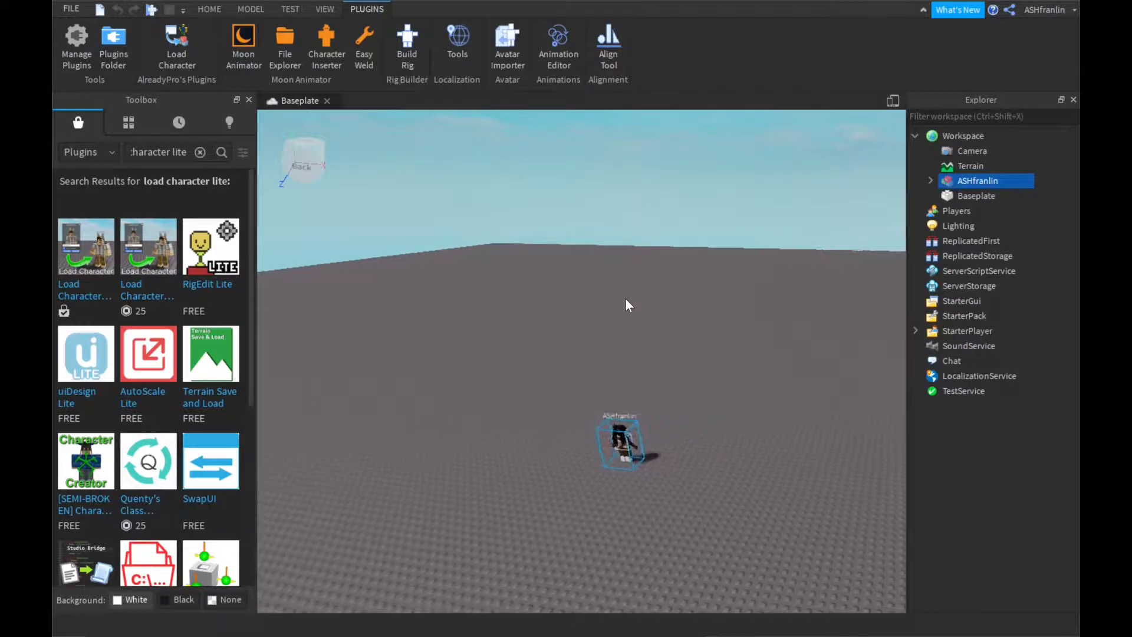
{"action": "key", "text": "w"}
{"action": "key", "text": "e"}
{"action": "key", "text": "a"}
{"action": "left_click", "coordinate": [326, 189]}
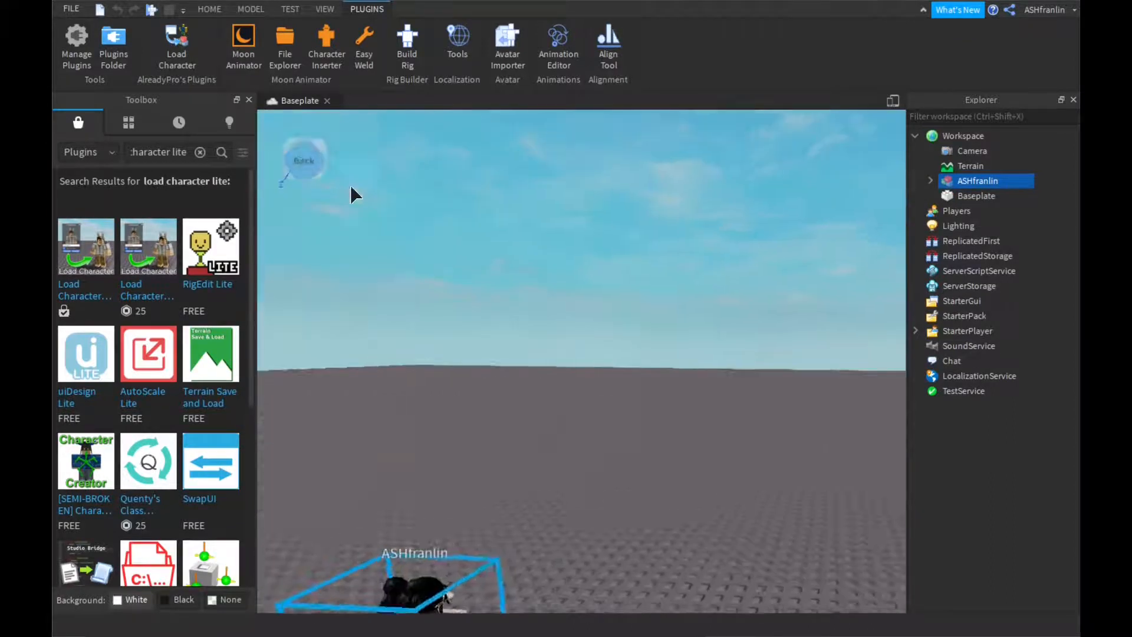
{"action": "left_click", "coordinate": [361, 177]}
{"action": "left_click", "coordinate": [334, 154]}
{"action": "key", "text": "s"}
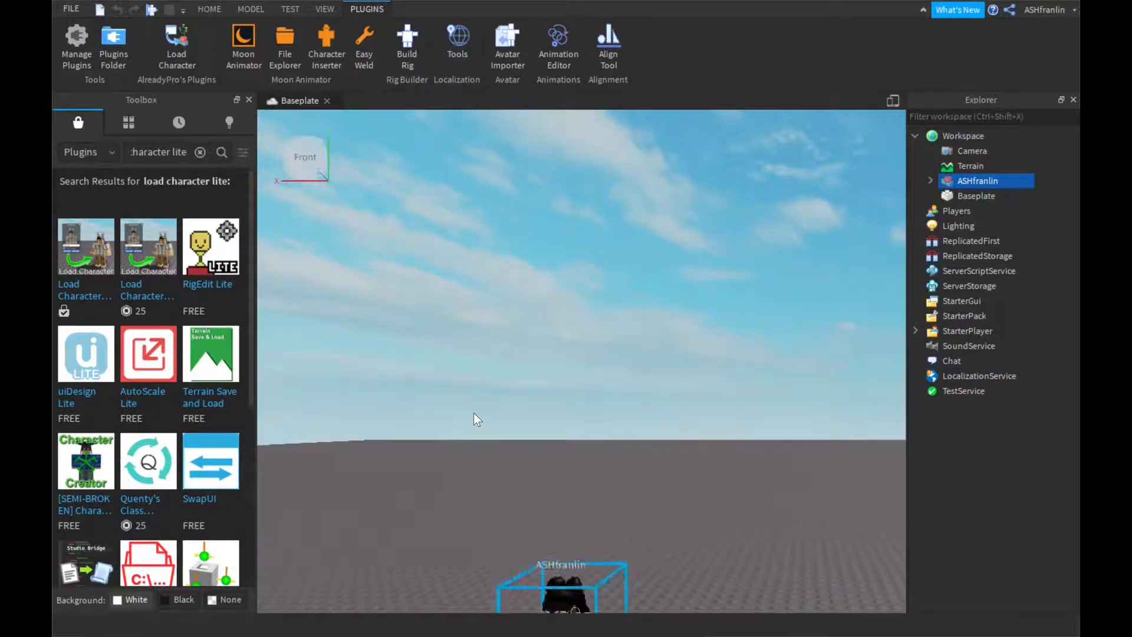
{"action": "key", "text": "e"}
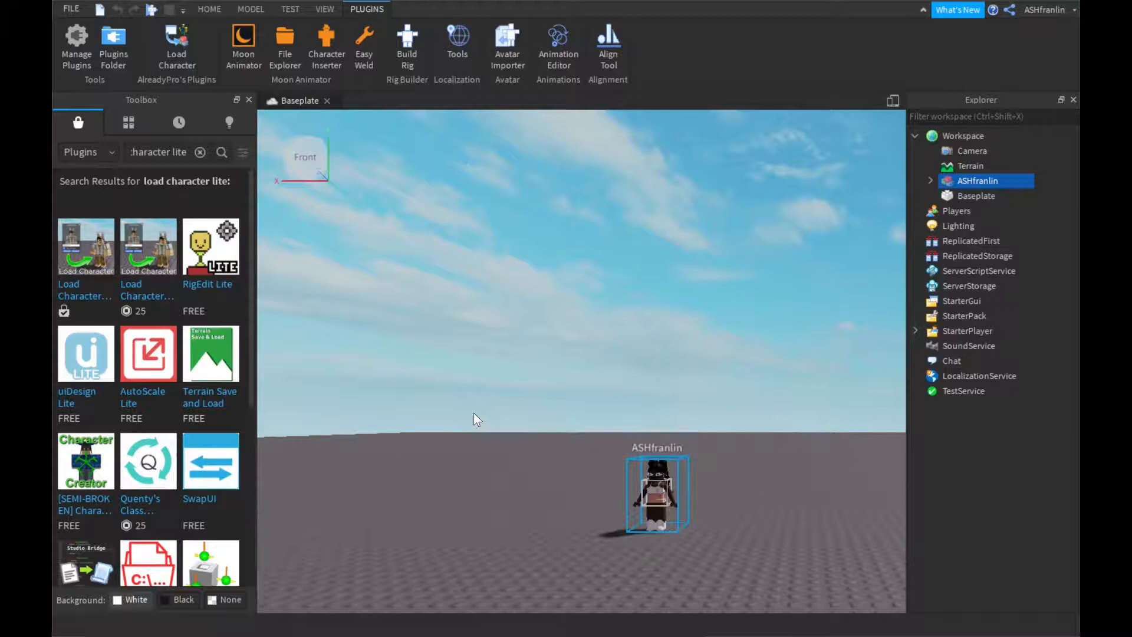
{"action": "left_click", "coordinate": [297, 183]}
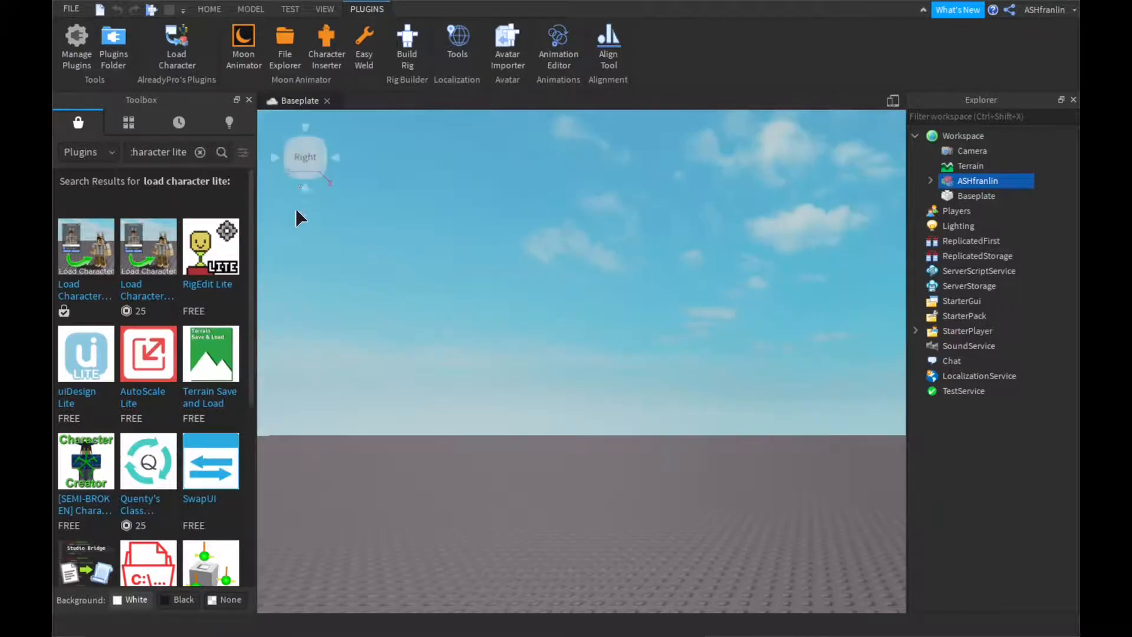
{"action": "left_click", "coordinate": [296, 180]}
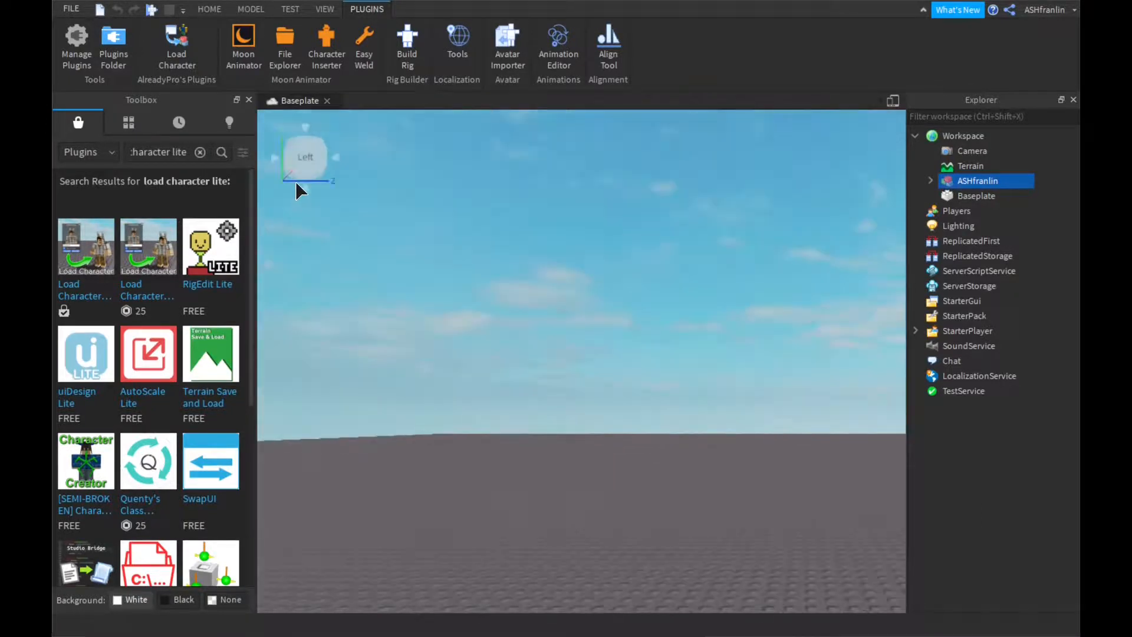
{"action": "key", "text": "w"}
{"action": "key", "text": "d"}
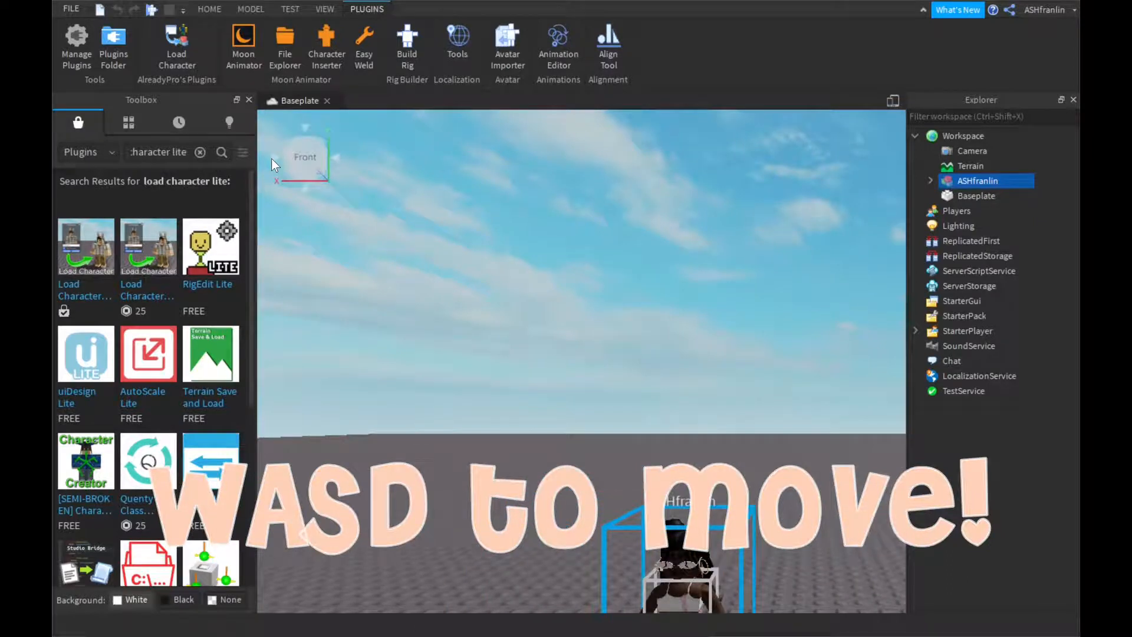
{"action": "key", "text": "s"}
{"action": "key", "text": "a"}
{"action": "key", "text": "d"}
{"action": "key", "text": "s"}
{"action": "key", "text": "d"}
{"action": "key", "text": "q"}
{"action": "key", "text": "w"}
{"action": "key", "text": "a"}
{"action": "key", "text": "a"}
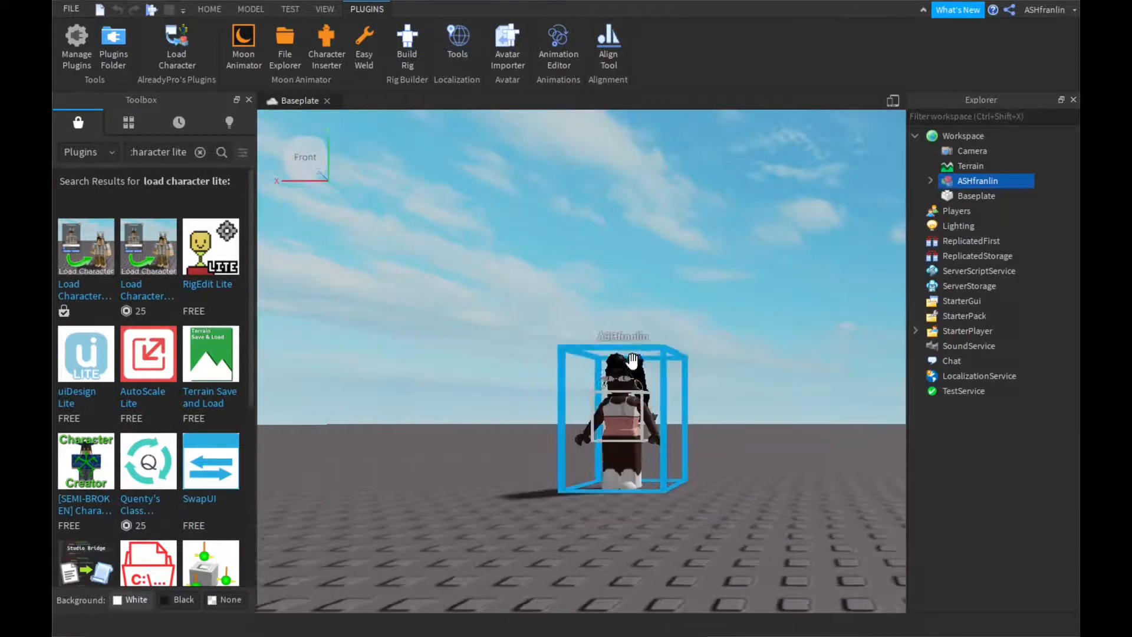
{"action": "key", "text": "w"}
{"action": "key", "text": "d"}
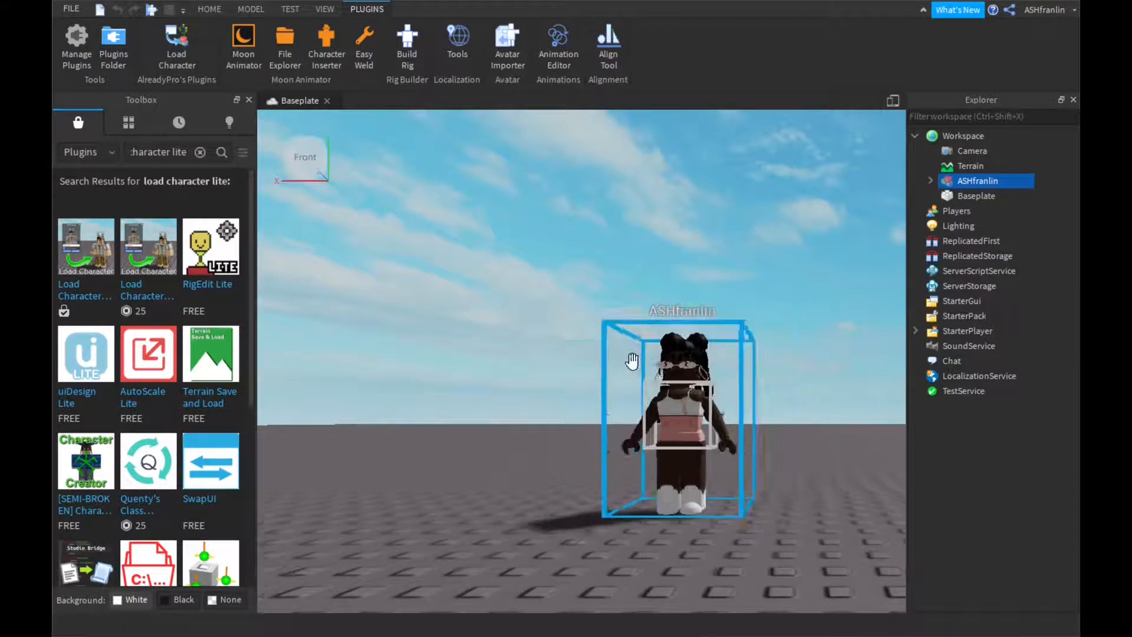
{"action": "key", "text": "w"}
{"action": "key", "text": "w"}
{"action": "key", "text": "d"}
{"action": "key", "text": "a"}
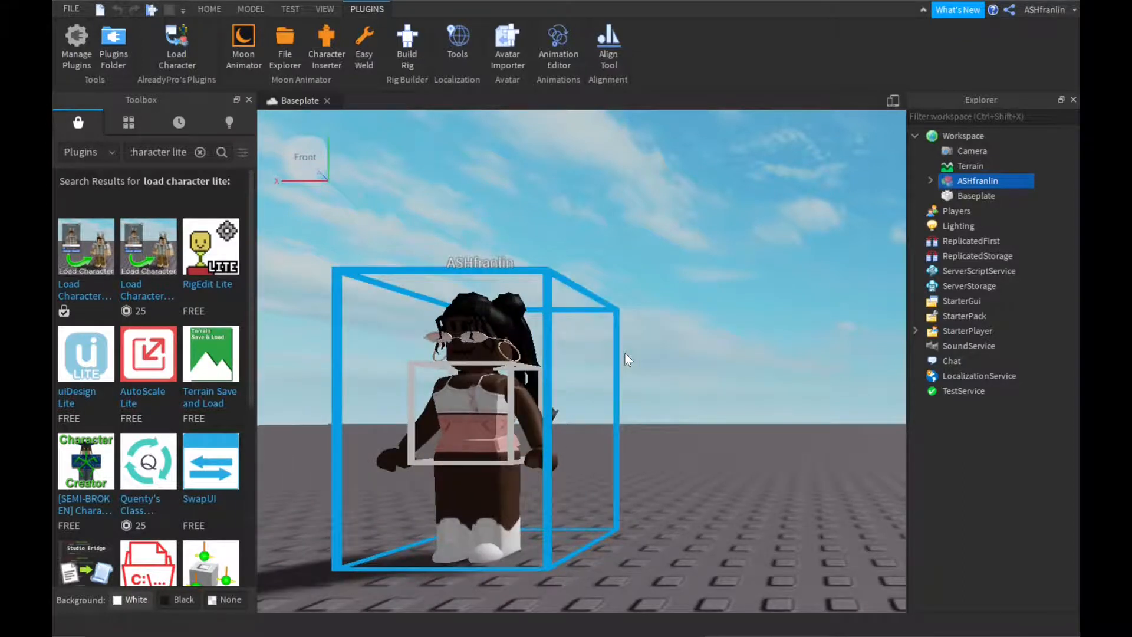
{"action": "key", "text": "s"}
{"action": "key", "text": "a"}
{"action": "key", "text": "d"}
{"action": "key", "text": "w"}
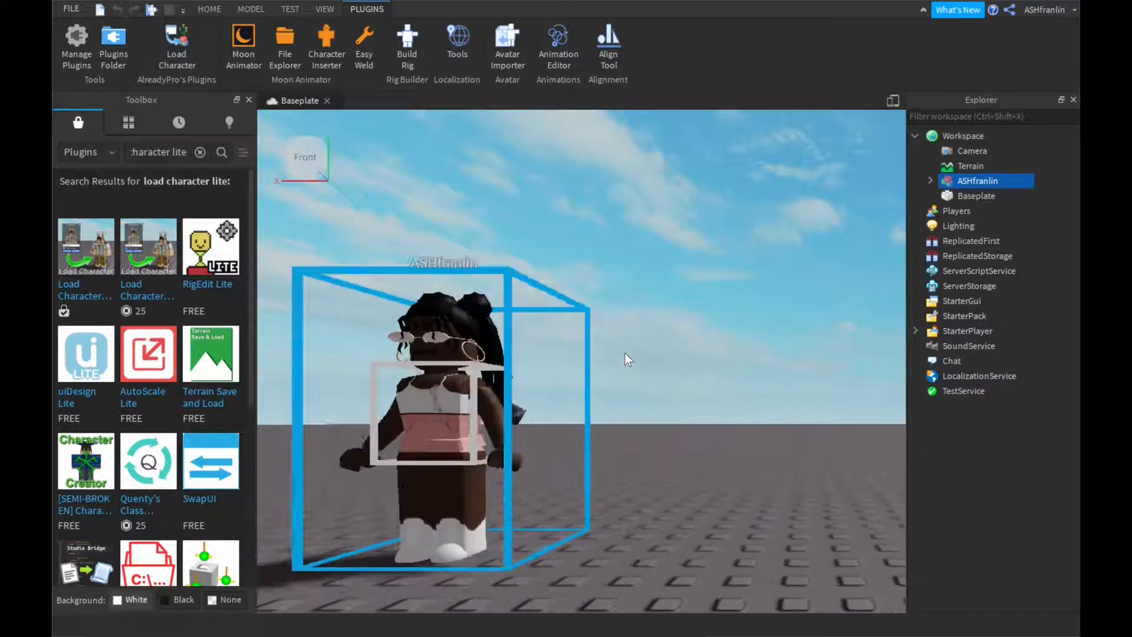
{"action": "key", "text": "a"}
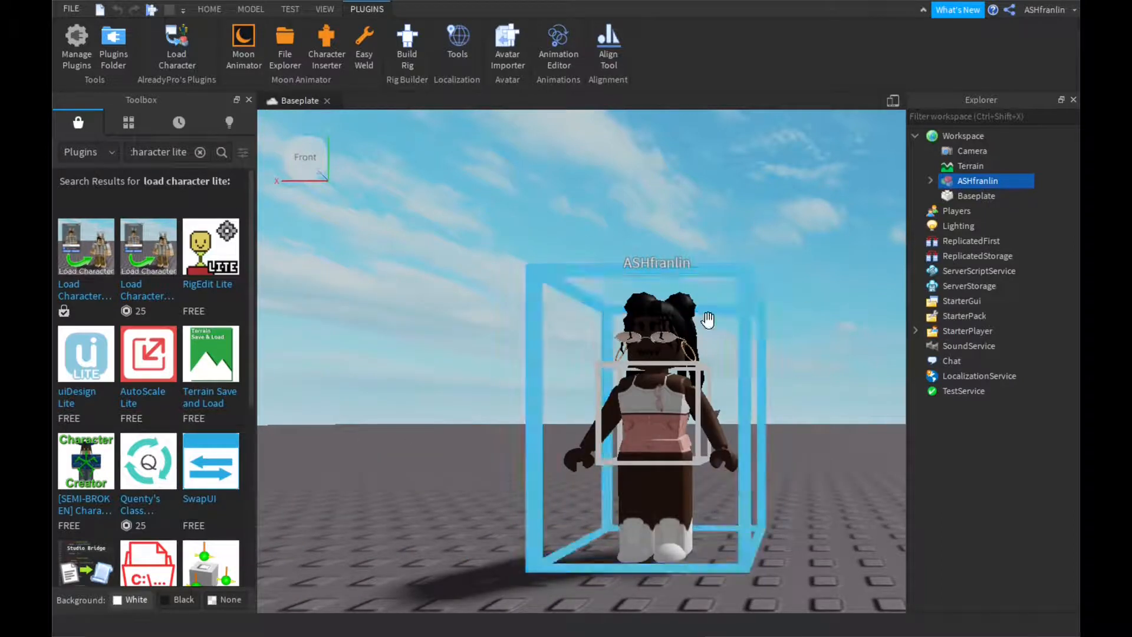
Step: Select the whole character model in the Workspace and collapse its list of parts
{"action": "left_click", "coordinate": [699, 354]}
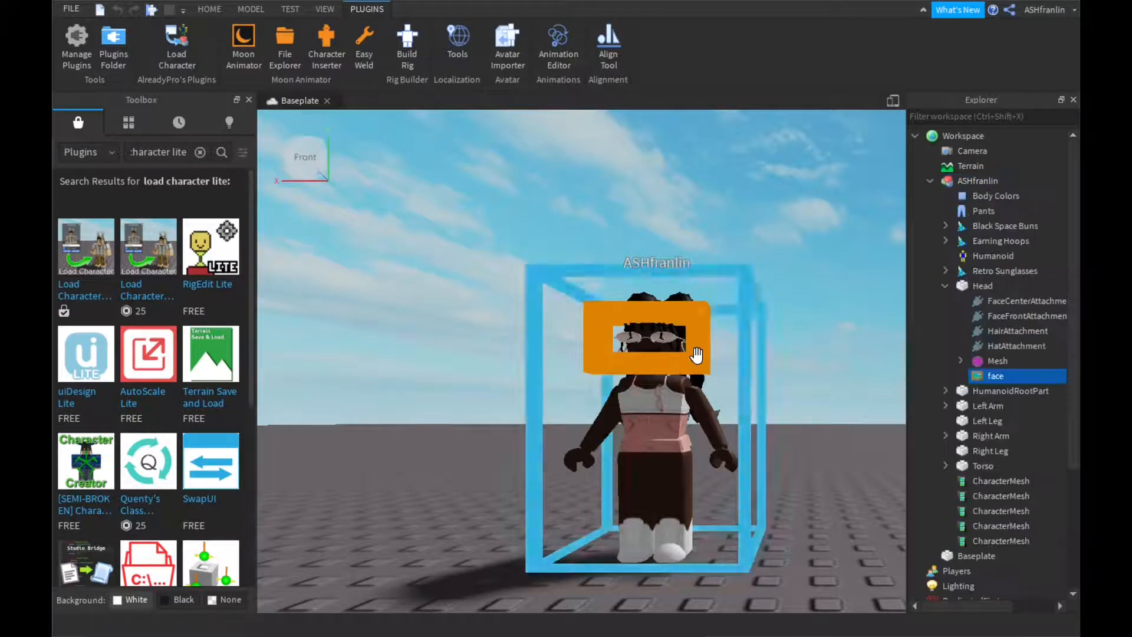
{"action": "left_click", "coordinate": [691, 339]}
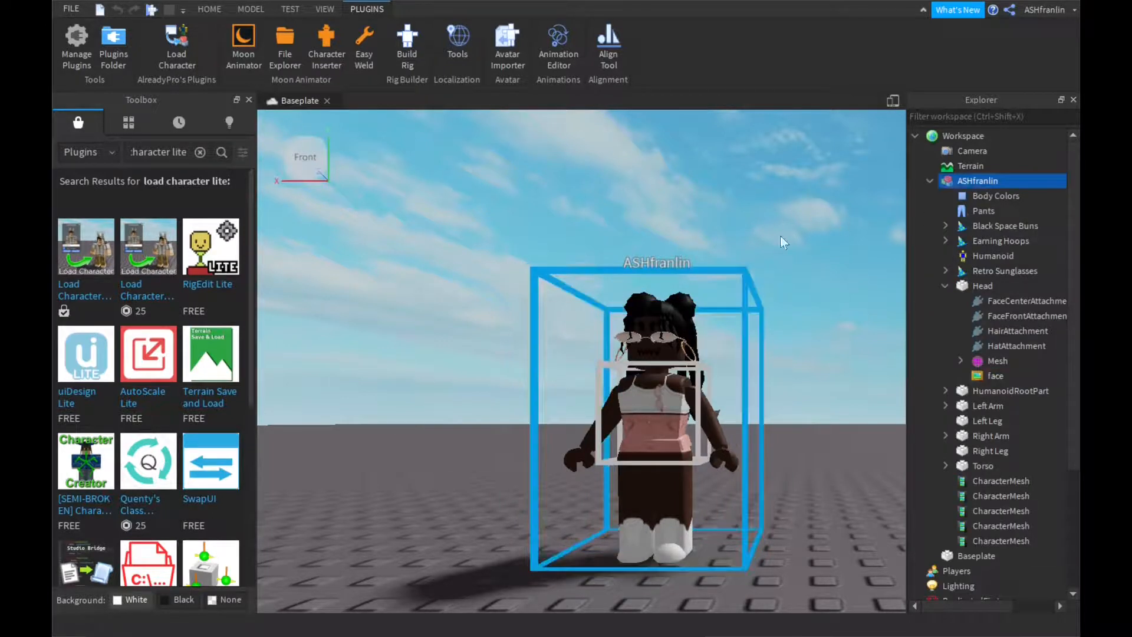
{"action": "left_click", "coordinate": [928, 181]}
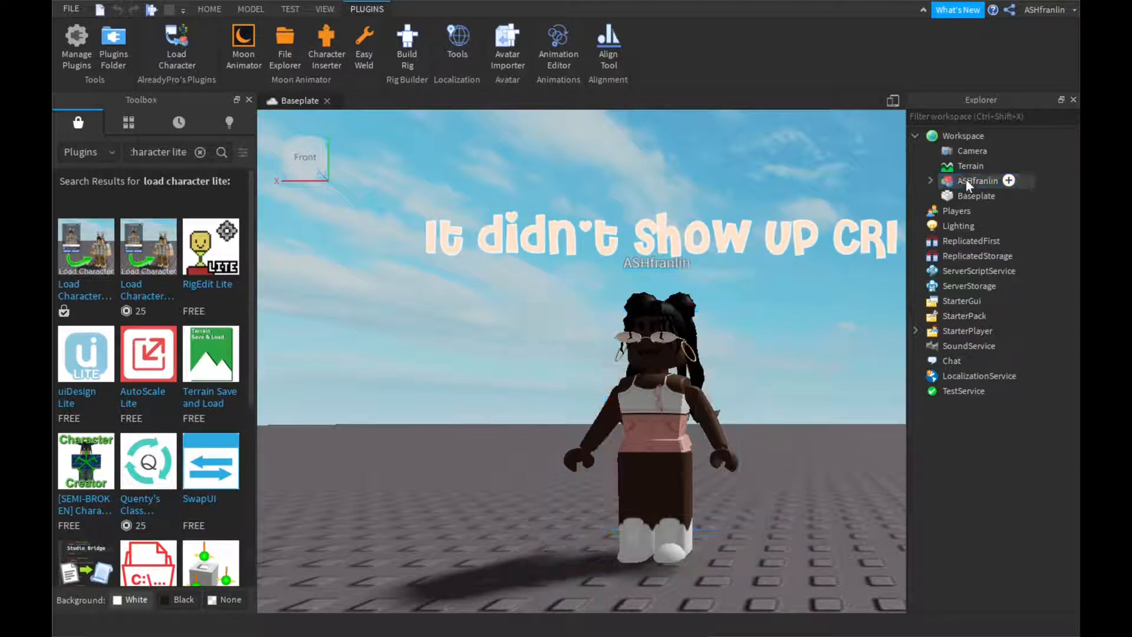
{"action": "left_click", "coordinate": [966, 182]}
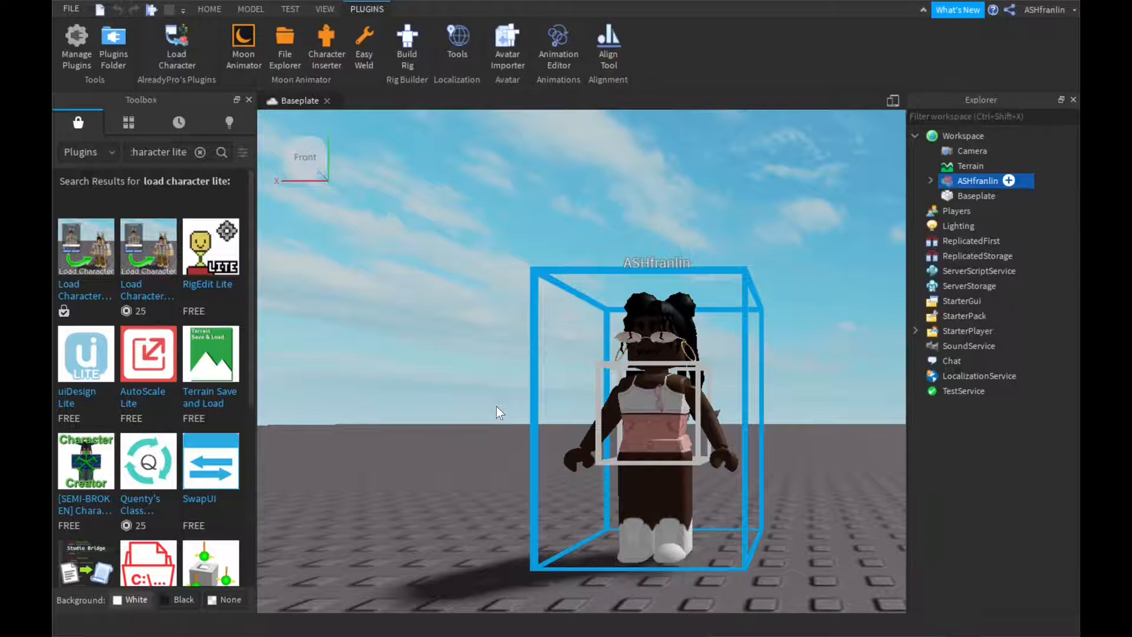
{"action": "left_click", "coordinate": [419, 379]}
{"action": "scroll", "coordinate": [678, 278], "scroll_direction": "down", "scroll_amount": 6}
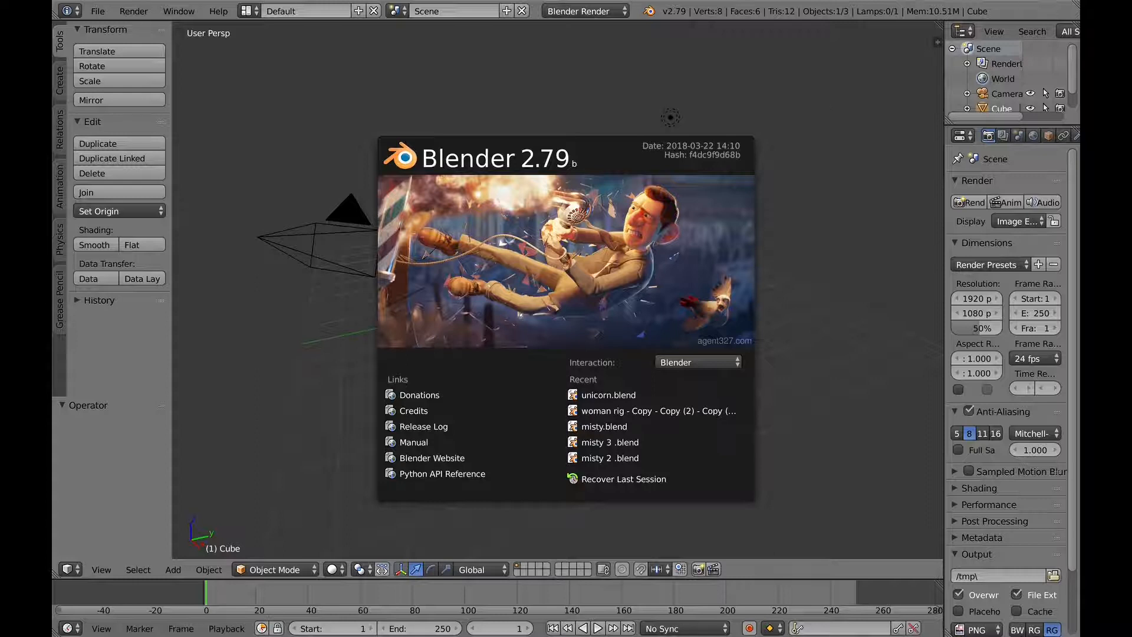
Step: Switch to Blender and dismiss the splash screen to reach the default scene
{"action": "left_click", "coordinate": [370, 81]}
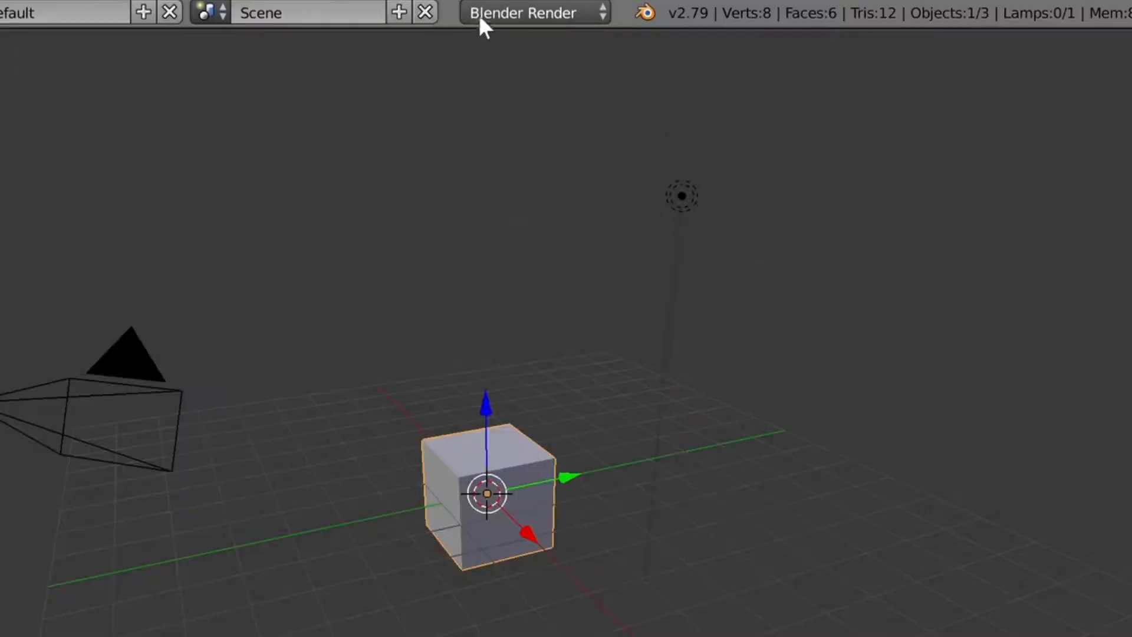
Step: Set the render engine to Cycles Render
{"action": "left_click", "coordinate": [522, 12]}
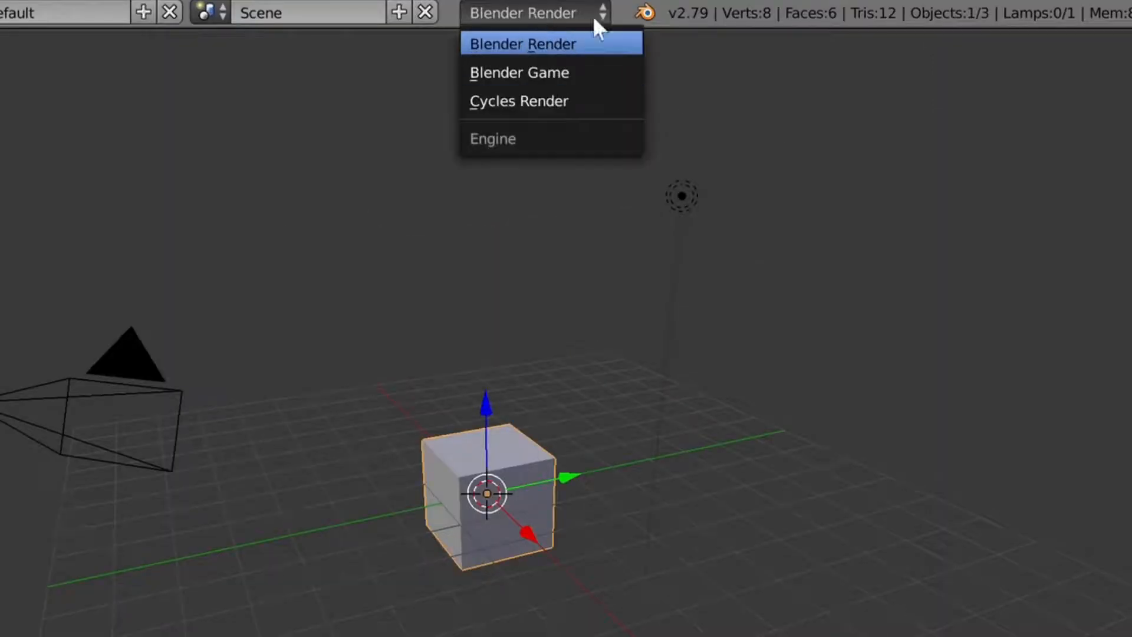
{"action": "left_click", "coordinate": [554, 100]}
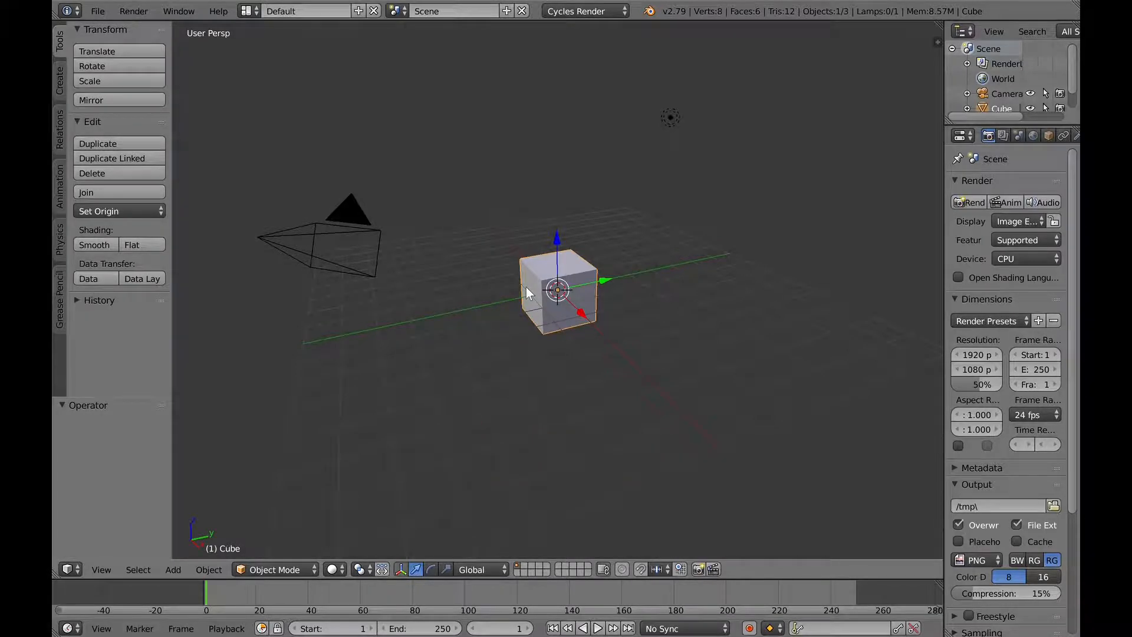
Step: Examine the default scene by flying the view toward, away from and past the cube with walk navigation
{"action": "key", "text": "shift+f"}
{"action": "key", "text": "w"}
{"action": "key", "text": "s"}
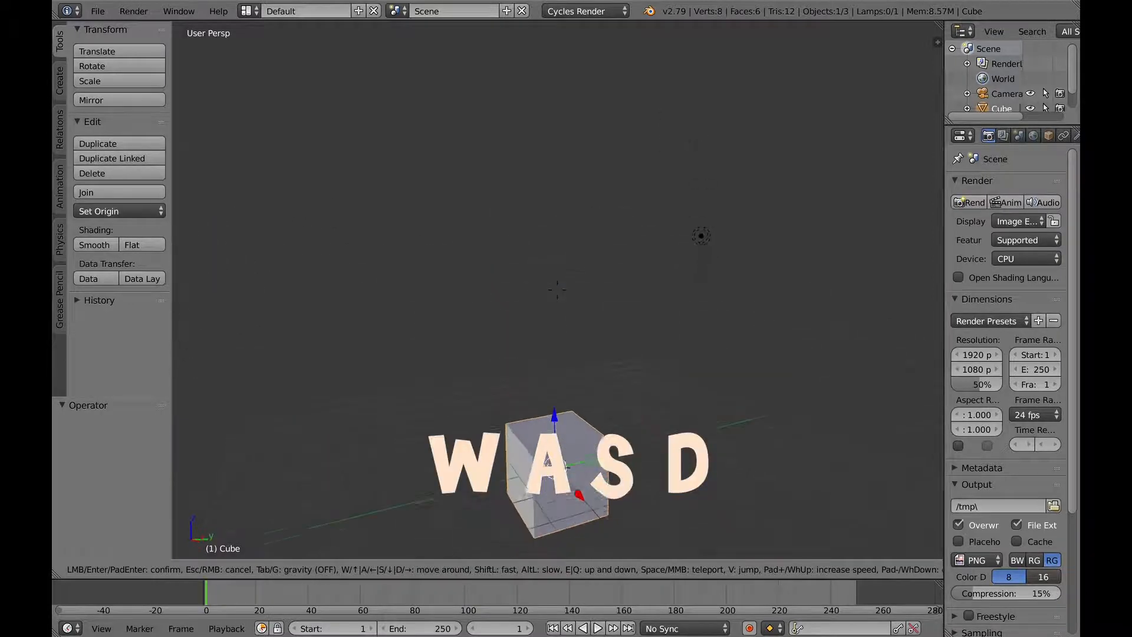
{"action": "key", "text": "w"}
{"action": "key", "text": "a"}
{"action": "key", "text": "s"}
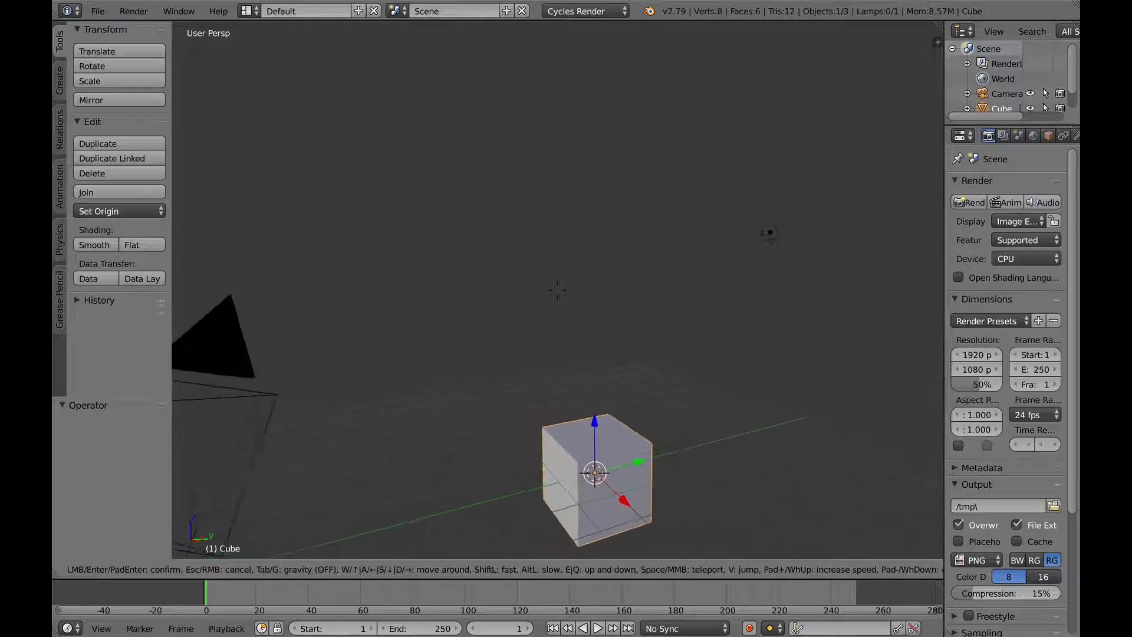
{"action": "key", "text": "d"}
{"action": "key", "text": "w"}
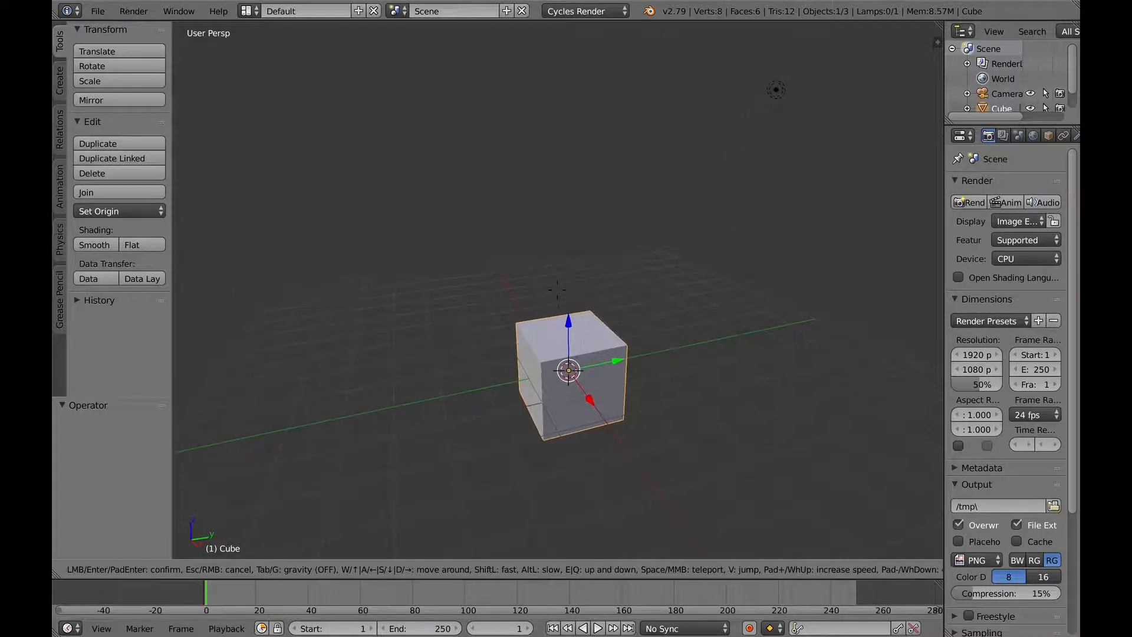
{"action": "key", "text": "w"}
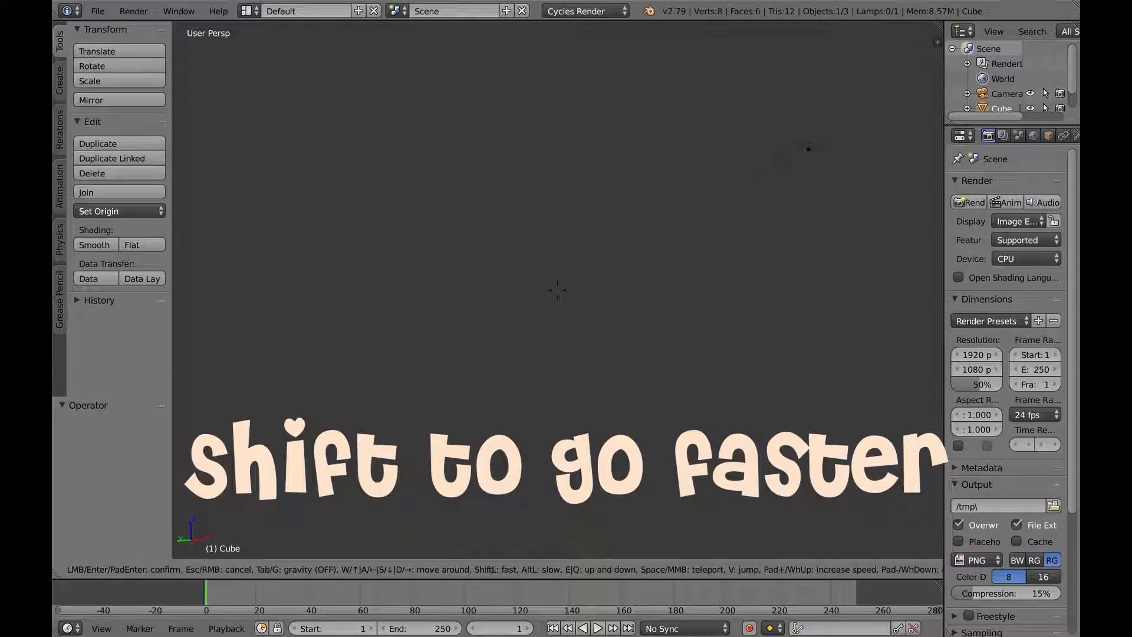
{"action": "left_click", "coordinate": [558, 297]}
Step: Fly back to the cube, view it from several sides, and leave it framed near the centre of the view
{"action": "key", "text": "Up"}
{"action": "key", "text": "shift+f"}
{"action": "key", "text": "Up"}
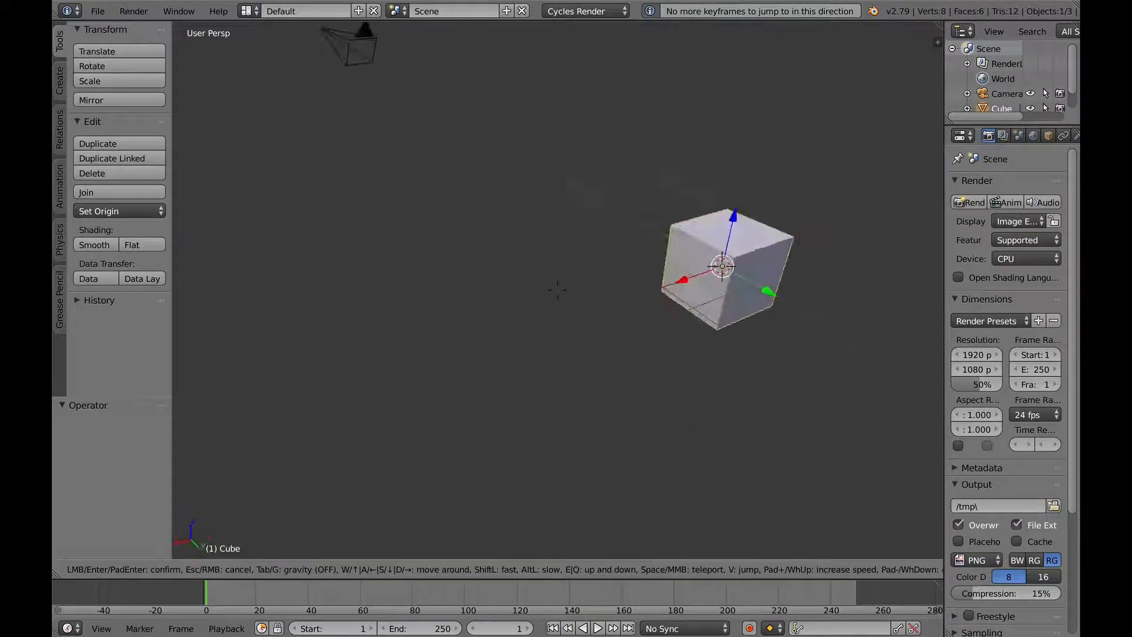
{"action": "key", "text": "w"}
{"action": "key", "text": "s"}
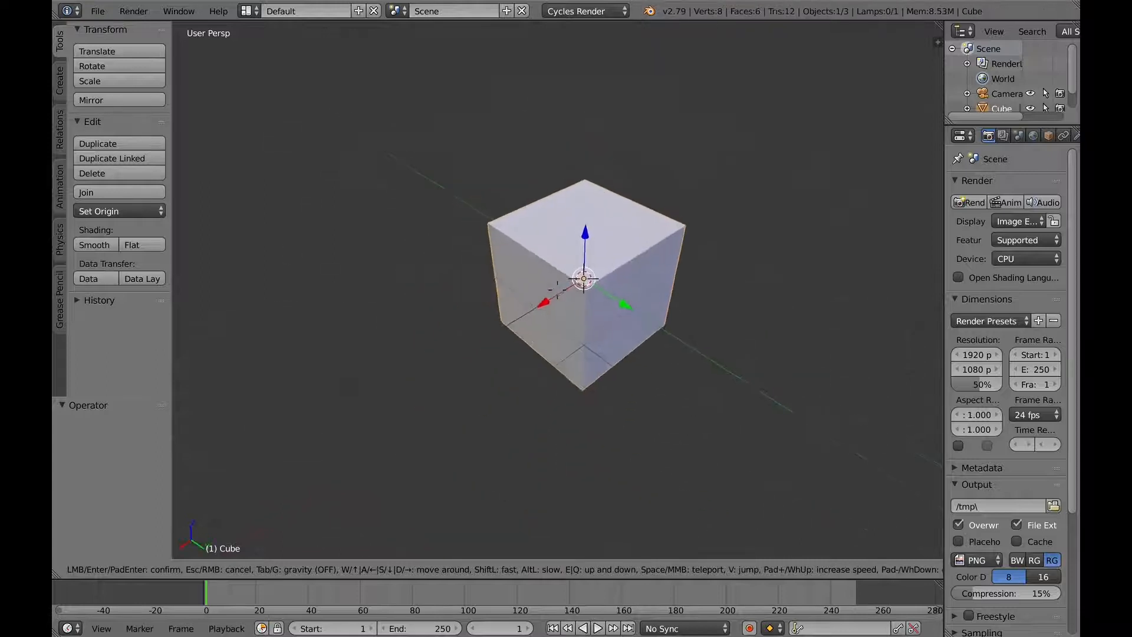
{"action": "key", "text": "d"}
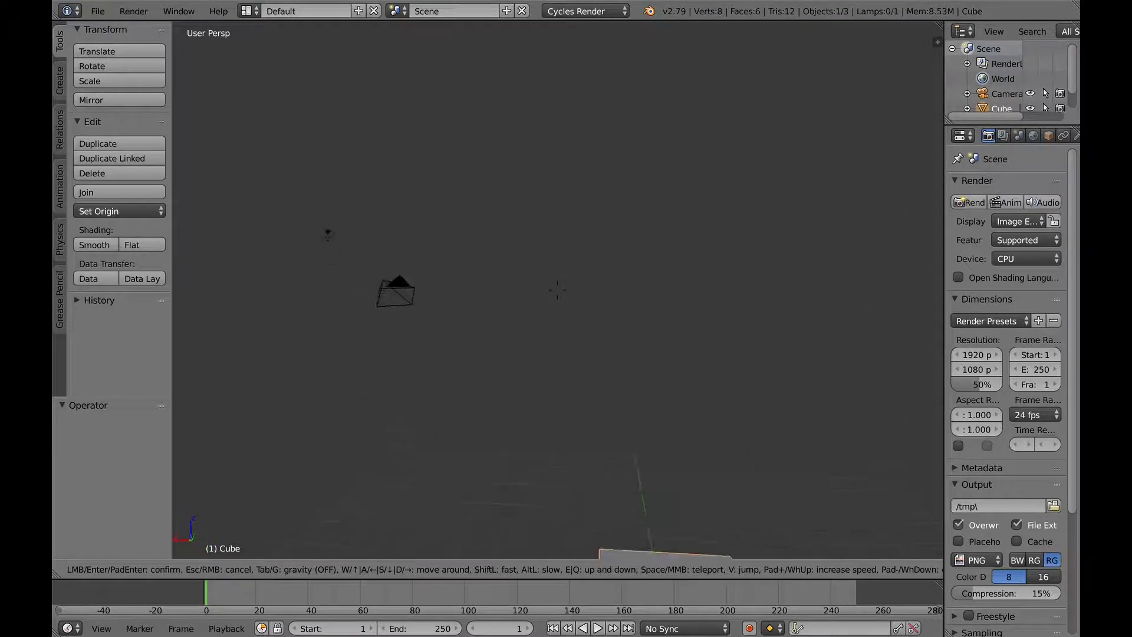
{"action": "key", "text": "a"}
{"action": "key", "text": "d"}
{"action": "key", "text": "w"}
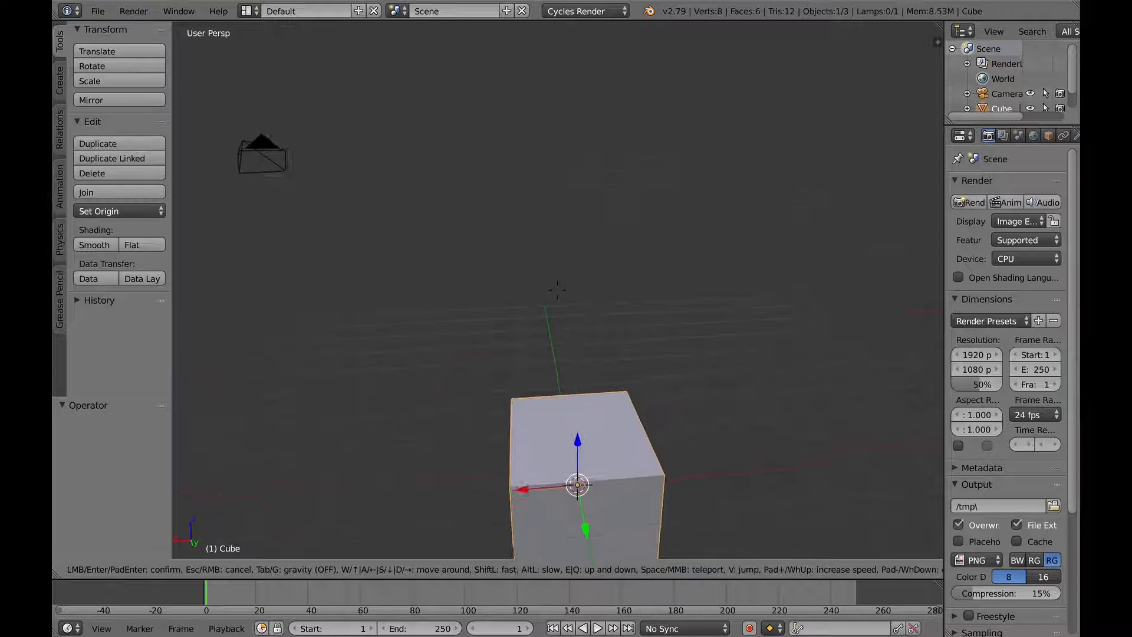
{"action": "key", "text": "s"}
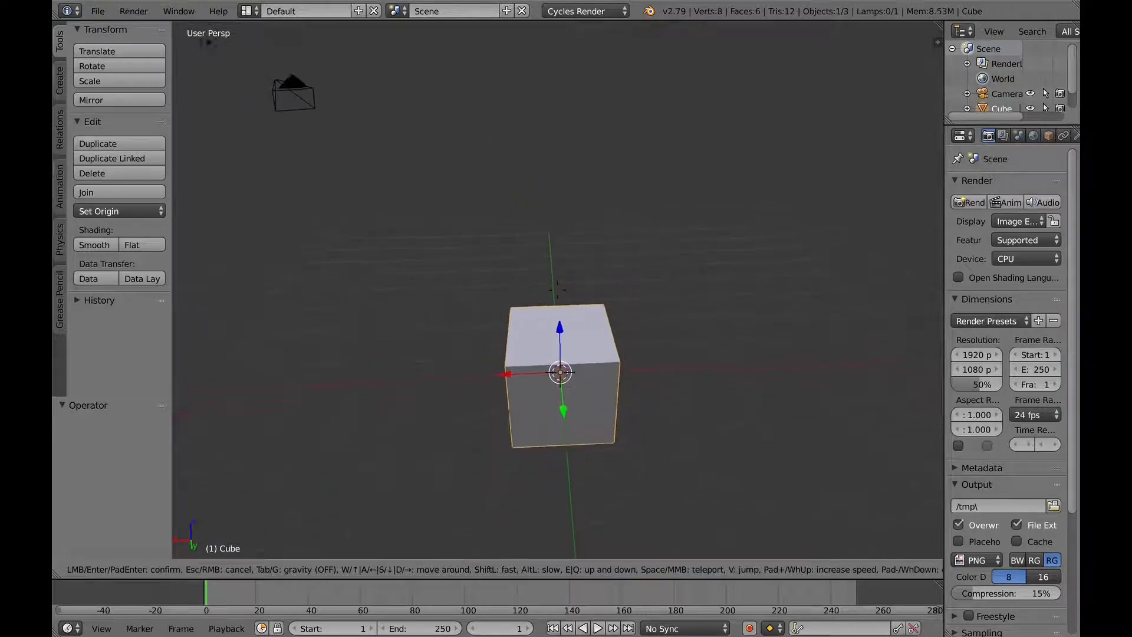
{"action": "left_click", "coordinate": [558, 291]}
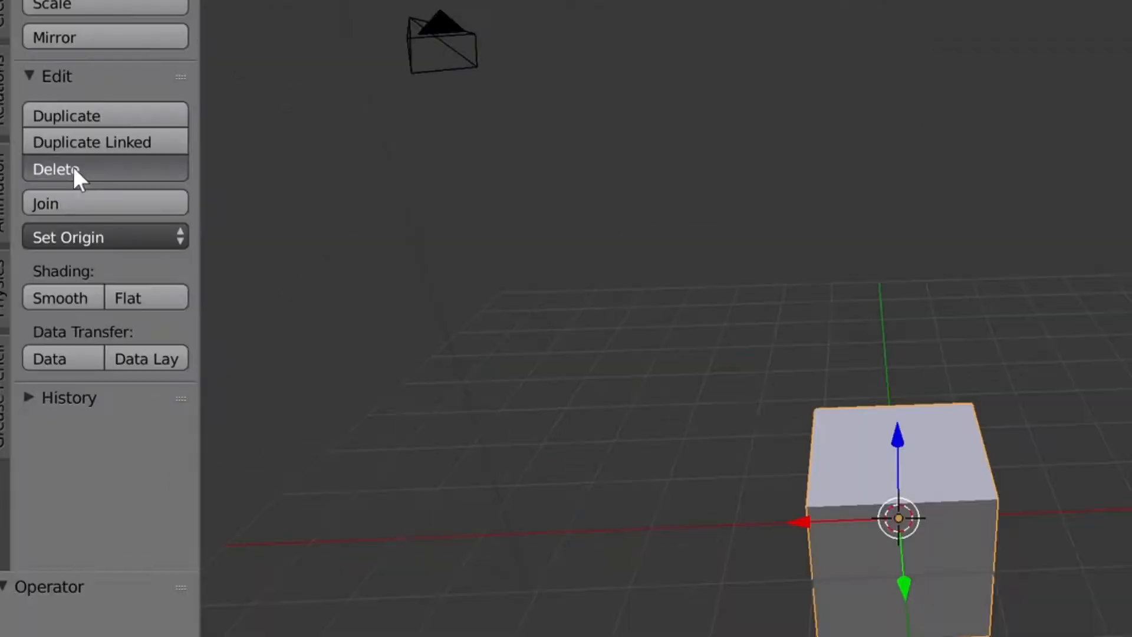
Step: Delete the default cube from the scene
{"action": "left_click", "coordinate": [100, 173]}
{"action": "left_click", "coordinate": [73, 170]}
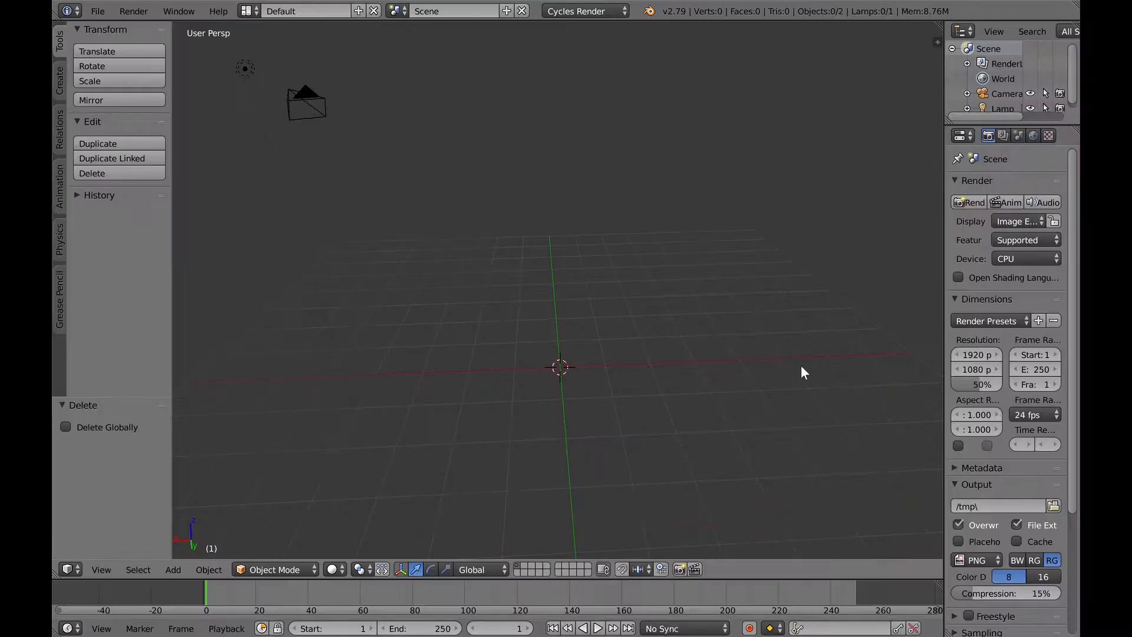
Step: Fly around the emptied scene and frame the grid origin from the front
{"action": "key", "text": "shift+f"}
{"action": "key", "text": "w"}
{"action": "key", "text": "a"}
{"action": "key", "text": "s"}
{"action": "key", "text": "d"}
{"action": "key", "text": "a"}
{"action": "key", "text": "d"}
{"action": "key", "text": "a"}
{"action": "key", "text": "w"}
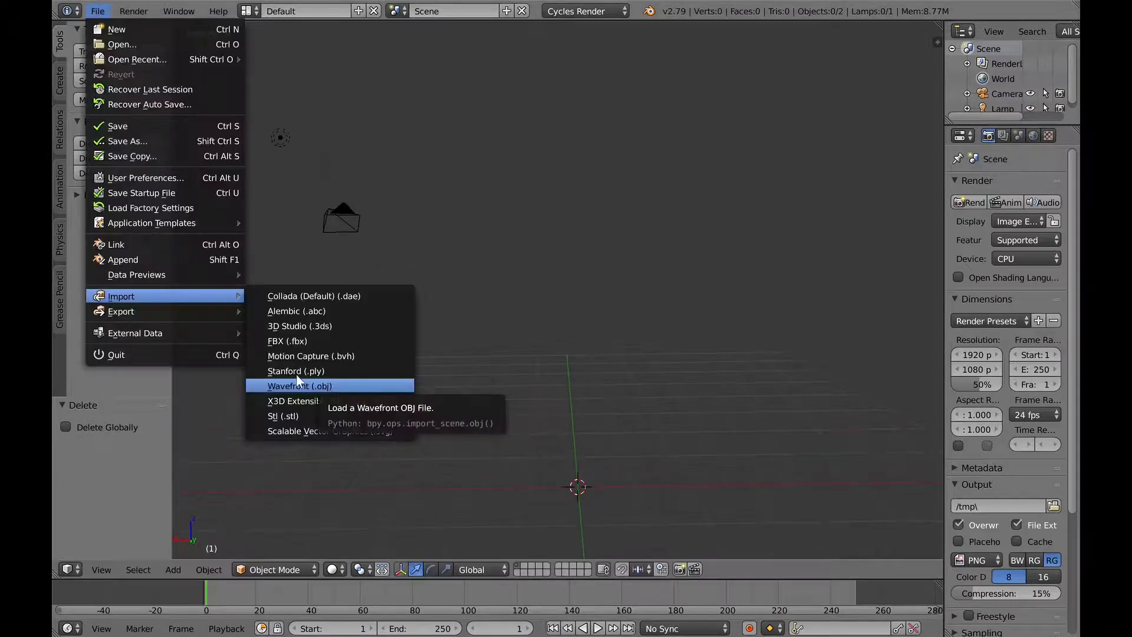
Step: Import the avatar's Wavefront (.obj) file into the empty scene
{"action": "mouse_move", "coordinate": [136, 294]}
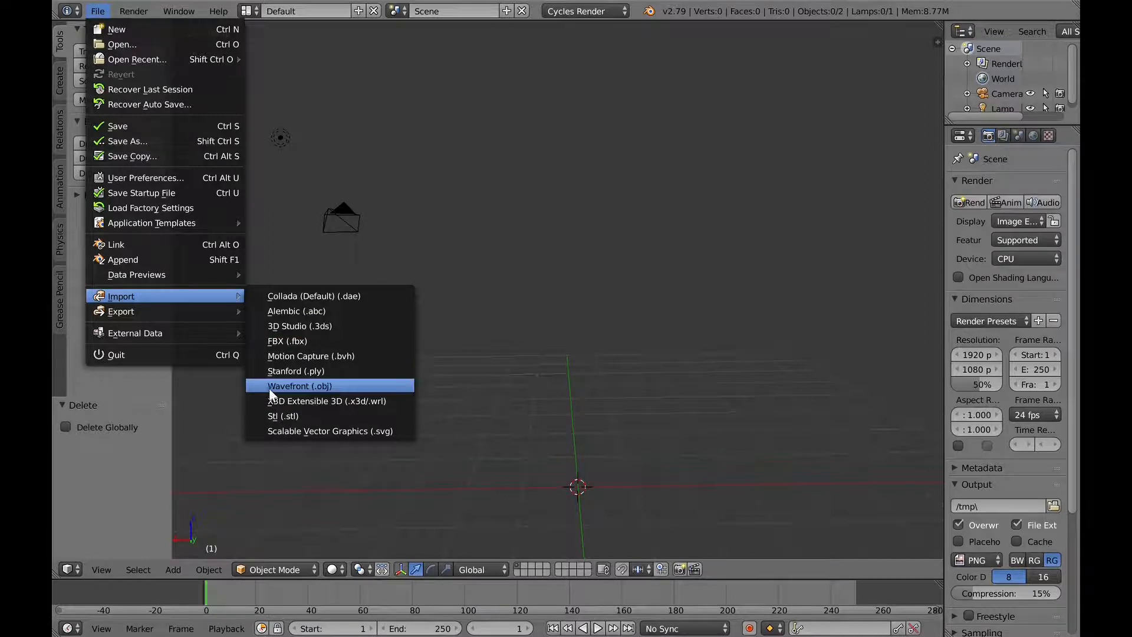
{"action": "left_click", "coordinate": [331, 387]}
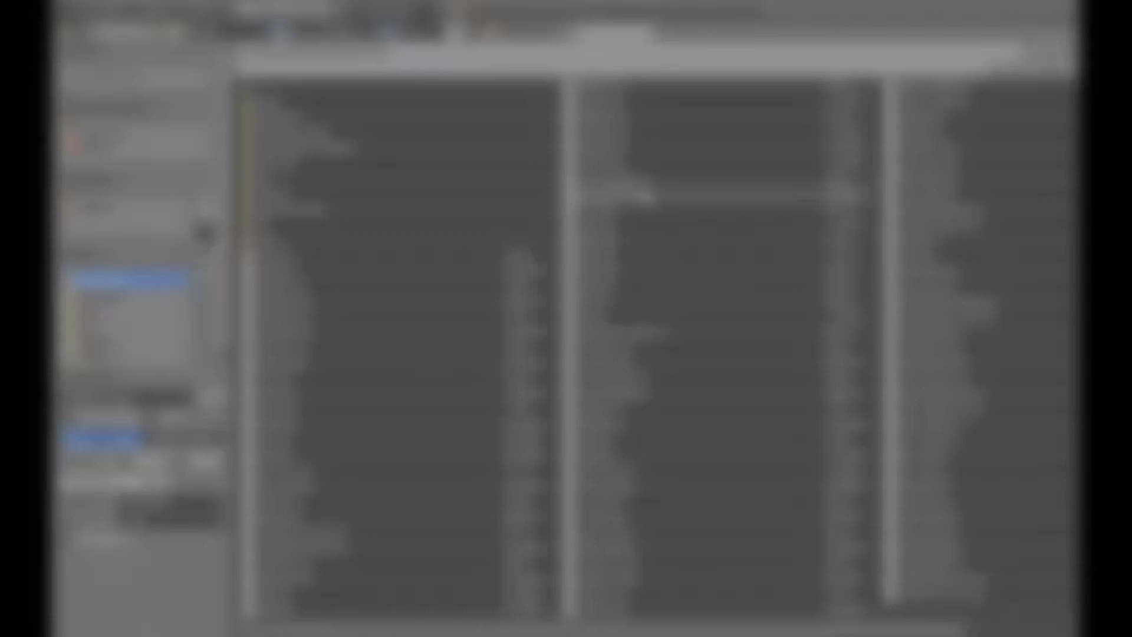
{"action": "left_click", "coordinate": [647, 193]}
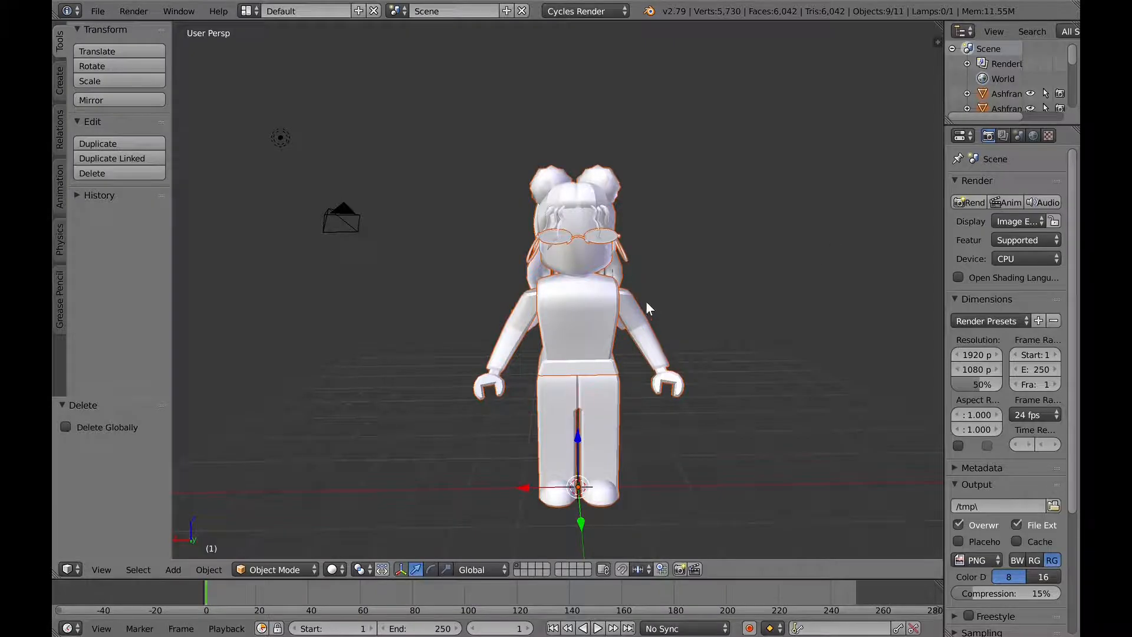
Step: Examine the imported untextured avatar from the front, moving in on the head and back out to the body
{"action": "key", "text": "shift+f"}
{"action": "key", "text": "w"}
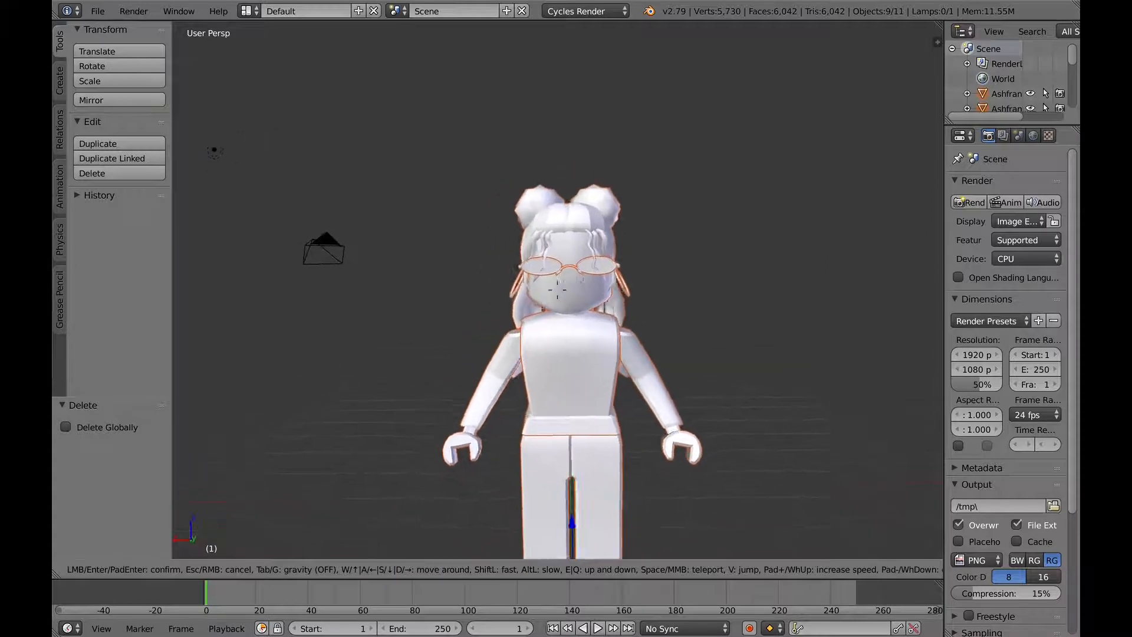
{"action": "key", "text": "s"}
{"action": "key", "text": "w"}
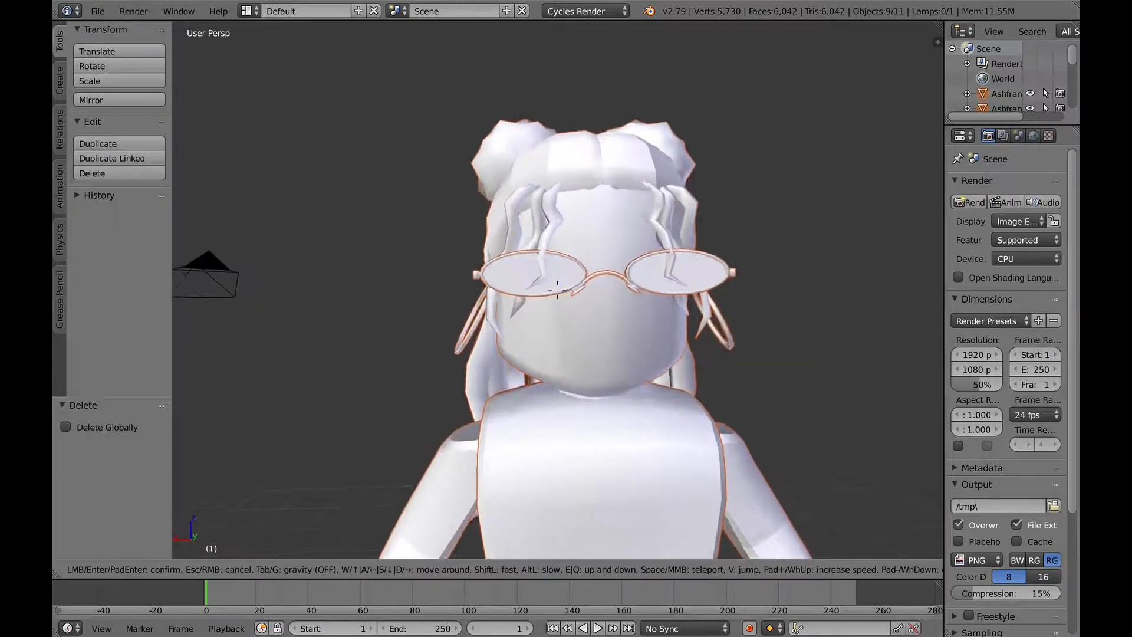
{"action": "key", "text": "s"}
{"action": "key", "text": "w"}
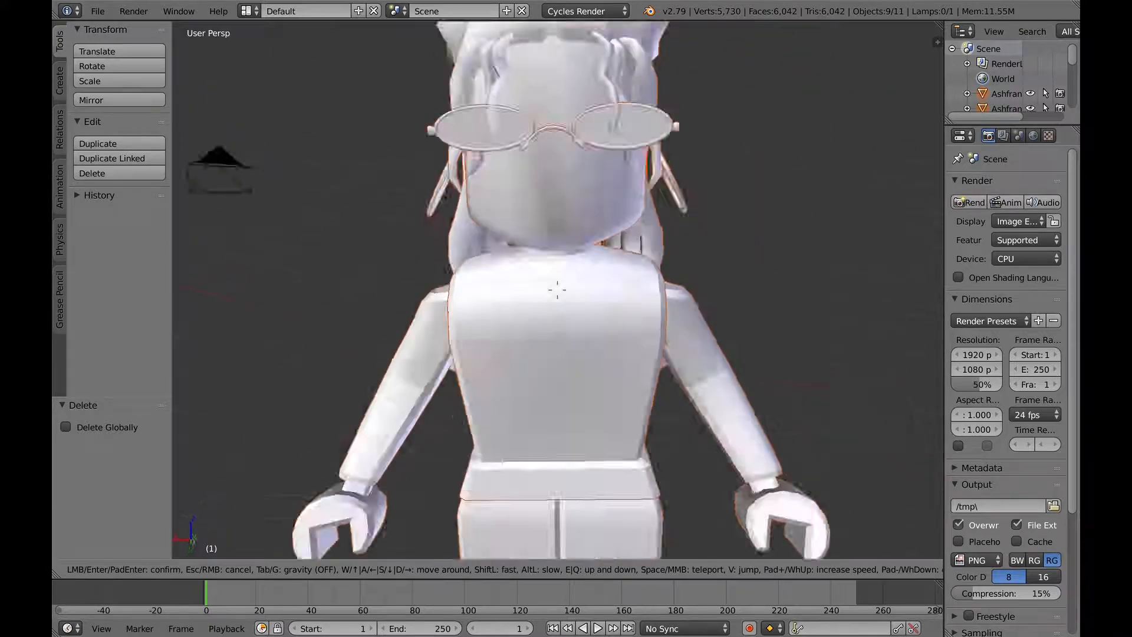
{"action": "key", "text": "s"}
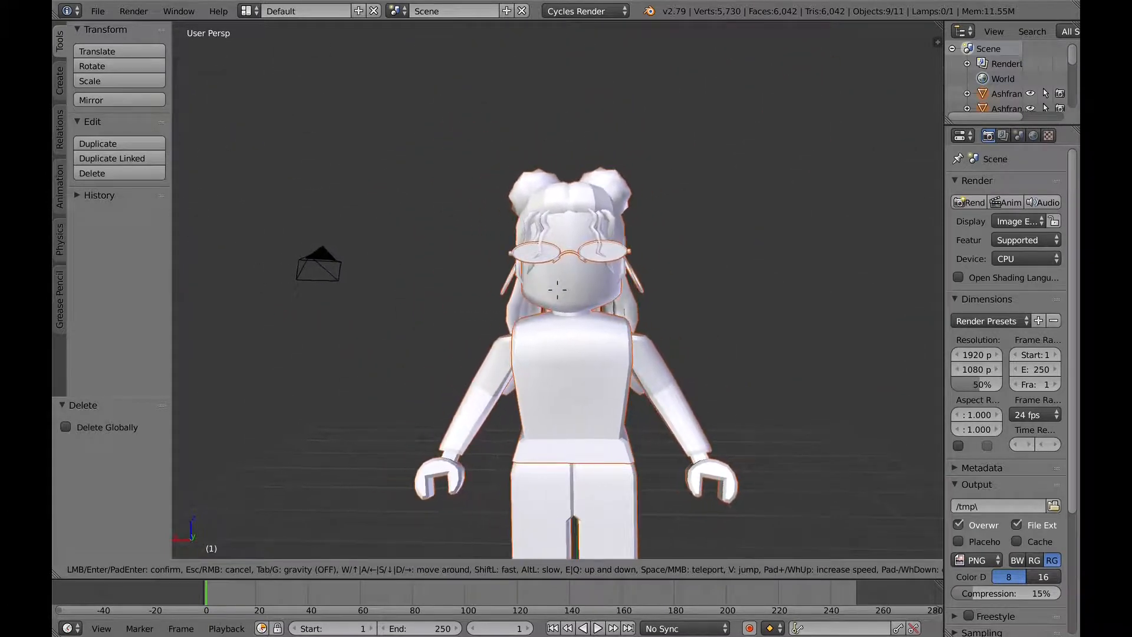
{"action": "key", "text": "w"}
{"action": "key", "text": "s"}
{"action": "key", "text": "w"}
{"action": "key", "text": "s"}
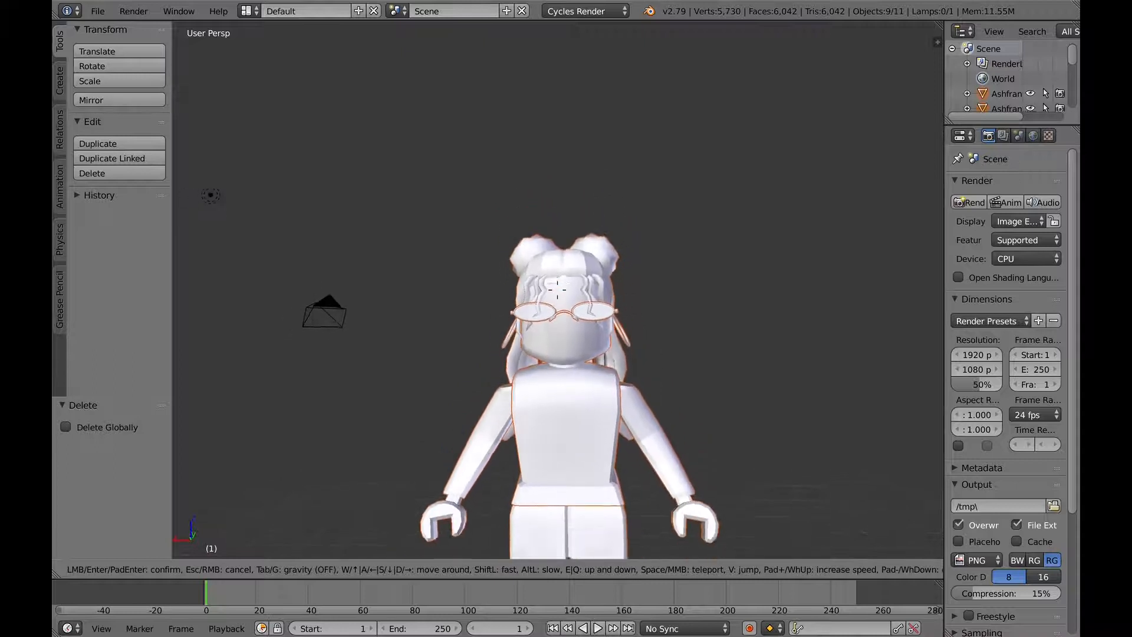
{"action": "key", "text": "s"}
{"action": "key", "text": "w"}
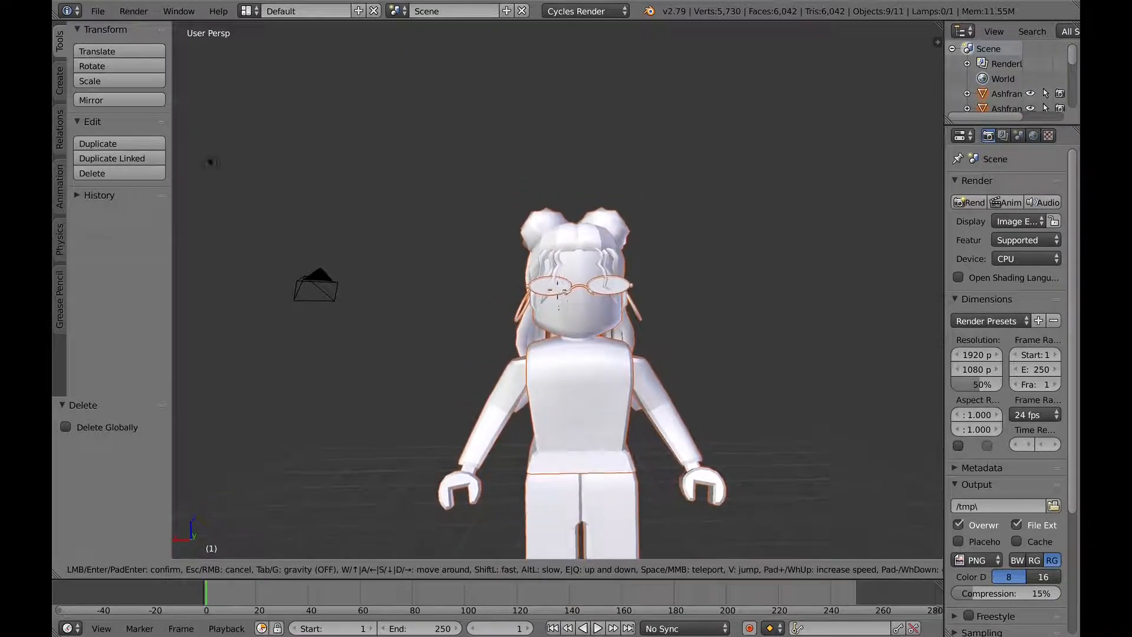
{"action": "key", "text": "w"}
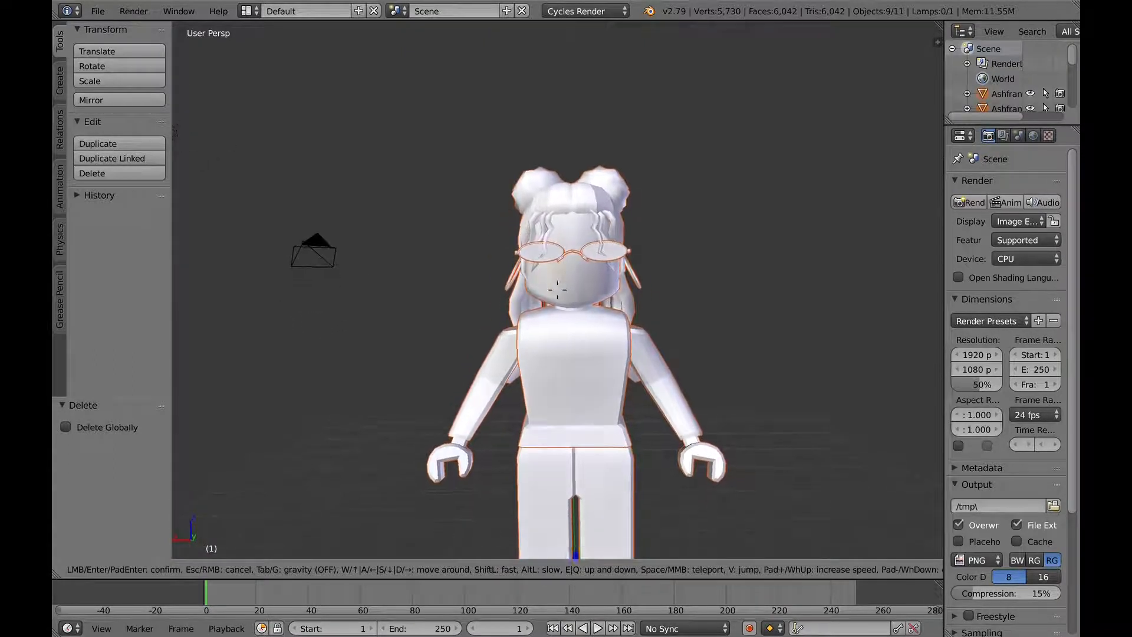
{"action": "left_click", "coordinate": [557, 289]}
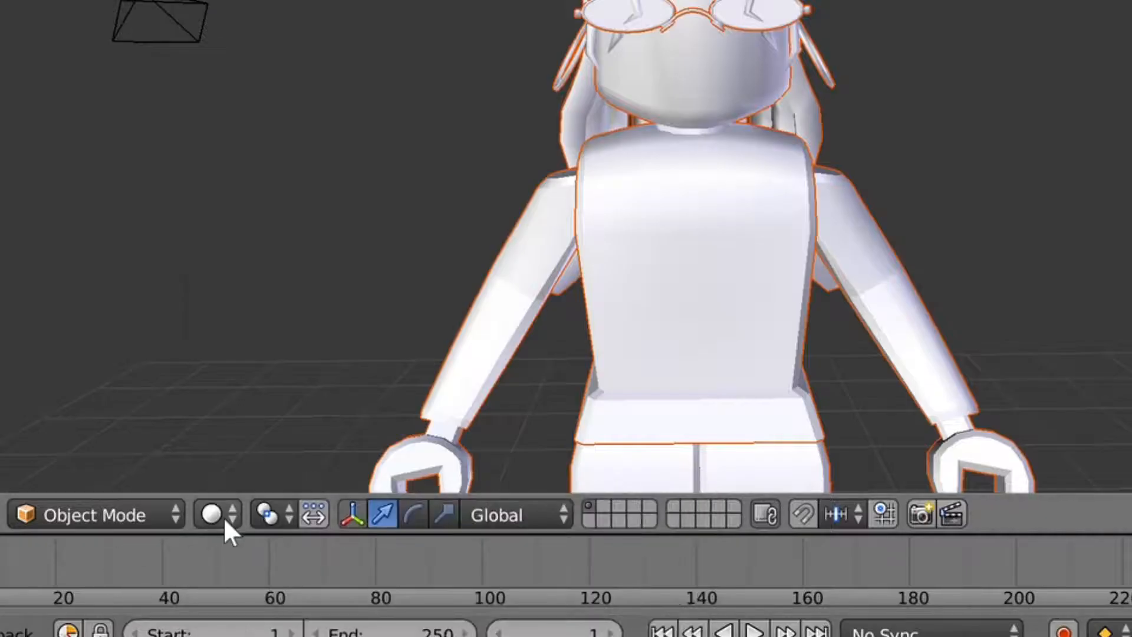
Step: Set the viewport shading to Material so the avatar is displayed with its textures
{"action": "left_click", "coordinate": [332, 569]}
{"action": "left_click", "coordinate": [250, 332]}
{"action": "left_click", "coordinate": [213, 514]}
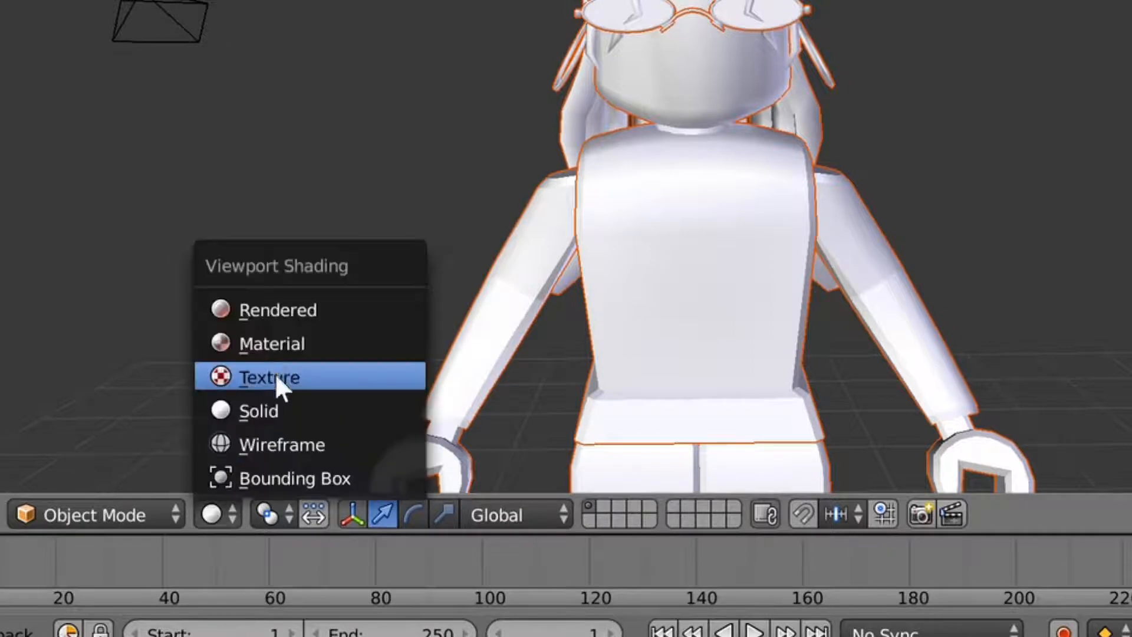
{"action": "left_click", "coordinate": [288, 340]}
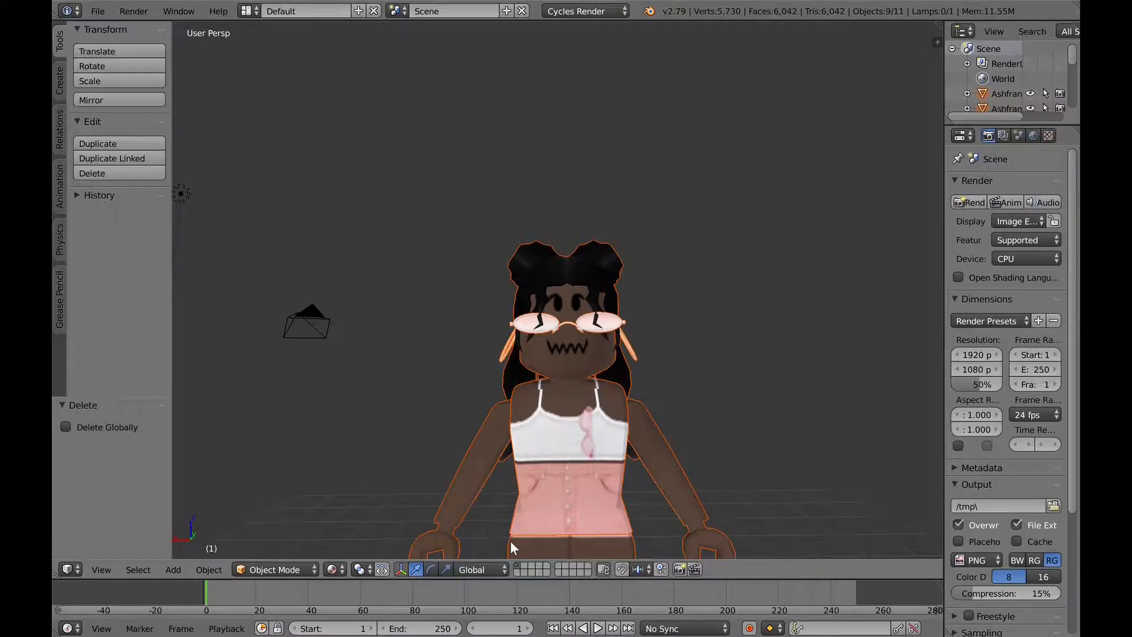
Step: Examine the textured avatar's face, hair and clothing from the front at varying distances
{"action": "key", "text": "shift+f"}
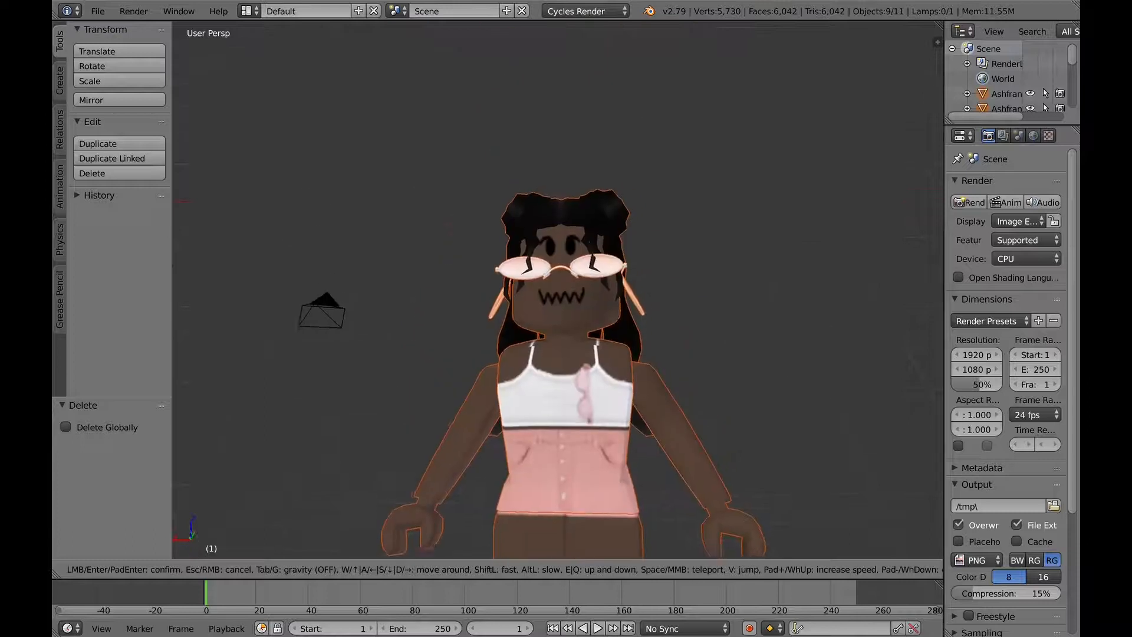
{"action": "key", "text": "s"}
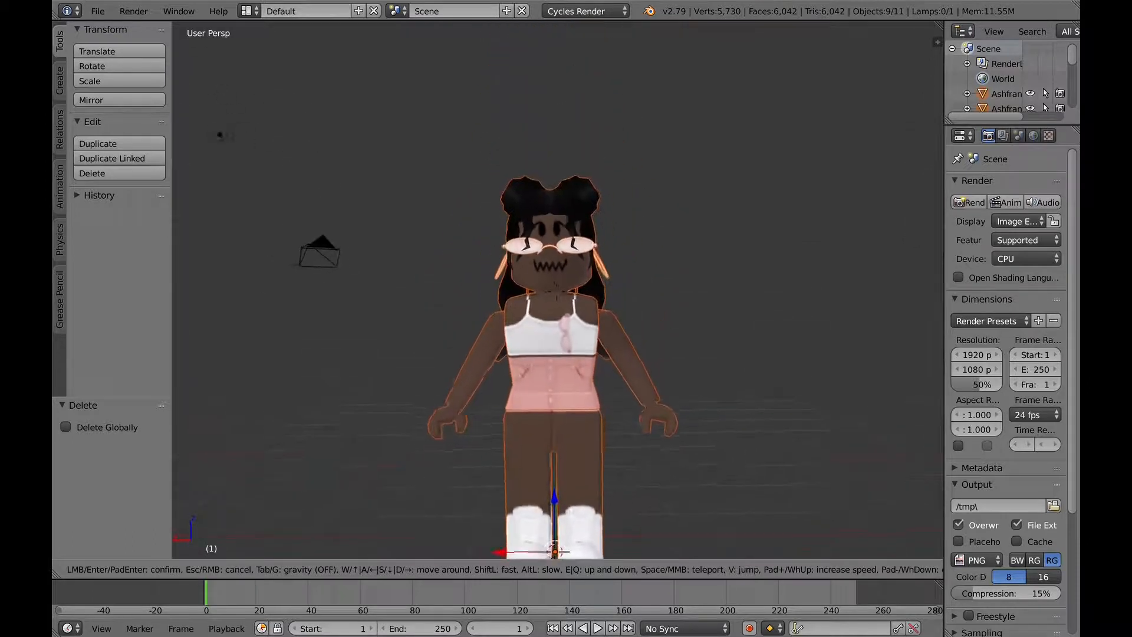
{"action": "key", "text": "w"}
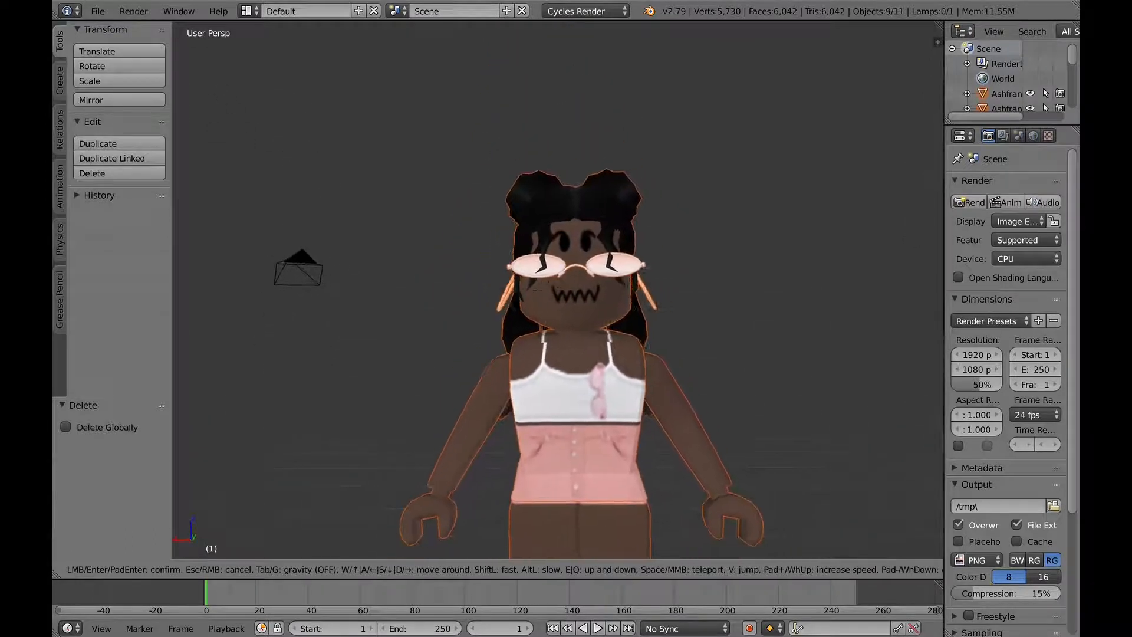
{"action": "key", "text": "s"}
{"action": "key", "text": "w"}
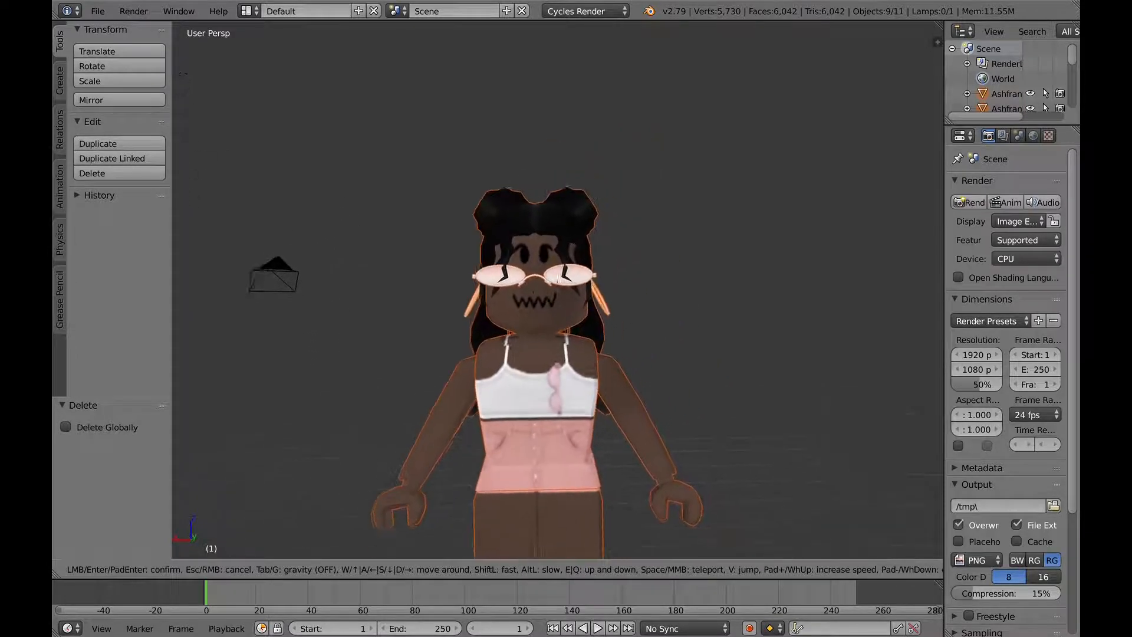
{"action": "key", "text": "w"}
{"action": "key", "text": "s"}
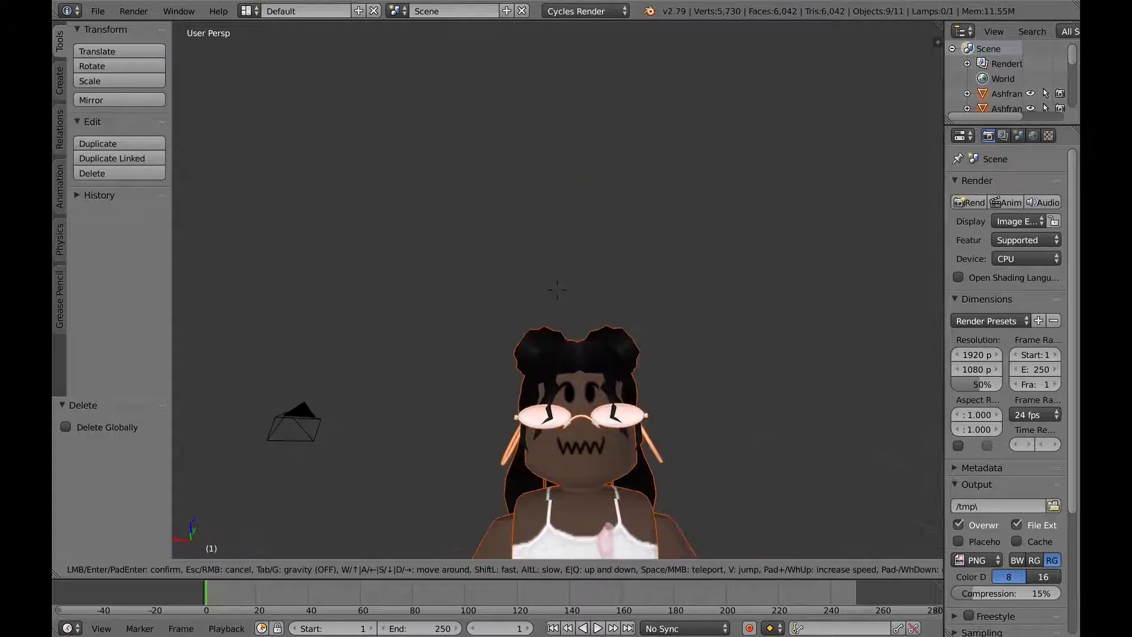
{"action": "key", "text": "s"}
{"action": "left_click", "coordinate": [557, 290]}
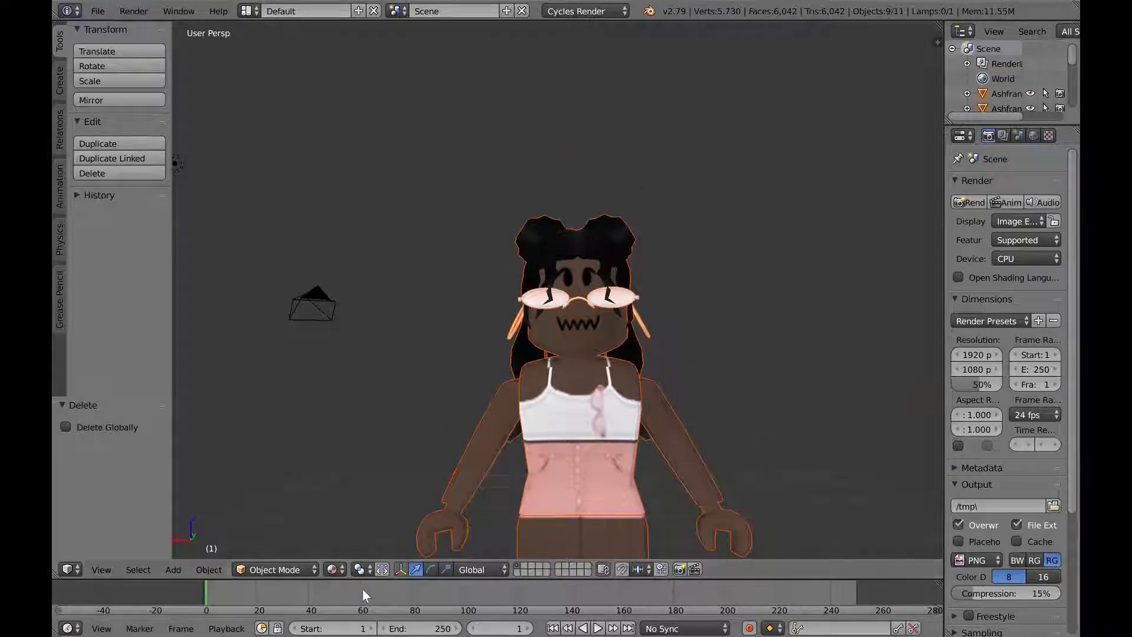
{"action": "left_click", "coordinate": [335, 570]}
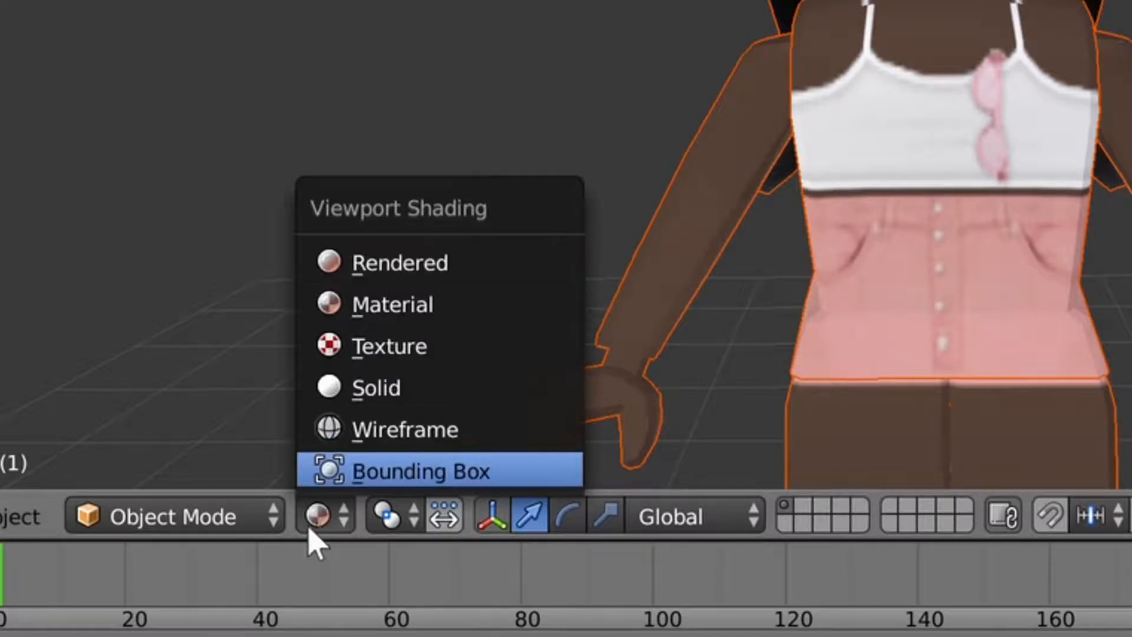
{"action": "left_click", "coordinate": [316, 522]}
{"action": "left_click", "coordinate": [316, 522]}
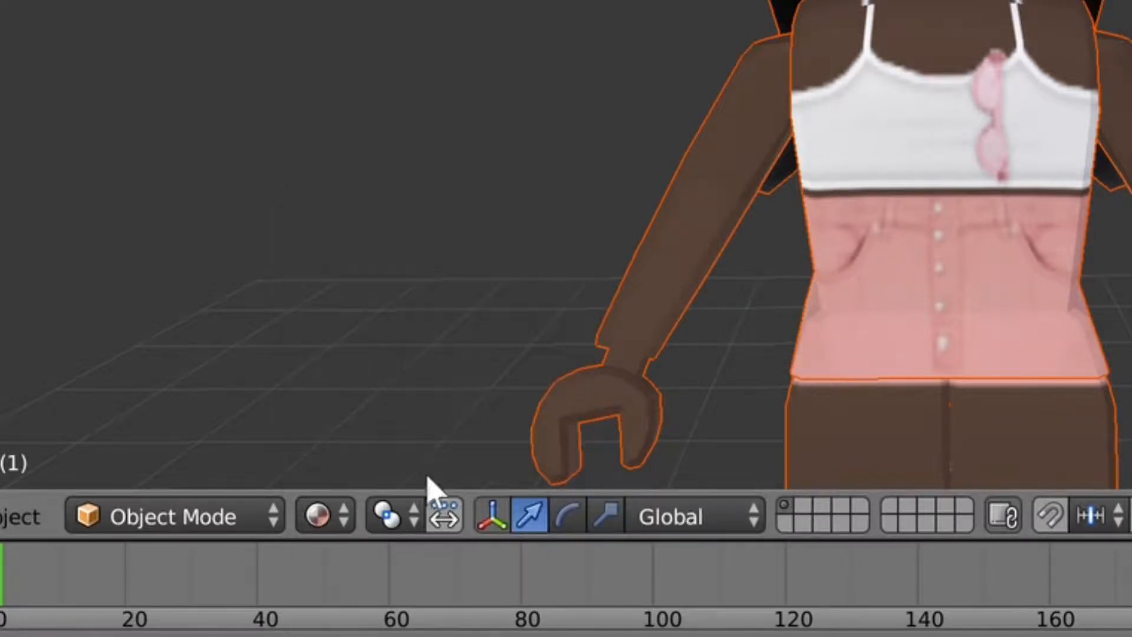
Step: Show the avatar in Rendered viewport shading and enable Ambient Occlusion for the world
{"action": "left_click", "coordinate": [318, 522]}
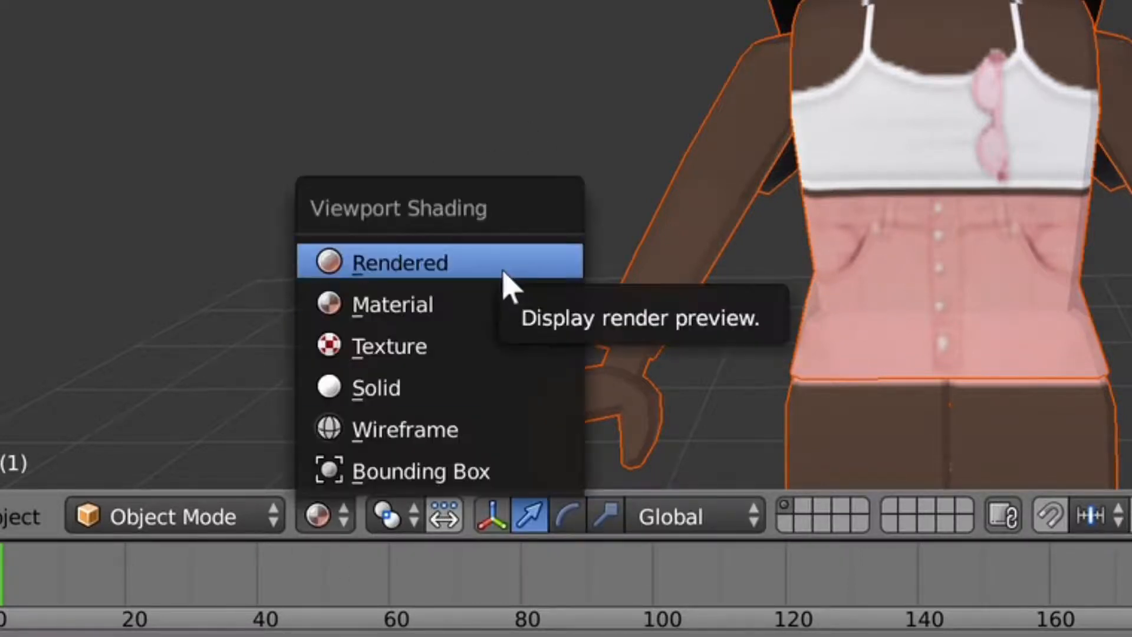
{"action": "left_click", "coordinate": [504, 274]}
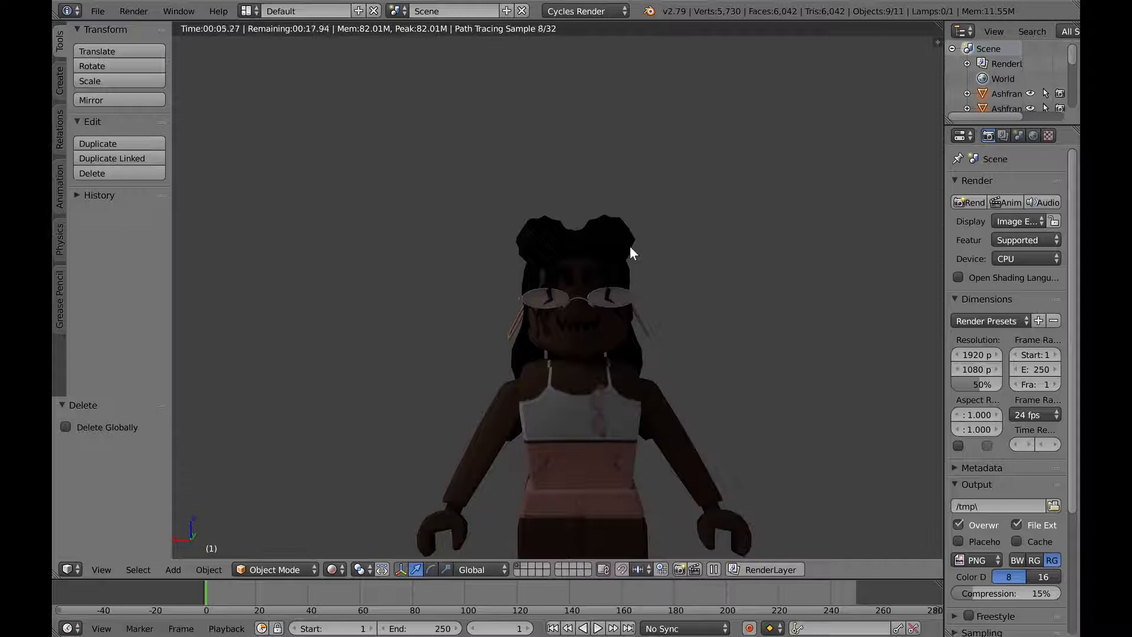
{"action": "left_click", "coordinate": [1032, 137]}
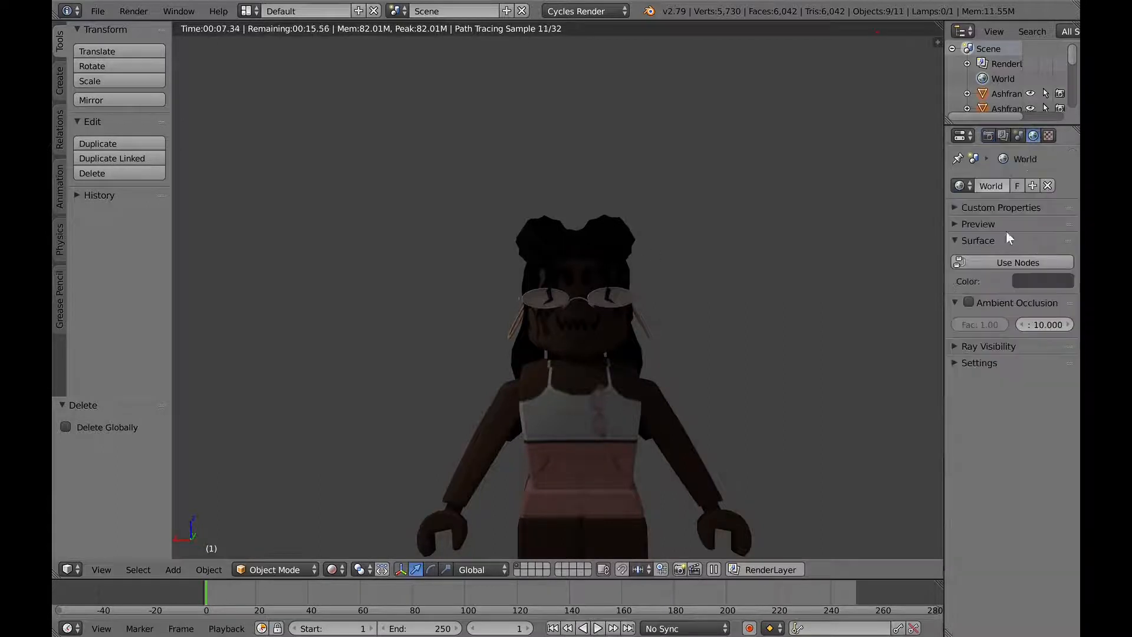
{"action": "left_click", "coordinate": [988, 136]}
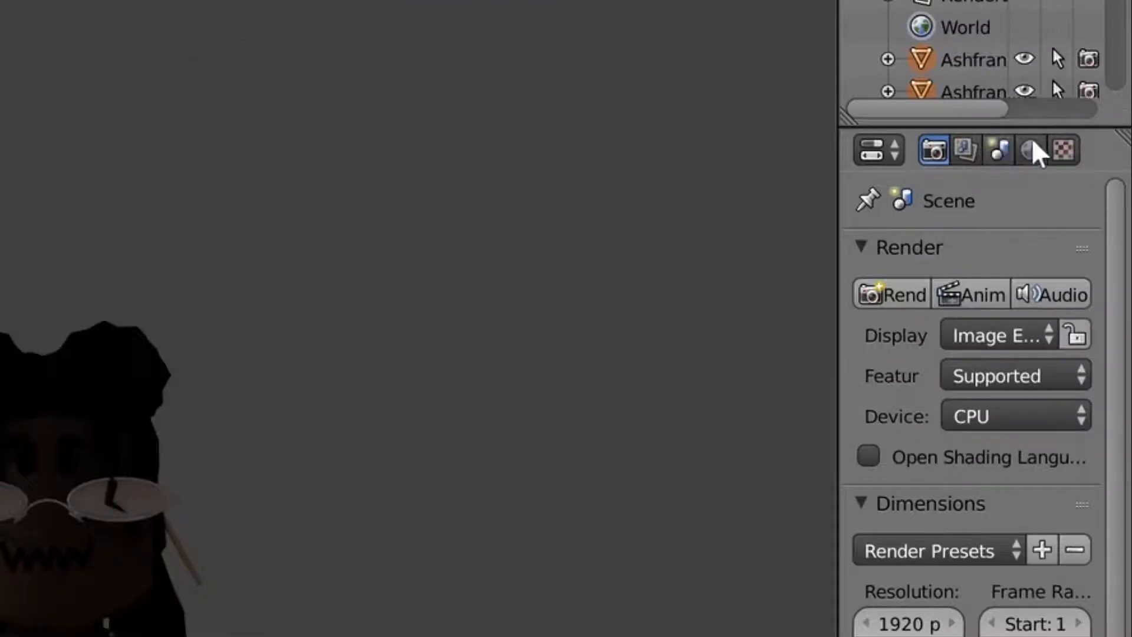
{"action": "left_click", "coordinate": [1033, 137]}
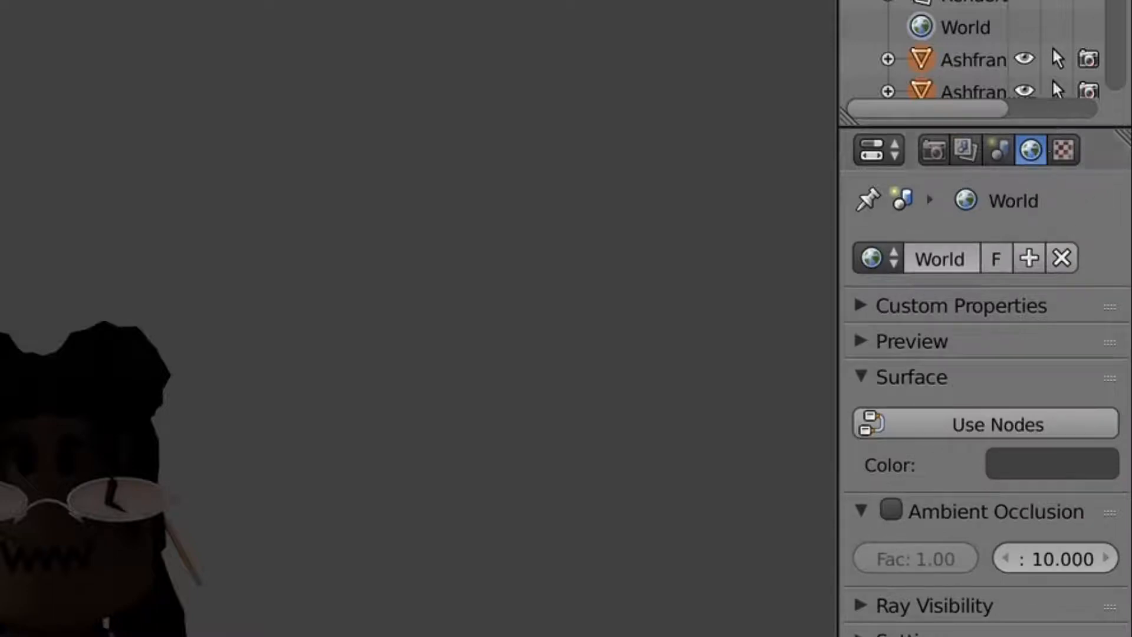
{"action": "left_click", "coordinate": [890, 510]}
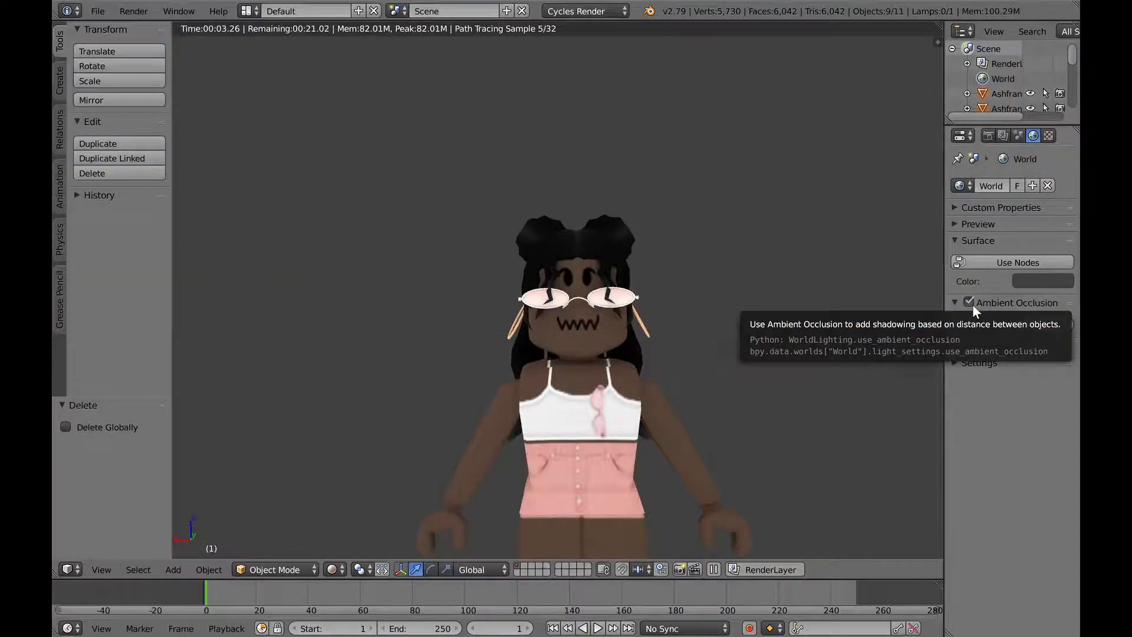
Step: Compare the avatar in Material viewport shading with its Rendered preview
{"action": "left_click", "coordinate": [330, 568]}
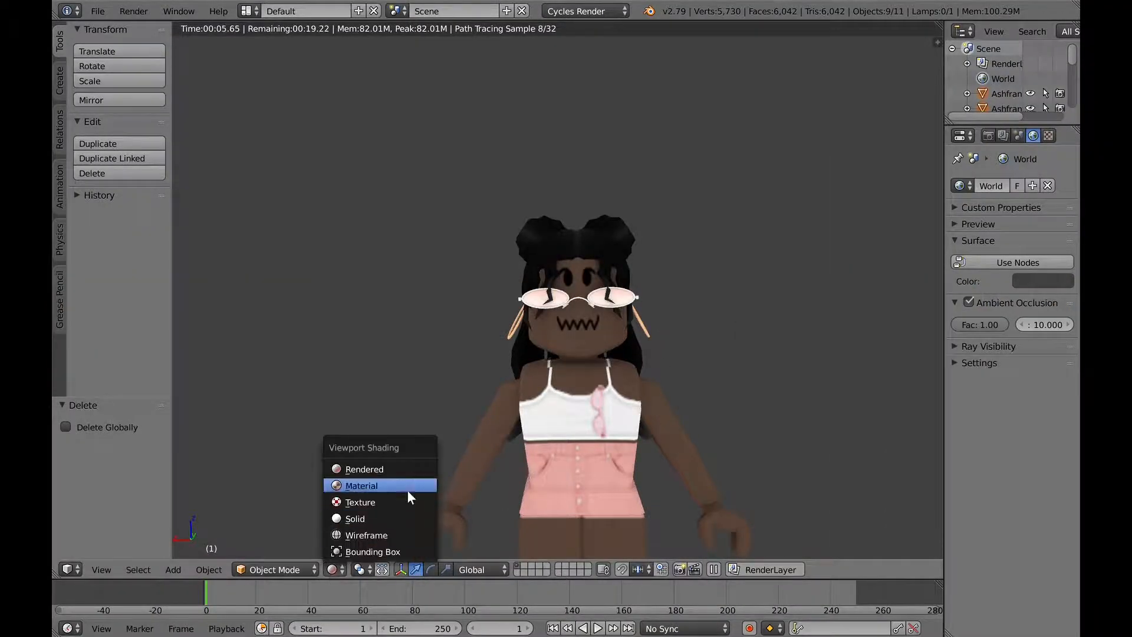
{"action": "left_click", "coordinate": [394, 483]}
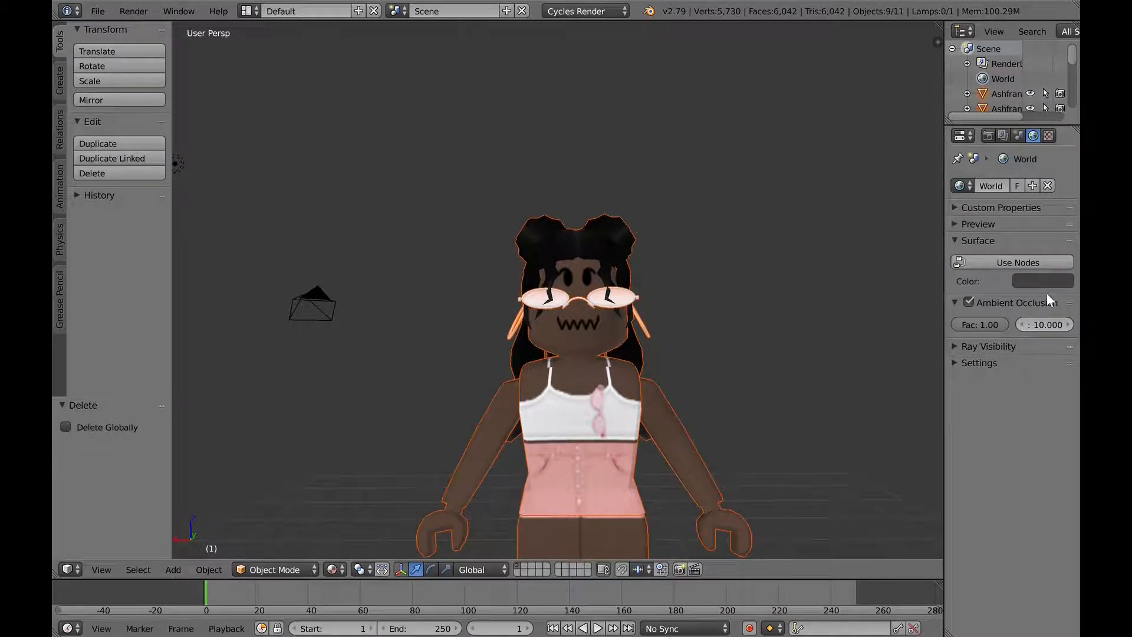
{"action": "left_click", "coordinate": [332, 569]}
{"action": "left_click", "coordinate": [387, 470]}
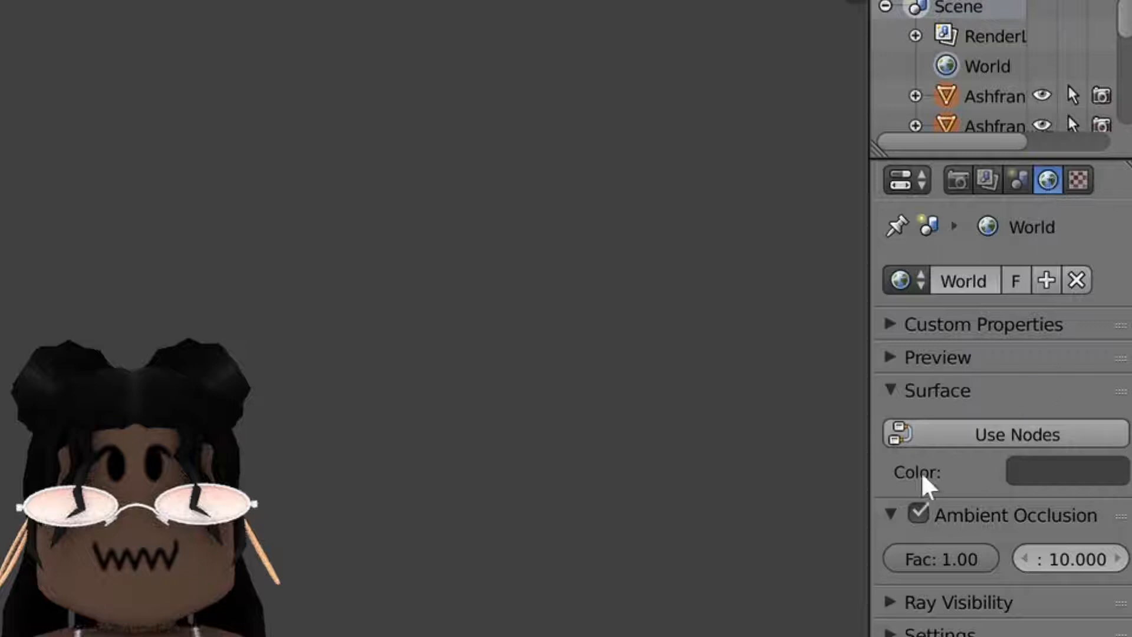
Step: Set the world's surface colour to a pale peach at full brightness
{"action": "left_click", "coordinate": [940, 392]}
{"action": "left_click", "coordinate": [937, 390]}
{"action": "left_click", "coordinate": [1052, 474]}
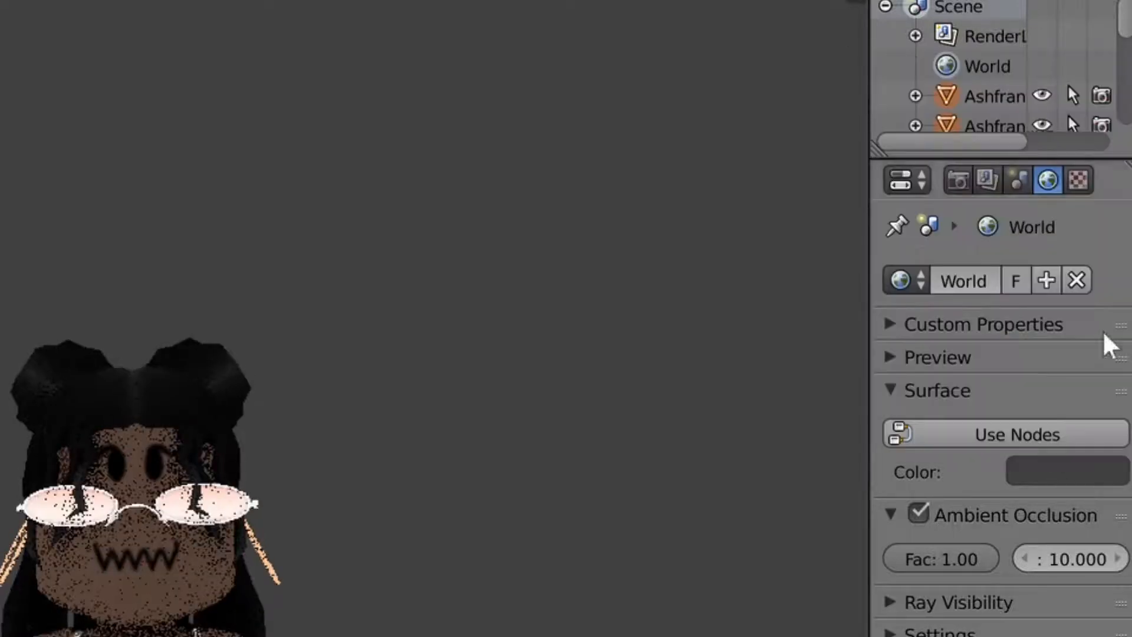
{"action": "left_click", "coordinate": [1022, 479]}
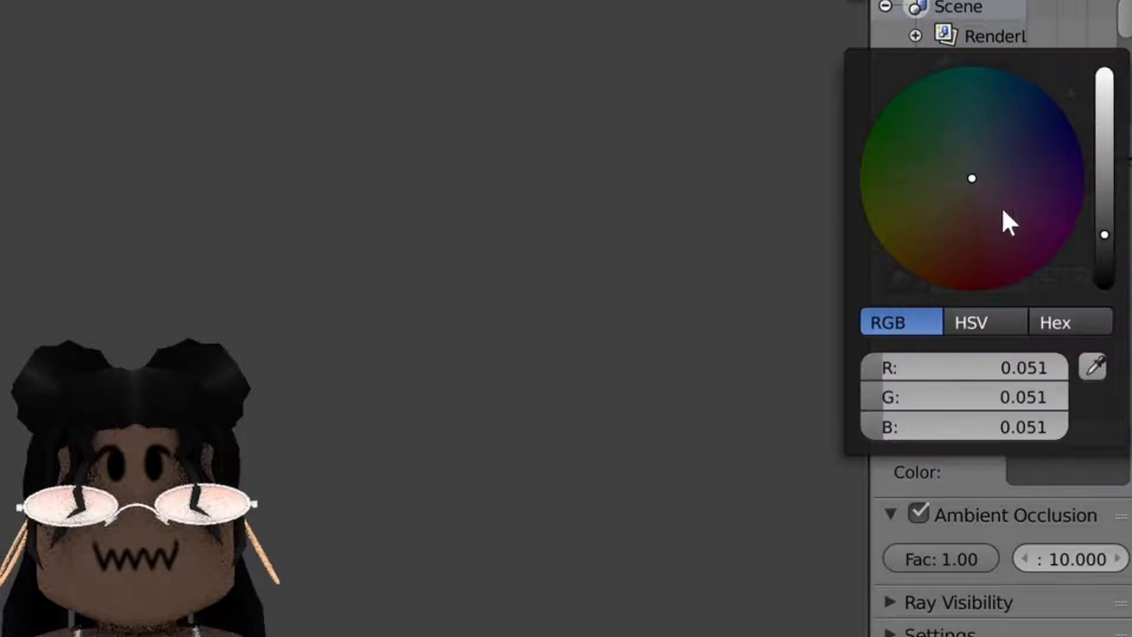
{"action": "left_click", "coordinate": [962, 195]}
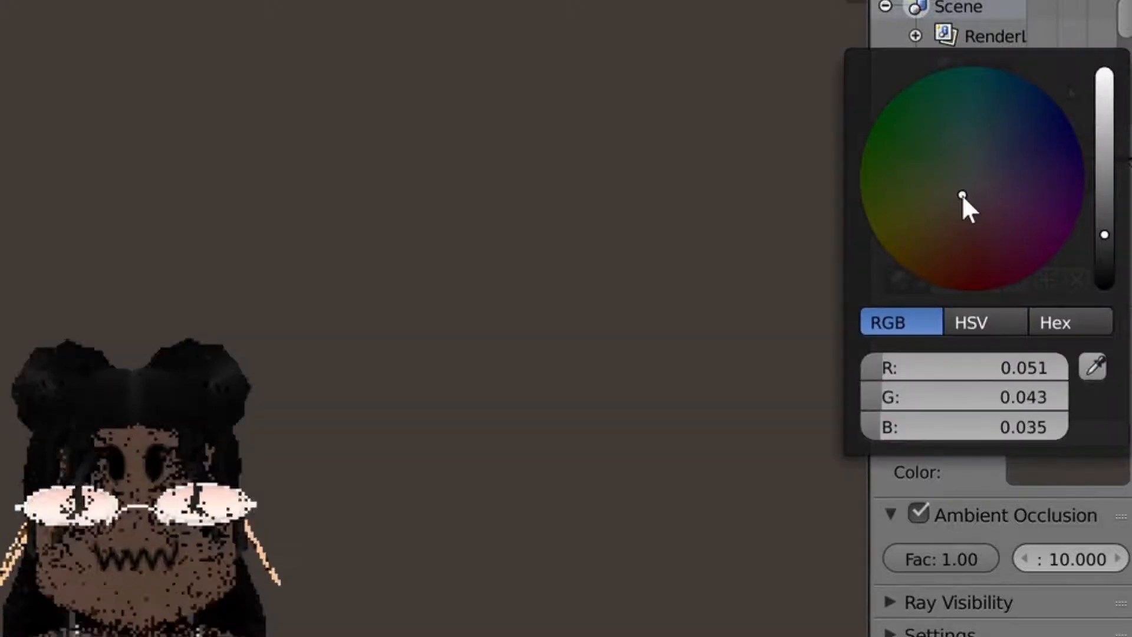
{"action": "left_click_drag", "start_coordinate": [1104, 234], "coordinate": [1104, 68]}
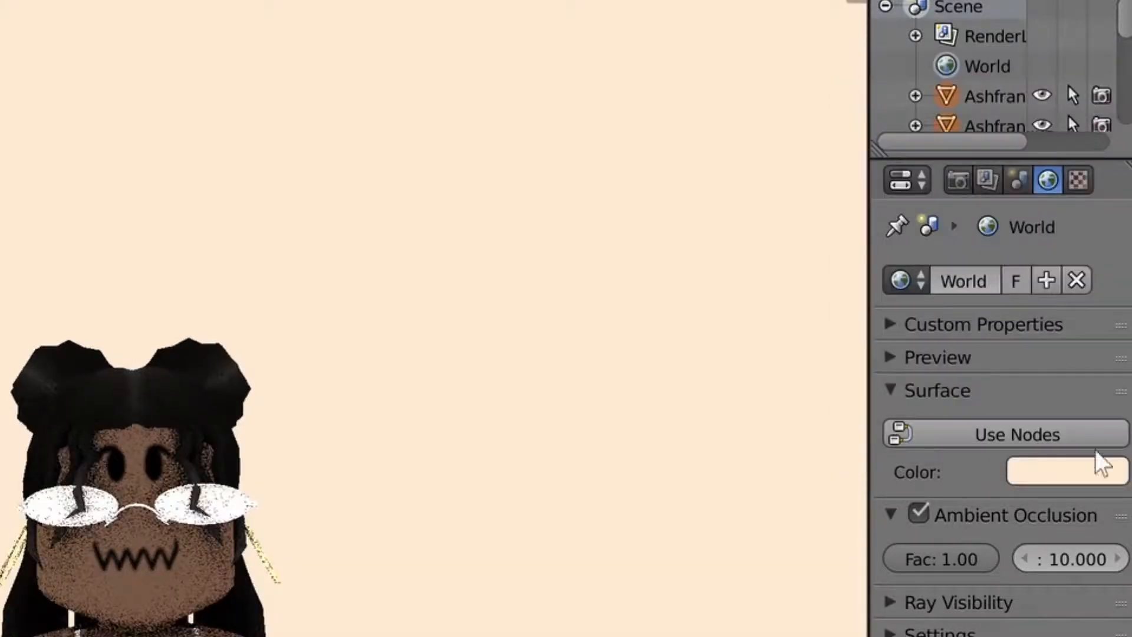
Step: Try a salmon world colour (RGB 1.000, 0.586, 0.446) and a purple one (RGB 0.695, 0.103, 1.000)
{"action": "left_click", "coordinate": [1032, 481]}
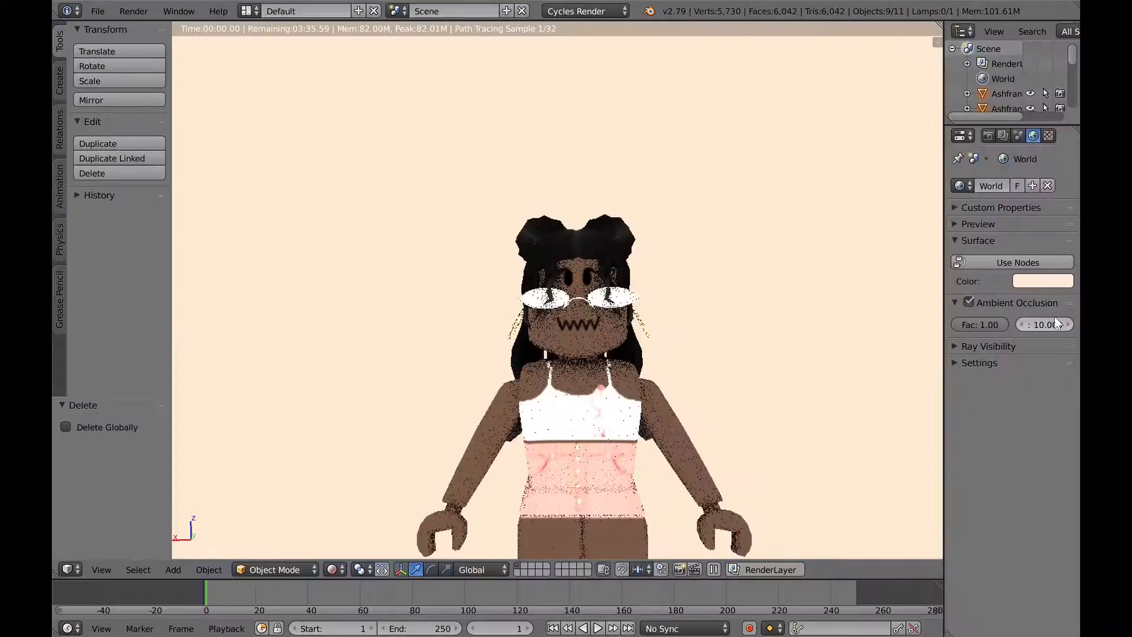
{"action": "left_click", "coordinate": [1025, 472]}
{"action": "left_click", "coordinate": [987, 149]}
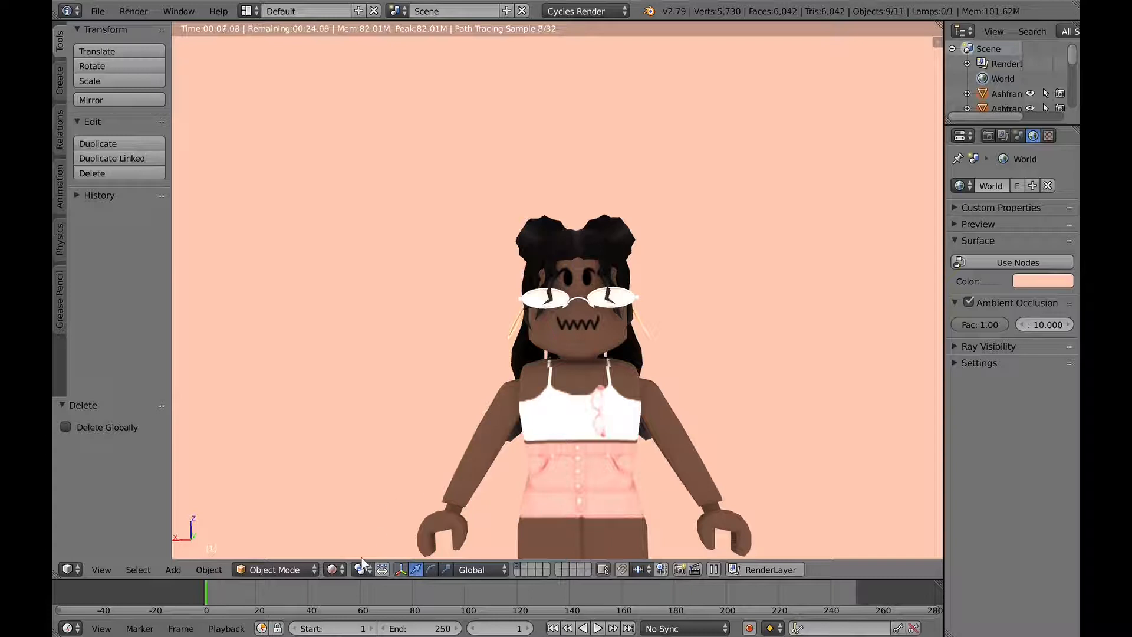
{"action": "left_click", "coordinate": [1060, 283]}
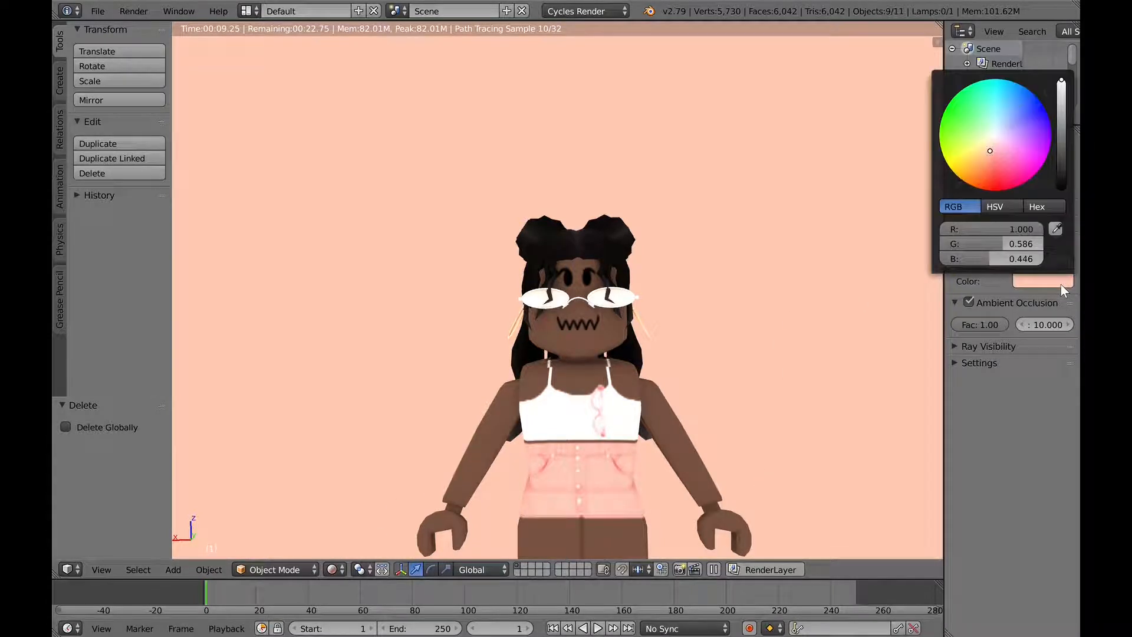
{"action": "left_click", "coordinate": [1033, 146]}
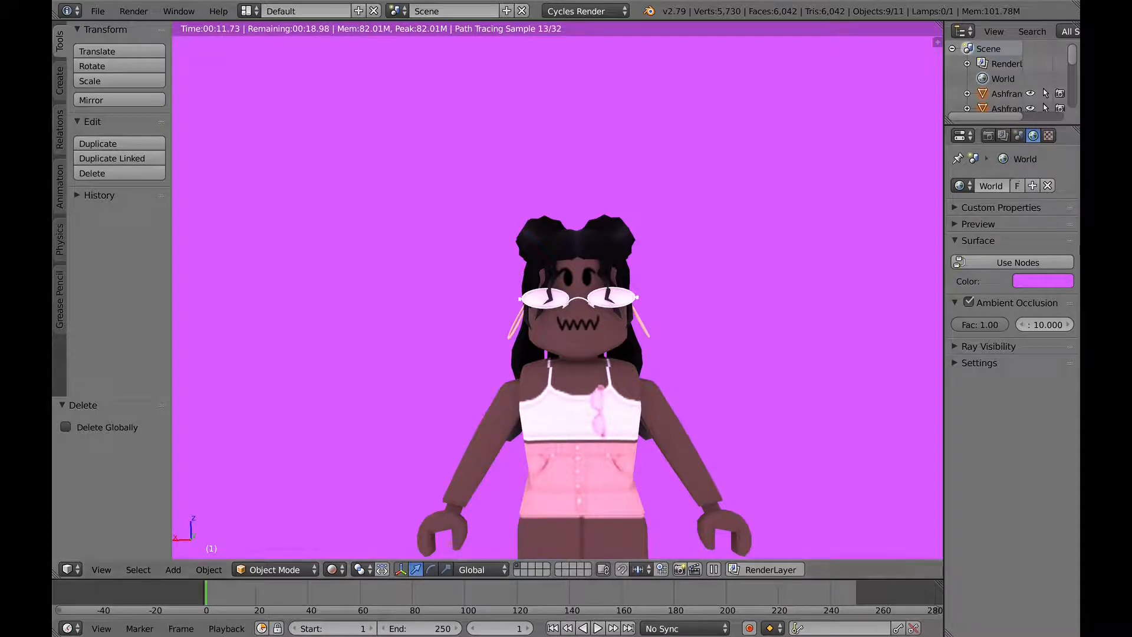
Step: Try several peach and pink tints for the world colour, ending on pale pink with RGB 1.000, 0.592, 0.603
{"action": "left_click", "coordinate": [1052, 282]}
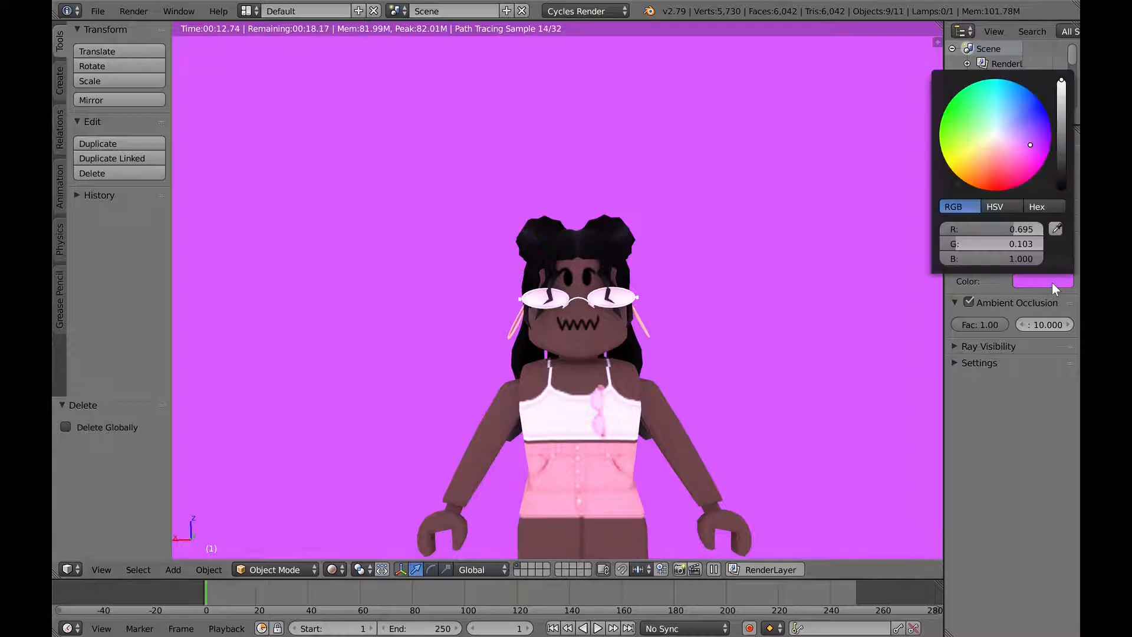
{"action": "left_click", "coordinate": [992, 143]}
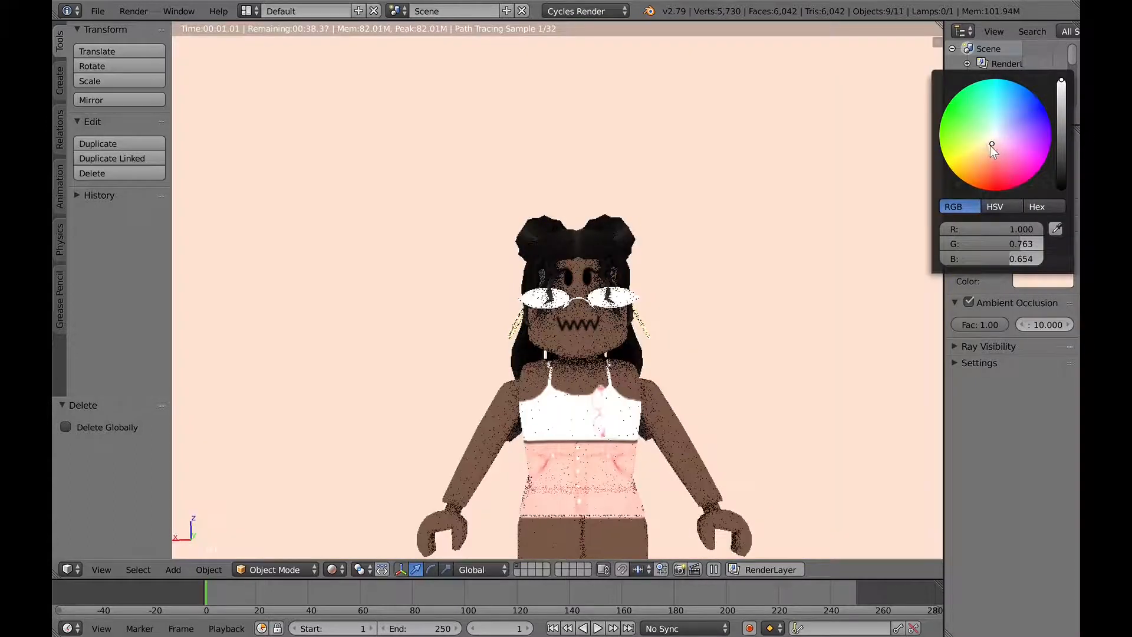
{"action": "left_click", "coordinate": [995, 150]}
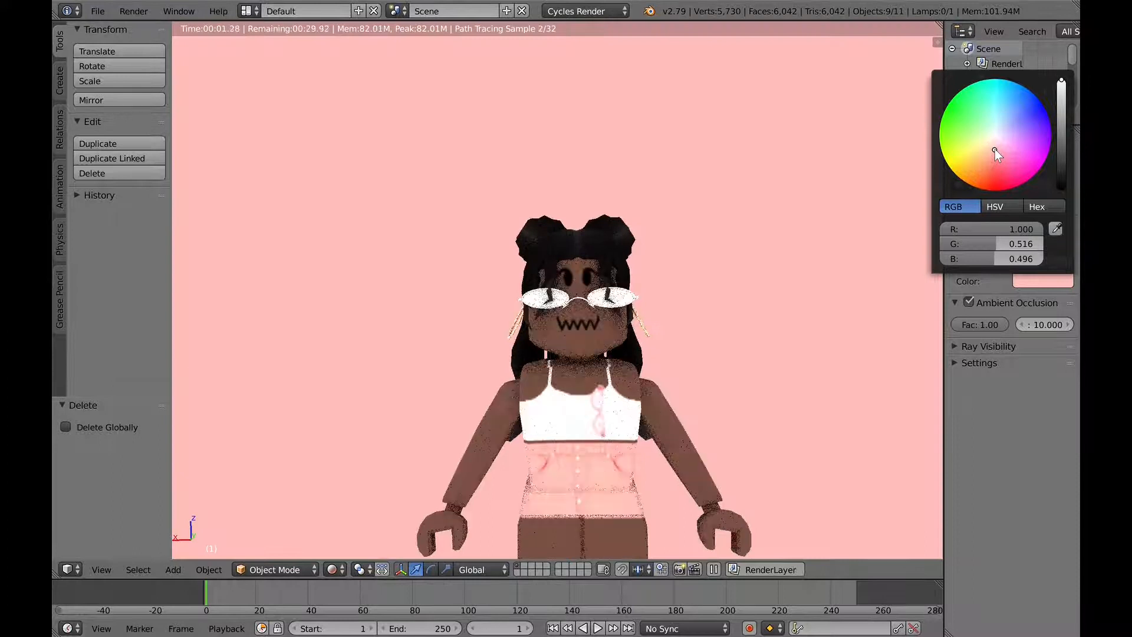
{"action": "left_click", "coordinate": [995, 143]}
{"action": "left_click", "coordinate": [996, 147]}
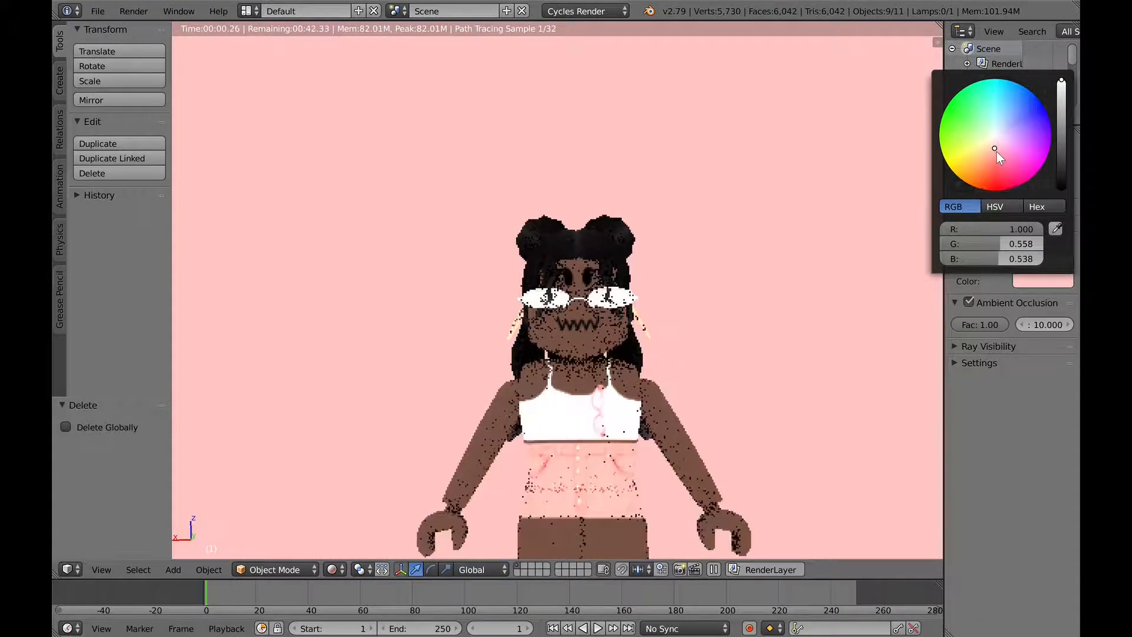
{"action": "left_click", "coordinate": [996, 145]}
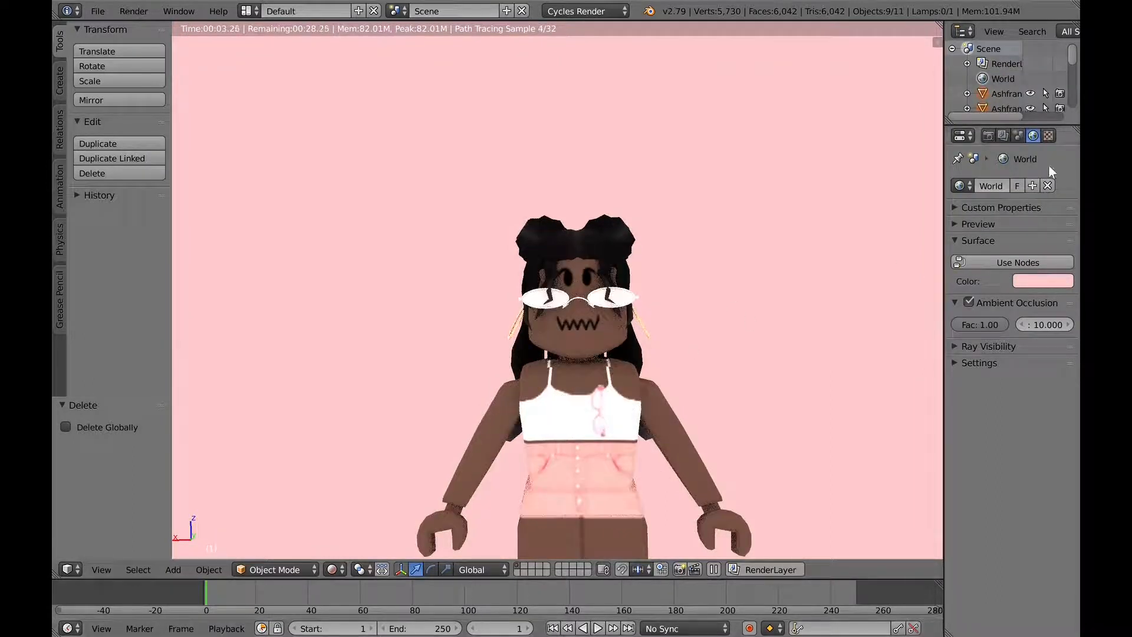
Step: Set the world's surface colour to a light peach-pink with RGB 1.000, 0.694, 0.603
{"action": "left_click", "coordinate": [1052, 281]}
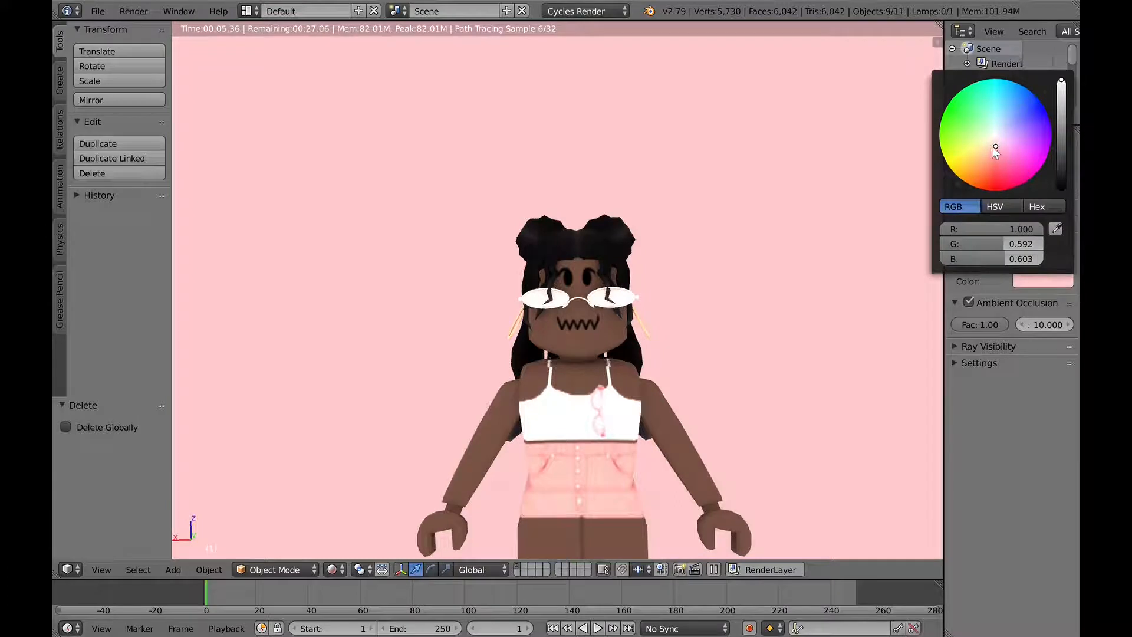
{"action": "left_click_drag", "start_coordinate": [993, 148], "coordinate": [992, 145]}
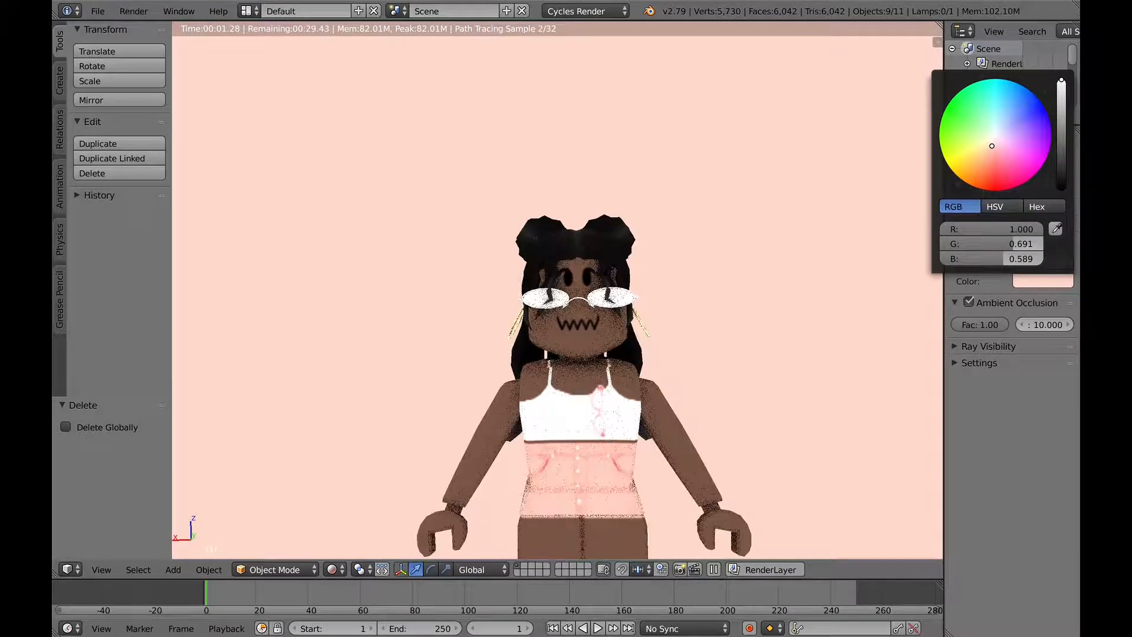
{"action": "left_click", "coordinate": [992, 147]}
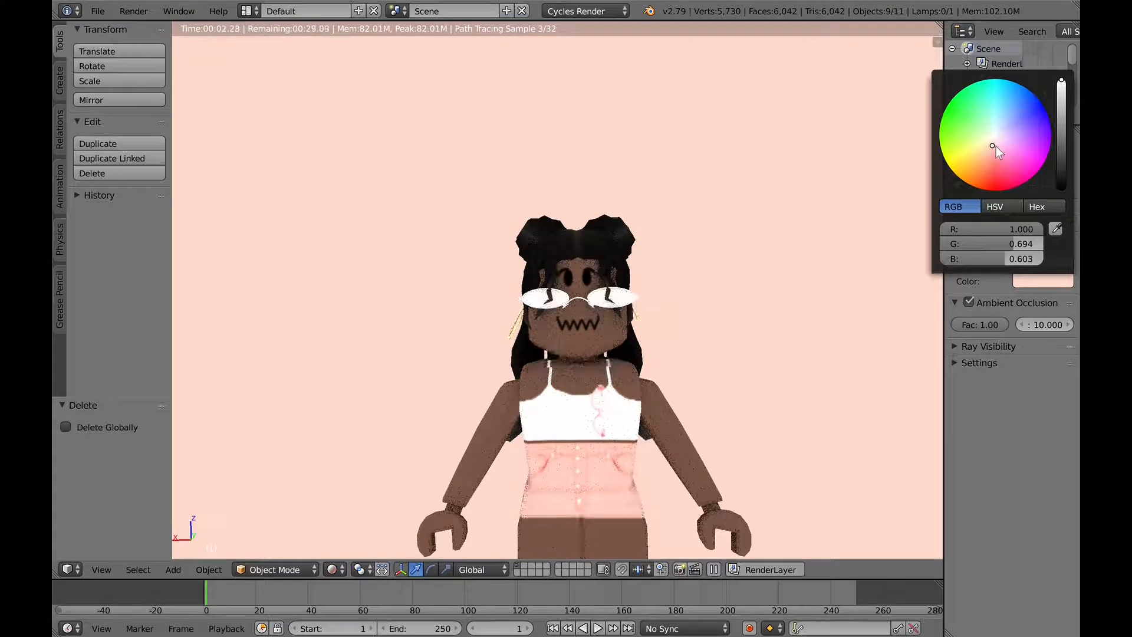
{"action": "right_click", "coordinate": [996, 146]}
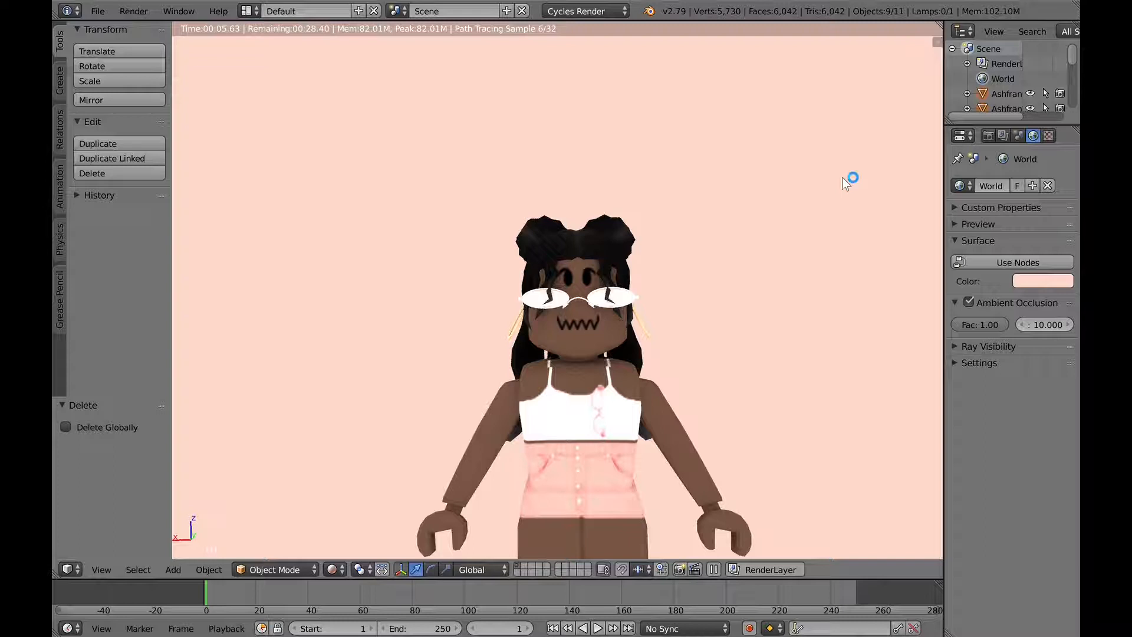
Step: Return the viewport shading to Material
{"action": "left_click", "coordinate": [344, 576]}
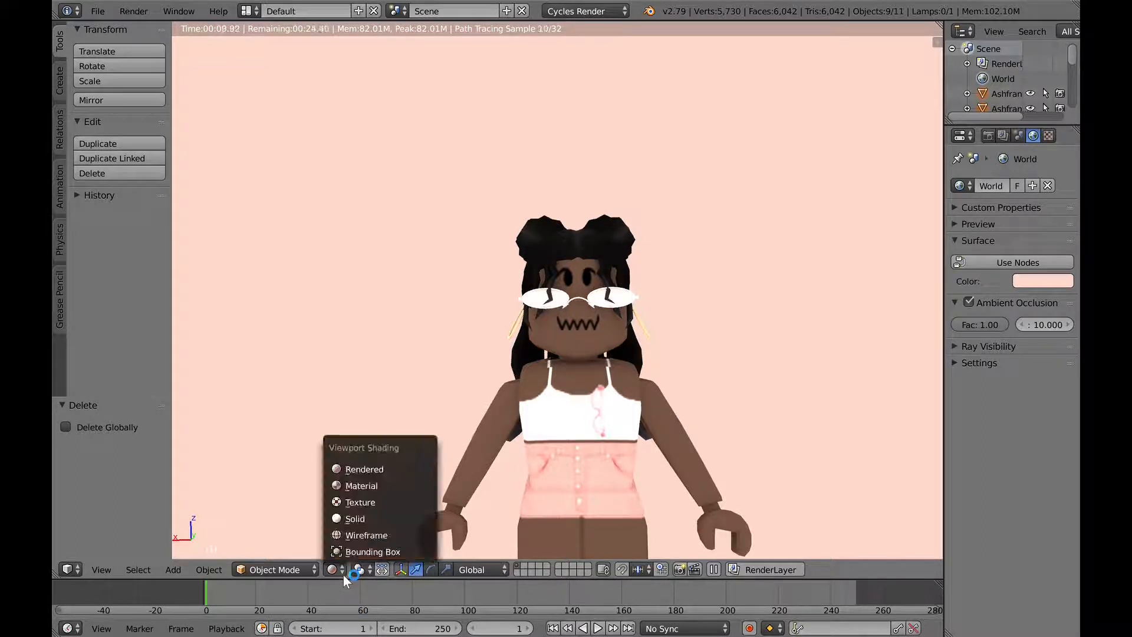
{"action": "left_click", "coordinate": [339, 566]}
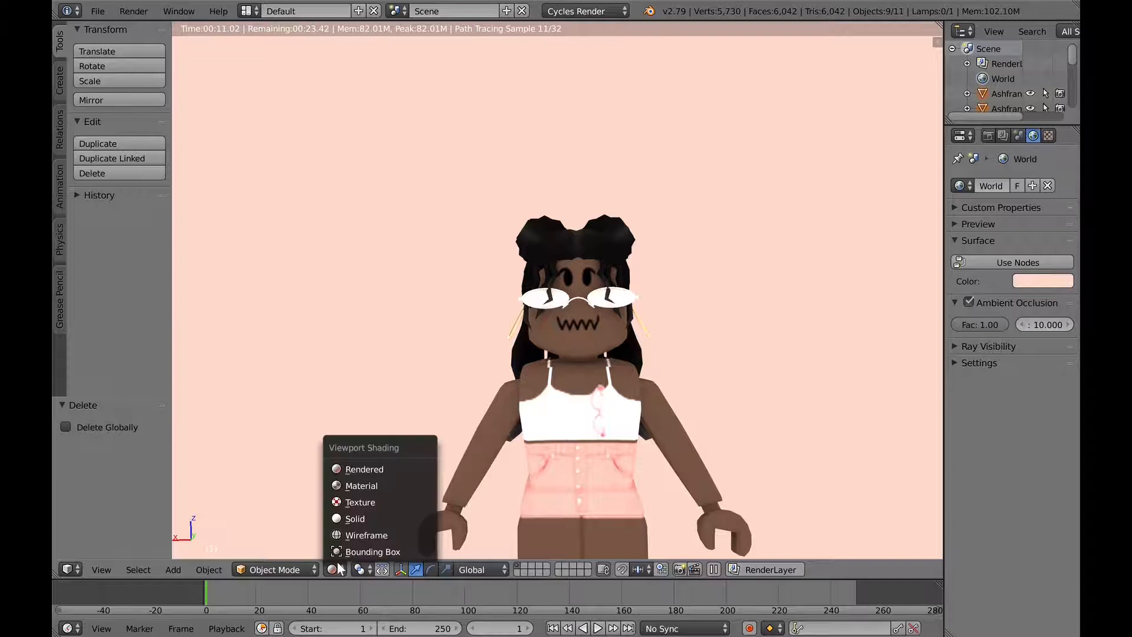
{"action": "left_click", "coordinate": [387, 486]}
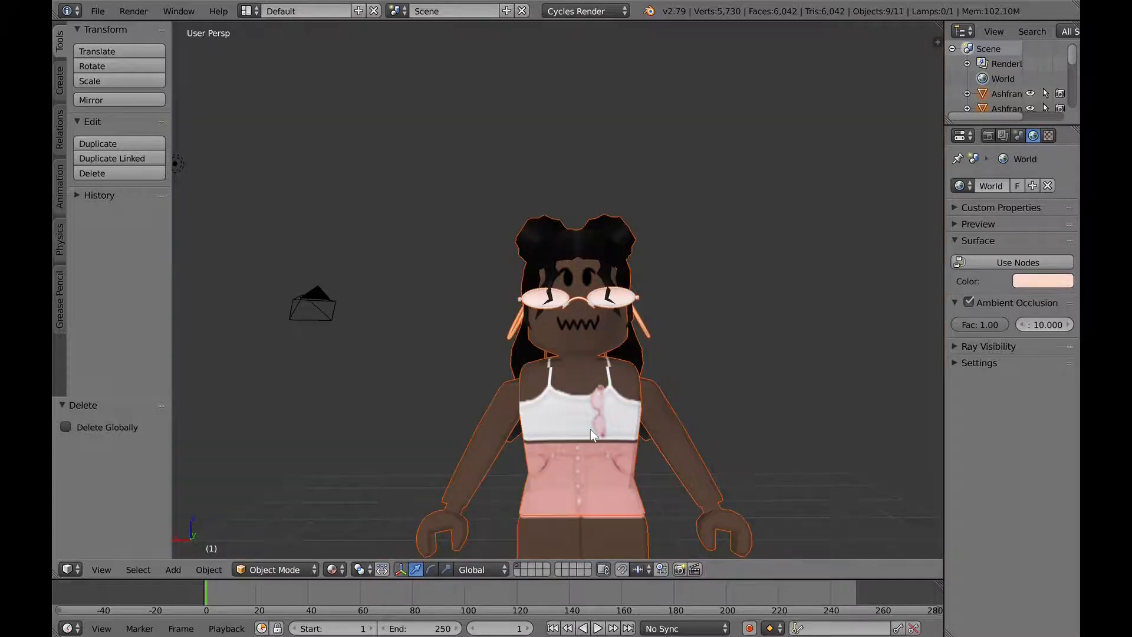
Step: Walk the view around the avatar to inspect its front from close up and from farther back
{"action": "key", "text": "shift+f"}
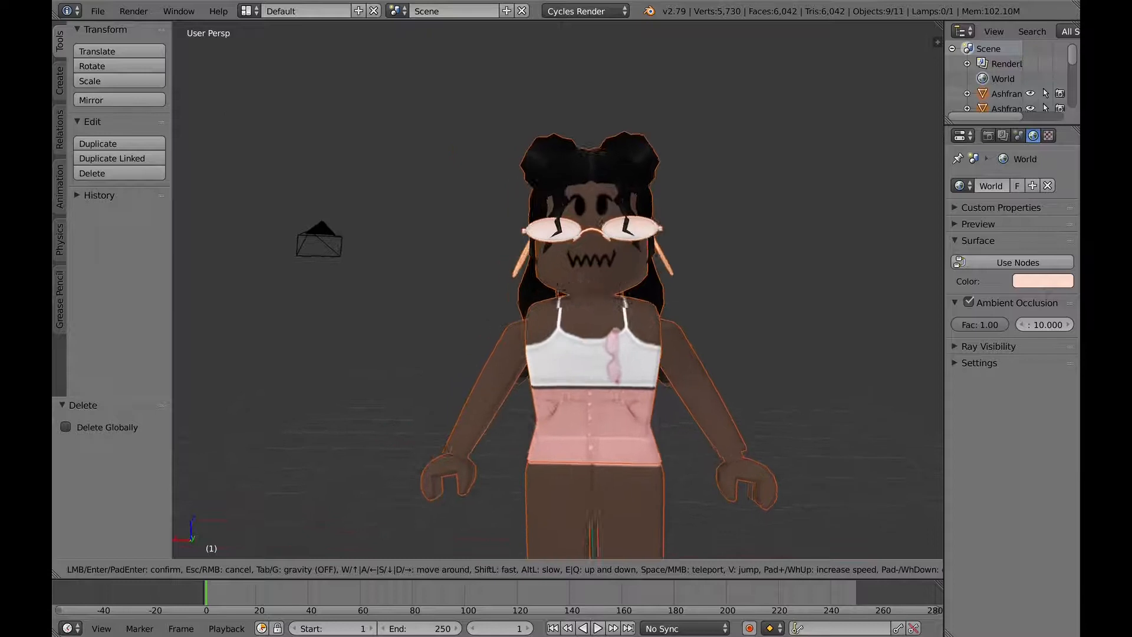
{"action": "key", "text": "a"}
{"action": "key", "text": "w"}
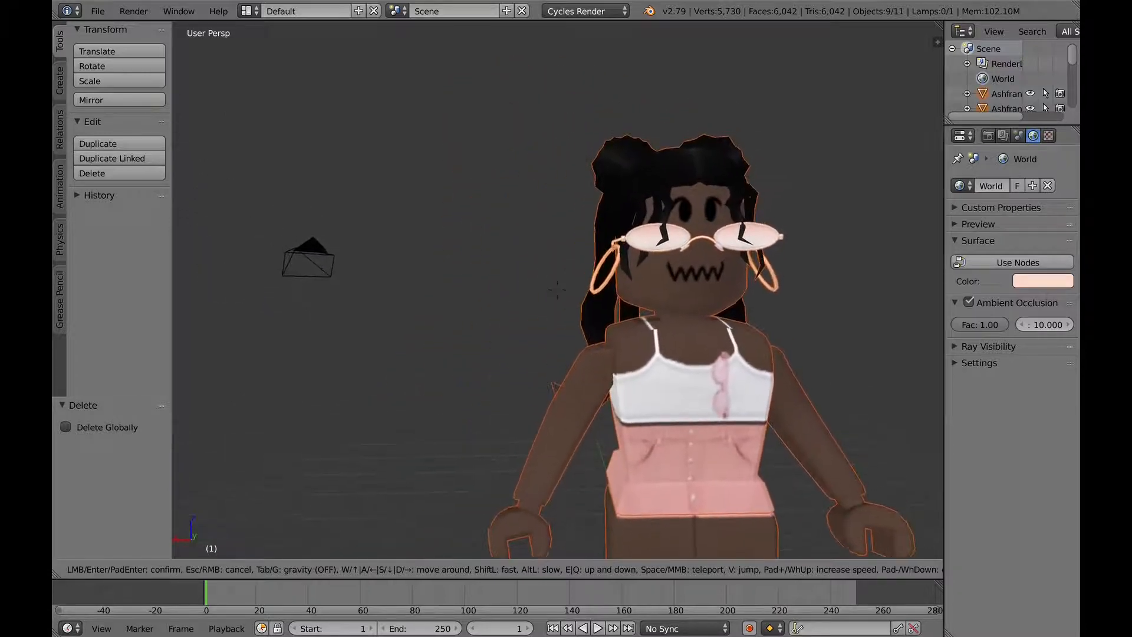
{"action": "key", "text": "d"}
{"action": "key", "text": "s"}
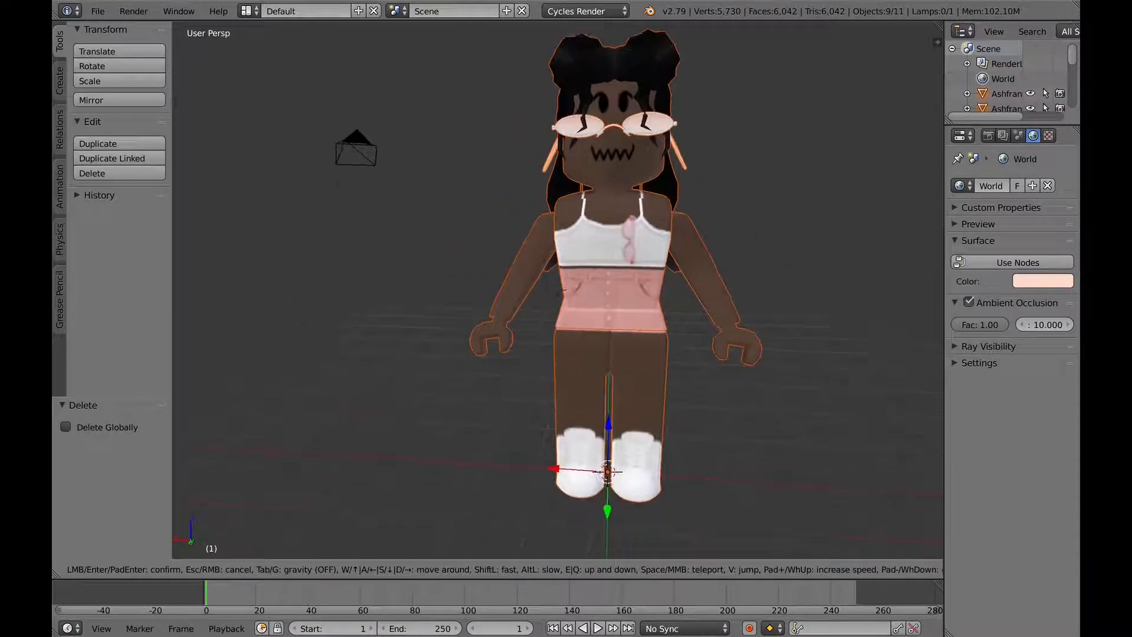
{"action": "key", "text": "w"}
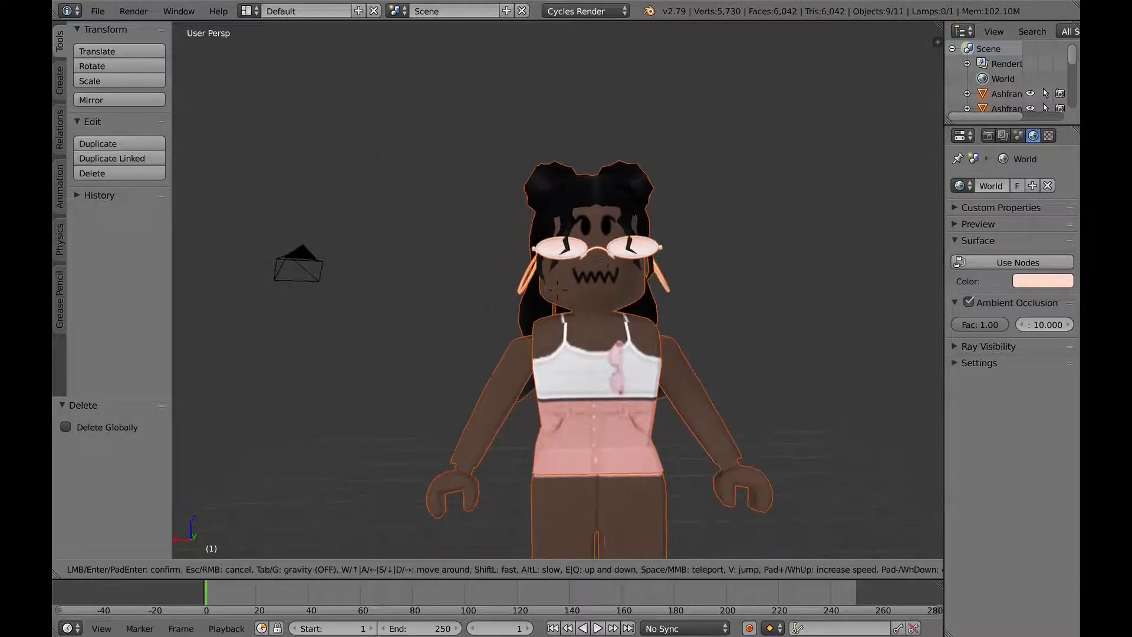
{"action": "left_click", "coordinate": [557, 288]}
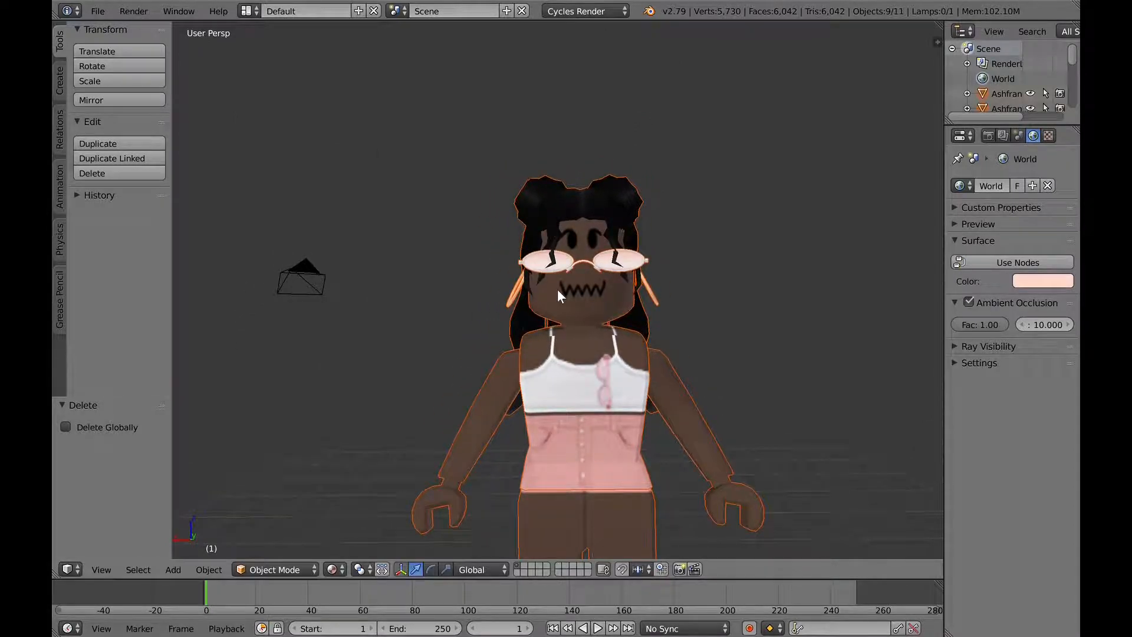
Step: Fly the view over to the scene camera and inspect it up close
{"action": "key", "text": "shift+f"}
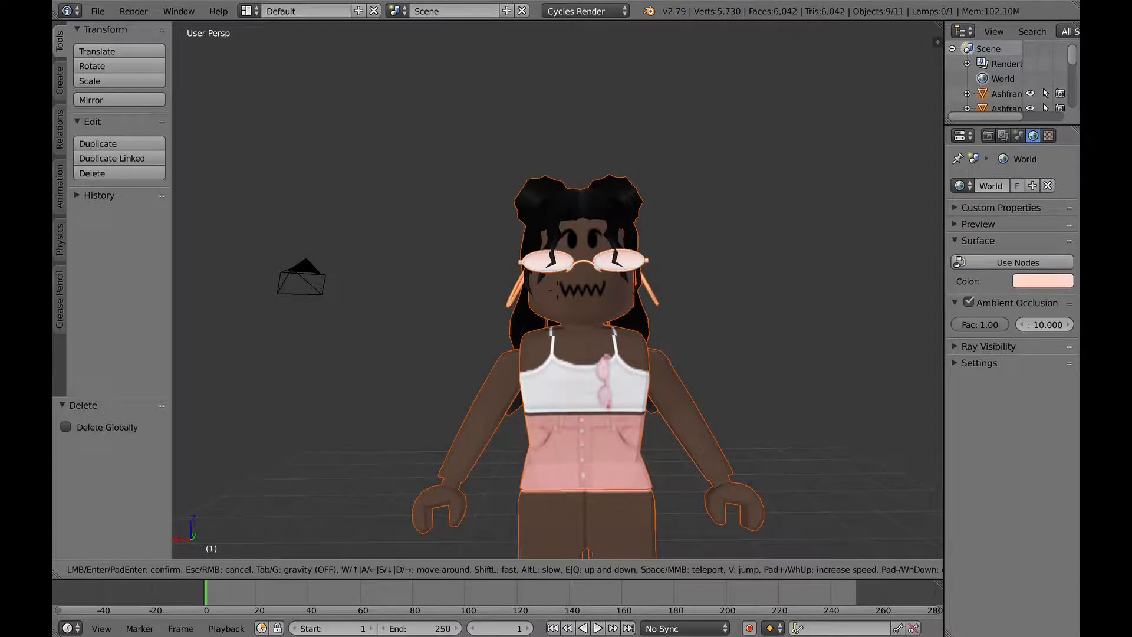
{"action": "key", "text": "w"}
{"action": "key", "text": "w"}
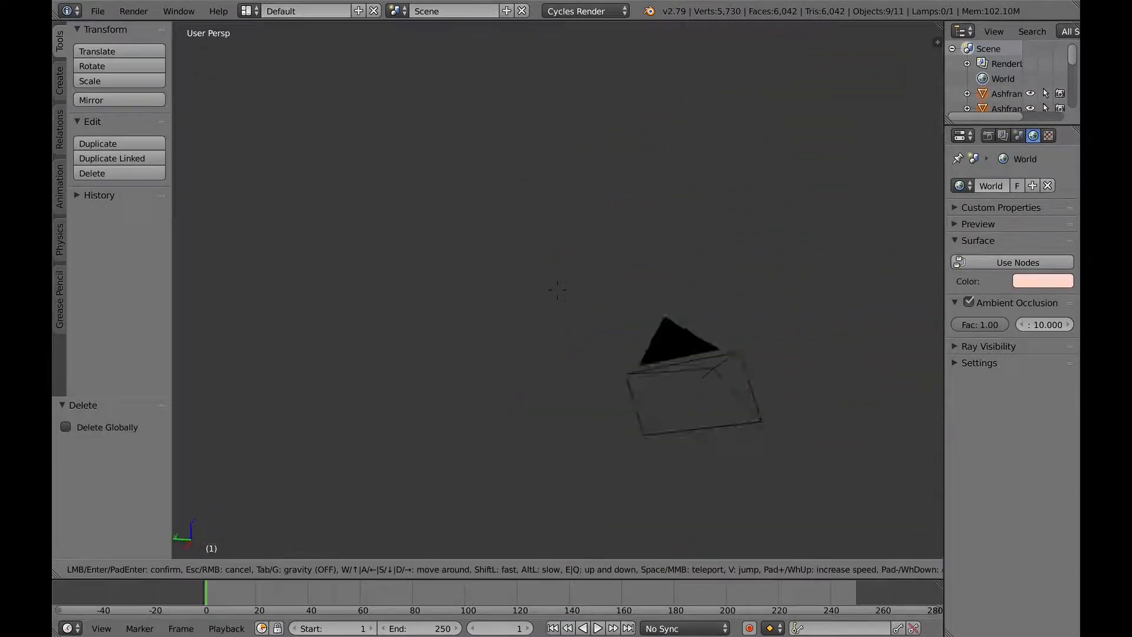
{"action": "key", "text": "w"}
{"action": "key", "text": "s"}
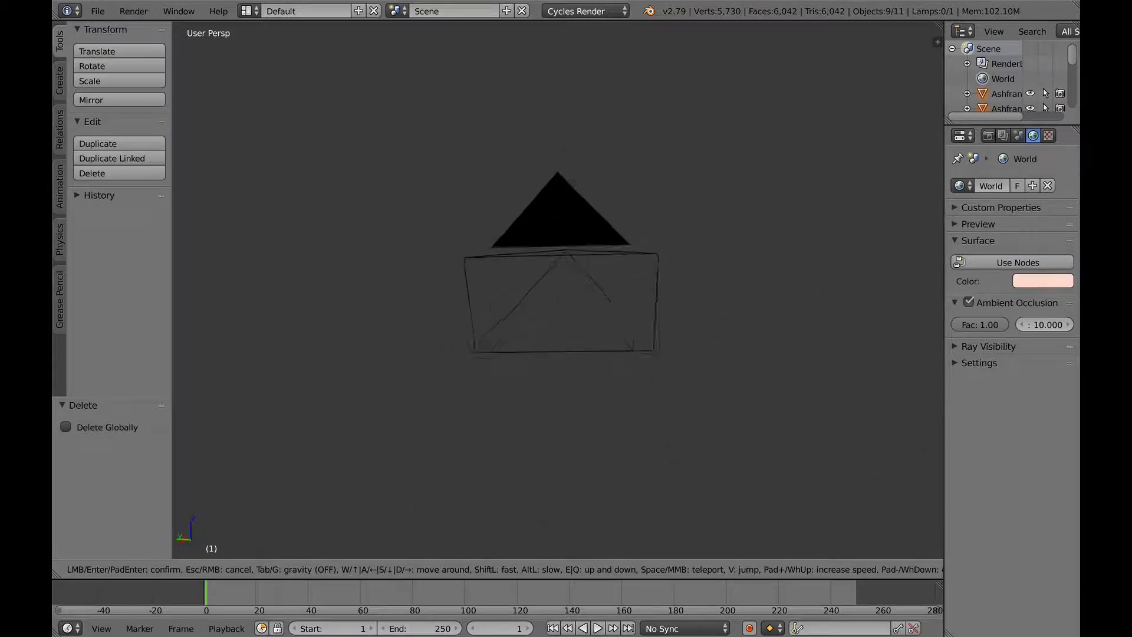
{"action": "key", "text": "Return"}
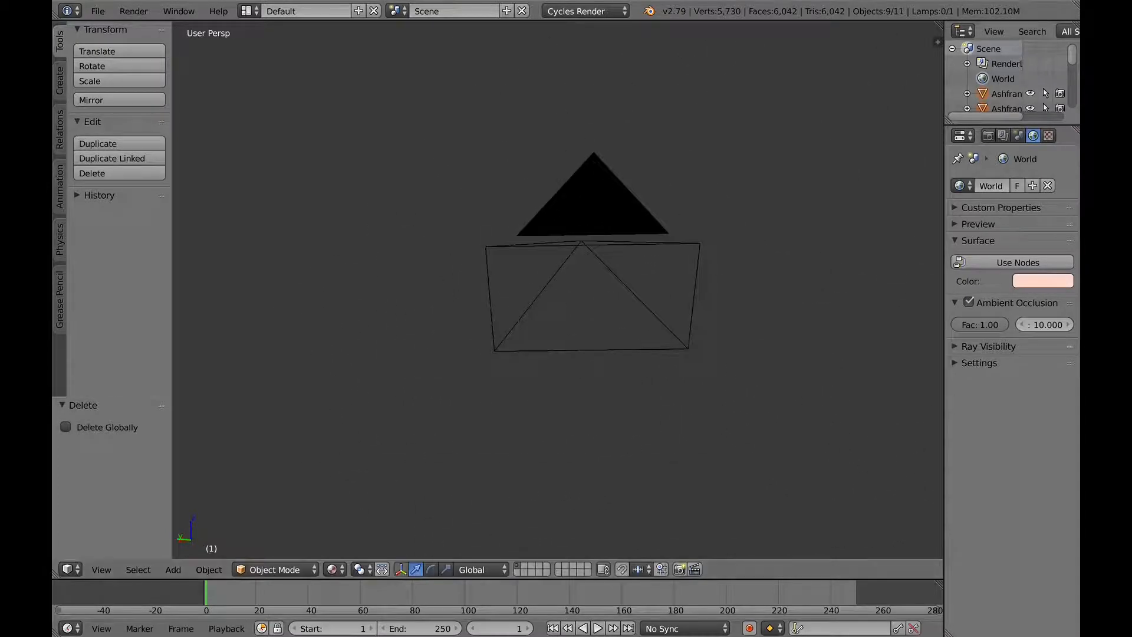
Step: Try a square render resolution of 10000 by 10000 px in the scene's render dimensions
{"action": "left_click", "coordinate": [985, 136]}
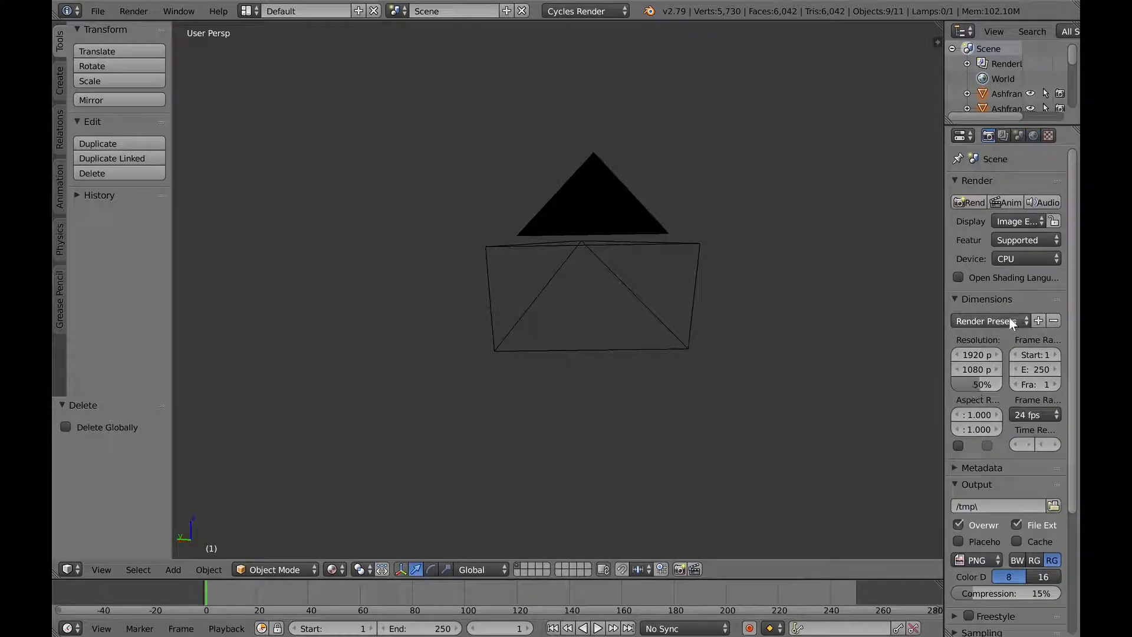
{"action": "left_click", "coordinate": [975, 354]}
{"action": "key", "text": "BackSpace"}
{"action": "type", "text": "10000"}
{"action": "key", "text": "Return"}
{"action": "left_click", "coordinate": [955, 369]}
{"action": "left_click_drag", "start_coordinate": [965, 372], "coordinate": [884, 372]}
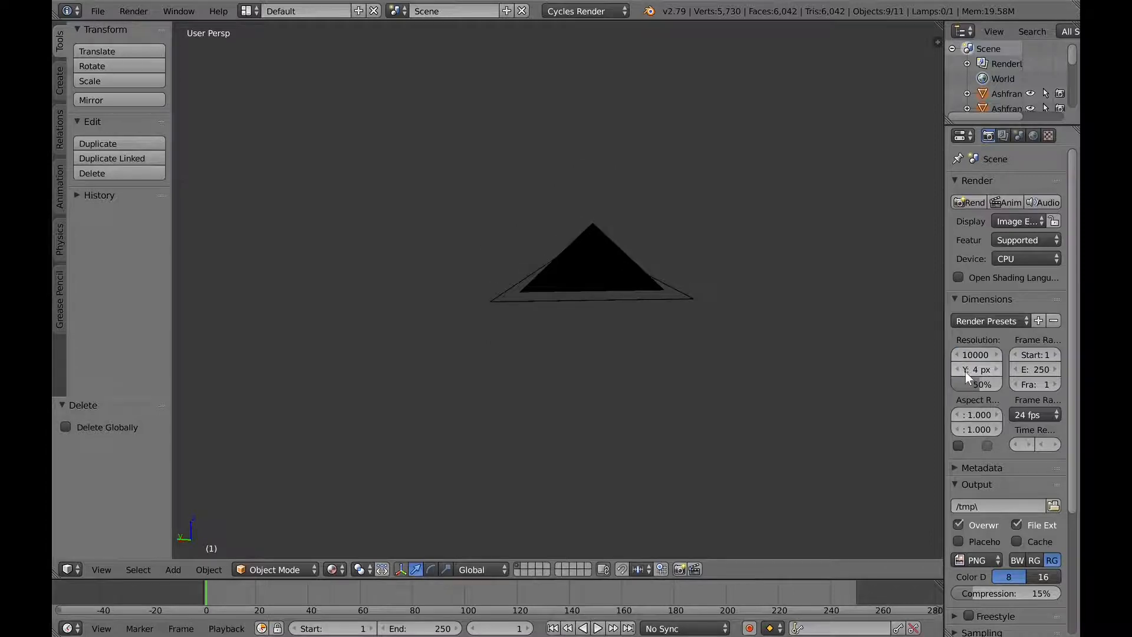
{"action": "left_click", "coordinate": [965, 371]}
{"action": "type", "text": "1000"}
{"action": "key", "text": "Return"}
{"action": "left_click", "coordinate": [974, 370]}
{"action": "key", "text": "BackSpace"}
{"action": "type", "text": "10000"}
{"action": "key", "text": "Return"}
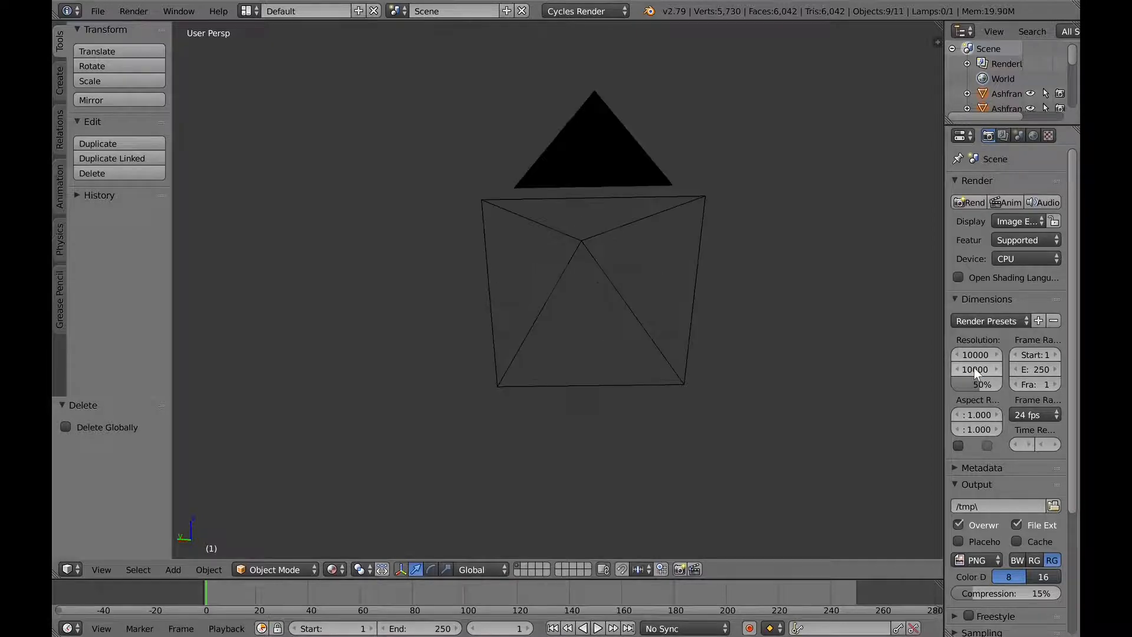
Step: Set the render resolution to 1920 px wide and 1080 px high
{"action": "key", "text": "BackSpace"}
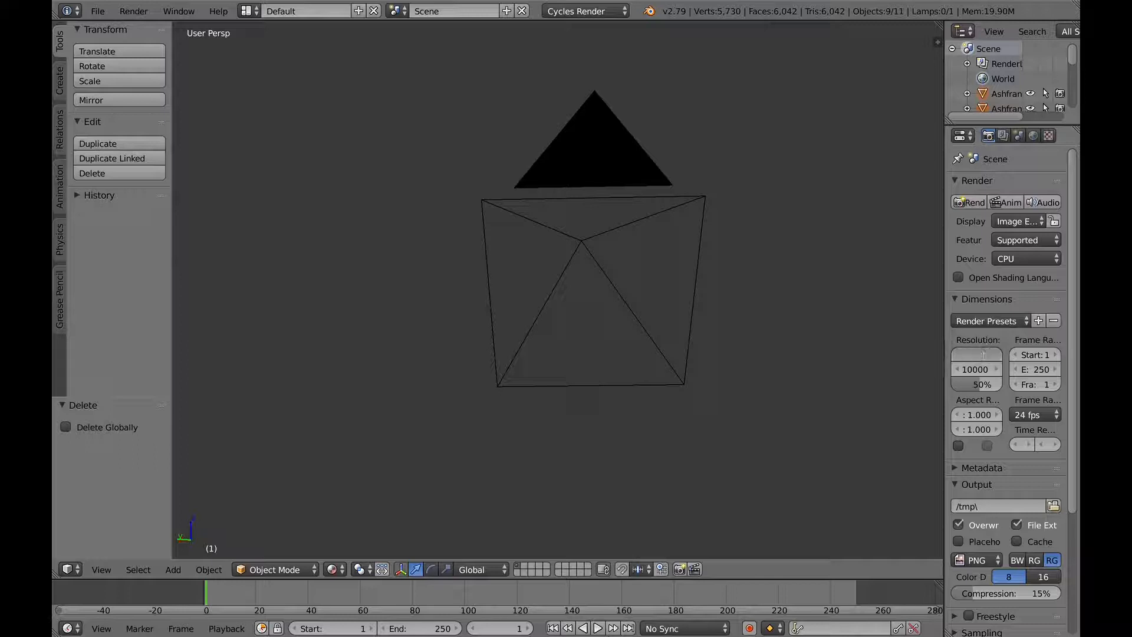
{"action": "type", "text": "1920"}
{"action": "key", "text": "Return"}
{"action": "left_click", "coordinate": [974, 369]}
{"action": "type", "text": "1"}
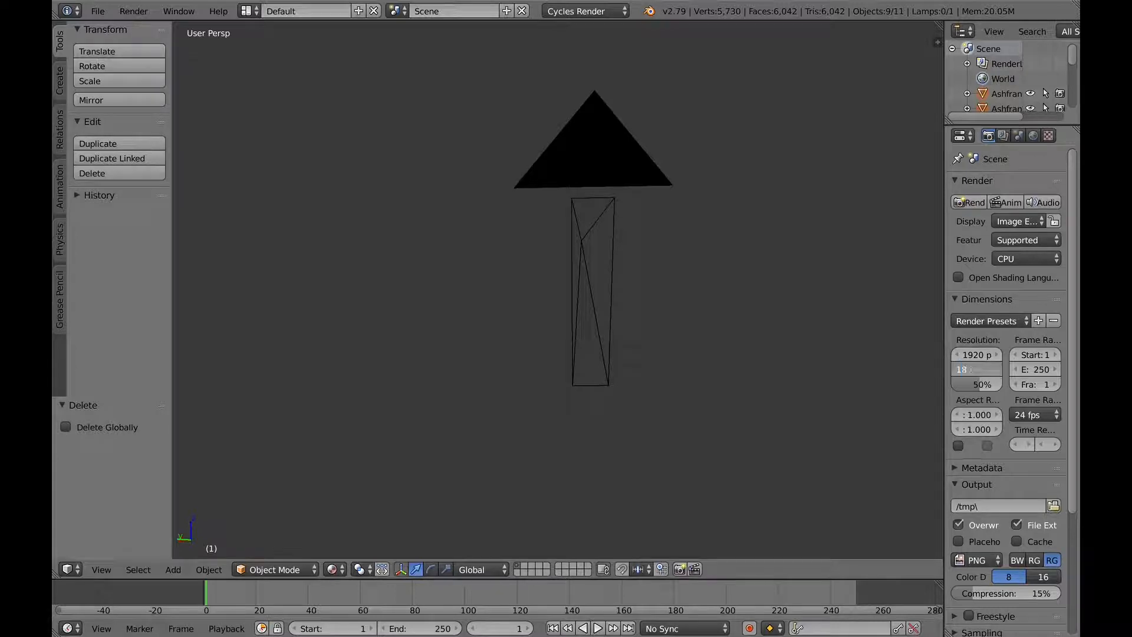
{"action": "type", "text": "8"}
{"action": "key", "text": "BackSpace"}
{"action": "type", "text": "080\\"}
{"action": "key", "text": "Return"}
{"action": "right_click", "coordinate": [968, 367]}
{"action": "left_click", "coordinate": [970, 373]}
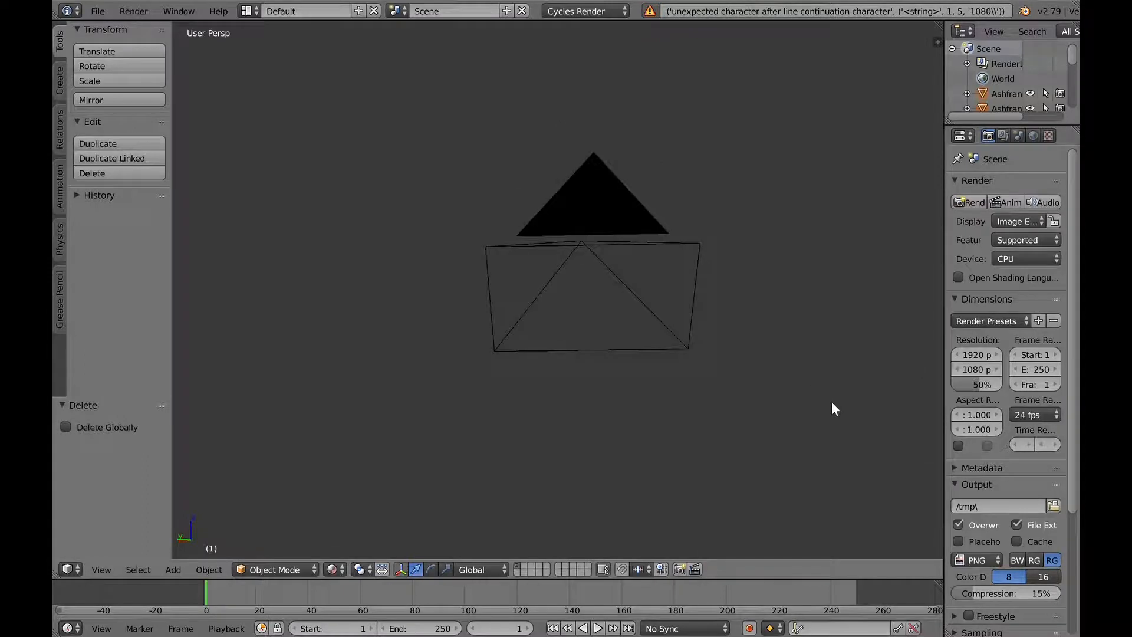
Step: Switch the viewport to look through the scene camera
{"action": "key", "text": "shift+f"}
{"action": "key", "text": "a"}
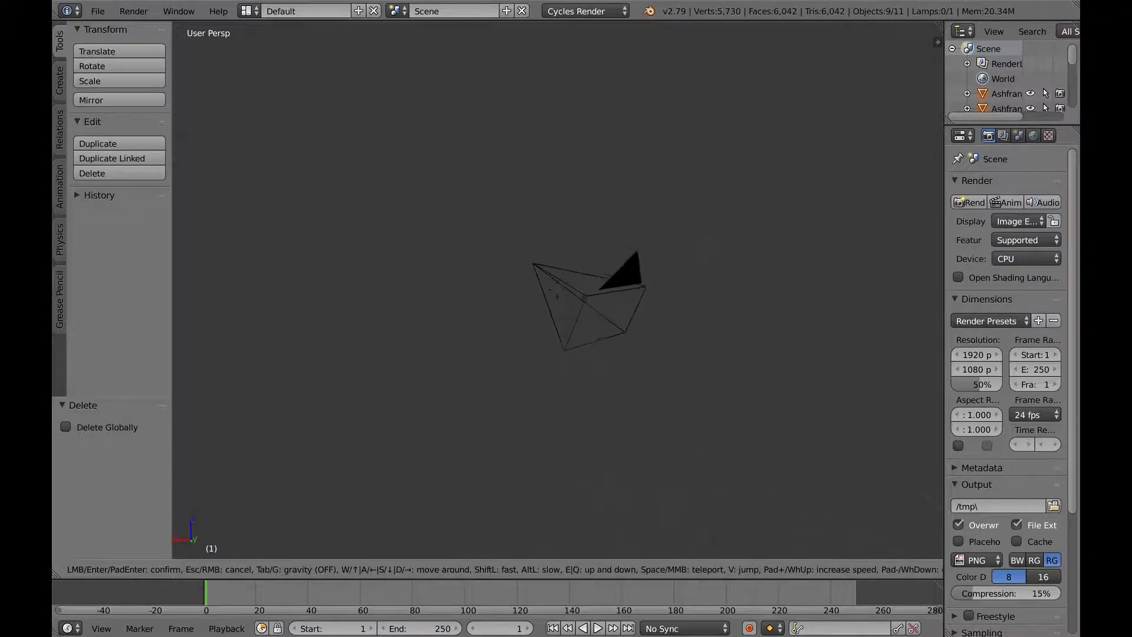
{"action": "key", "text": "w"}
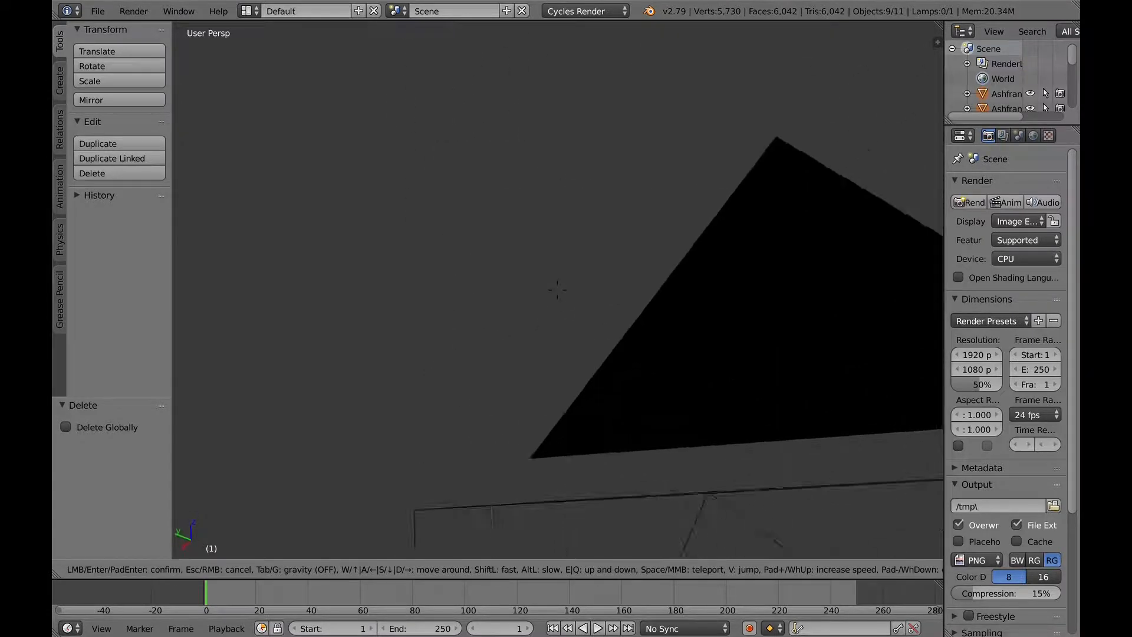
{"action": "key", "text": "s"}
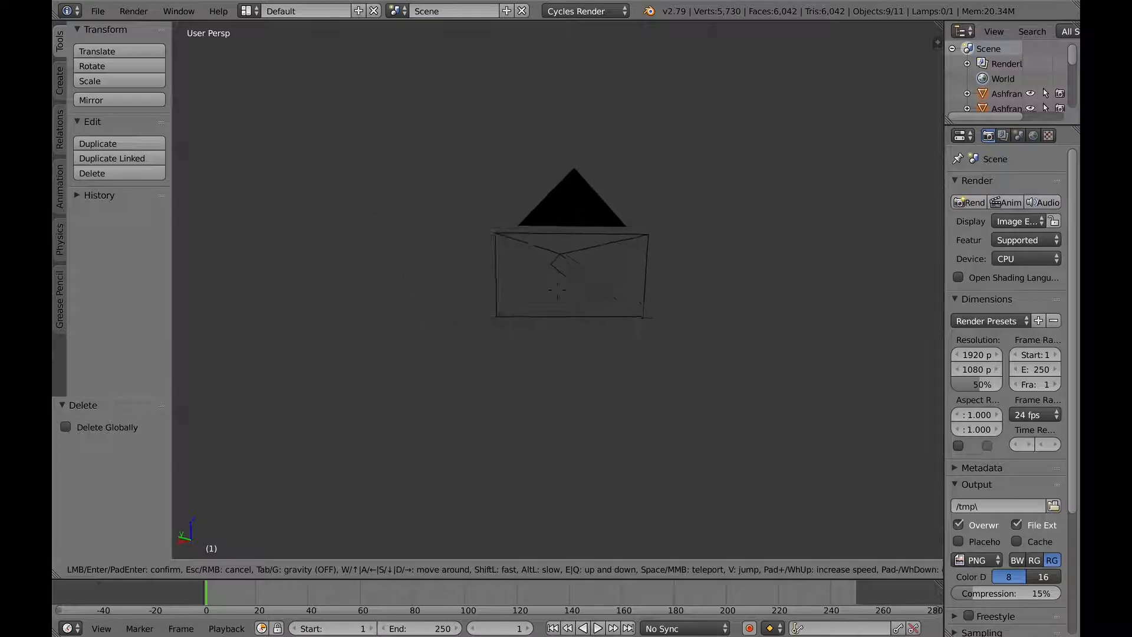
{"action": "left_click", "coordinate": [557, 289]}
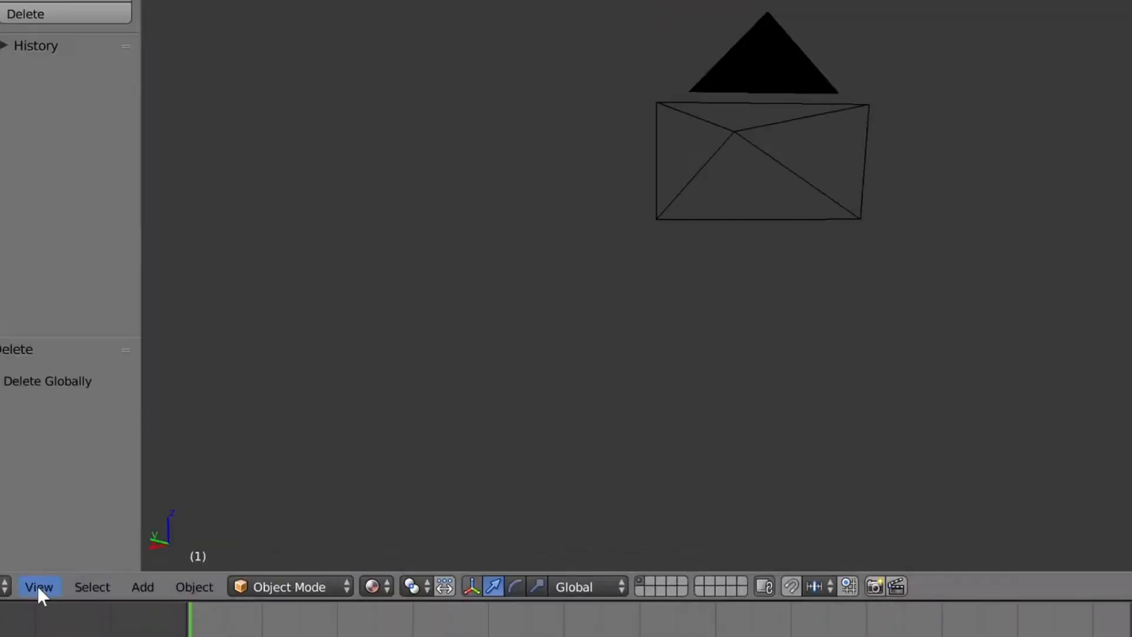
{"action": "left_click", "coordinate": [101, 569]}
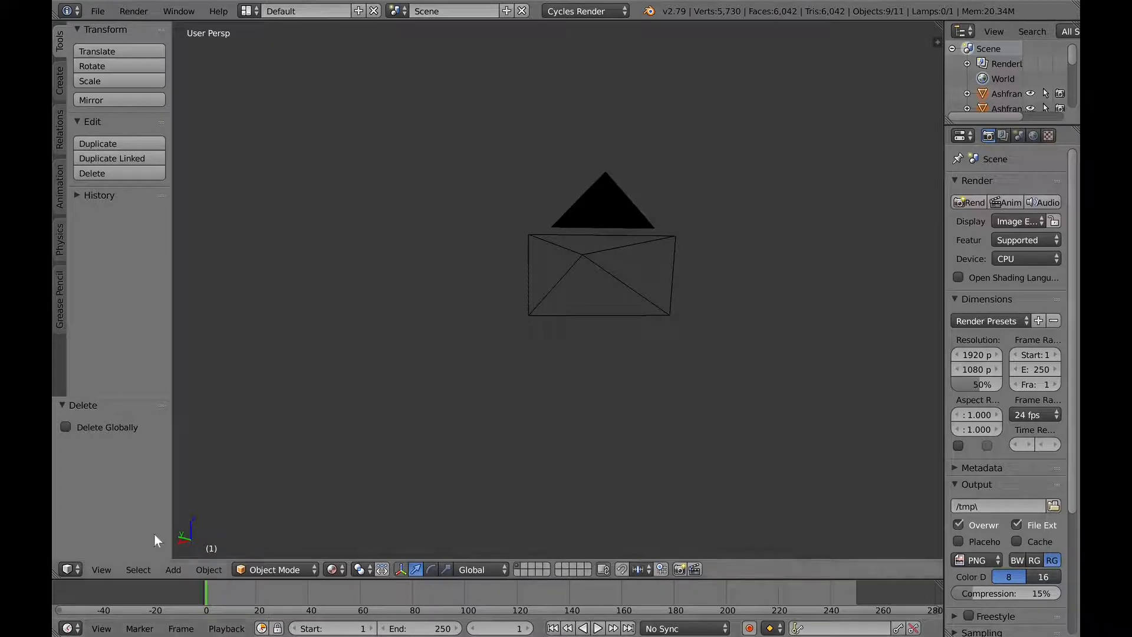
{"action": "left_click", "coordinate": [97, 566]}
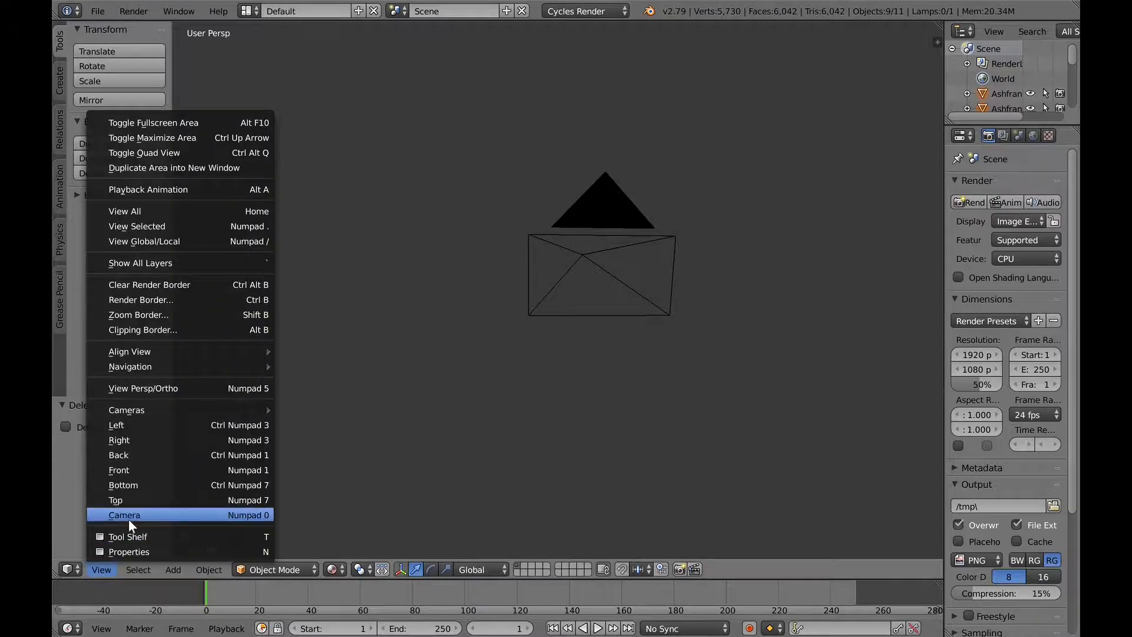
{"action": "left_click", "coordinate": [128, 519]}
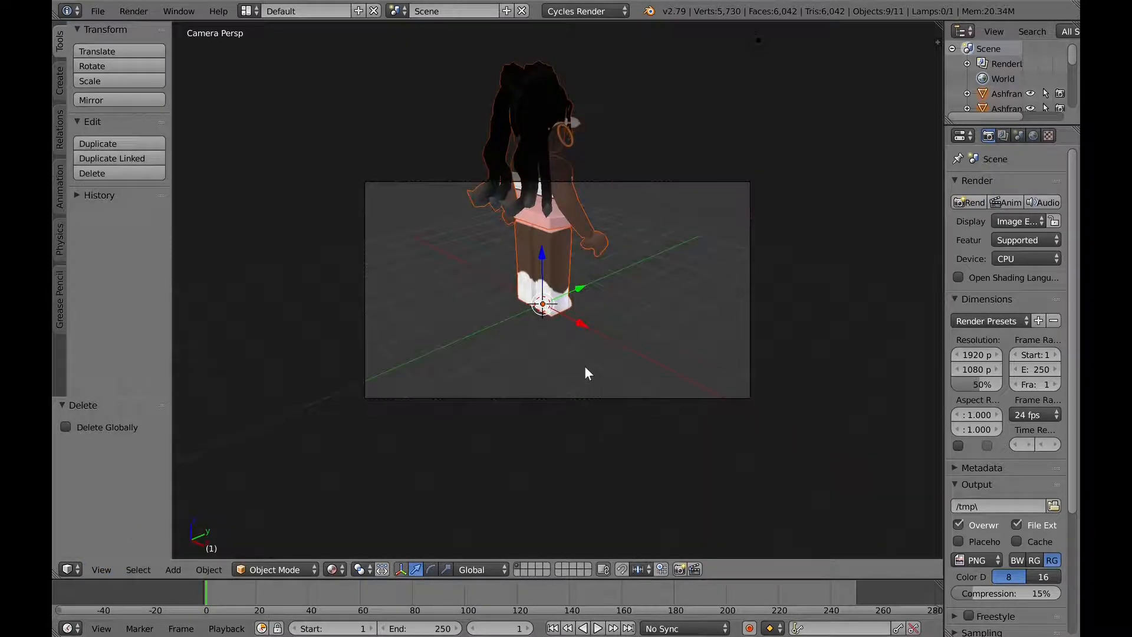
Step: Walk the camera around to the avatar's front and frame its head and upper body centrally
{"action": "key", "text": "shift+f"}
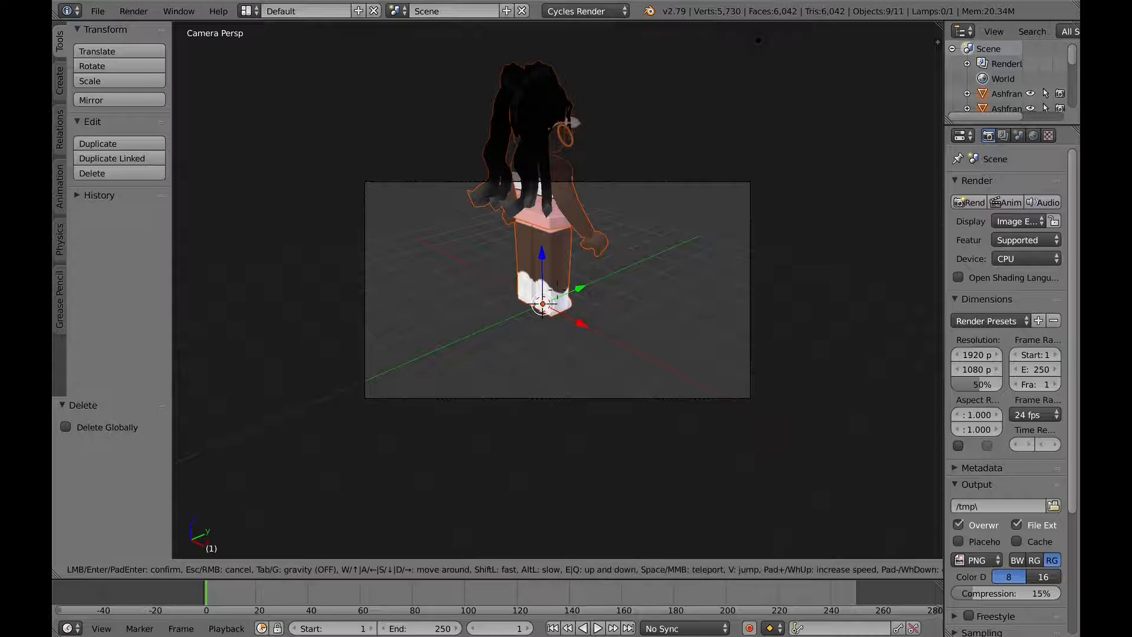
{"action": "key", "text": "d"}
{"action": "key", "text": "w"}
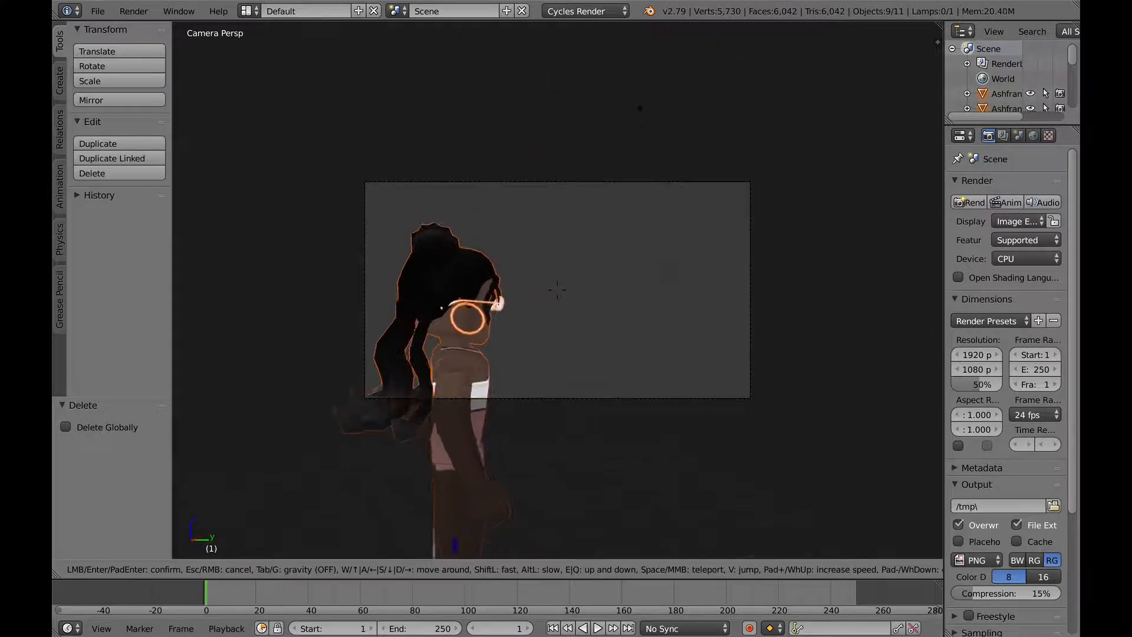
{"action": "key", "text": "d"}
{"action": "key", "text": "w"}
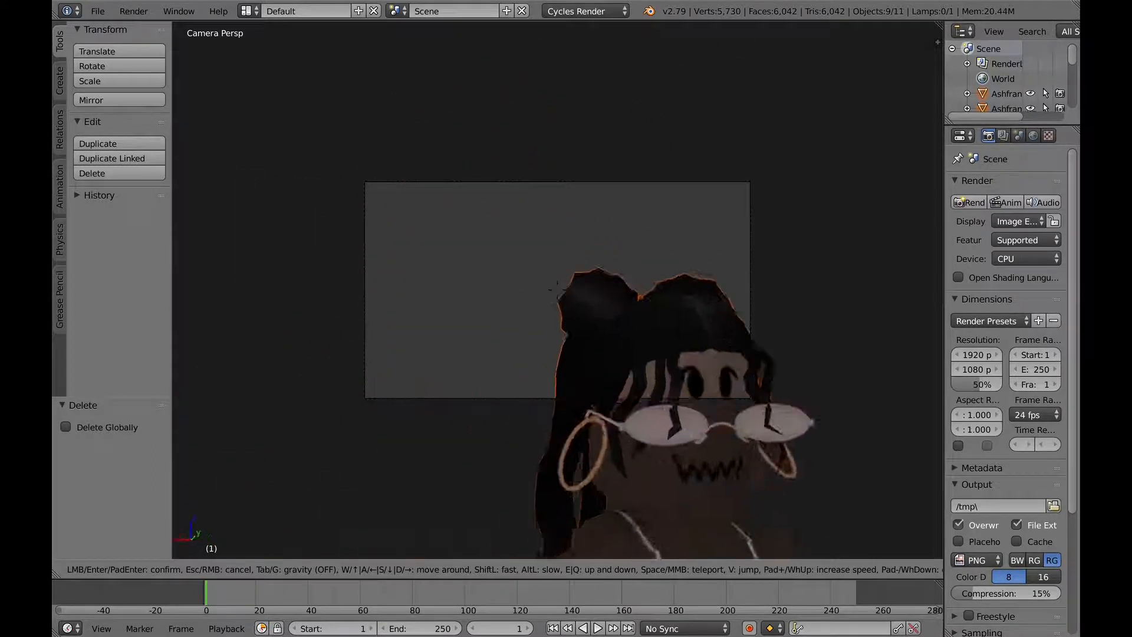
{"action": "key", "text": "s"}
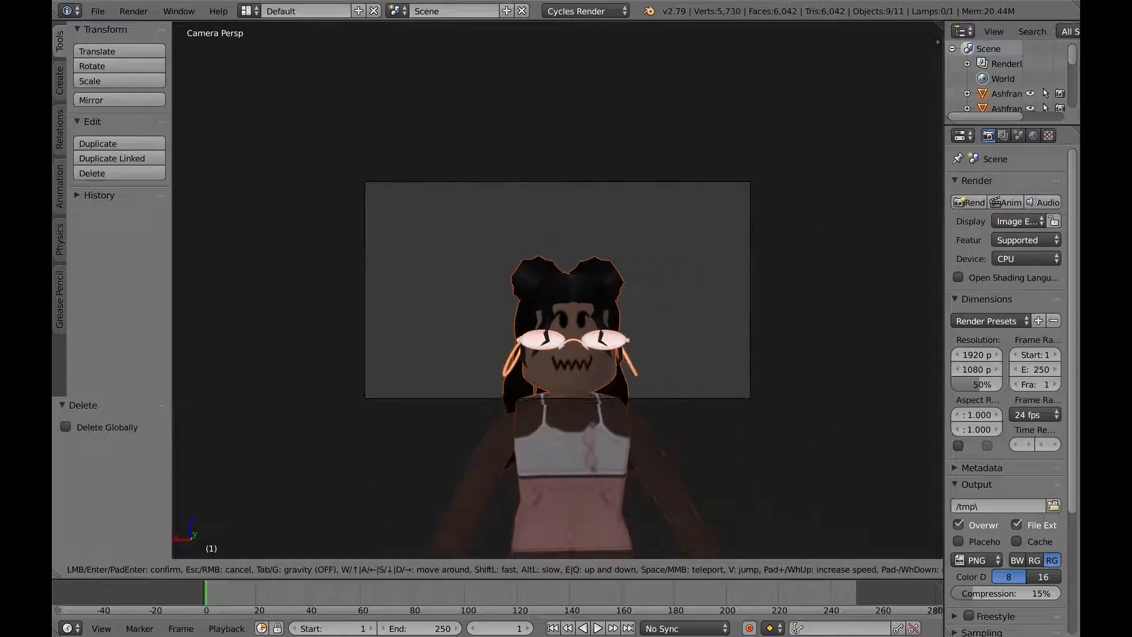
{"action": "key", "text": "s"}
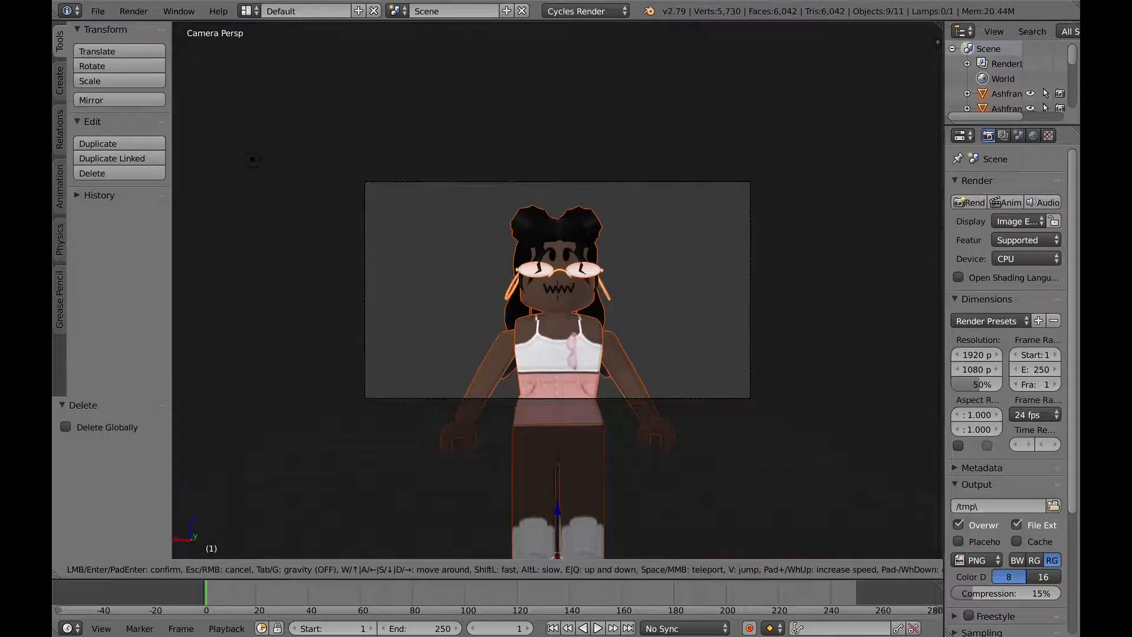
{"action": "left_click", "coordinate": [557, 289]}
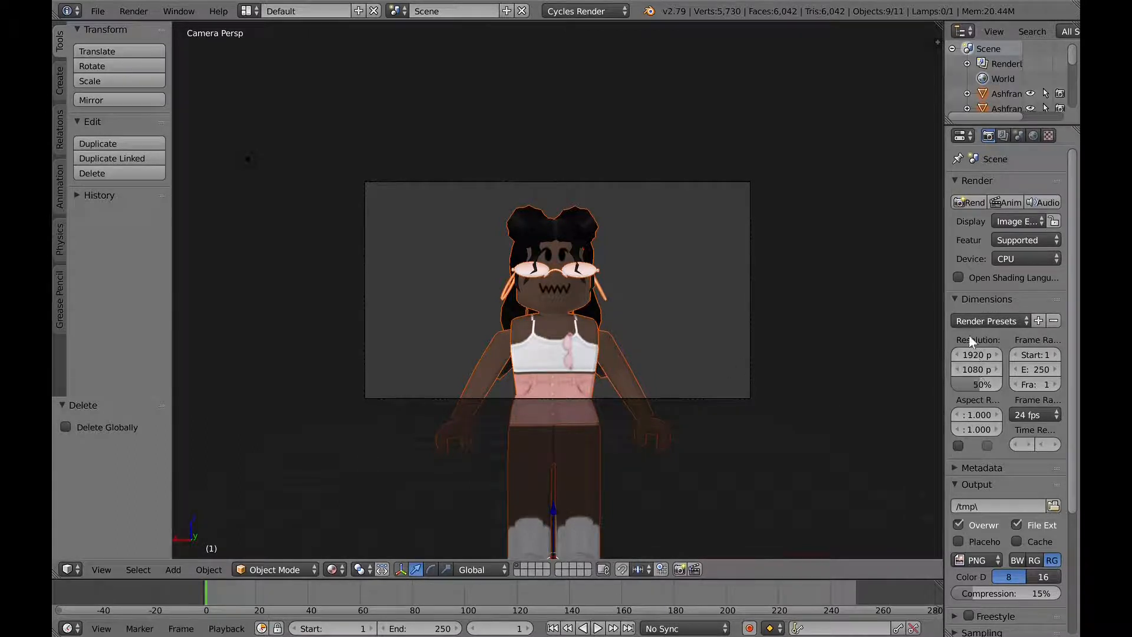
Step: Set the render resolution scale to 100% and bring the output settings into view
{"action": "left_click_drag", "start_coordinate": [976, 385], "coordinate": [1003, 385]}
{"action": "left_click_drag", "start_coordinate": [1073, 411], "coordinate": [1070, 551]}
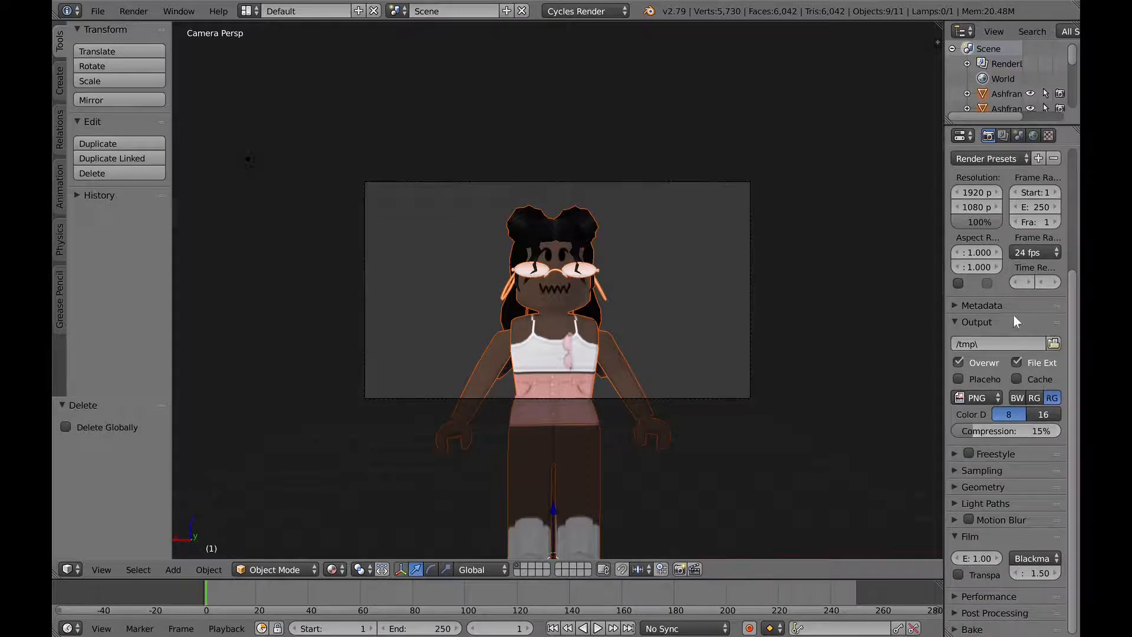
{"action": "left_click", "coordinate": [971, 321]}
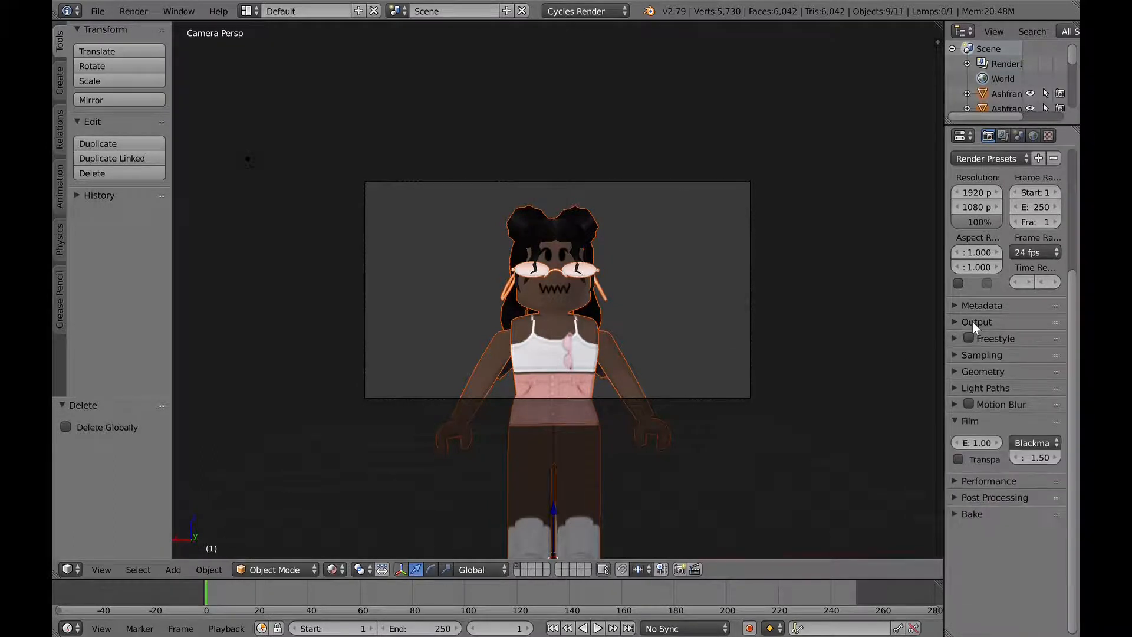
{"action": "left_click", "coordinate": [974, 324]}
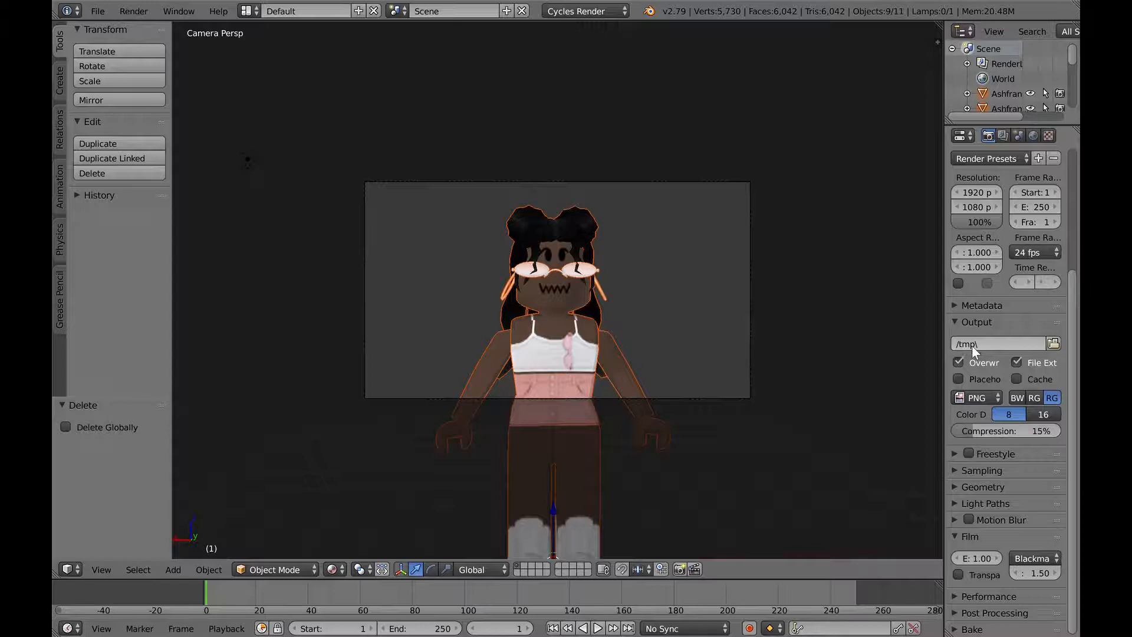
Step: Set the render output folder to Documents and the file format to AVI JPEG
{"action": "left_click", "coordinate": [1052, 341]}
{"action": "left_click", "coordinate": [127, 280]}
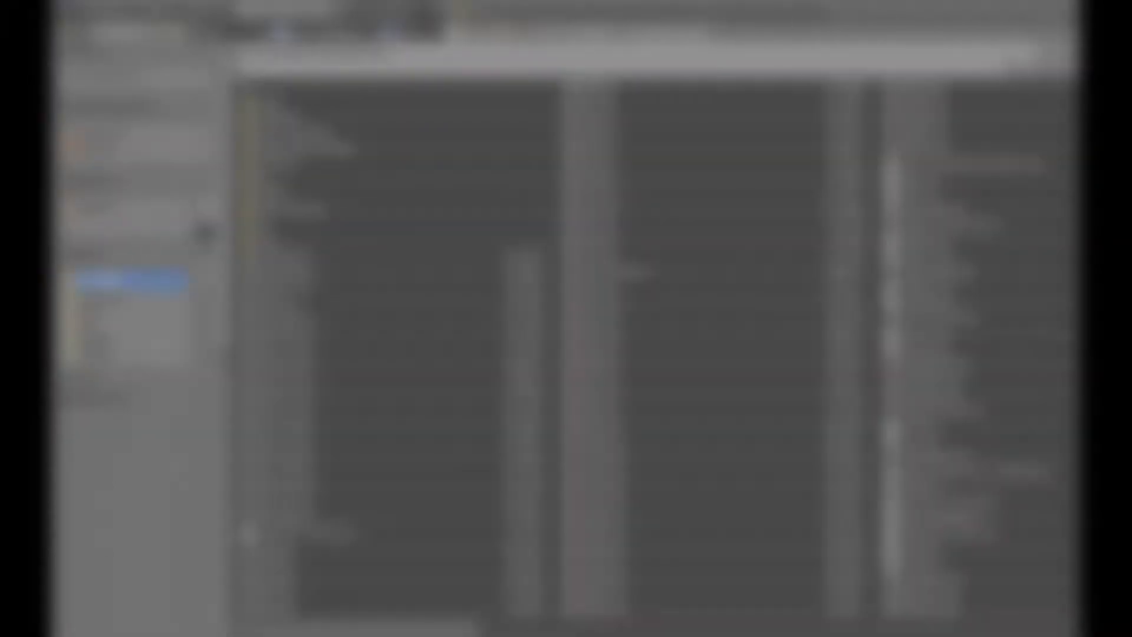
{"action": "left_click", "coordinate": [1056, 52]}
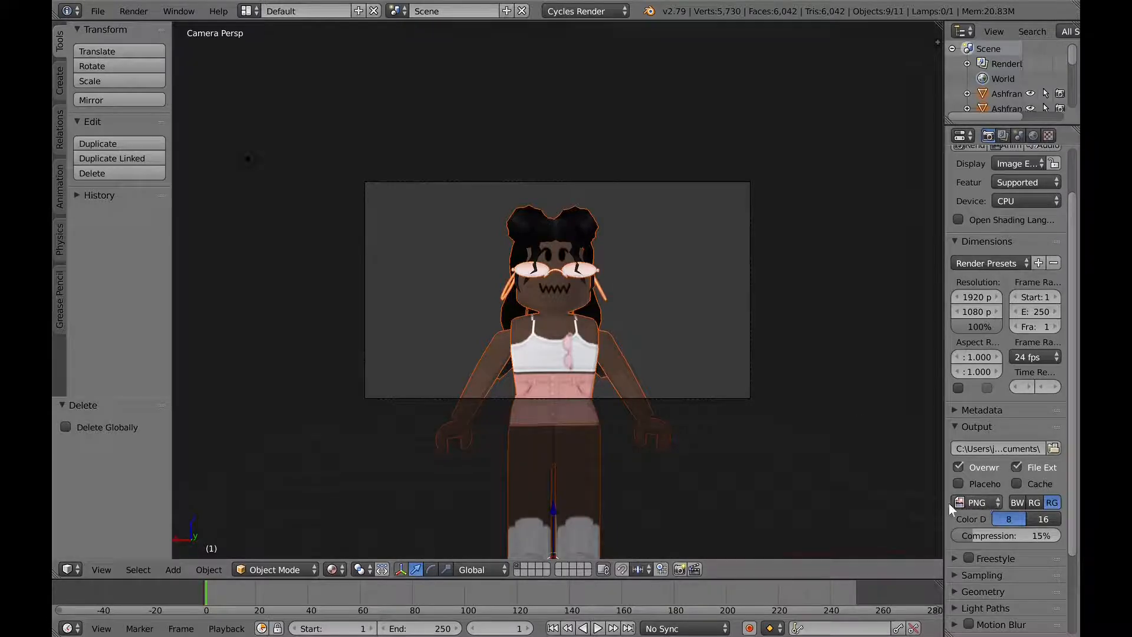
{"action": "left_click", "coordinate": [970, 502]}
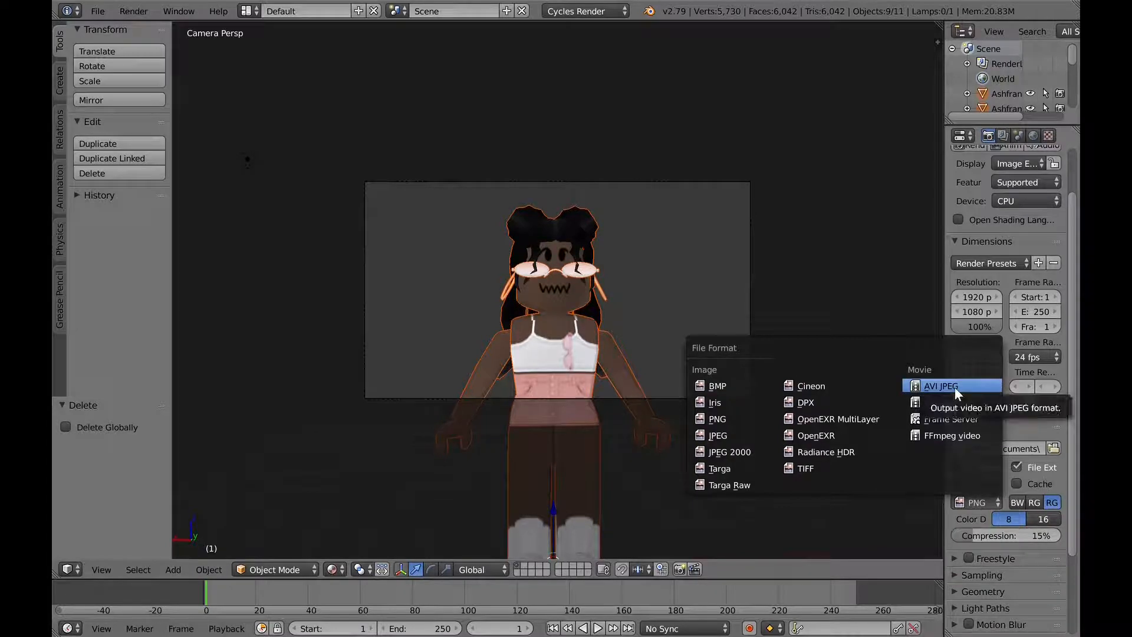
{"action": "left_click", "coordinate": [954, 386]}
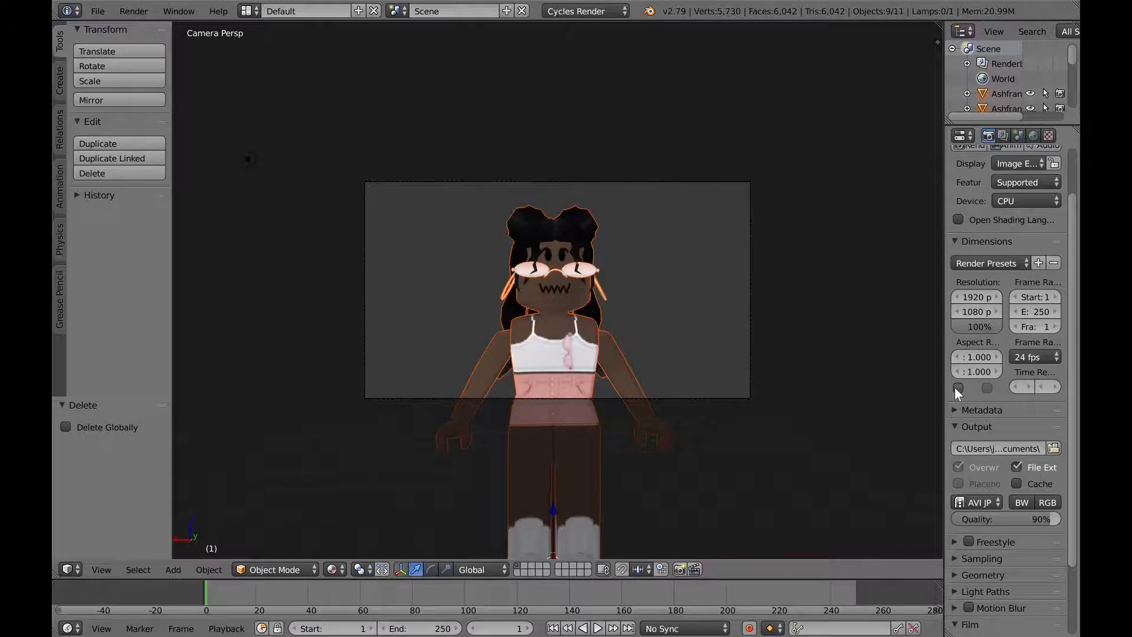
Step: Set the output quality to 100%, and check the world background and ambient occlusion settings
{"action": "left_click", "coordinate": [980, 503]}
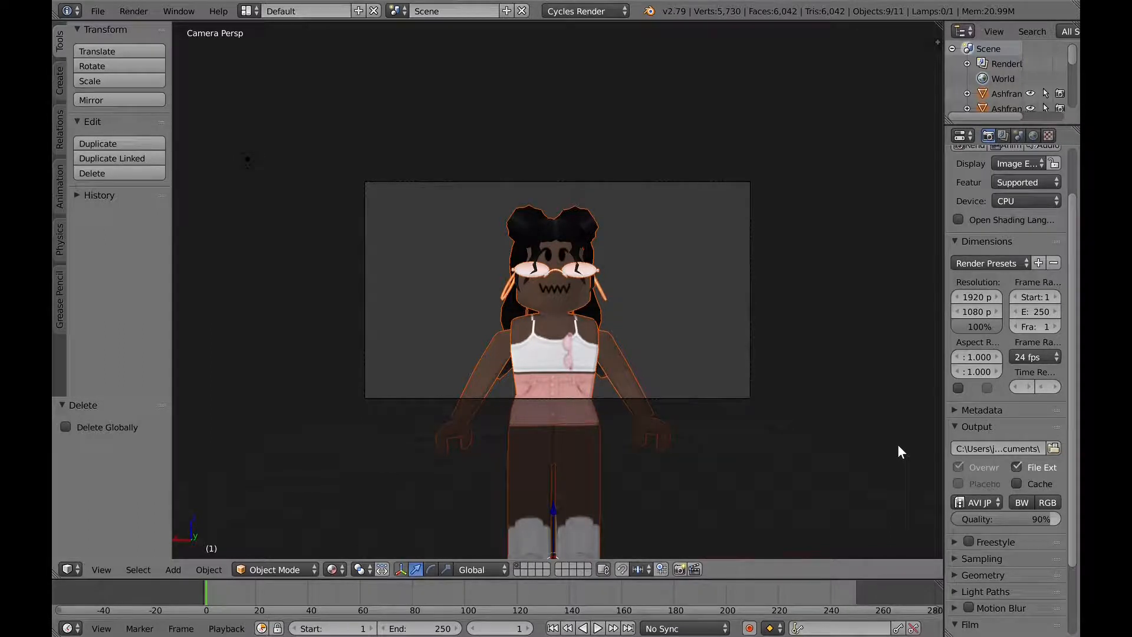
{"action": "left_click_drag", "start_coordinate": [1045, 519], "coordinate": [1062, 520]}
{"action": "scroll", "coordinate": [1074, 451], "scroll_direction": "up", "scroll_amount": 3}
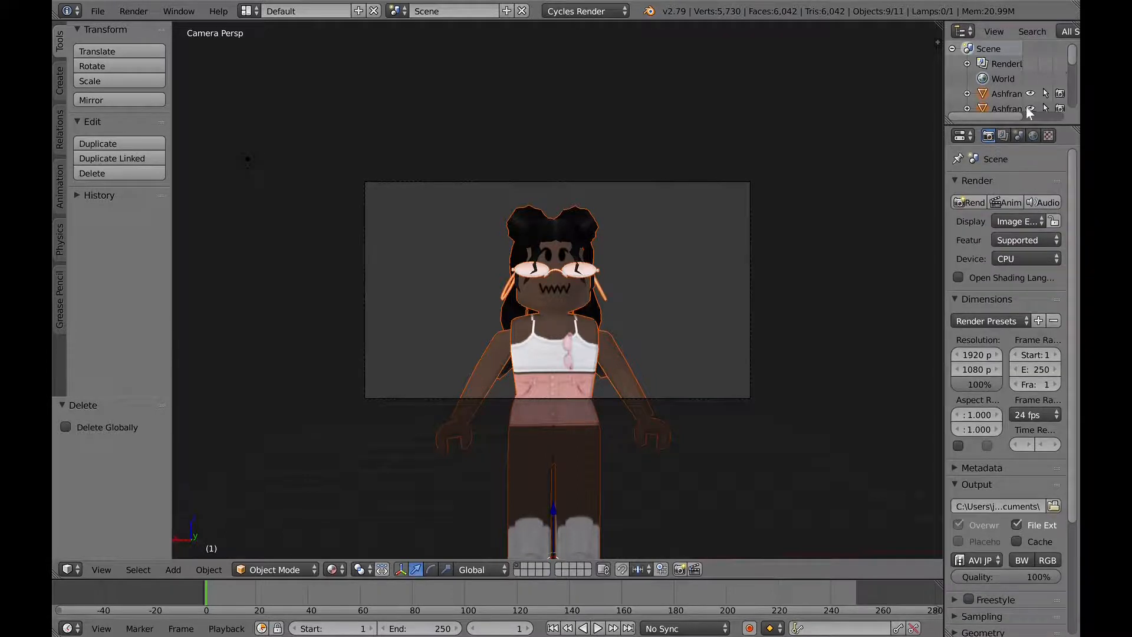
{"action": "left_click", "coordinate": [1031, 135]}
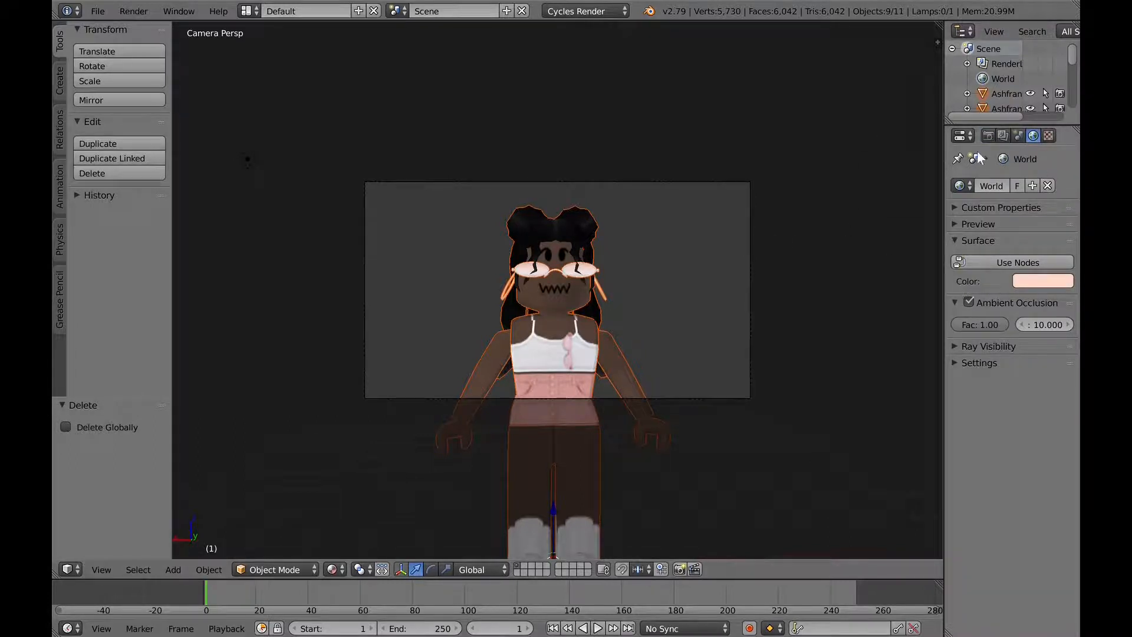
{"action": "left_click", "coordinate": [987, 137]}
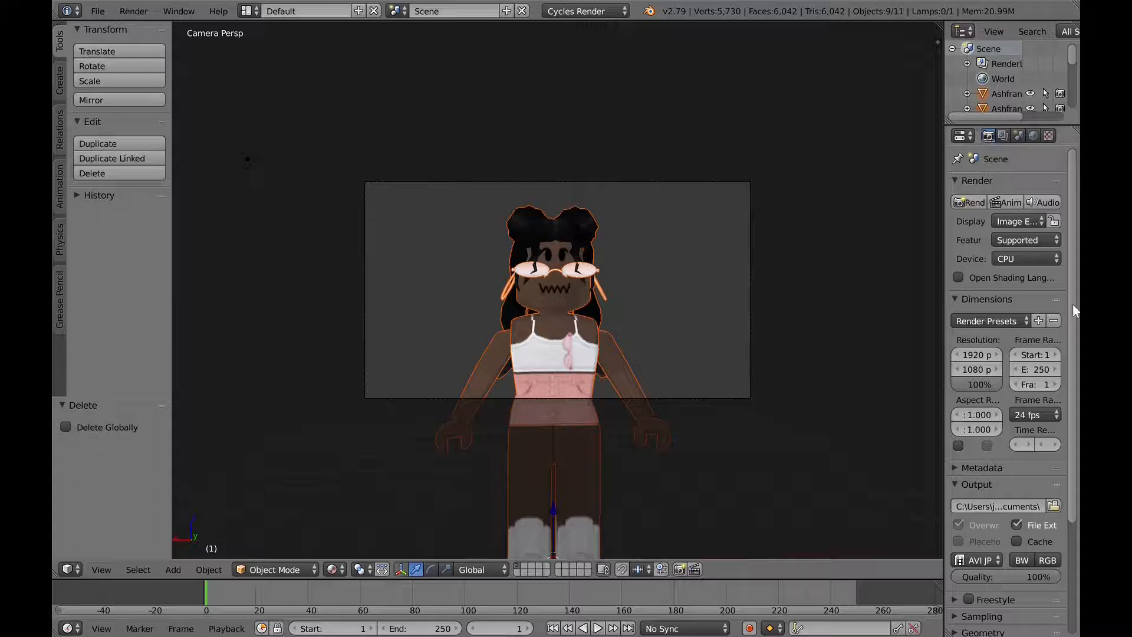
{"action": "scroll", "coordinate": [1073, 466], "scroll_direction": "down", "scroll_amount": 3}
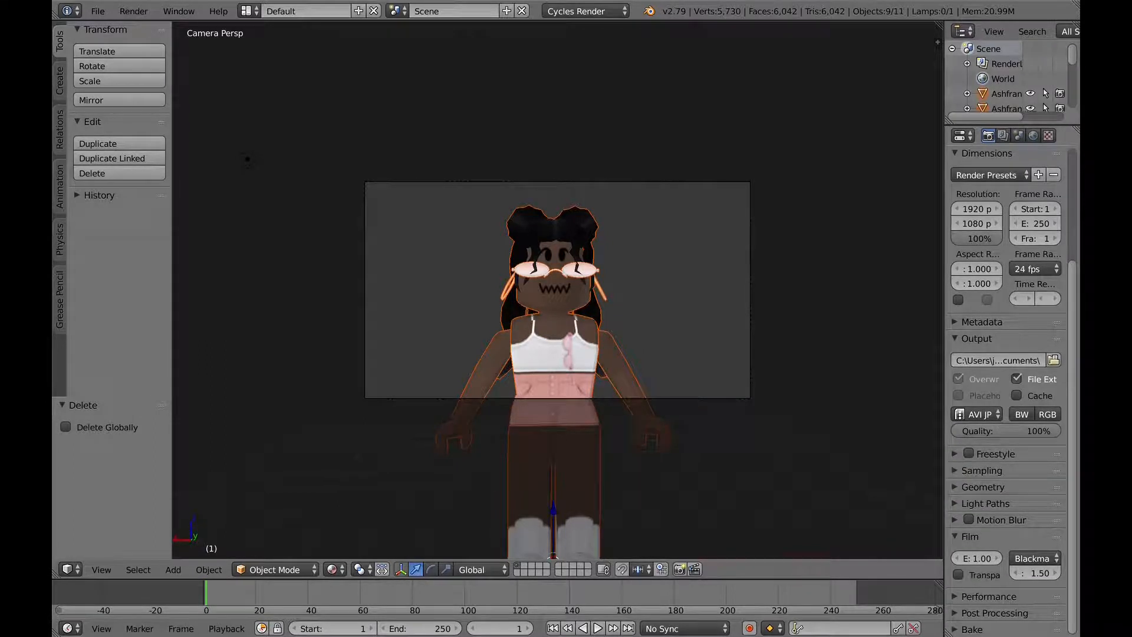
Step: Walk the camera slightly closer to the avatar, keeping its head and upper body centred in the frame
{"action": "key", "text": "shift+f"}
{"action": "key", "text": "s"}
{"action": "key", "text": "w"}
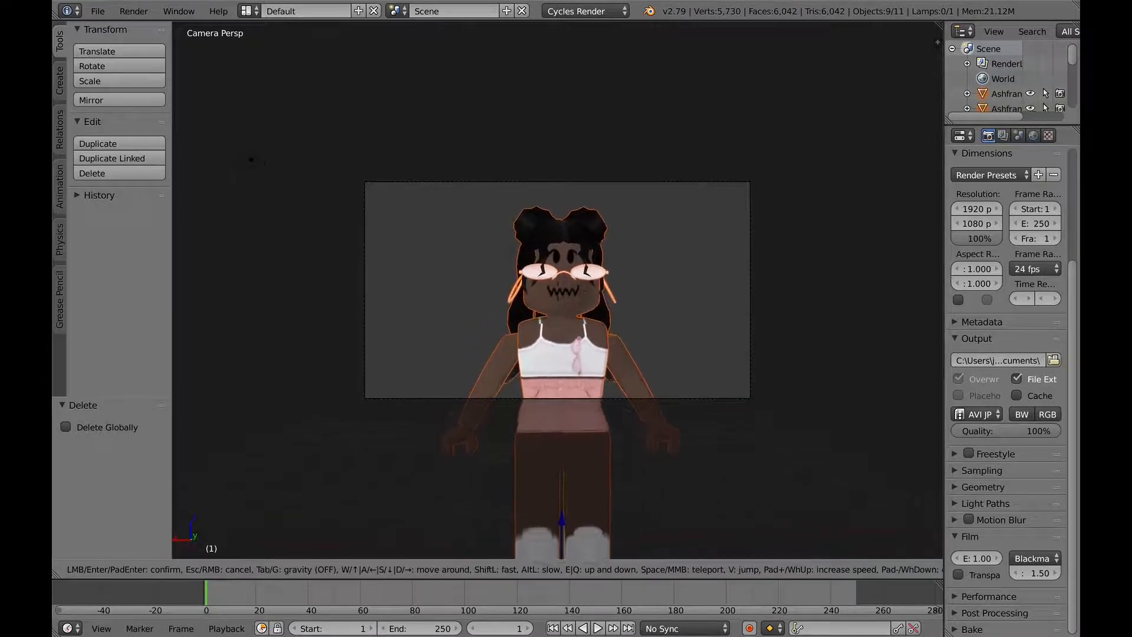
{"action": "key", "text": "w"}
{"action": "left_click", "coordinate": [403, 386]}
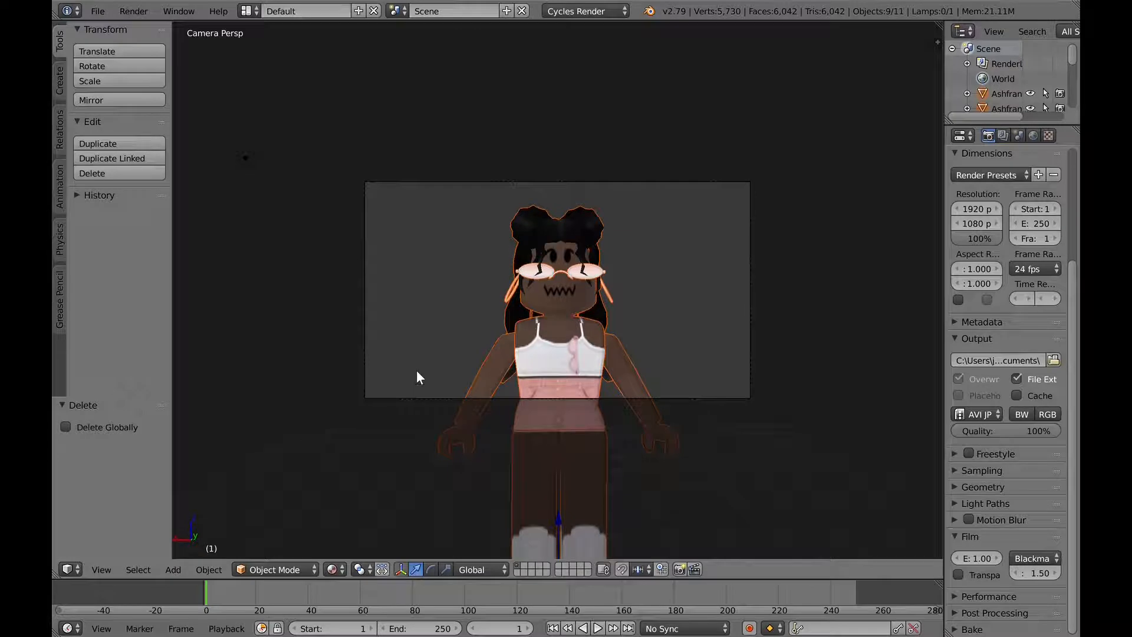
Step: Leave the camera view and walk up to a frontal close view of the avatar's head and chest
{"action": "left_click", "coordinate": [108, 569]}
{"action": "left_click", "coordinate": [141, 517]}
{"action": "key", "text": "shift+f"}
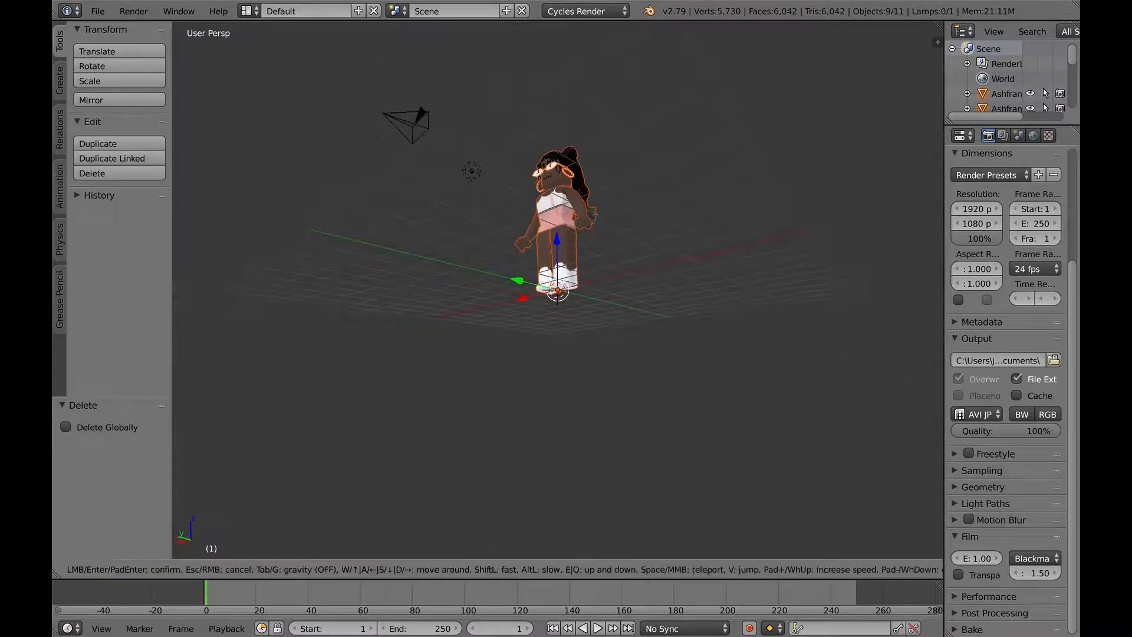
{"action": "key", "text": "w"}
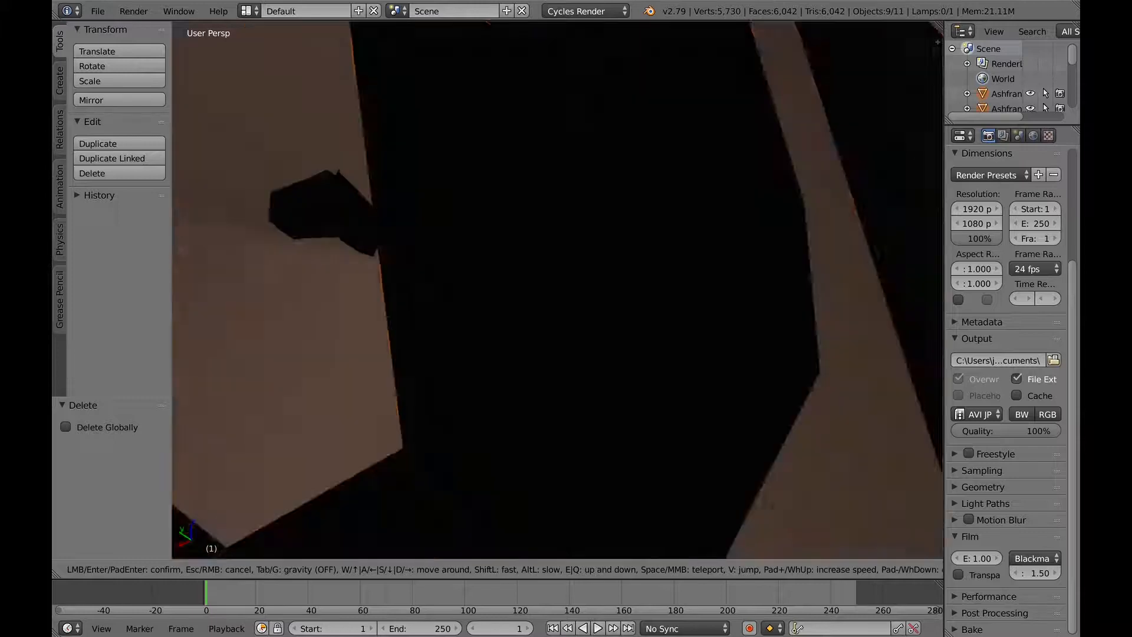
{"action": "key", "text": "s"}
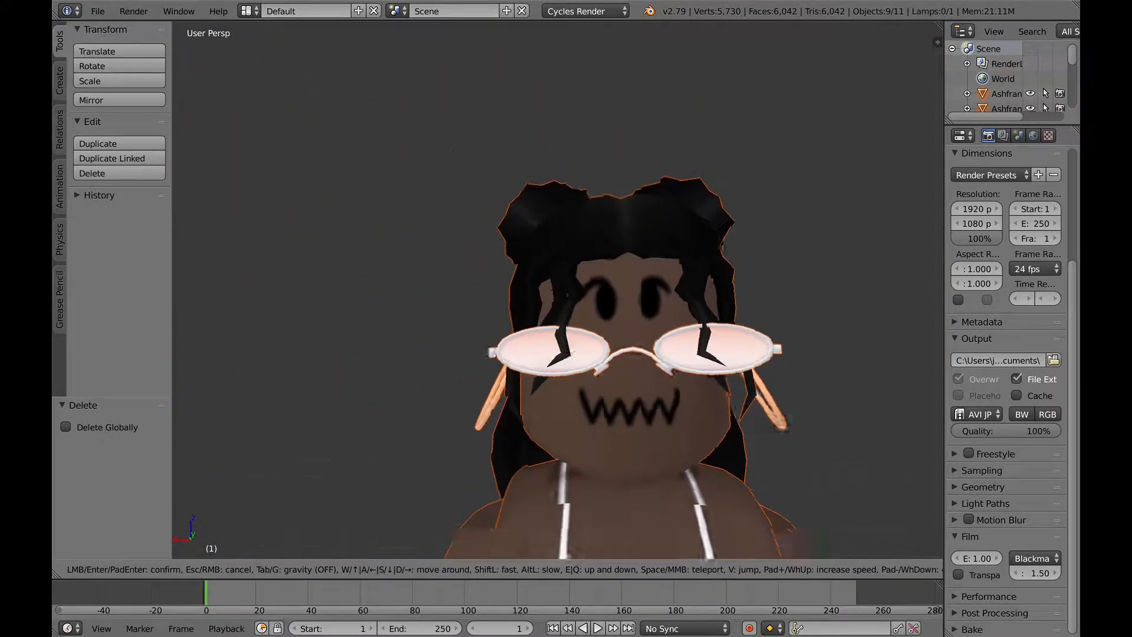
{"action": "left_click", "coordinate": [557, 289]}
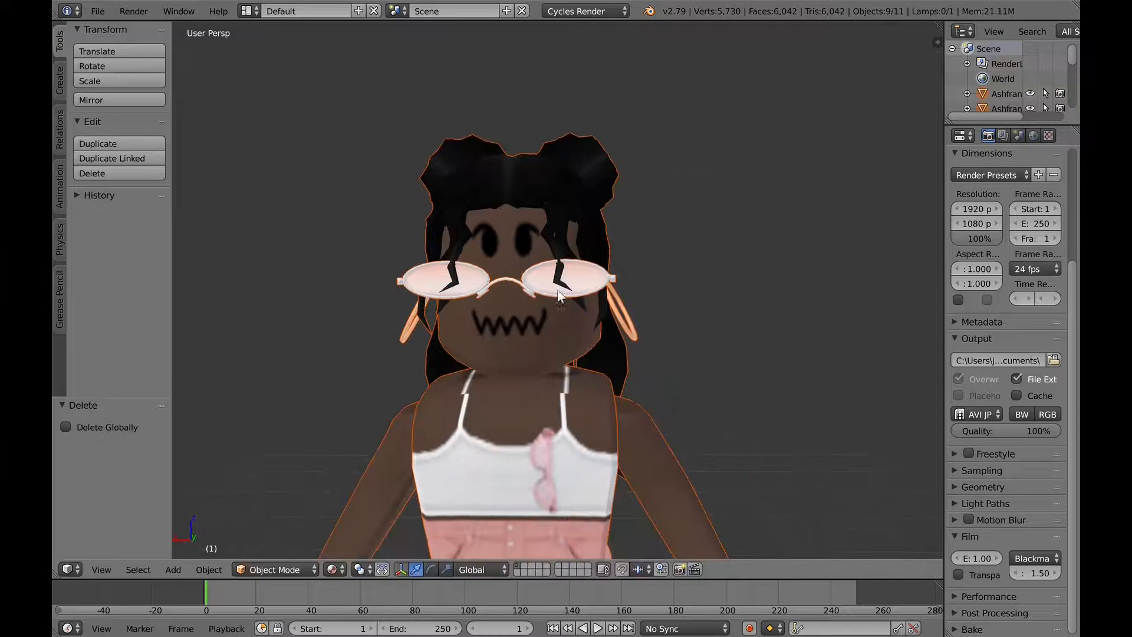
Step: Select the avatar's head on its own, followed by the torso on its own
{"action": "right_click", "coordinate": [542, 315]}
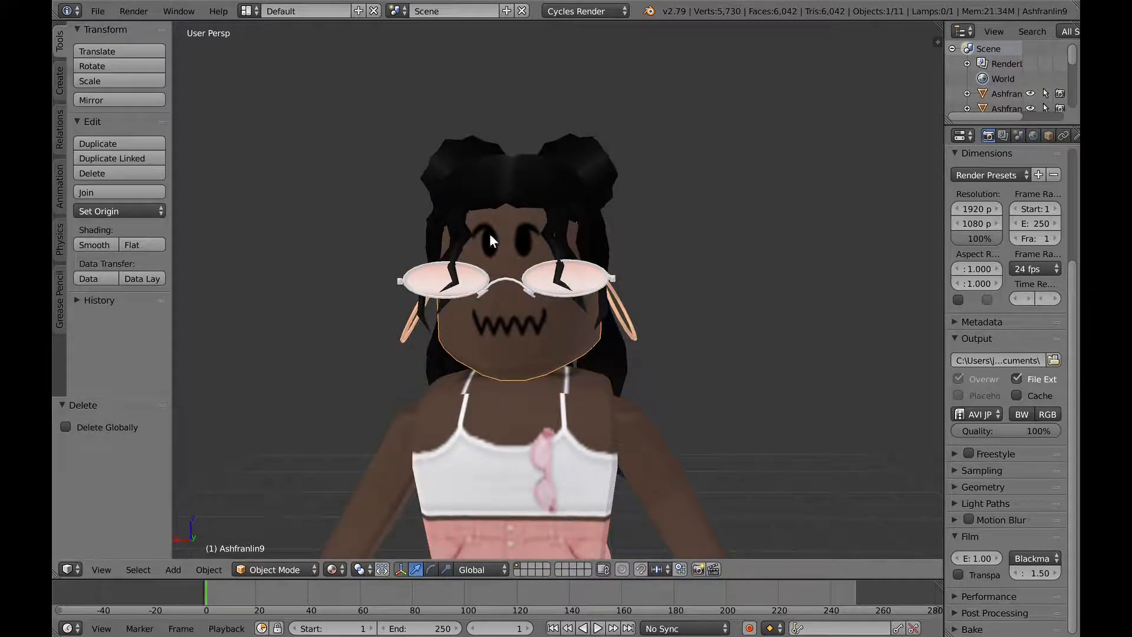
{"action": "right_click", "coordinate": [580, 453]}
{"action": "key", "text": "shift+g"}
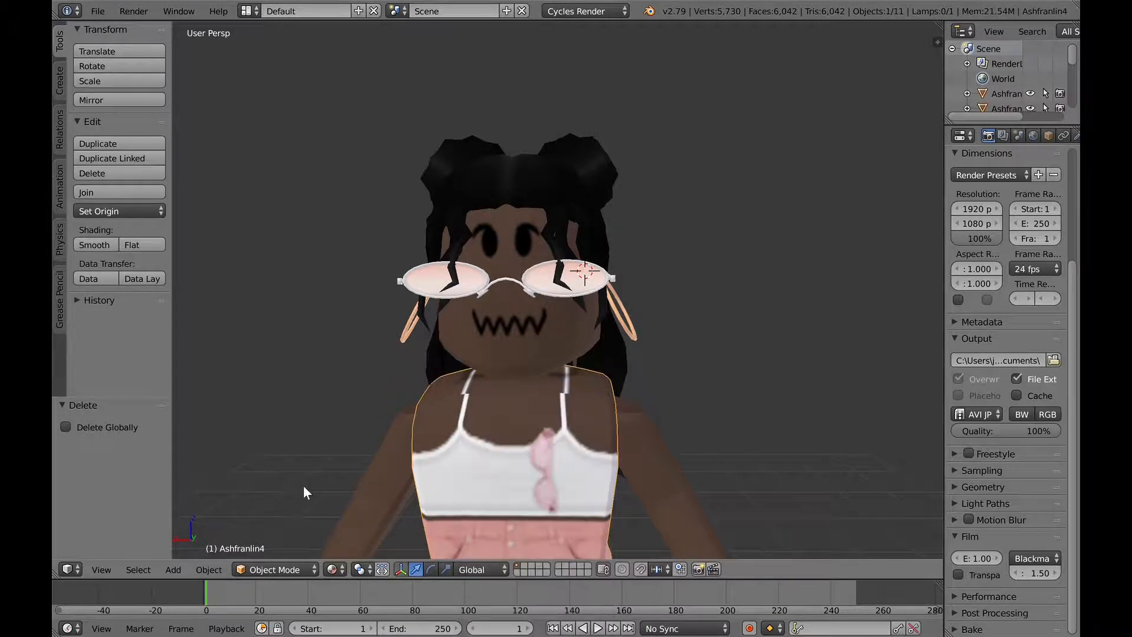
Step: Select each arm and each leg of the avatar one at a time, ending with the torso
{"action": "key", "text": "shift+f"}
{"action": "key", "text": "w"}
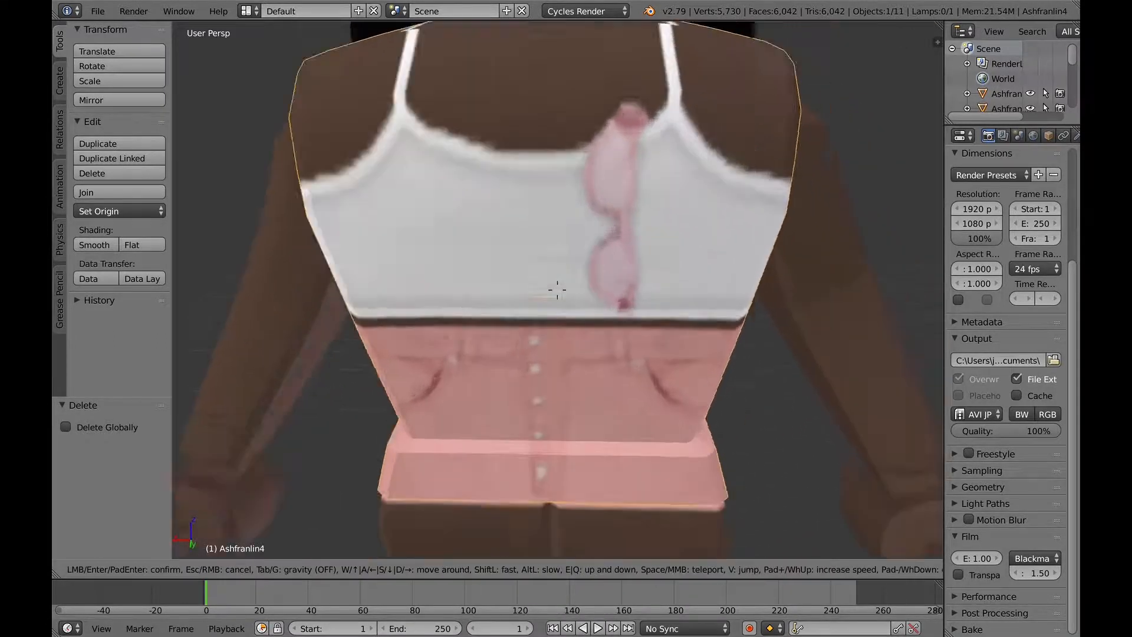
{"action": "key", "text": "s"}
{"action": "left_click", "coordinate": [570, 218]}
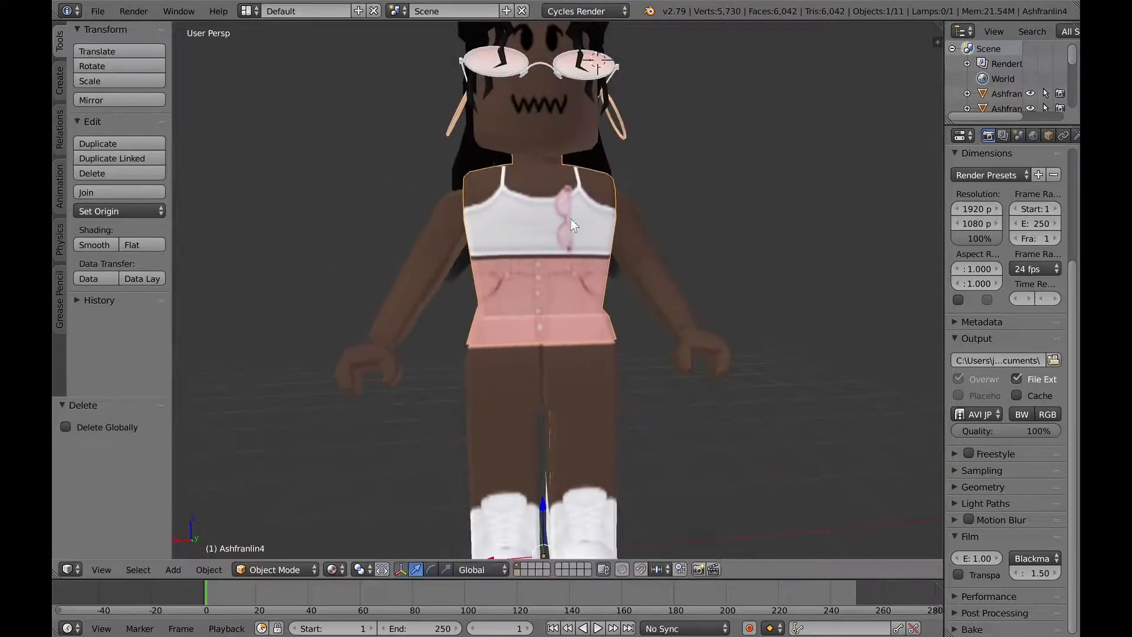
{"action": "right_click", "coordinate": [641, 259]}
{"action": "right_click", "coordinate": [413, 264]}
{"action": "right_click", "coordinate": [537, 408]}
{"action": "right_click", "coordinate": [588, 412]}
{"action": "right_click", "coordinate": [535, 303]}
Step: Add the avatar's head and hair to the selected torso
{"action": "key", "text": "shift+f"}
{"action": "key", "text": "s"}
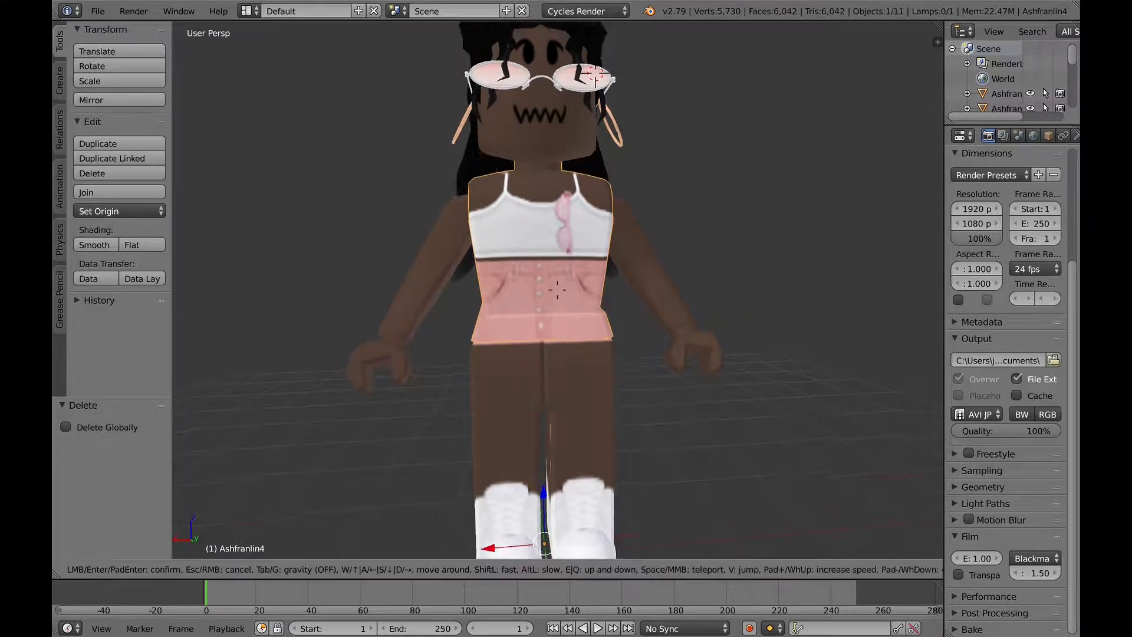
{"action": "key", "text": "w"}
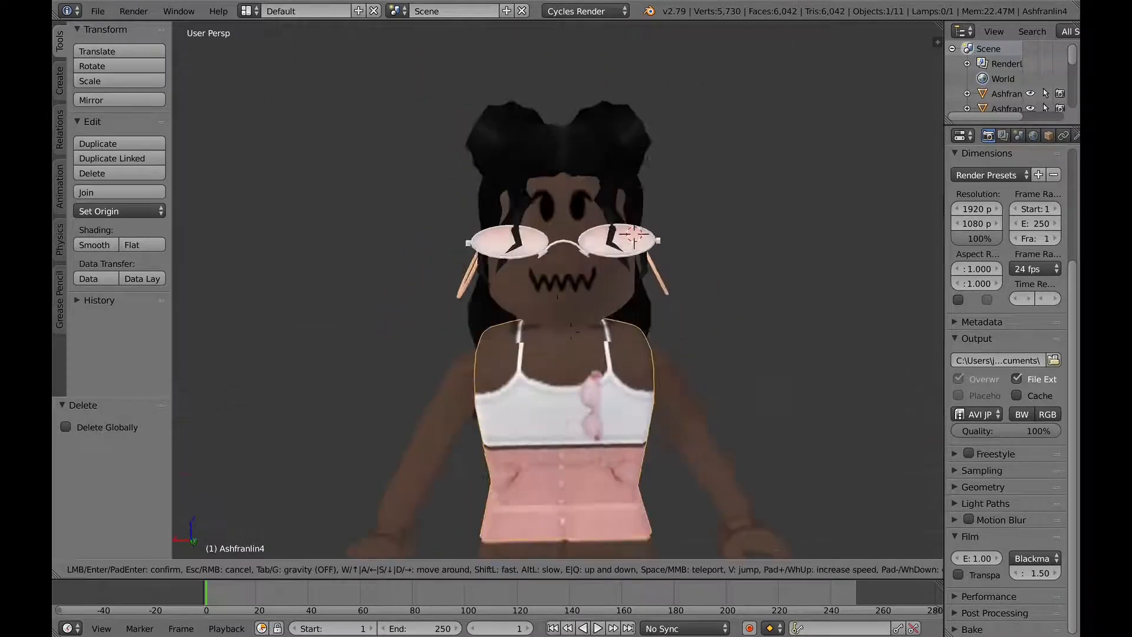
{"action": "key", "text": "s"}
{"action": "key", "text": "Up"}
{"action": "key", "text": "Down"}
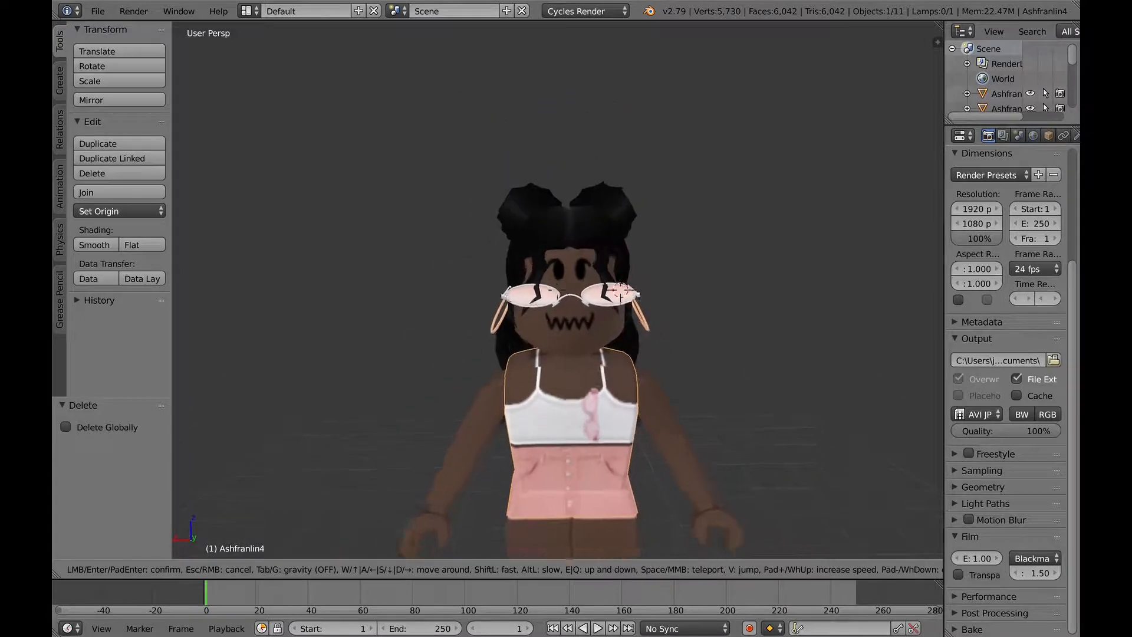
{"action": "left_click", "coordinate": [553, 324]}
{"action": "right_click", "coordinate": [557, 320]}
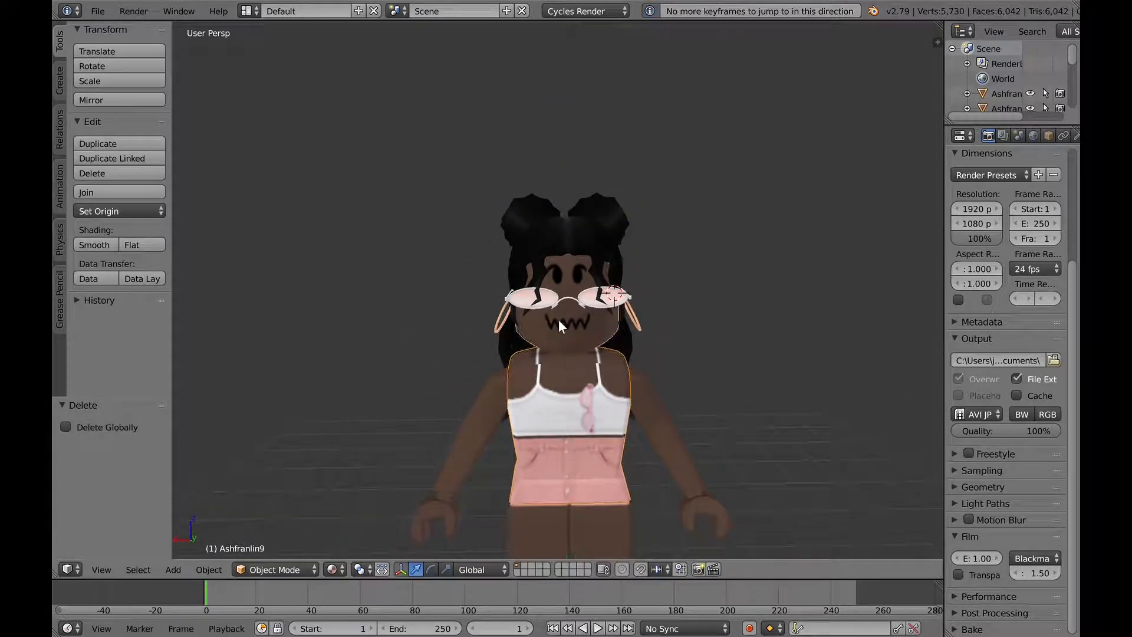
{"action": "right_click", "coordinate": [543, 298], "text": "shift"}
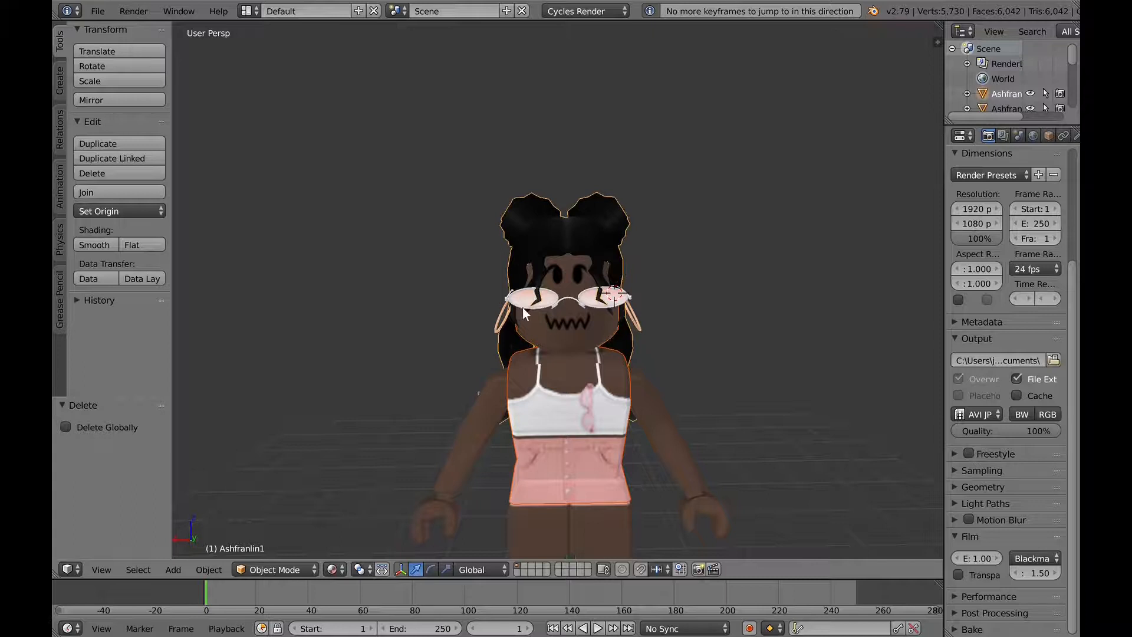
Step: Walk the view around the front of the avatar to examine the selected head, hair and torso
{"action": "key", "text": "shift+f"}
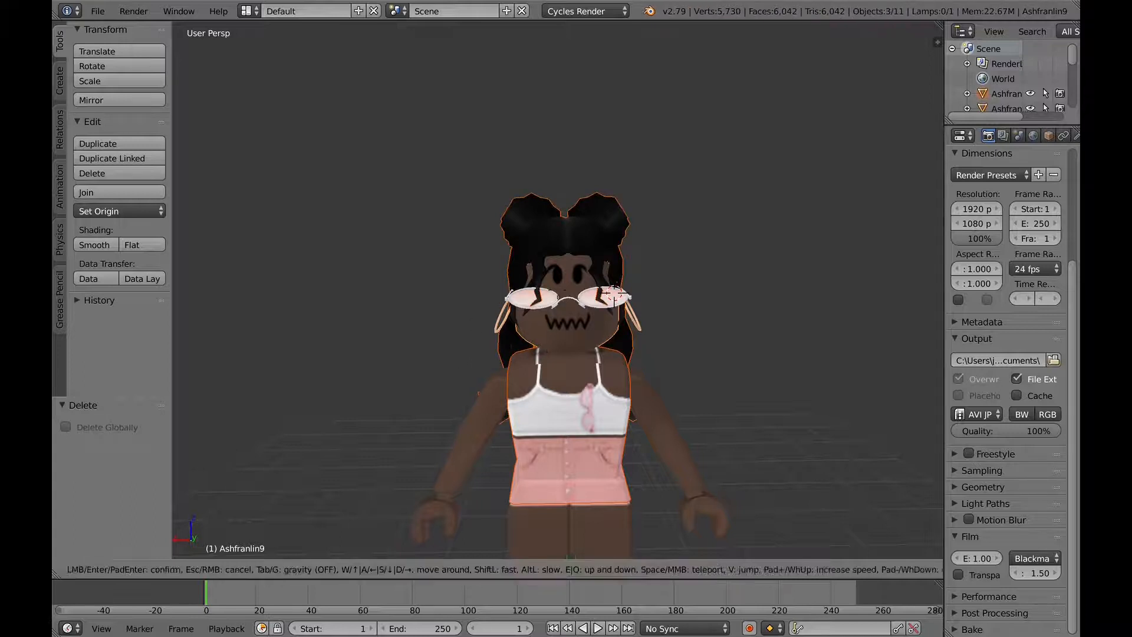
{"action": "key", "text": "s"}
{"action": "key", "text": "w"}
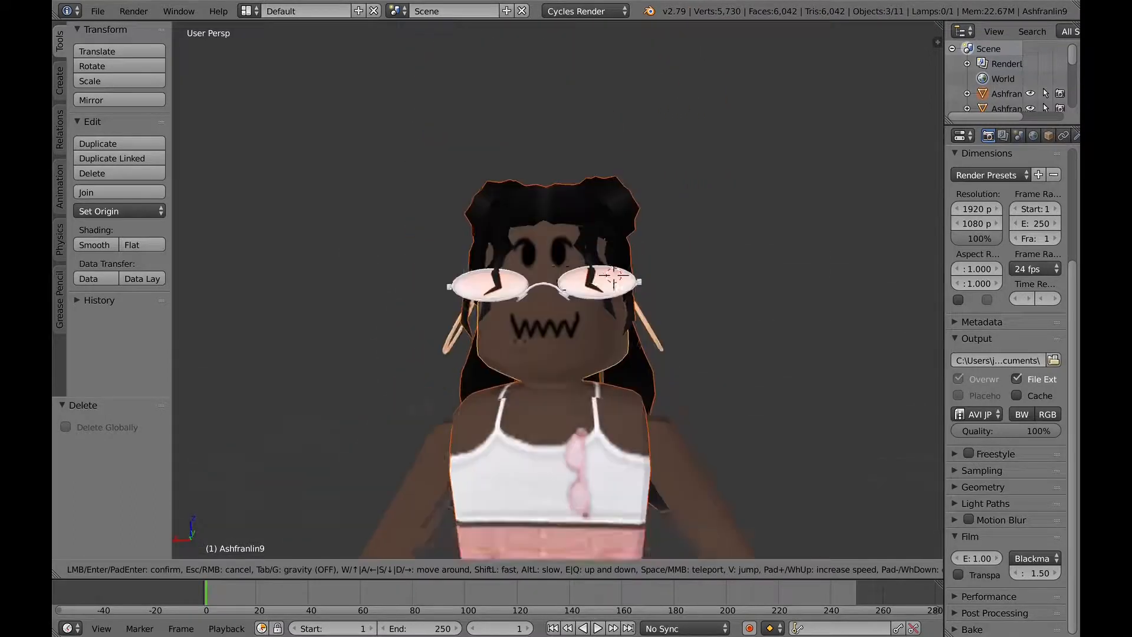
{"action": "key", "text": "s"}
{"action": "key", "text": "s"}
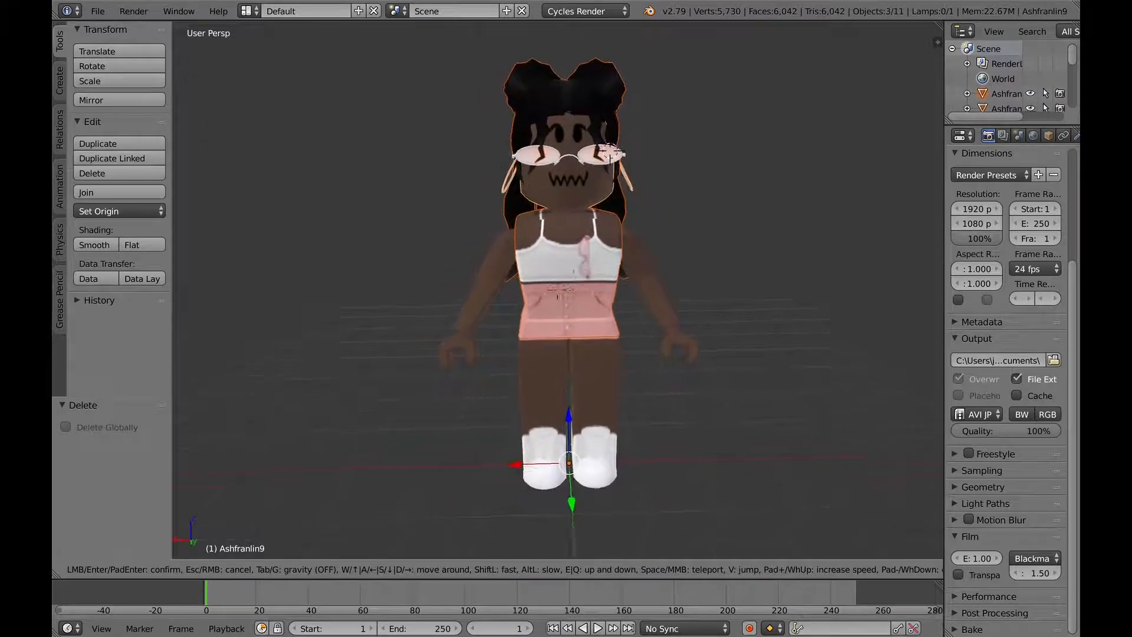
{"action": "key", "text": "d"}
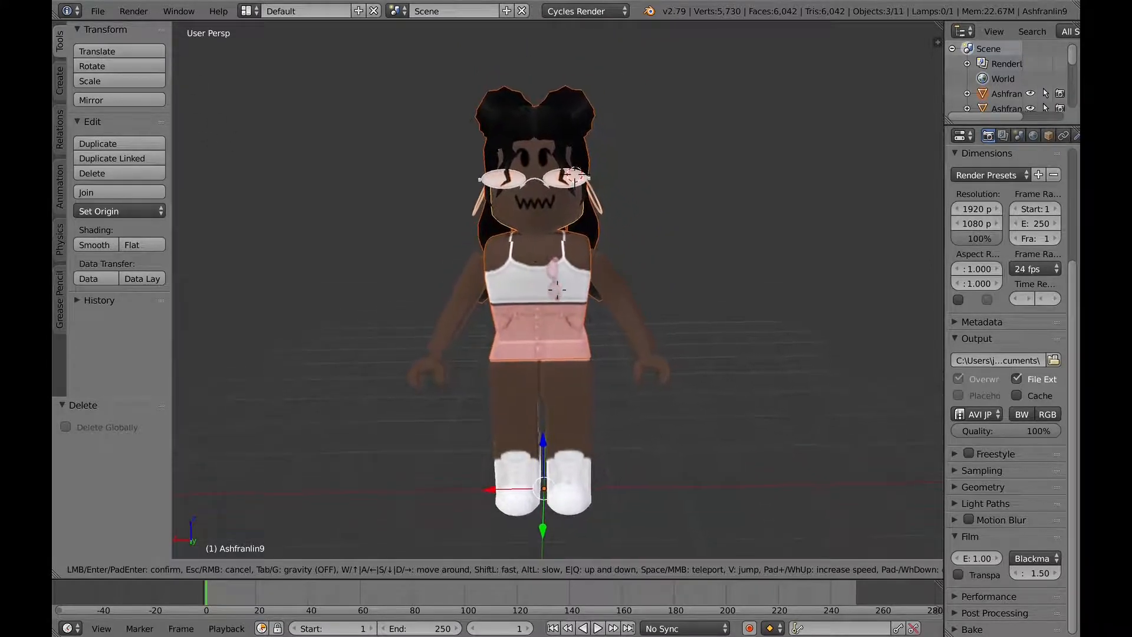
{"action": "left_click", "coordinate": [557, 289]}
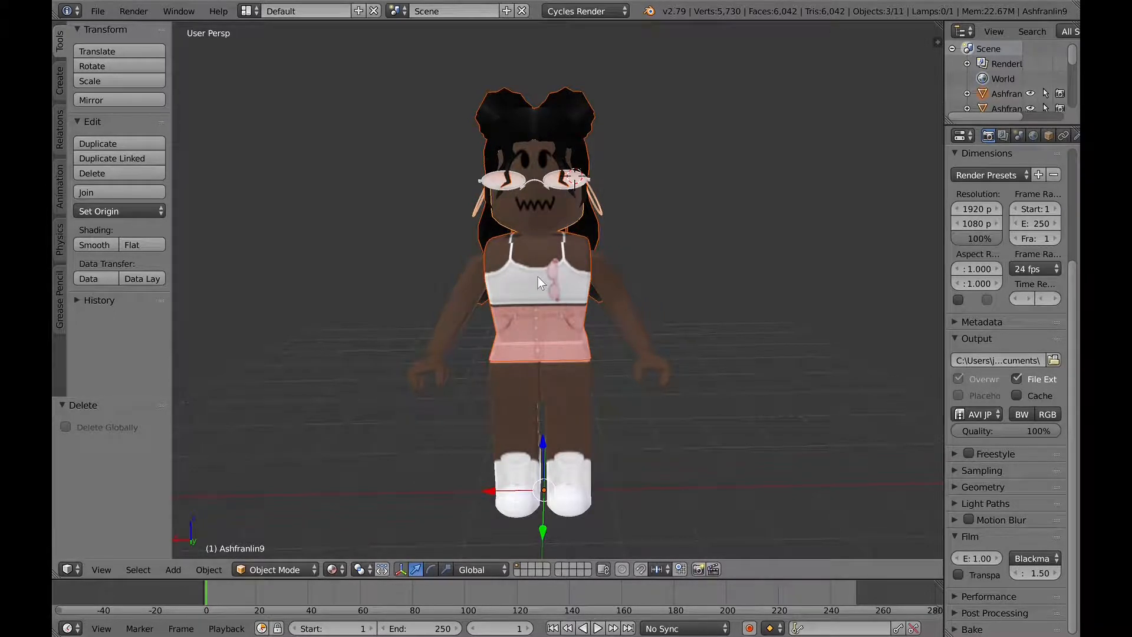
{"action": "key", "text": "shift+f"}
{"action": "key", "text": "s"}
{"action": "key", "text": "w"}
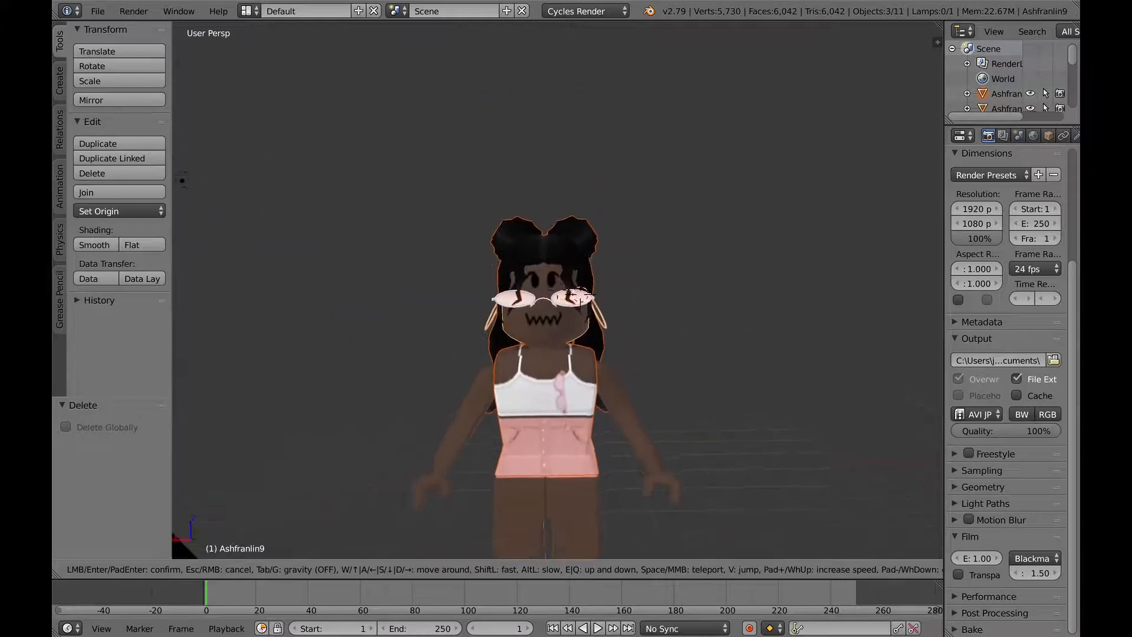
{"action": "key", "text": "s"}
{"action": "left_click", "coordinate": [560, 297]}
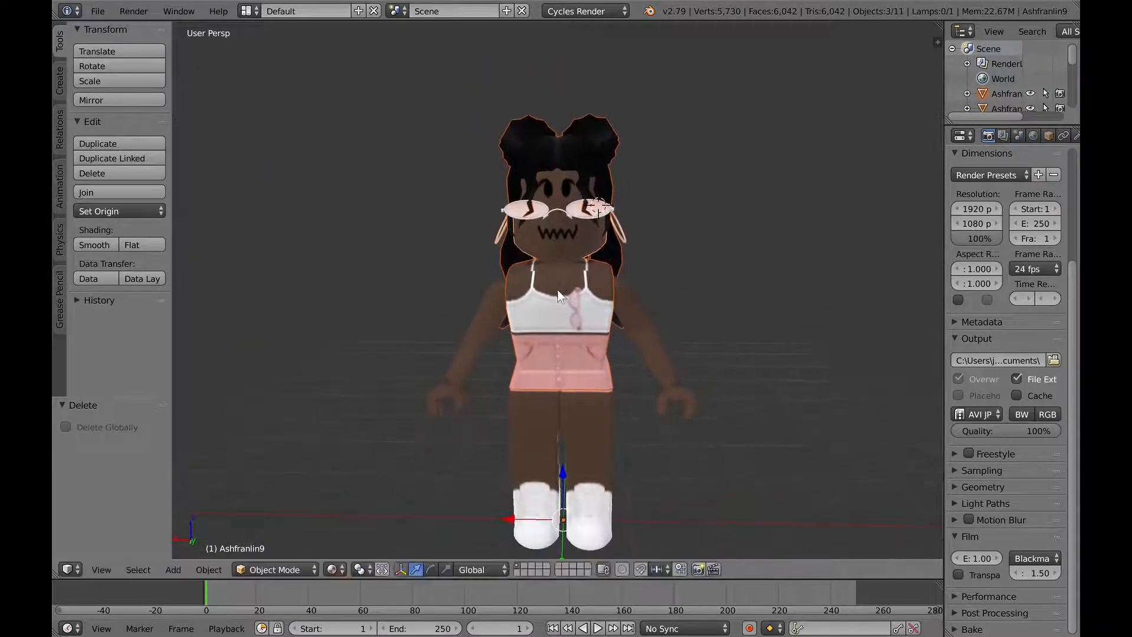
Step: Select only the hair and move it by 0.281 along the Y axis
{"action": "right_click", "coordinate": [590, 139]}
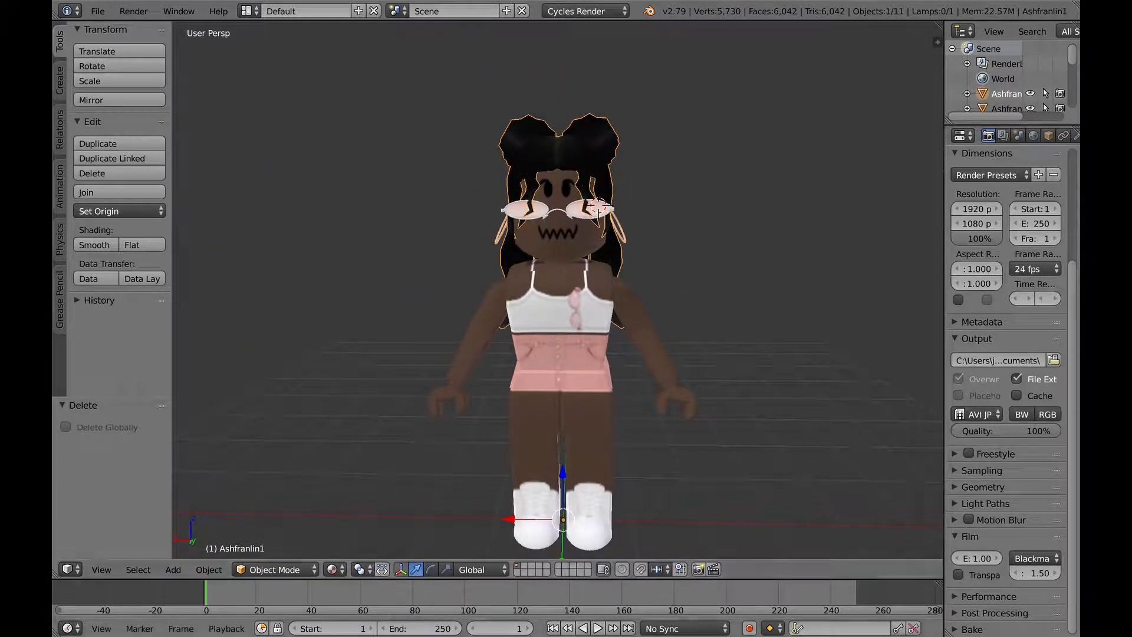
{"action": "key", "text": "shift+f"}
{"action": "key", "text": "s"}
{"action": "key", "text": "w"}
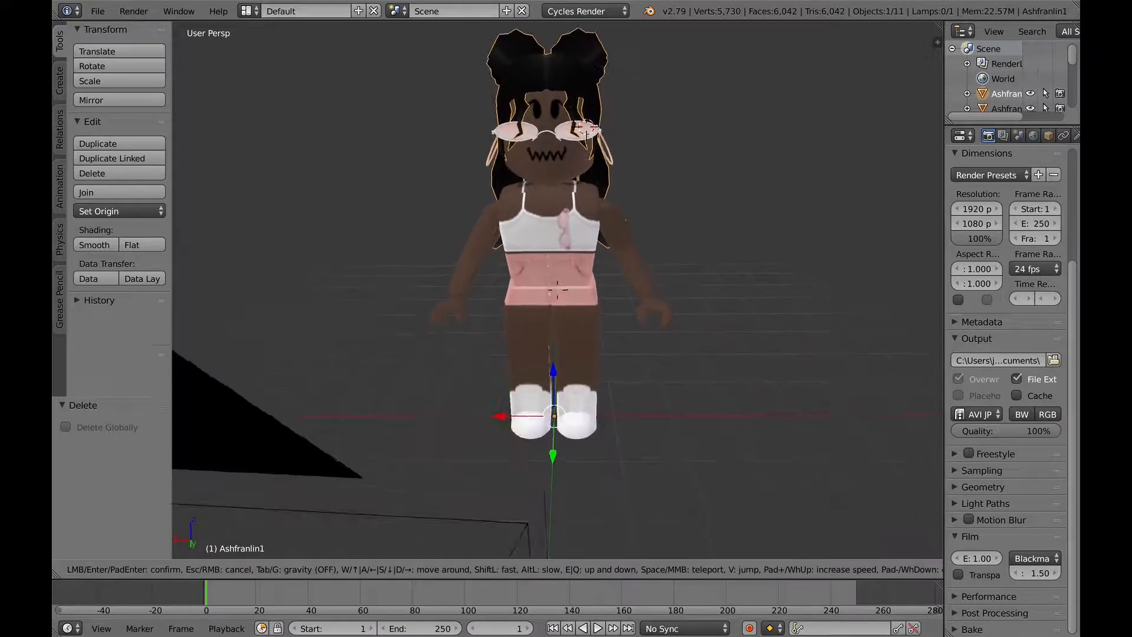
{"action": "key", "text": "s"}
{"action": "left_click", "coordinate": [560, 296]}
{"action": "key", "text": "shift+f"}
{"action": "key", "text": "s"}
{"action": "left_click", "coordinate": [557, 290]}
{"action": "left_click_drag", "start_coordinate": [537, 314], "coordinate": [536, 321]}
Step: Examine the shifted hair from the avatar's front, close up and from farther back
{"action": "key", "text": "shift+f"}
{"action": "key", "text": "w"}
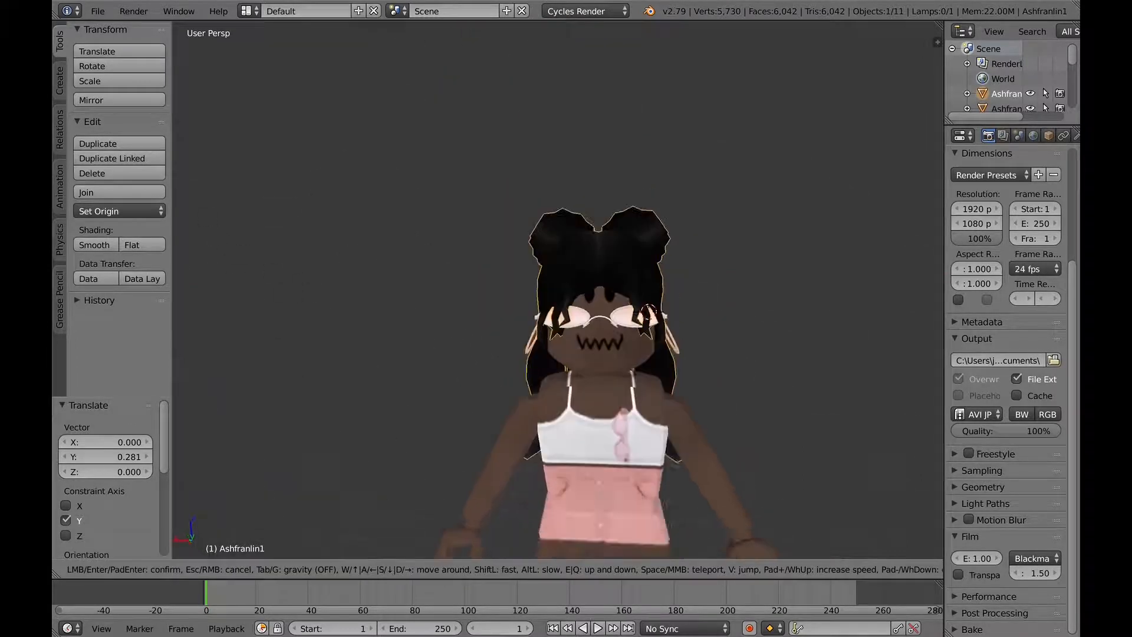
{"action": "key", "text": "w"}
{"action": "key", "text": "s"}
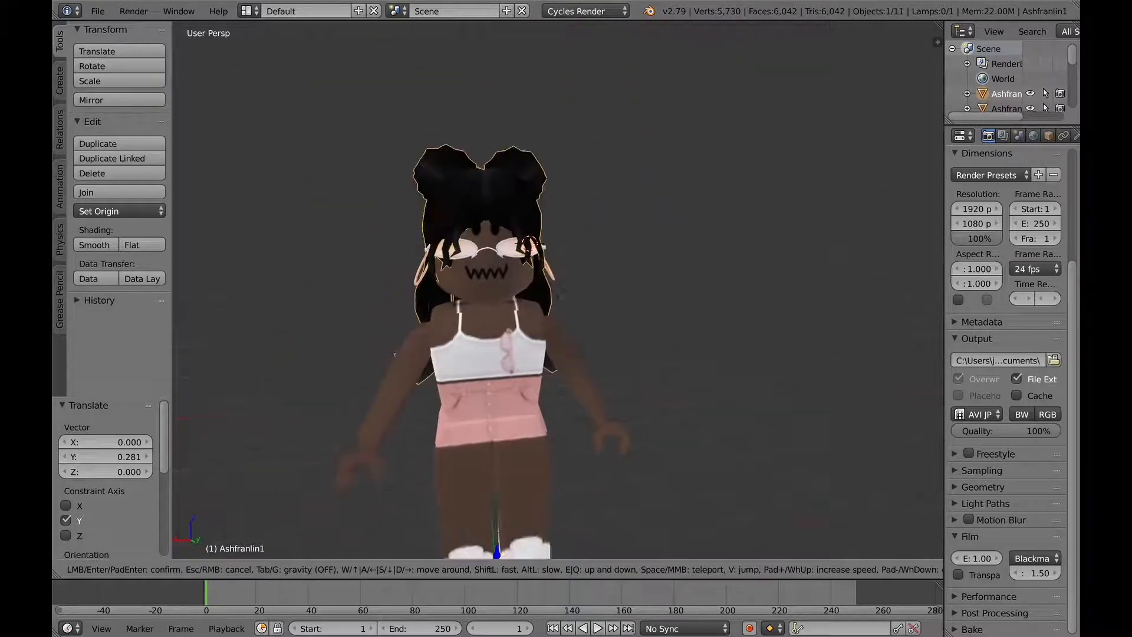
{"action": "key", "text": "w"}
{"action": "key", "text": "s"}
{"action": "key", "text": "Return"}
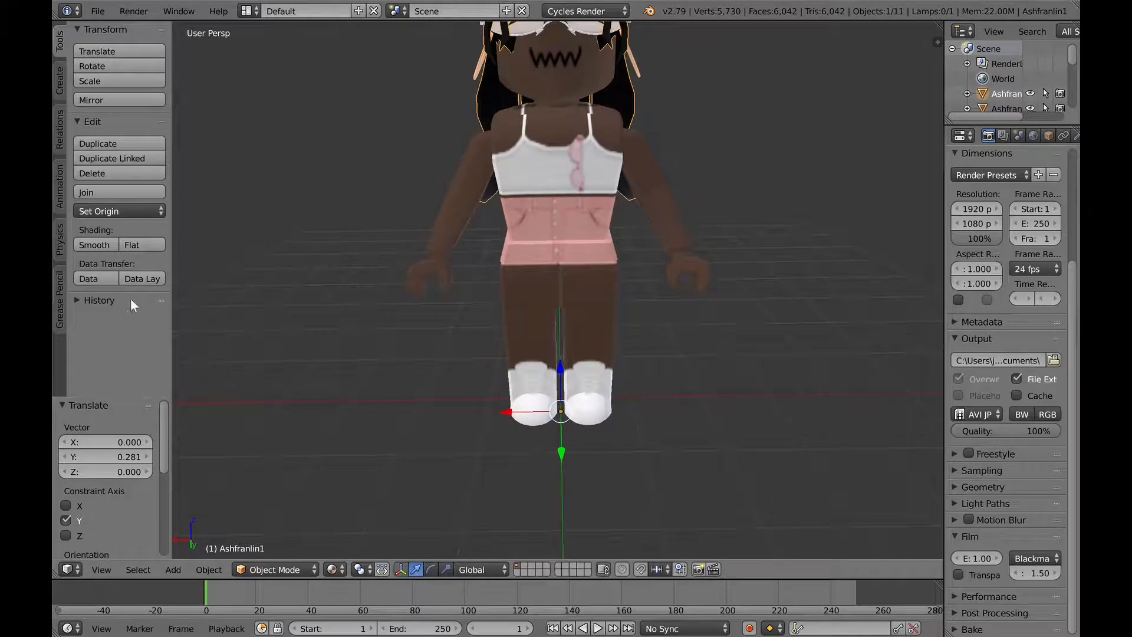
Step: Expand the history options and undo the hair's move along the Y axis
{"action": "left_click", "coordinate": [116, 300]}
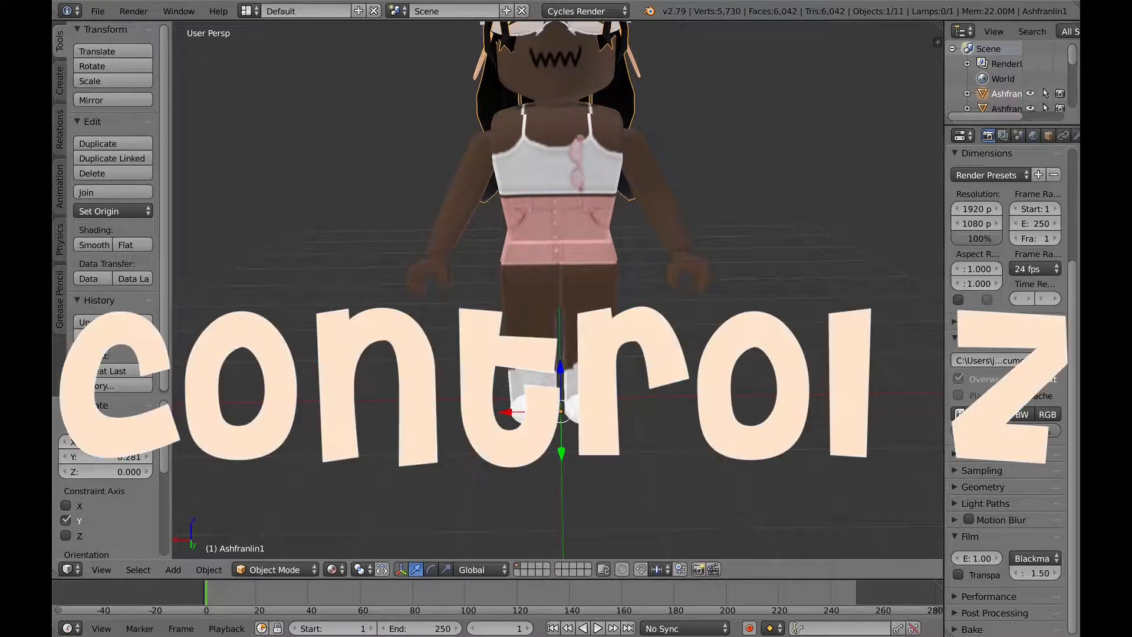
{"action": "key", "text": "shift+f"}
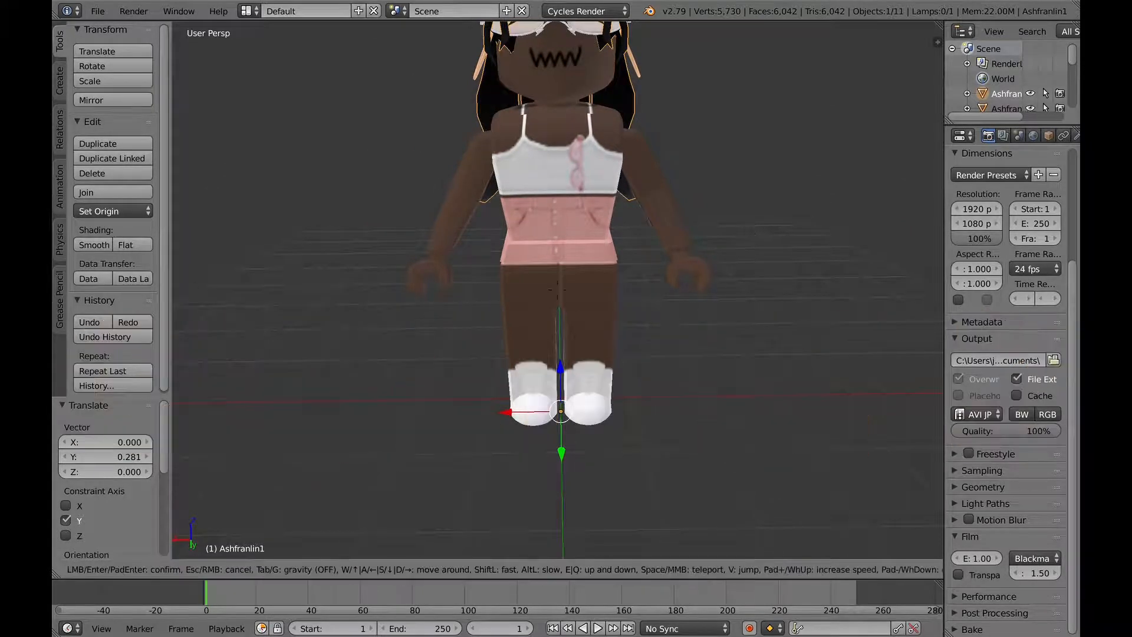
{"action": "left_click", "coordinate": [557, 289]}
{"action": "key", "text": "ctrl+z"}
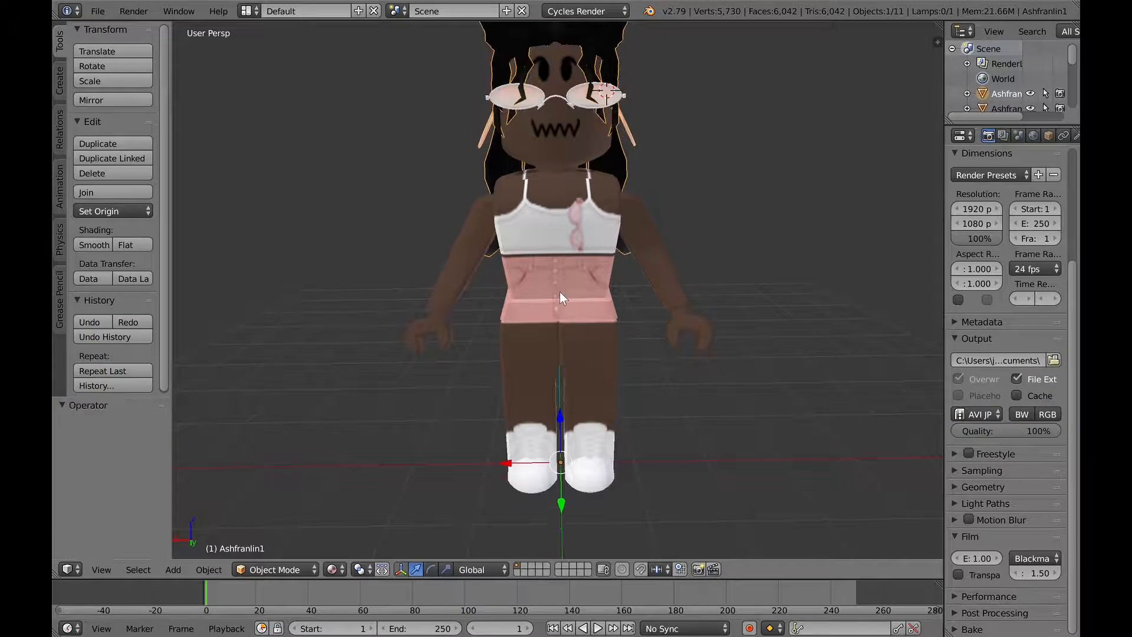
Step: Walk the view around the avatar's front to examine it from close up and farther back
{"action": "key", "text": "shift+f"}
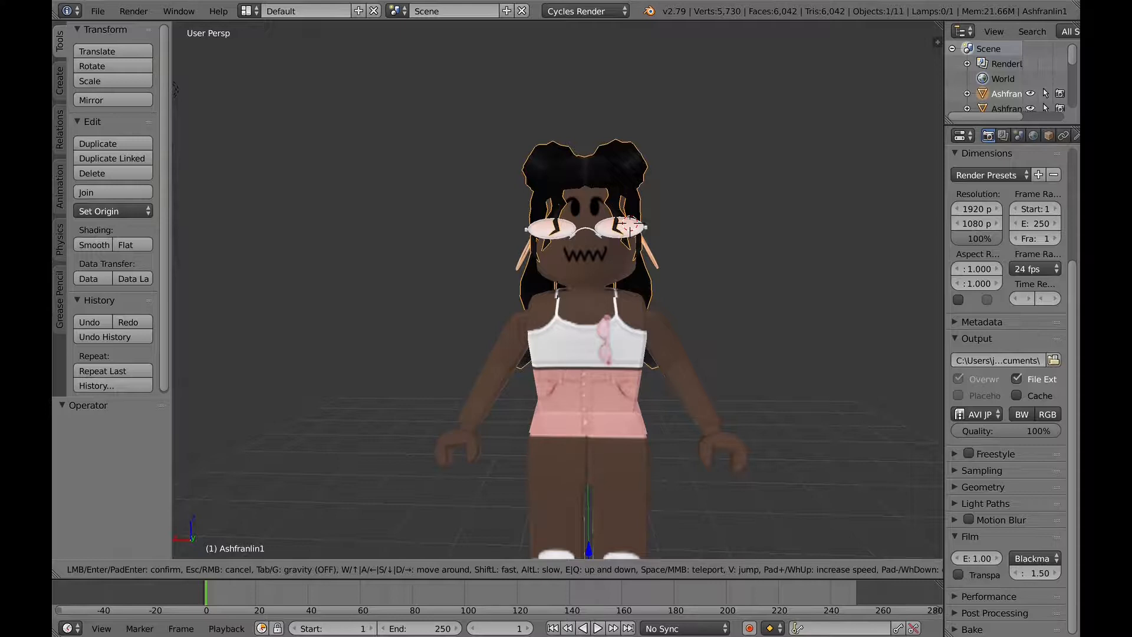
{"action": "key", "text": "s"}
{"action": "key", "text": "d"}
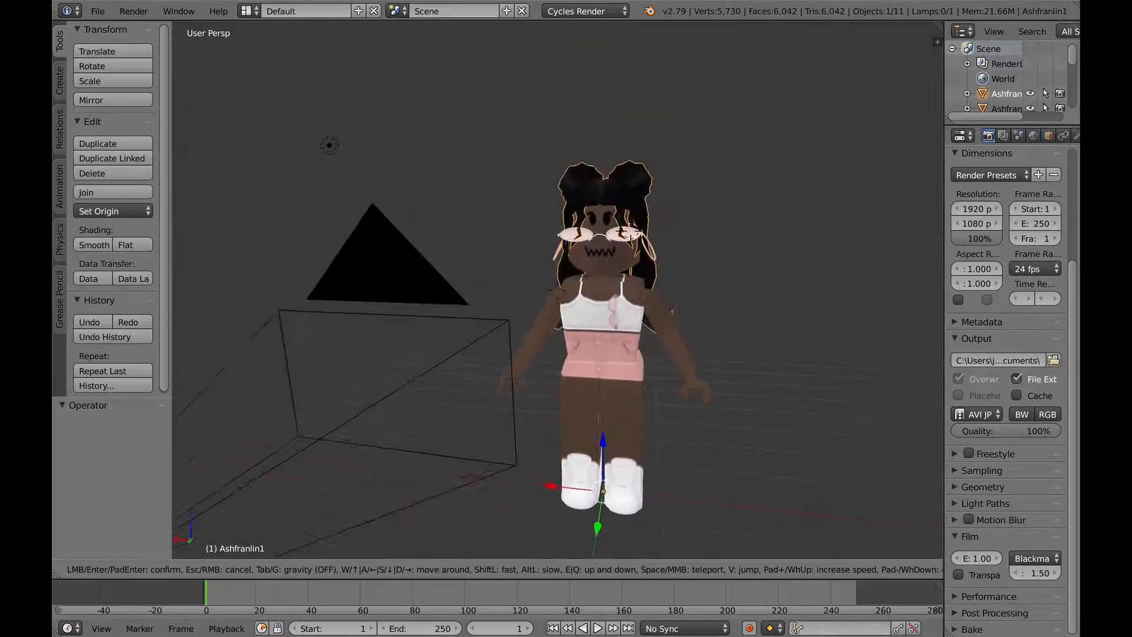
{"action": "key", "text": "w"}
{"action": "key", "text": "s"}
{"action": "key", "text": "w"}
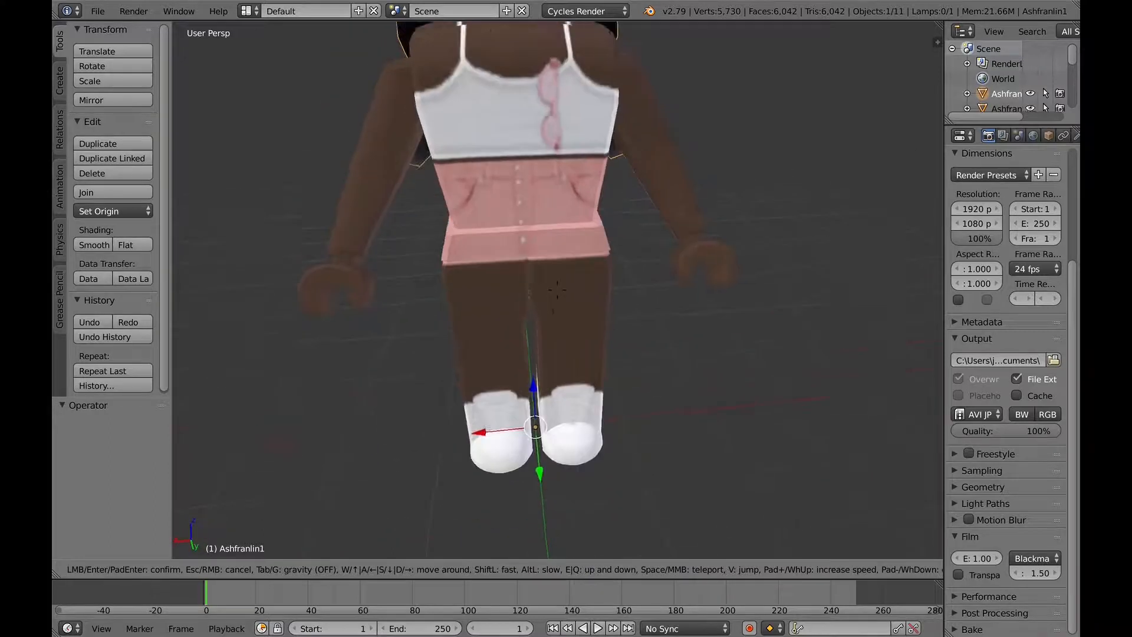
{"action": "key", "text": "s"}
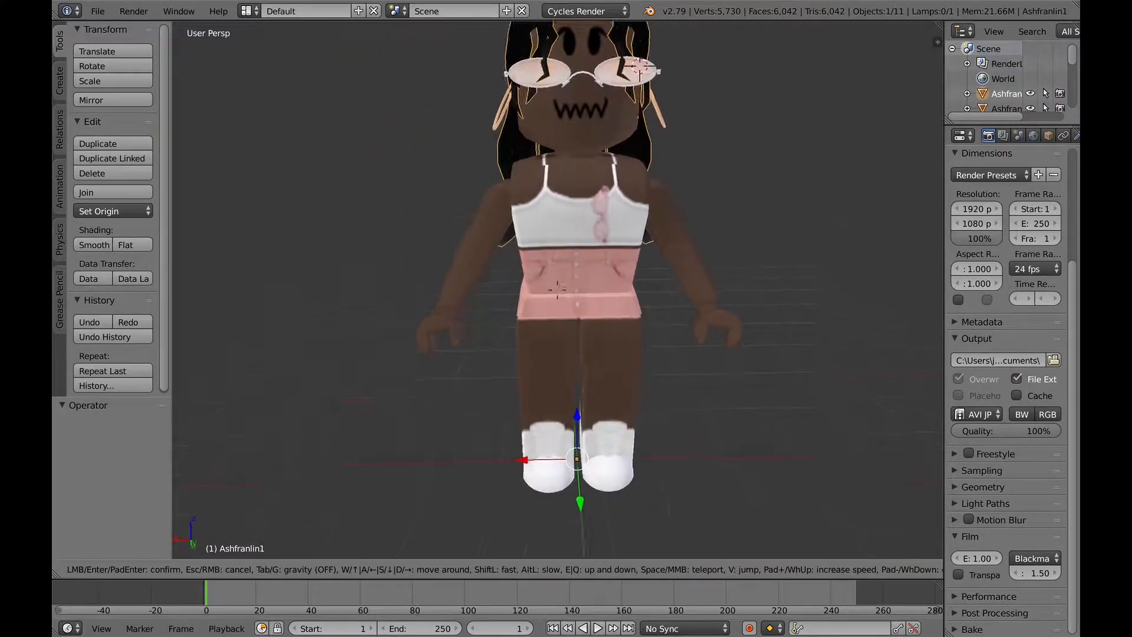
{"action": "left_click", "coordinate": [557, 289]}
Step: Check the avatar through the scene camera and return to the free perspective view
{"action": "left_click", "coordinate": [101, 569]}
{"action": "left_click", "coordinate": [141, 515]}
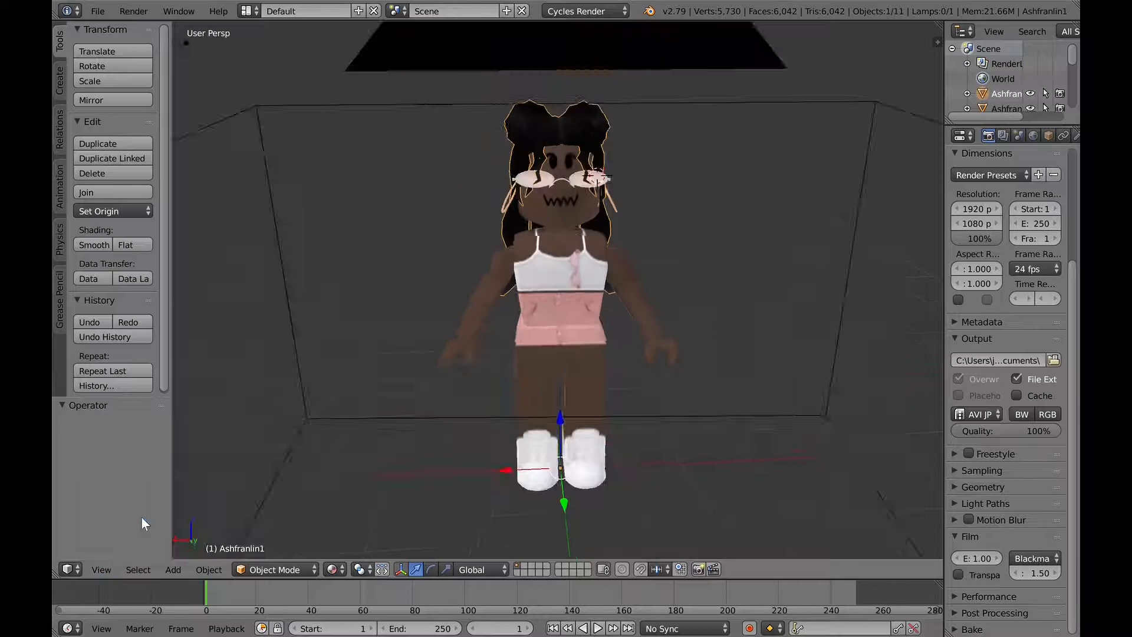
{"action": "left_click", "coordinate": [111, 568]}
{"action": "left_click", "coordinate": [142, 514]}
Step: Set the selected hair's origin to its geometry
{"action": "key", "text": "shift+f"}
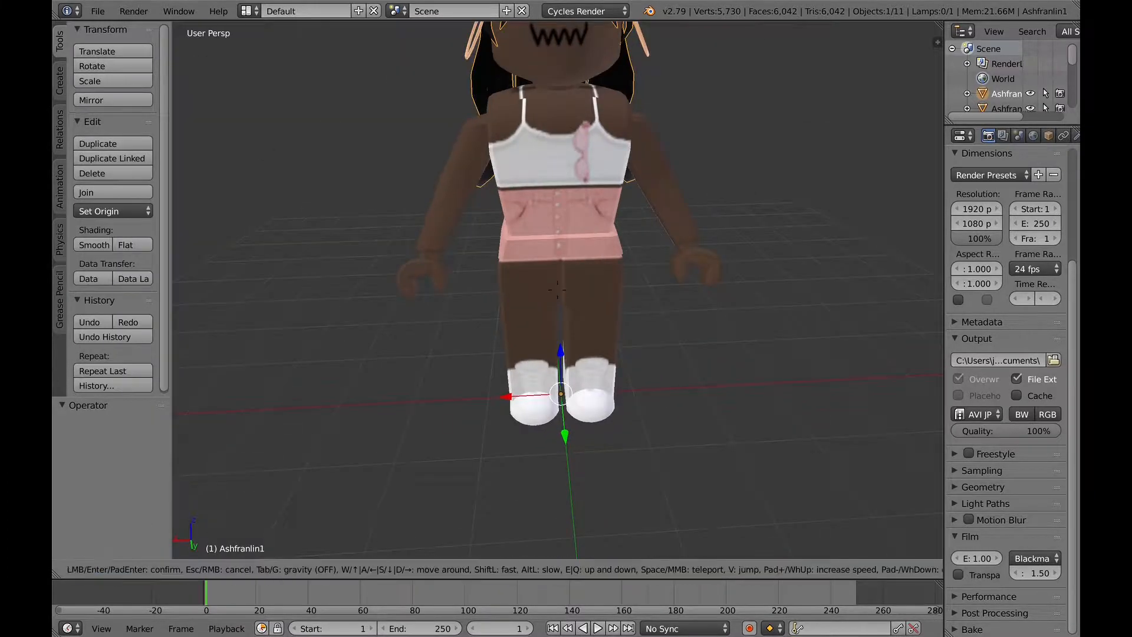
{"action": "key", "text": "s"}
{"action": "left_click", "coordinate": [557, 289]}
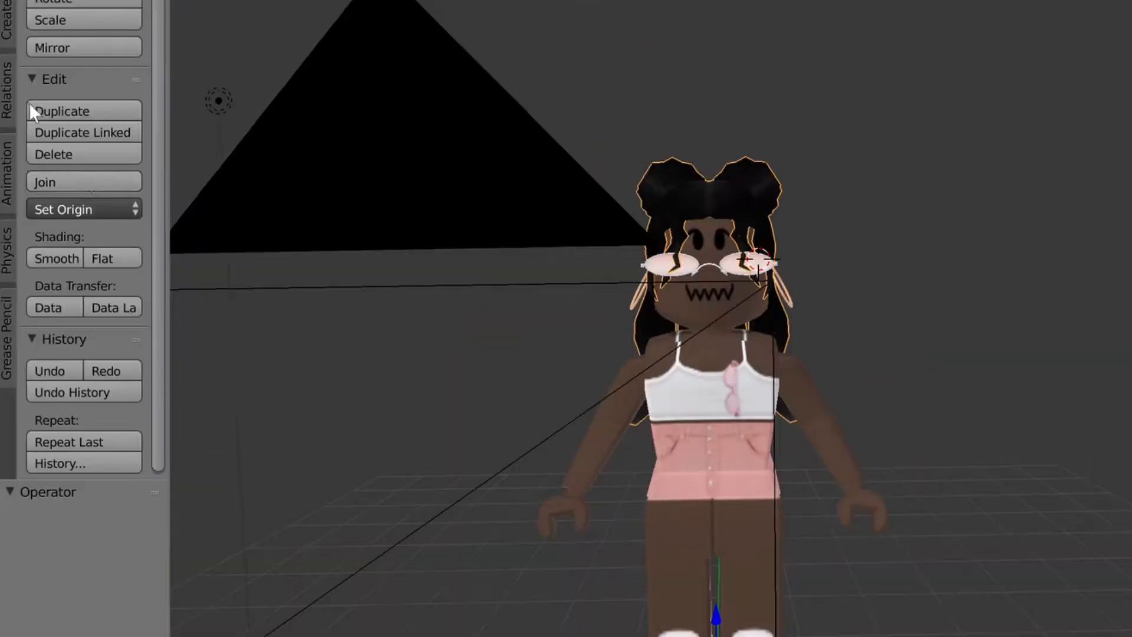
{"action": "left_click", "coordinate": [95, 213]}
{"action": "left_click", "coordinate": [70, 207]}
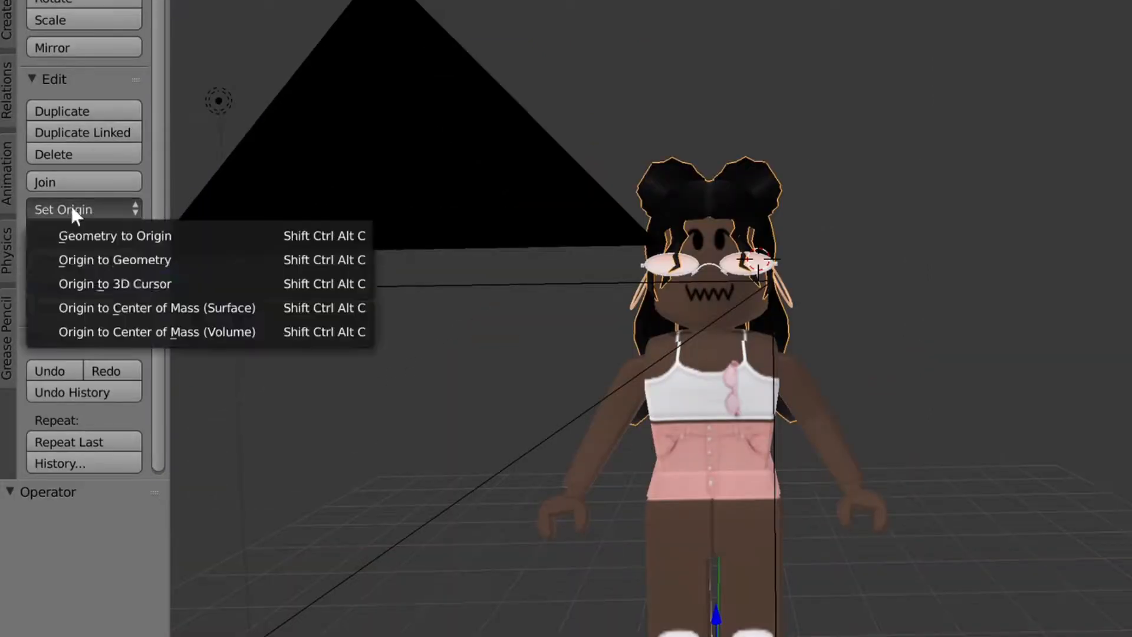
{"action": "left_click", "coordinate": [195, 258]}
Step: Examine the hair and its recentered origin from the front and both sides of the avatar
{"action": "key", "text": "shift+f"}
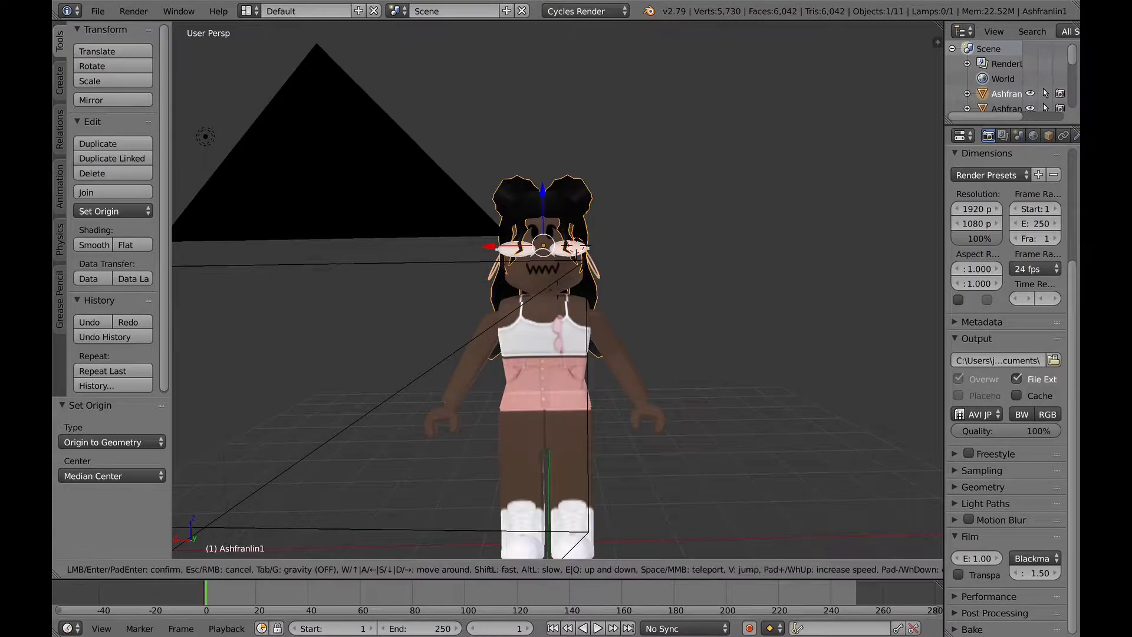
{"action": "key", "text": "d"}
{"action": "key", "text": "w"}
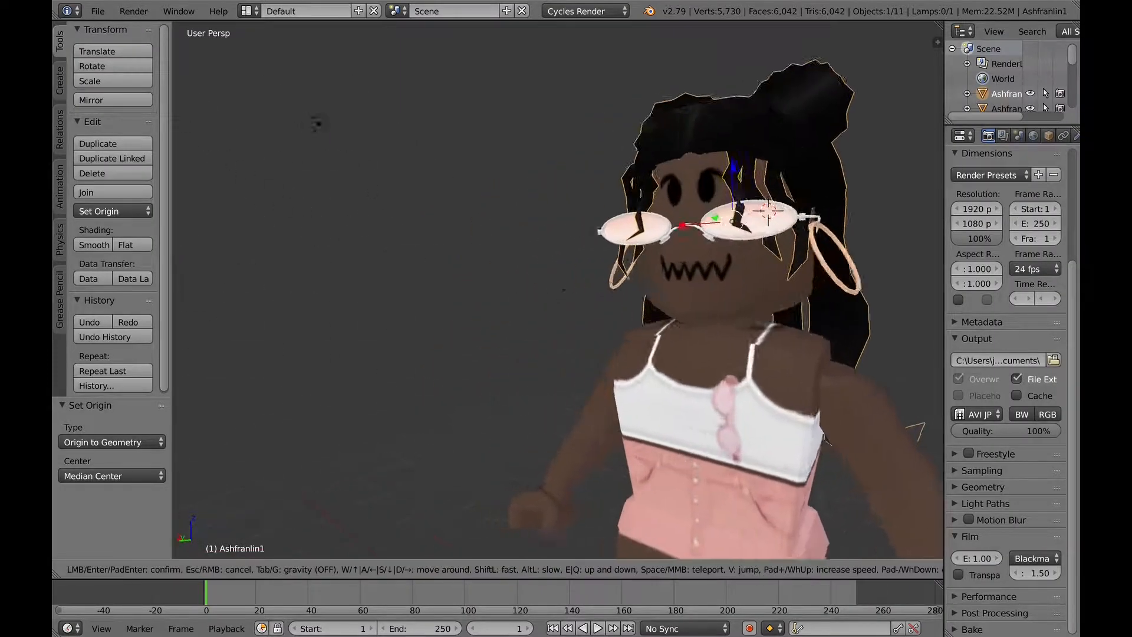
{"action": "key", "text": "s"}
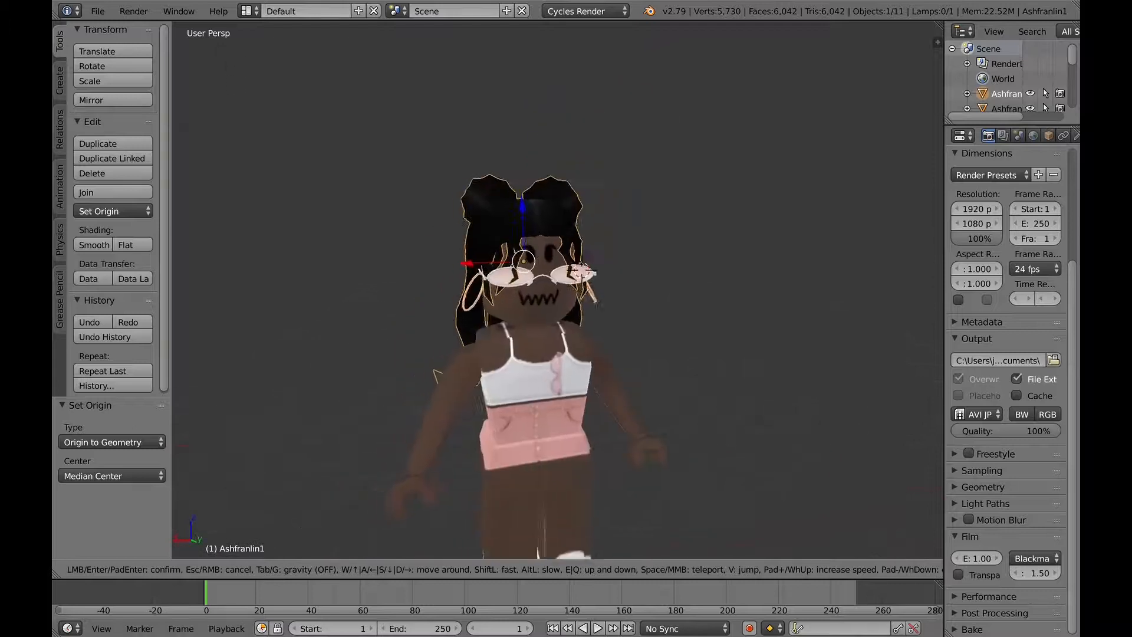
{"action": "key", "text": "w"}
{"action": "key", "text": "s"}
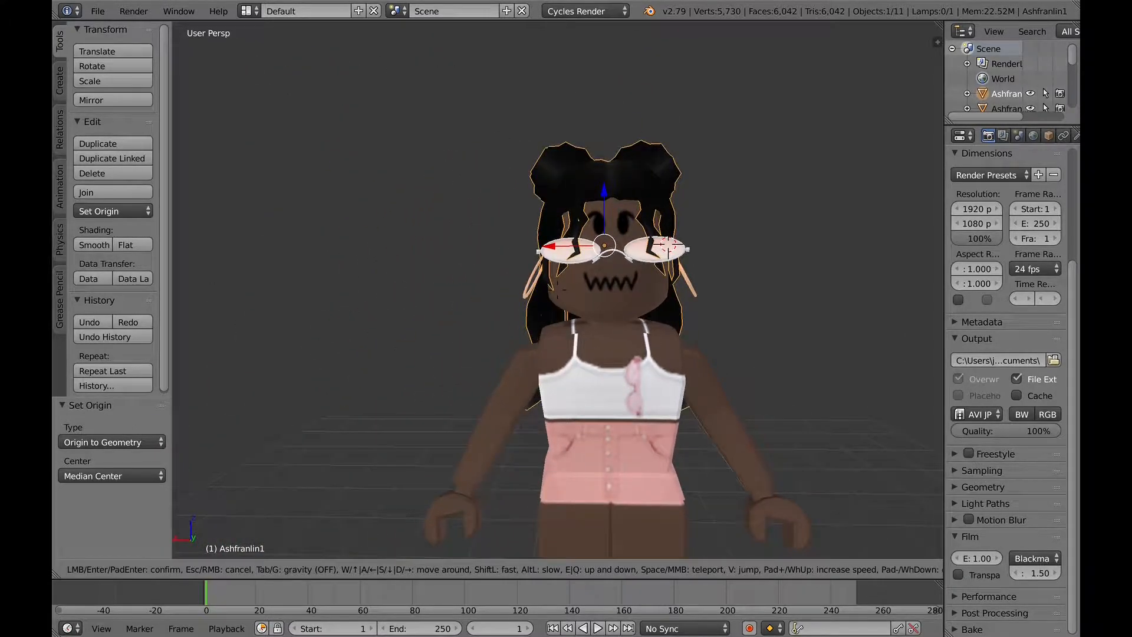
{"action": "key", "text": "a"}
{"action": "left_click", "coordinate": [557, 289]}
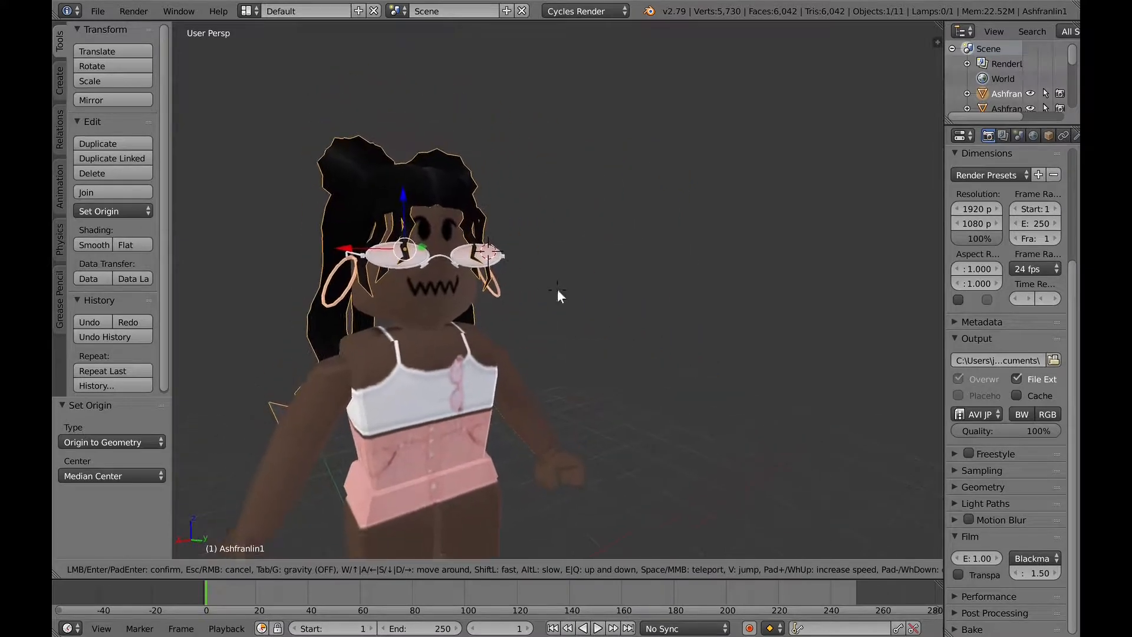
Step: Try moving the hair along the global Y axis and undo the move
{"action": "key", "text": "g"}
{"action": "key", "text": "y"}
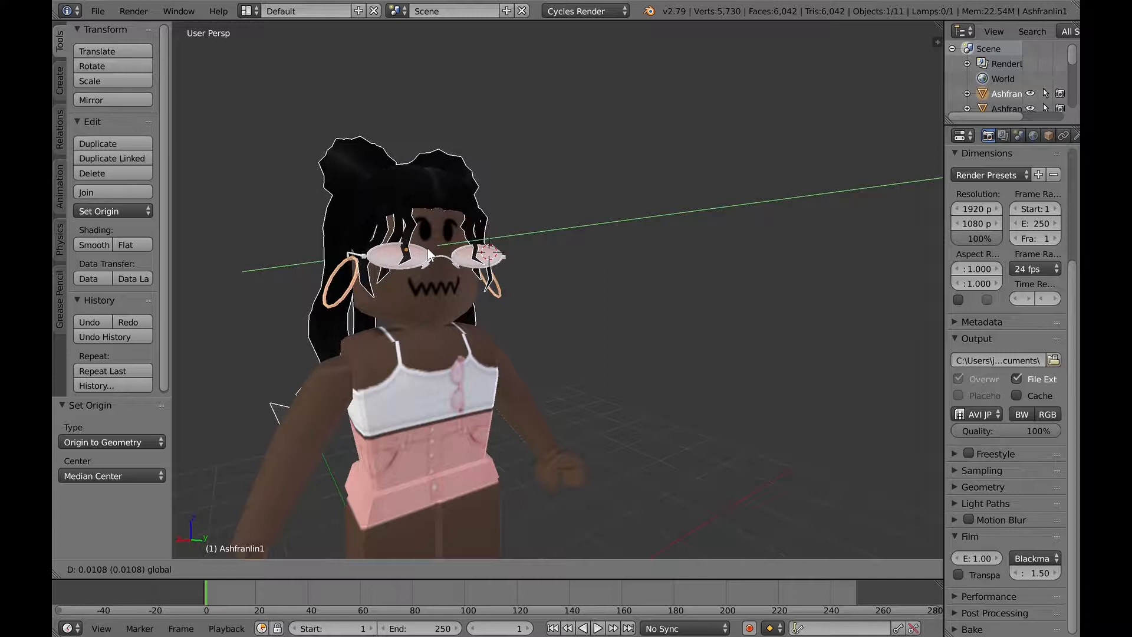
{"action": "left_click", "coordinate": [429, 255]}
{"action": "key", "text": "ctrl+z"}
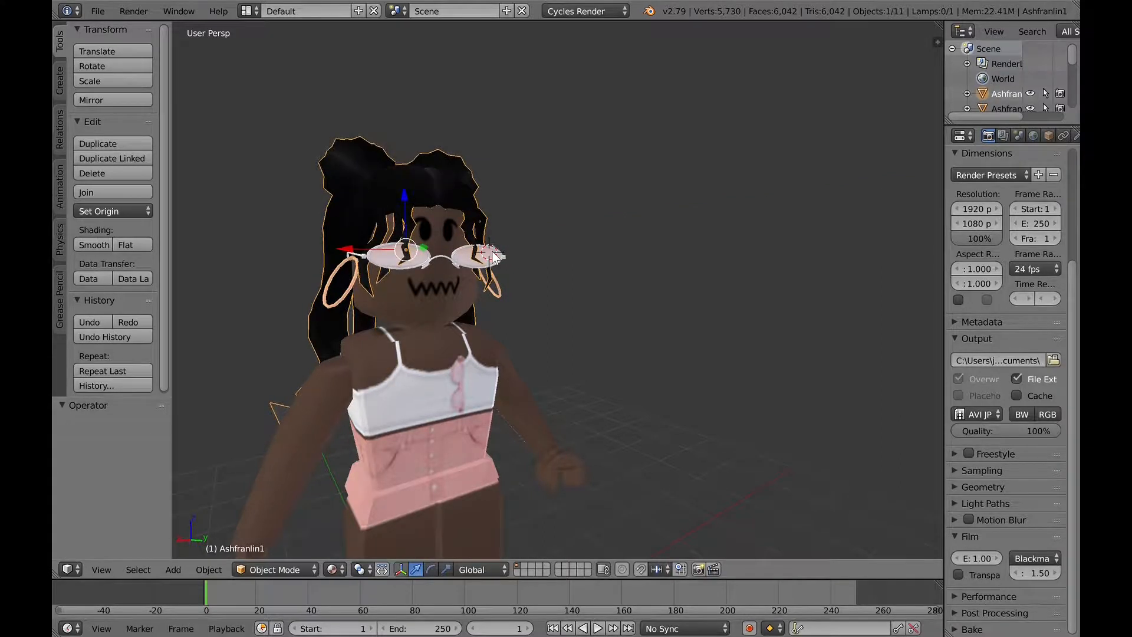
Step: Add the avatar's head to the selection together with the hair
{"action": "key", "text": "shift+f"}
{"action": "key", "text": "w"}
{"action": "left_click", "coordinate": [557, 288]}
{"action": "right_click", "coordinate": [437, 271], "text": "shift"}
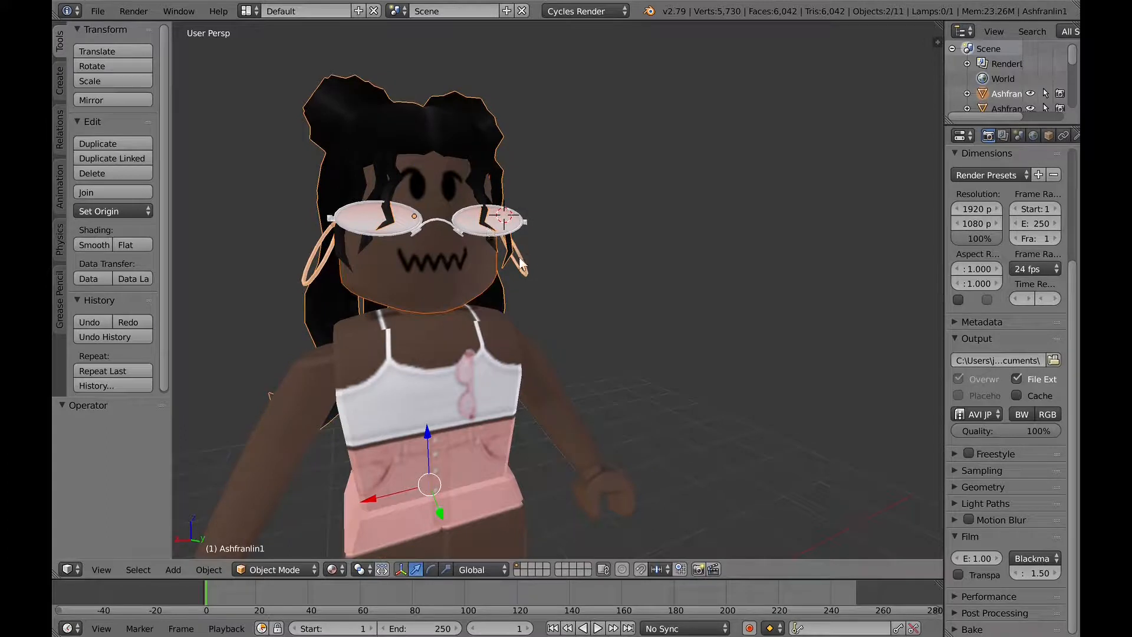
Step: Extend the hair and head selection with the glasses and the hoop earrings
{"action": "key", "text": "shift+f"}
{"action": "key", "text": "w"}
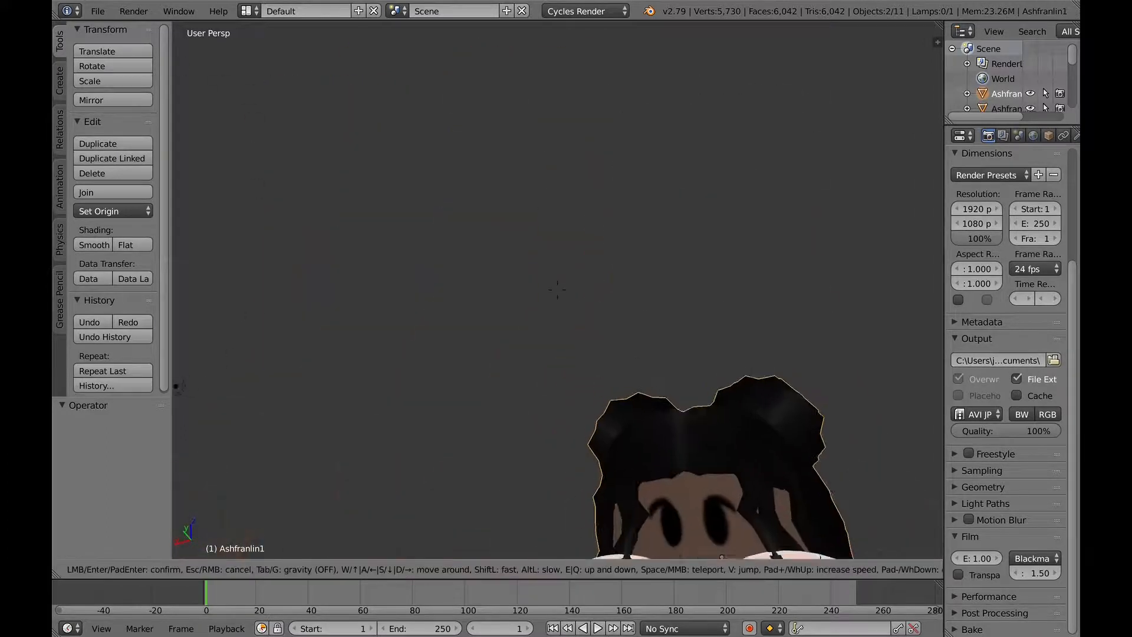
{"action": "key", "text": "s"}
{"action": "key", "text": "w"}
{"action": "key", "text": "s"}
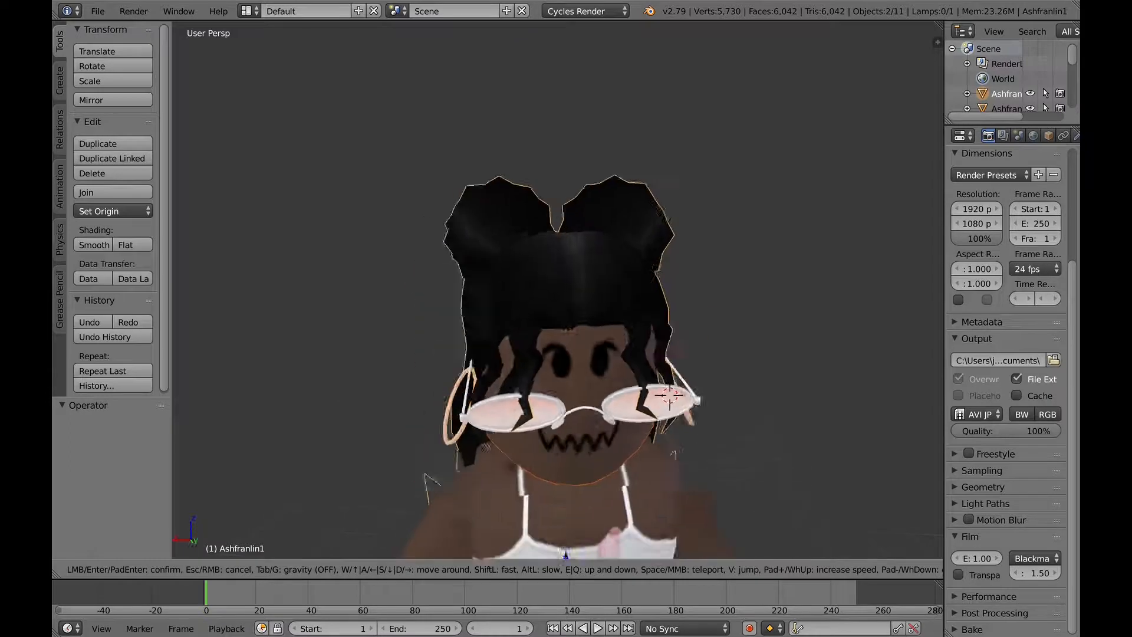
{"action": "left_click", "coordinate": [517, 260]}
{"action": "right_click", "coordinate": [517, 260], "text": "shift"}
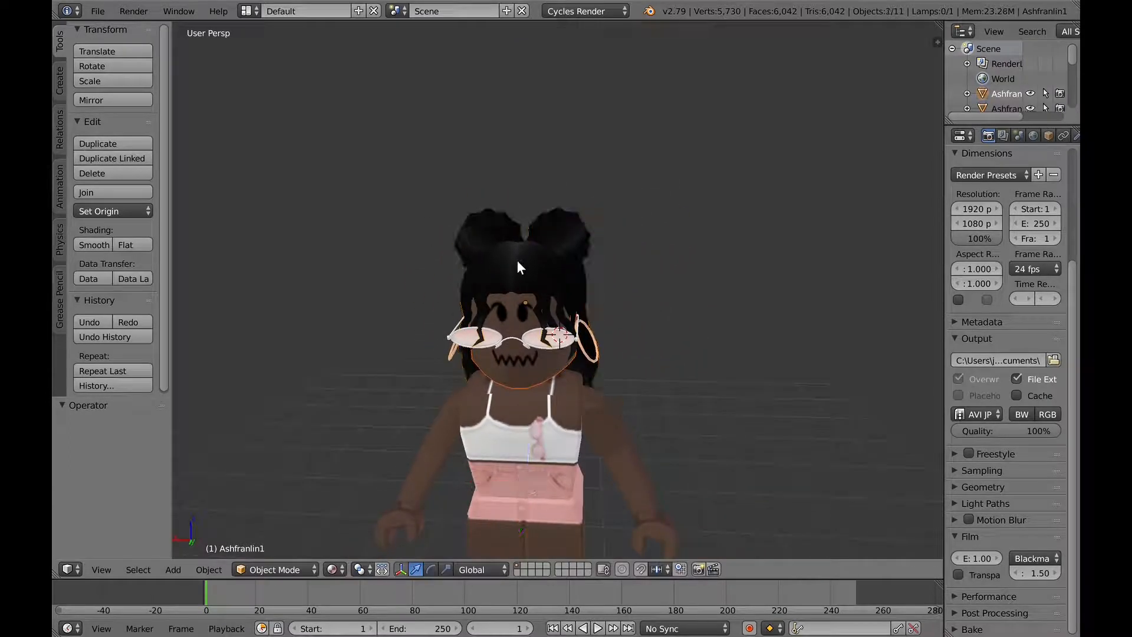
{"action": "right_click", "coordinate": [515, 235], "text": "shift"}
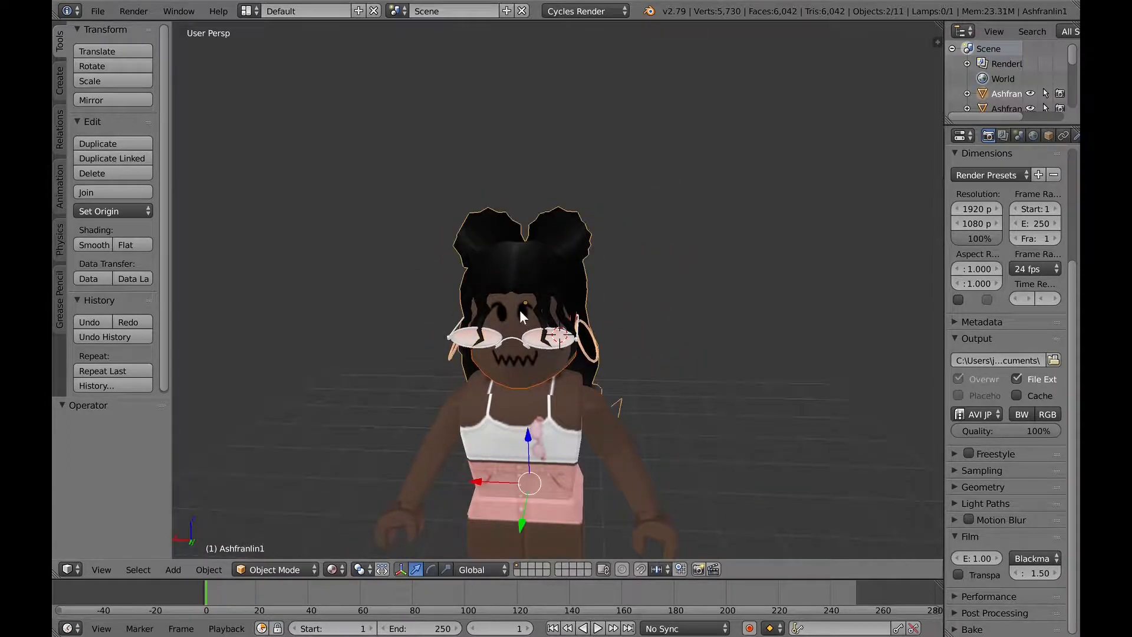
{"action": "right_click", "coordinate": [469, 338], "text": "shift"}
{"action": "right_click", "coordinate": [586, 352], "text": "shift"}
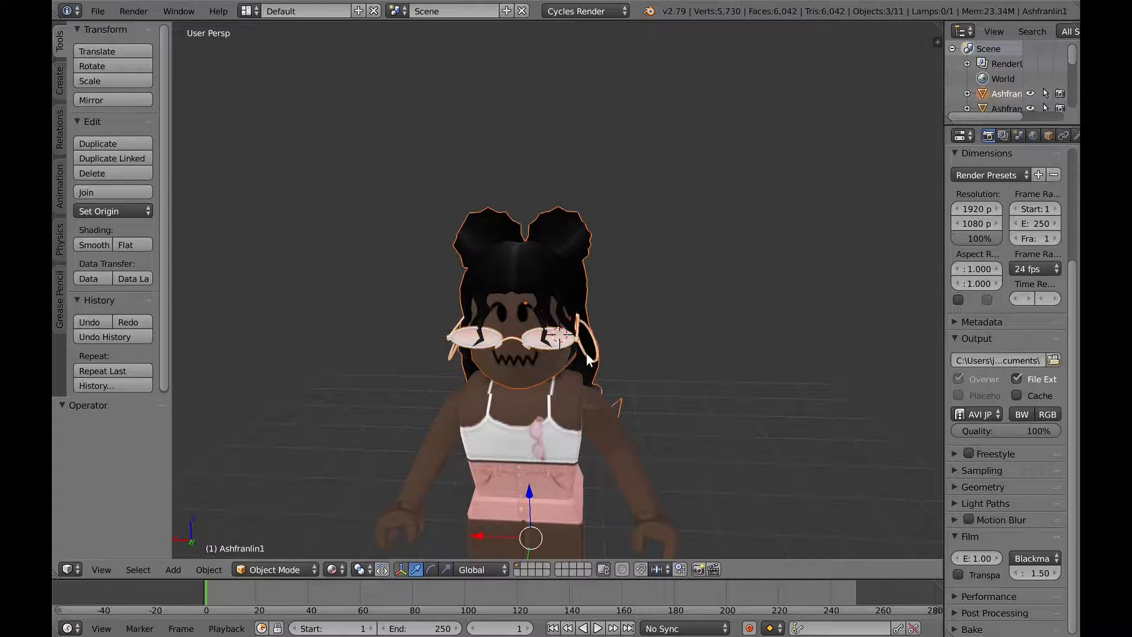
{"action": "right_click", "coordinate": [593, 365], "text": "shift"}
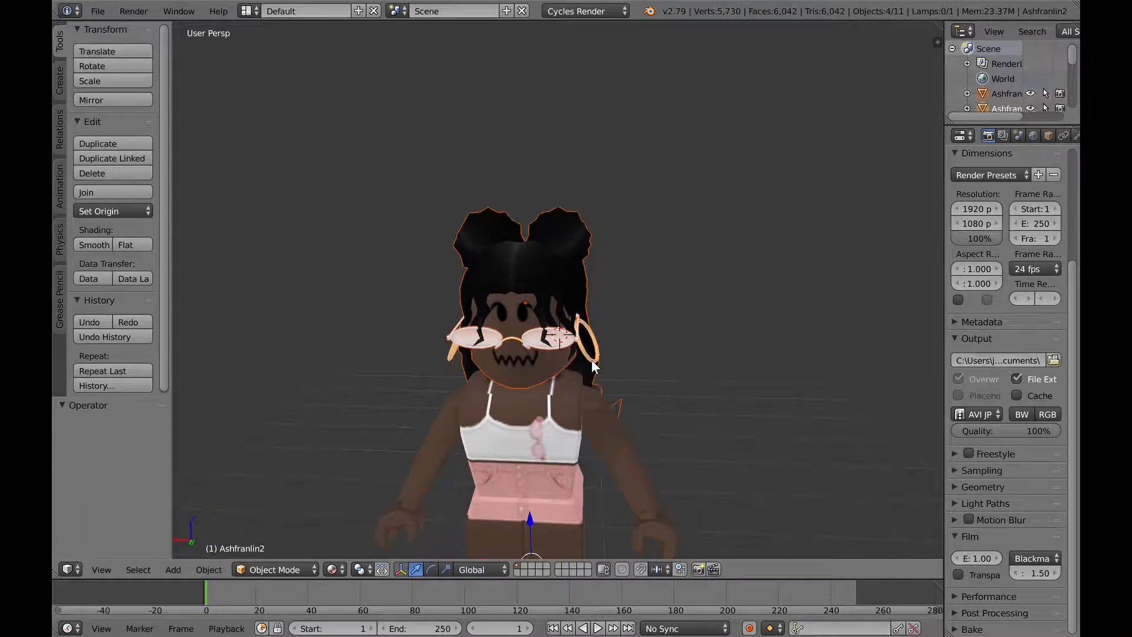
Step: Join the selected head, hair, glasses and earrings into a single object
{"action": "key", "text": "shift+f"}
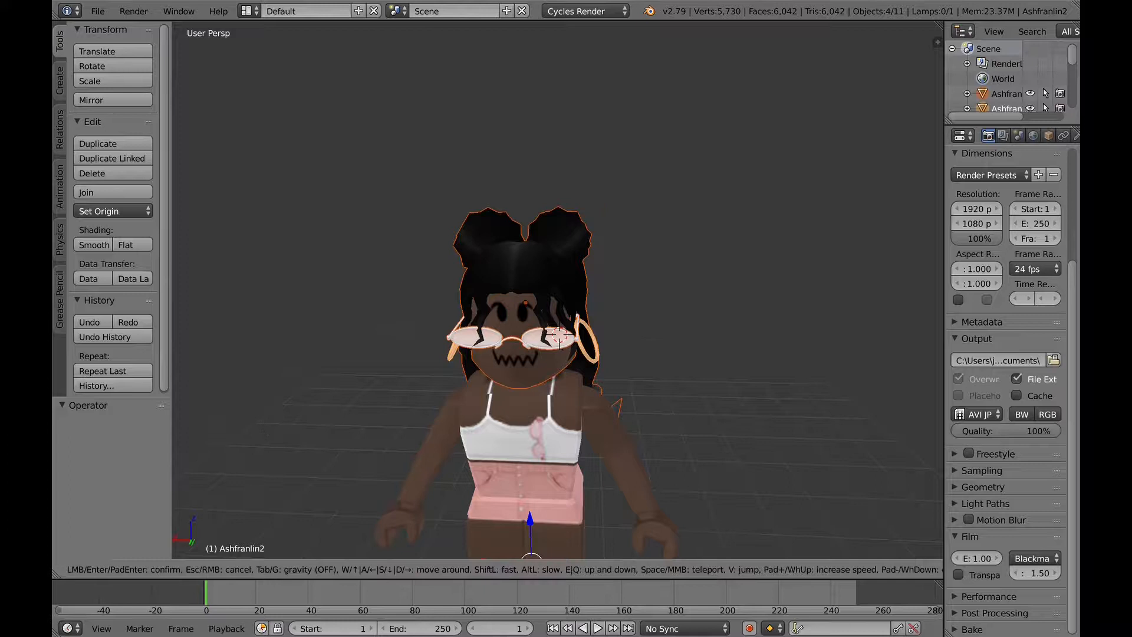
{"action": "key", "text": "s"}
{"action": "key", "text": "w"}
{"action": "key", "text": "Escape"}
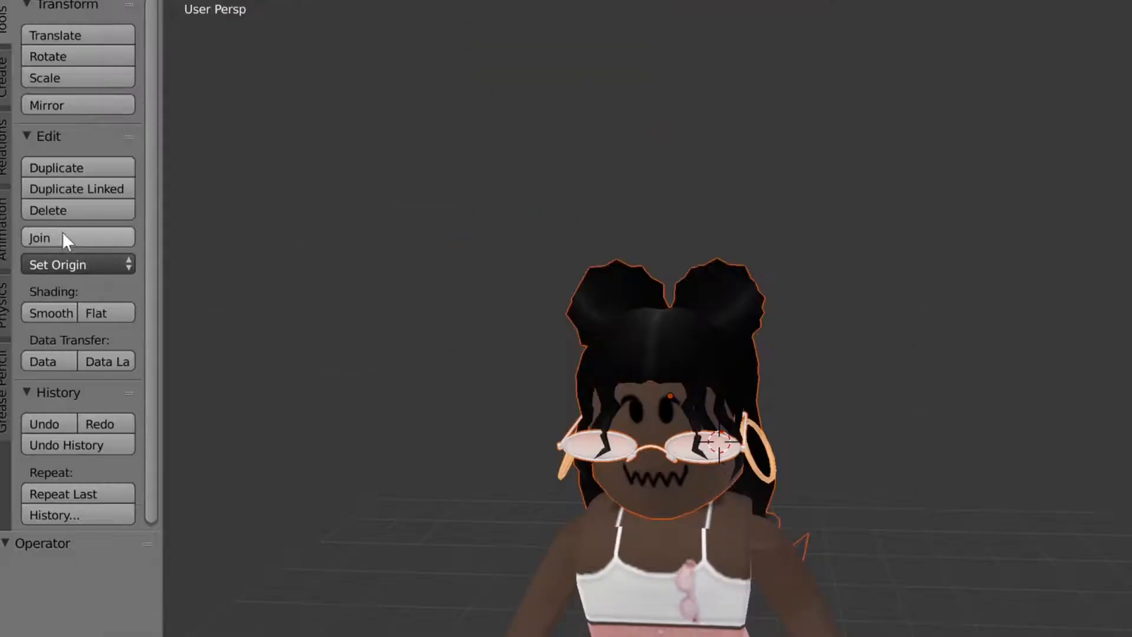
{"action": "left_click", "coordinate": [63, 235]}
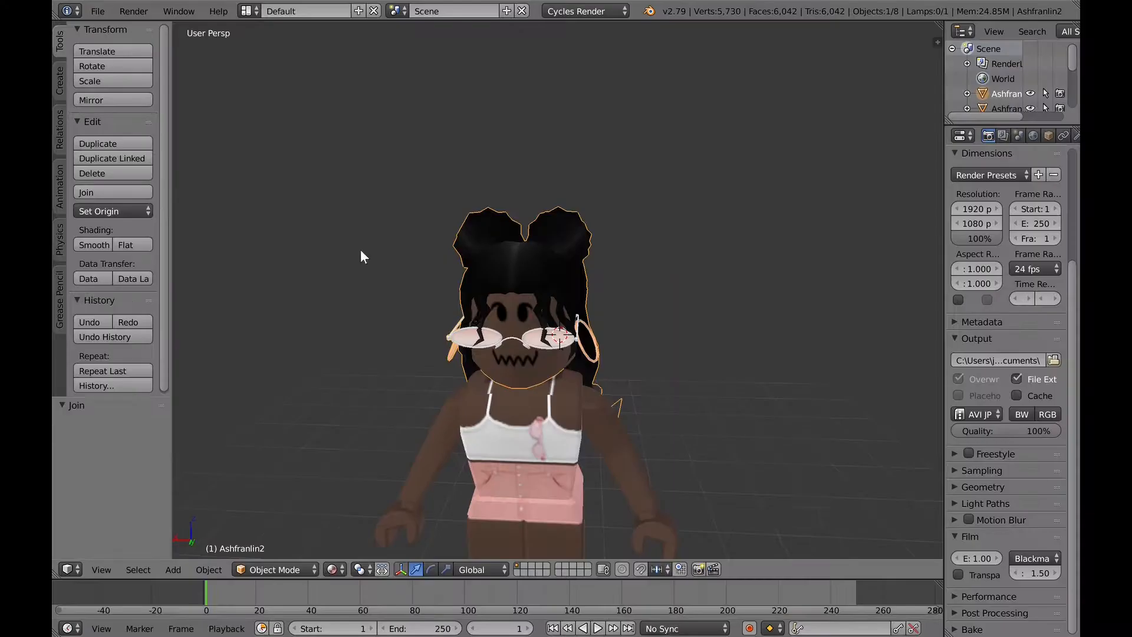
Step: Set the joined head's origin to its geometry and move it 0.082 along the Y axis
{"action": "left_click", "coordinate": [123, 212]}
{"action": "left_click", "coordinate": [167, 246]}
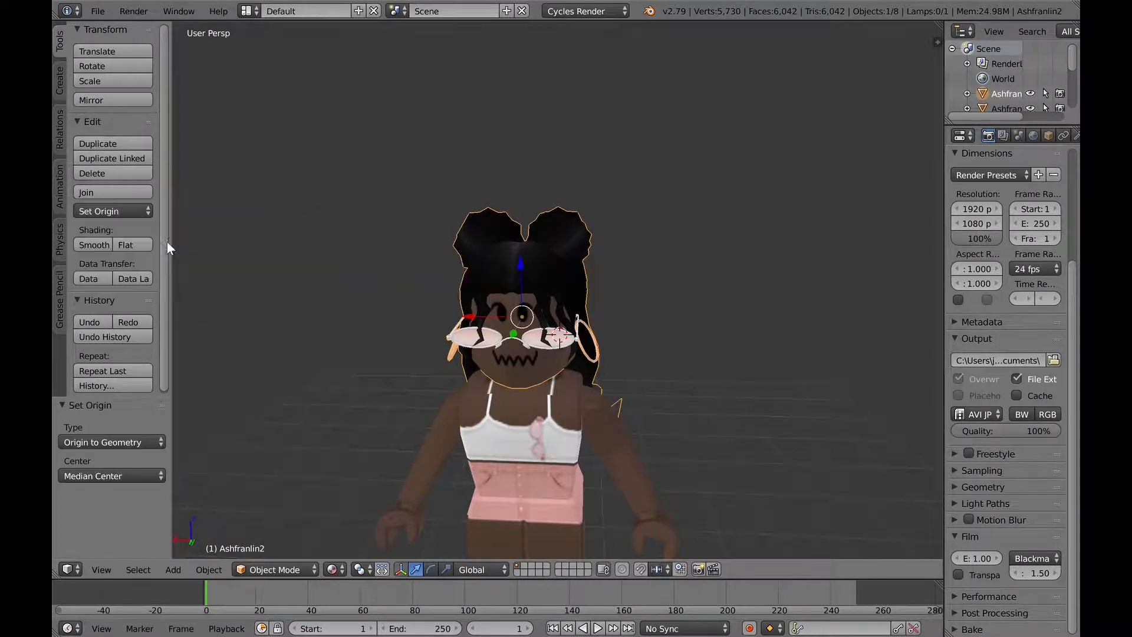
{"action": "left_click", "coordinate": [510, 338]}
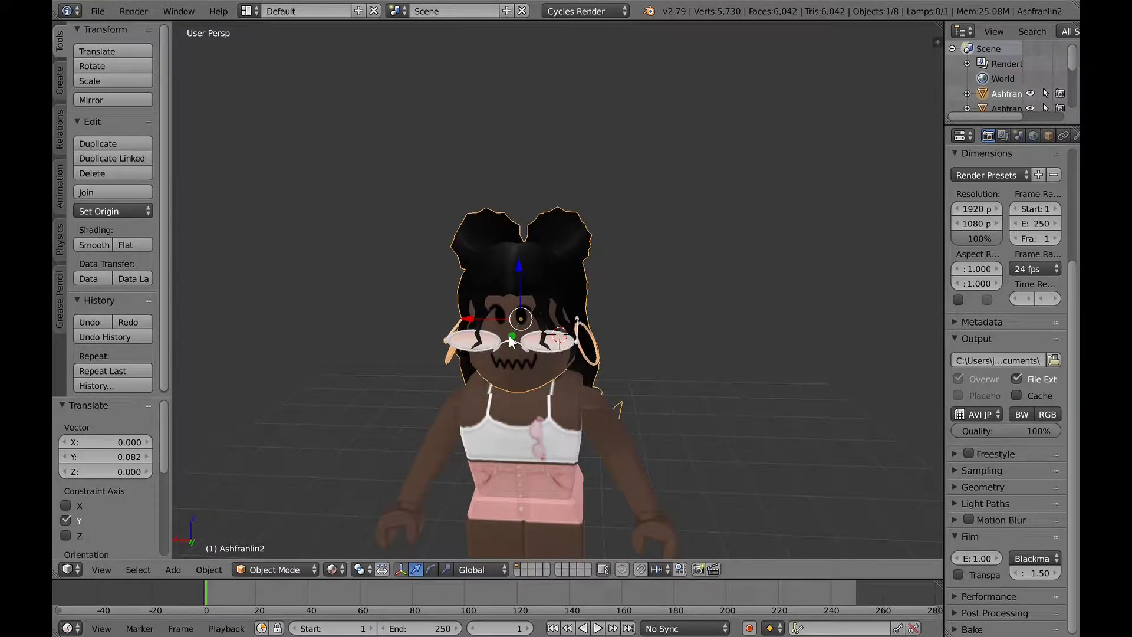
Step: Walk the view around the avatar to examine the moved head close up and from farther back
{"action": "key", "text": "shift+f"}
{"action": "key", "text": "w"}
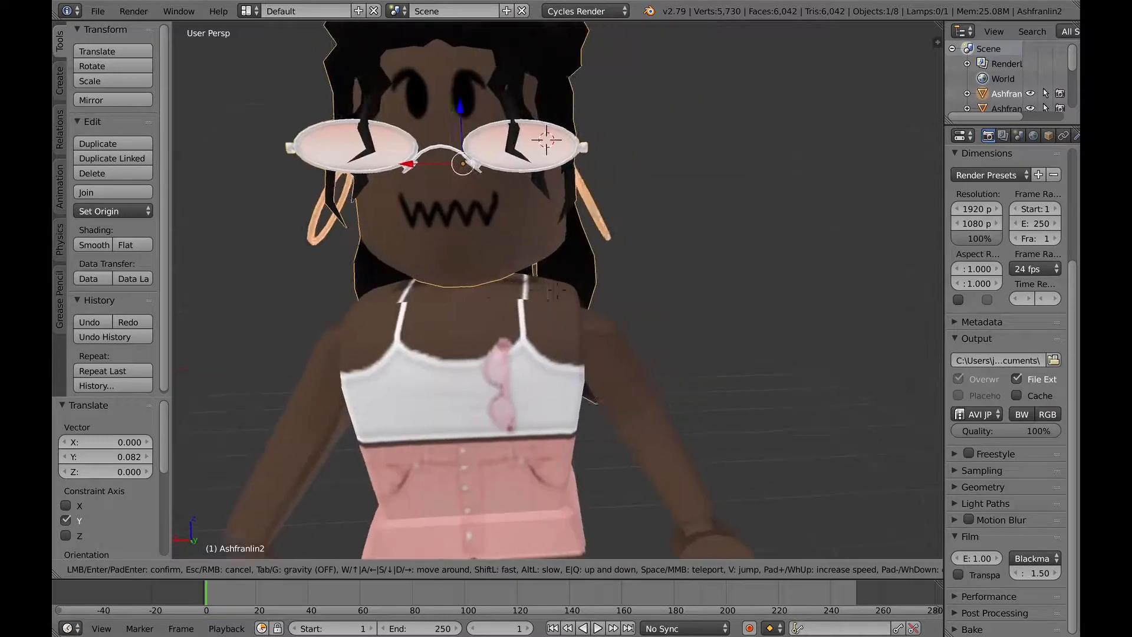
{"action": "key", "text": "s"}
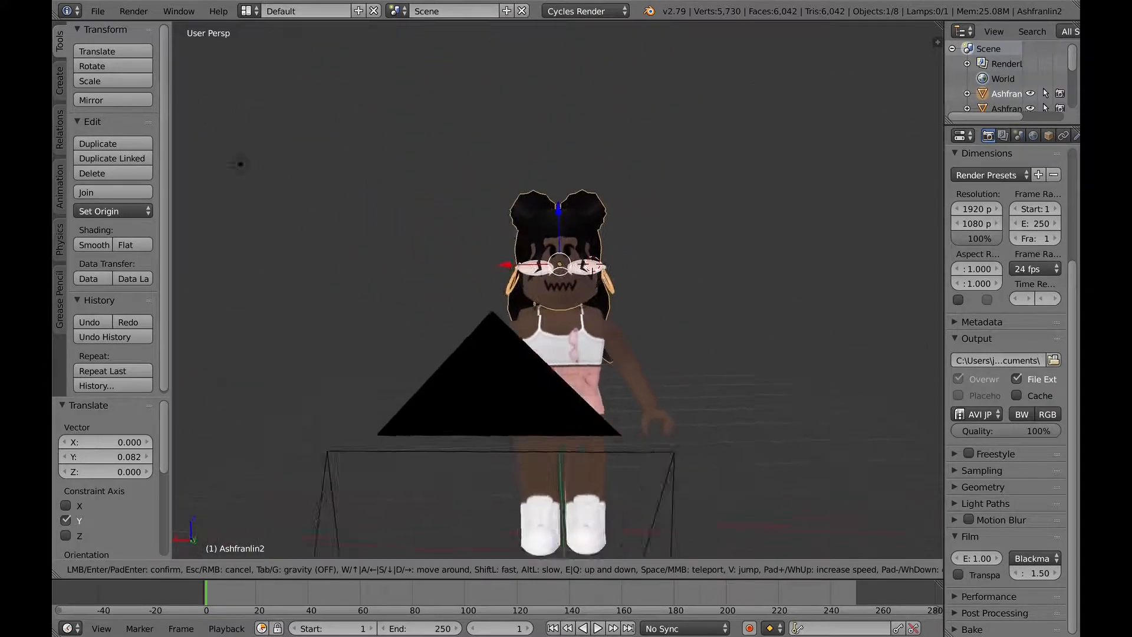
{"action": "key", "text": "w"}
{"action": "key", "text": "s"}
{"action": "key", "text": "s"}
{"action": "key", "text": "a"}
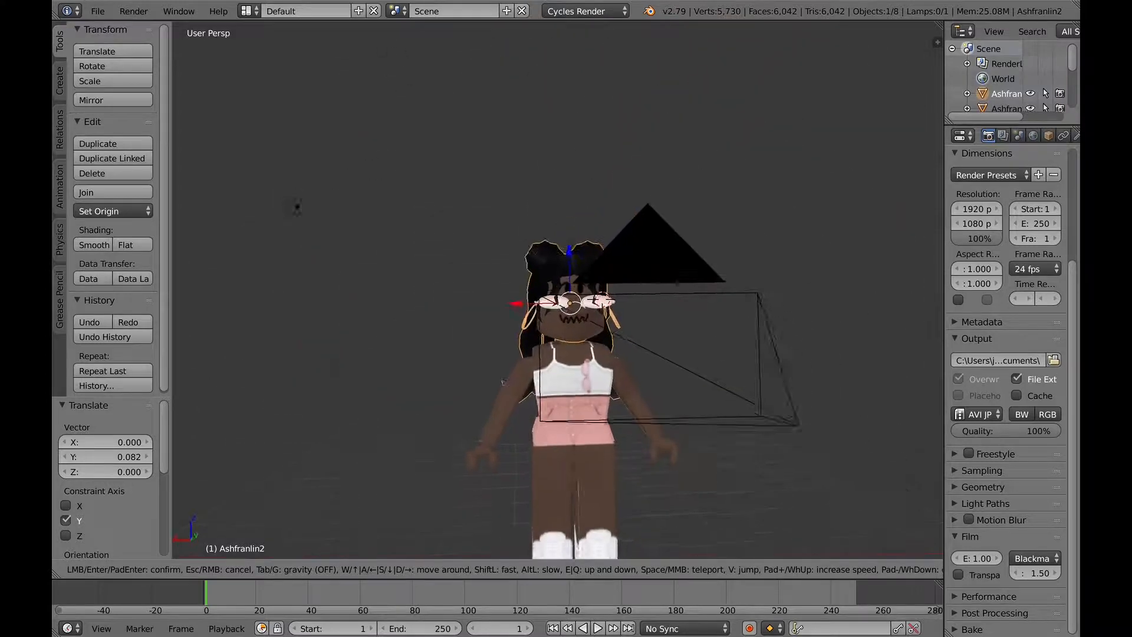
{"action": "key", "text": "d"}
{"action": "key", "text": "w"}
{"action": "key", "text": "a"}
{"action": "key", "text": "d"}
{"action": "left_click", "coordinate": [557, 290]}
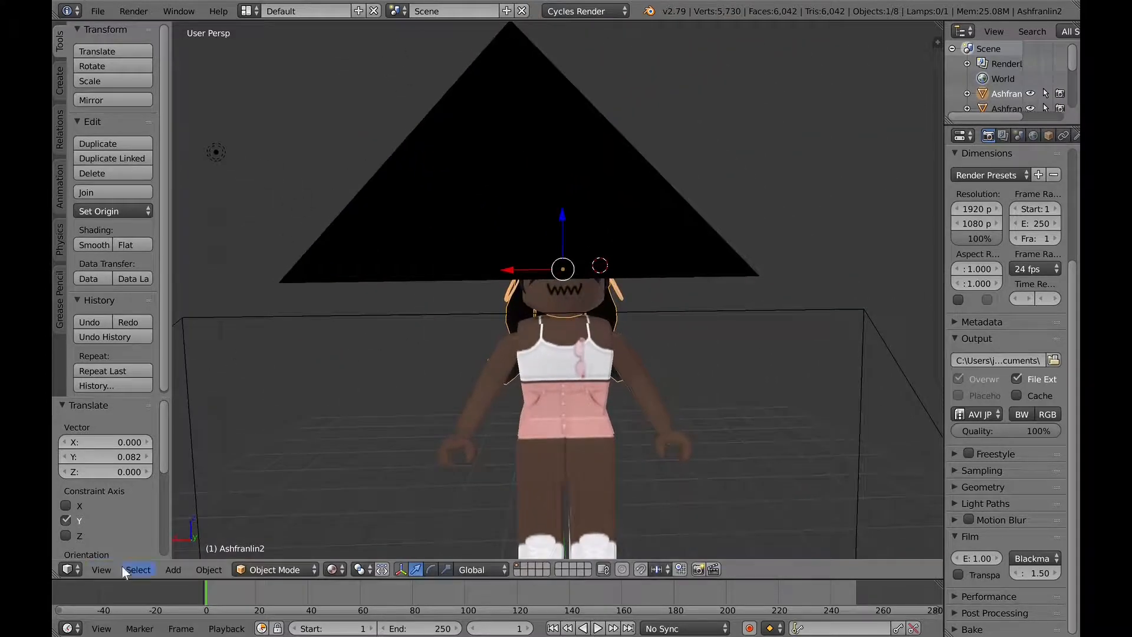
Step: Align the camera to the current view and walk it to frame the avatar's head and upper body
{"action": "left_click", "coordinate": [102, 570]}
{"action": "left_click", "coordinate": [146, 514]}
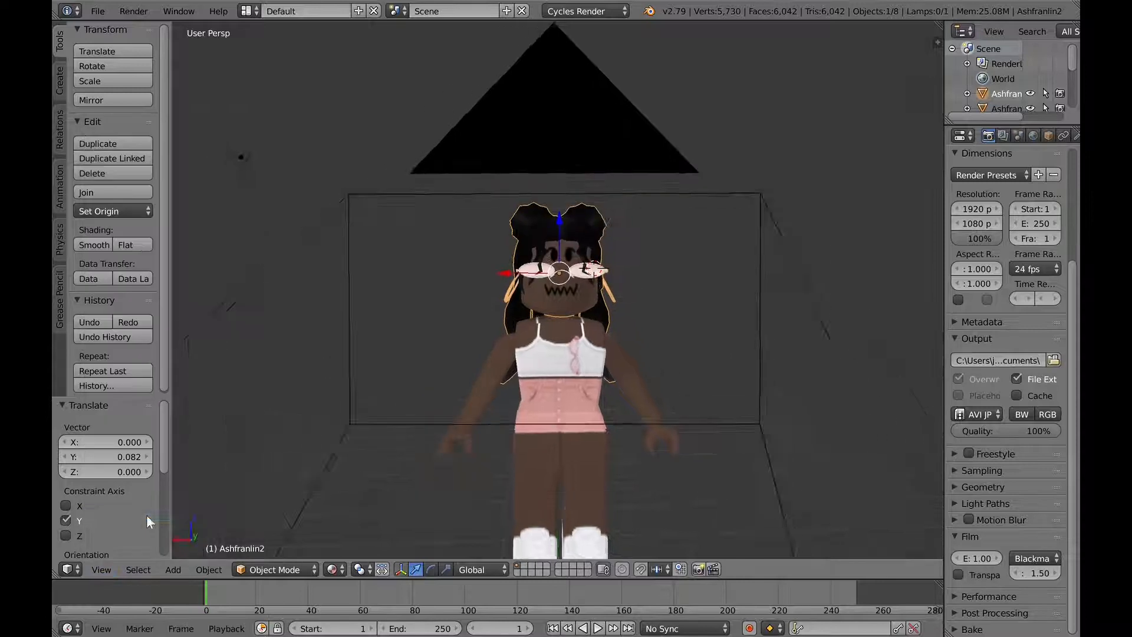
{"action": "key", "text": "shift+f"}
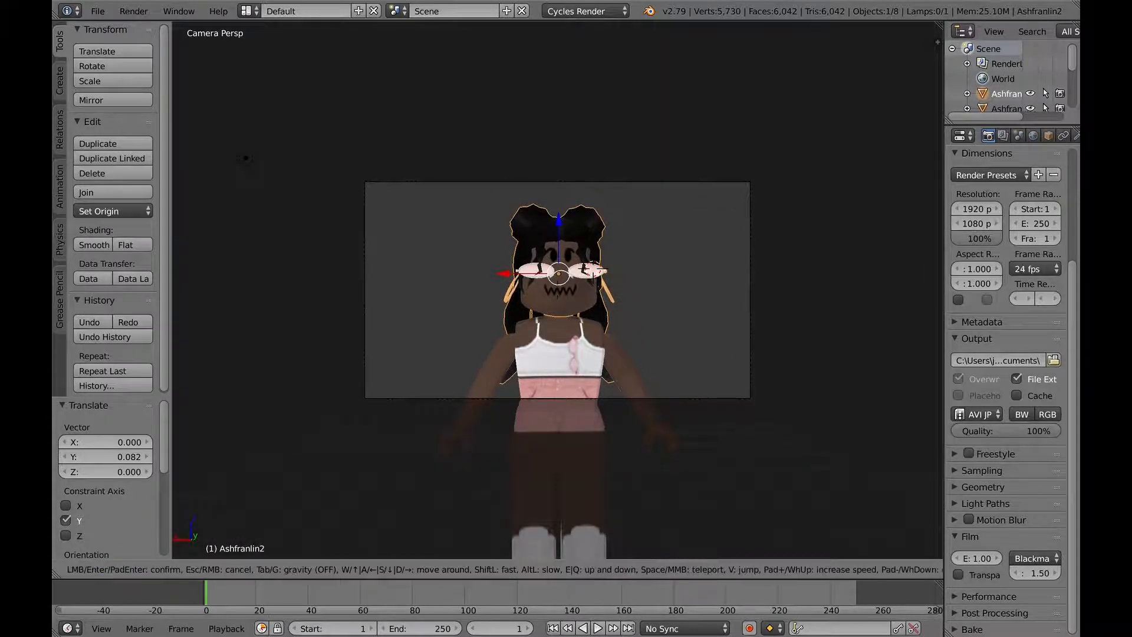
{"action": "left_click", "coordinate": [557, 289]}
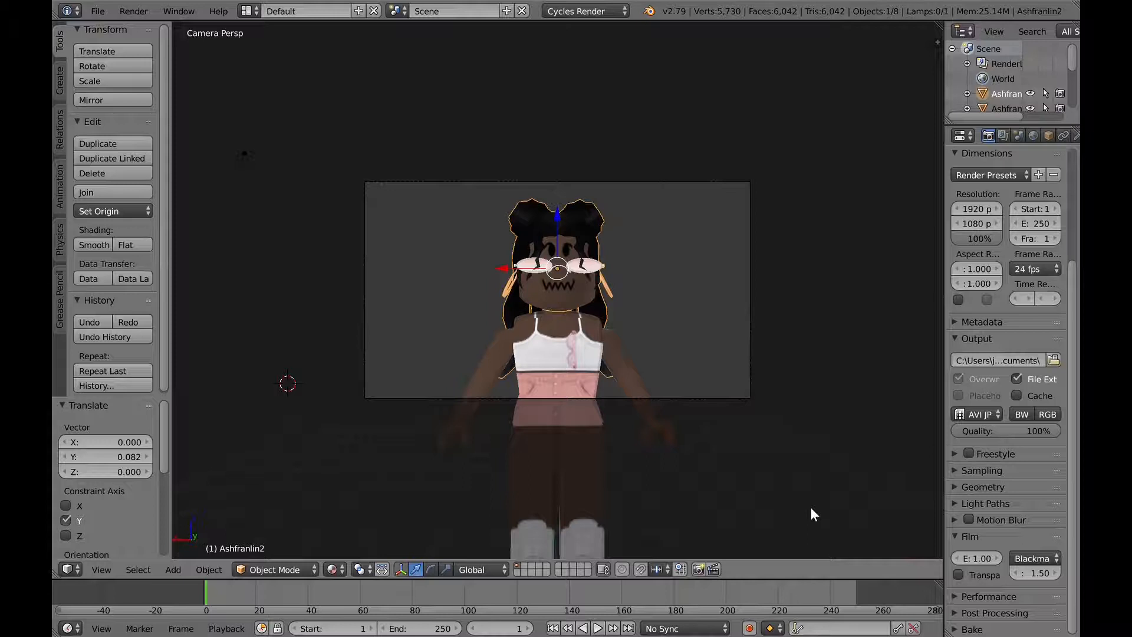
Step: Walk the camera view away from the avatar until the frame shows only empty background
{"action": "key", "text": "shift+f"}
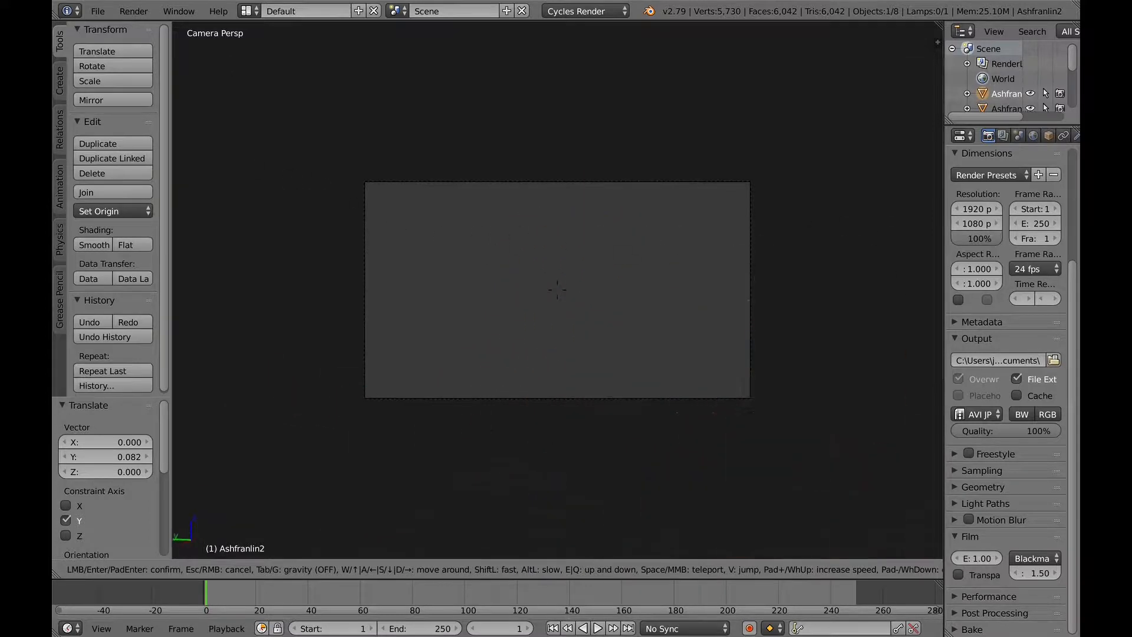
{"action": "left_click", "coordinate": [557, 289]}
{"action": "key", "text": "shift+f"}
{"action": "left_click", "coordinate": [557, 382]}
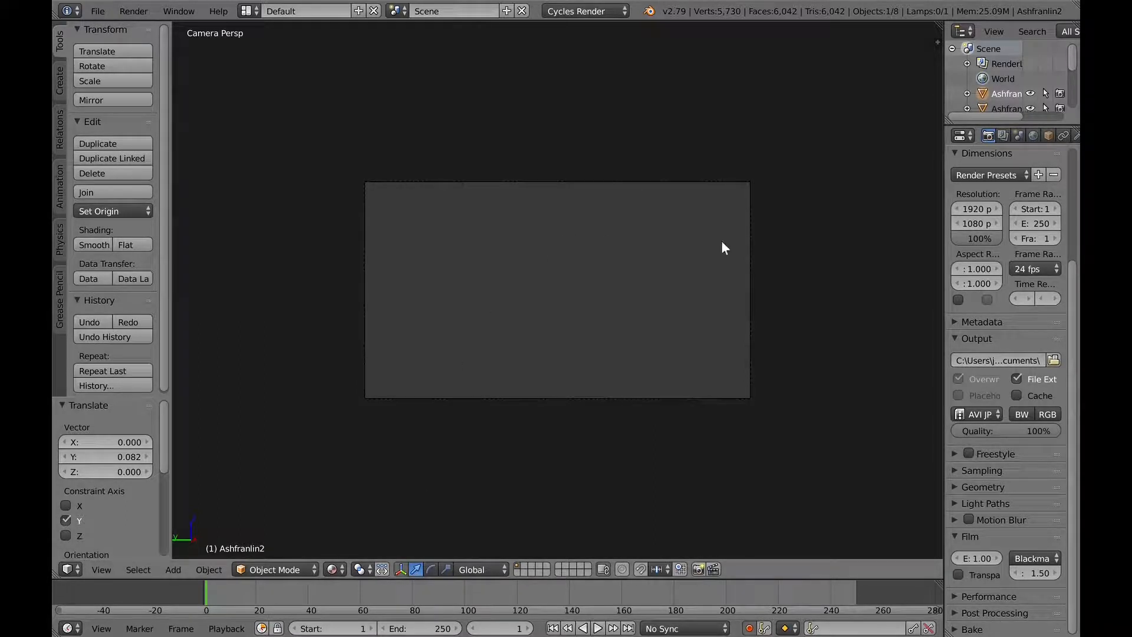
Step: Select the camera and record a keyframe of its turned-away view at frame 1
{"action": "right_click", "coordinate": [751, 266]}
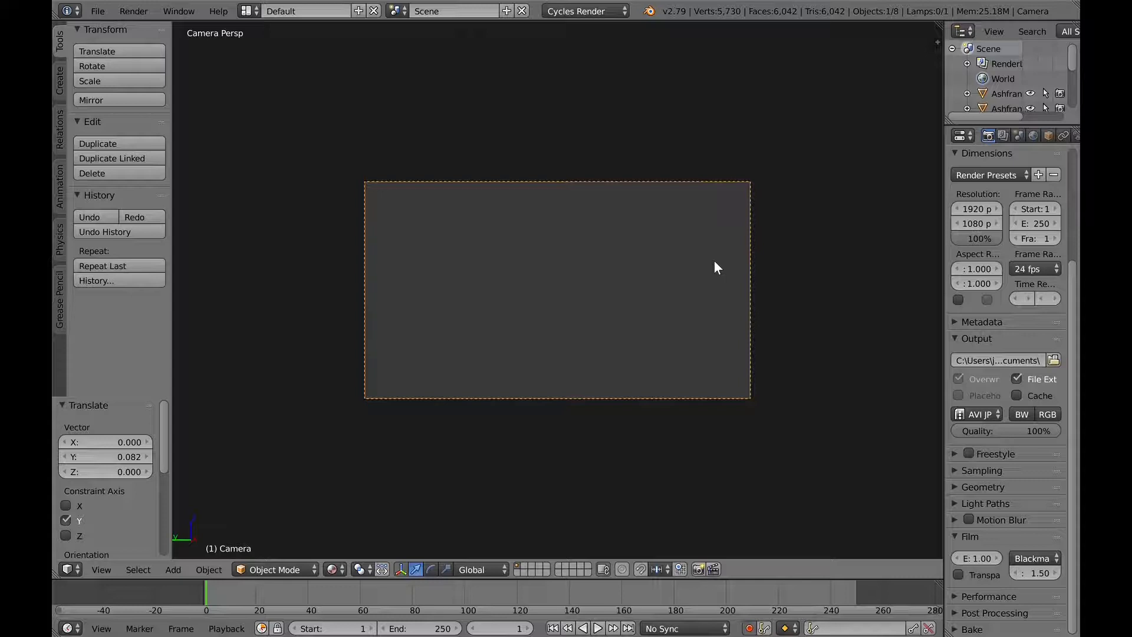
{"action": "key", "text": "shift+f"}
{"action": "key", "text": "w"}
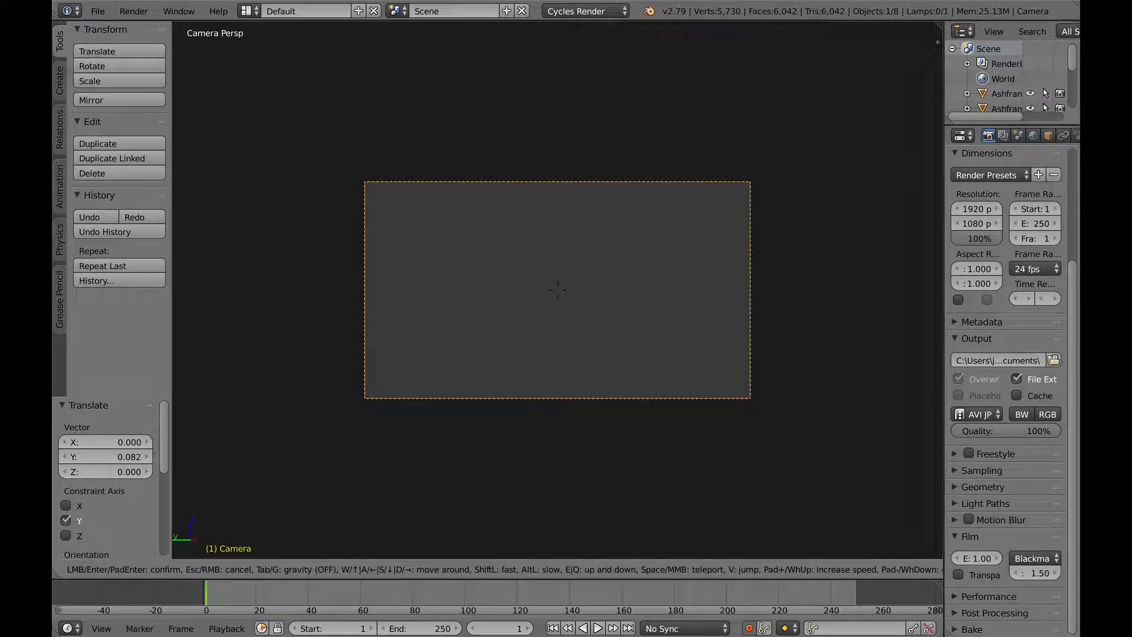
{"action": "left_click", "coordinate": [557, 289]}
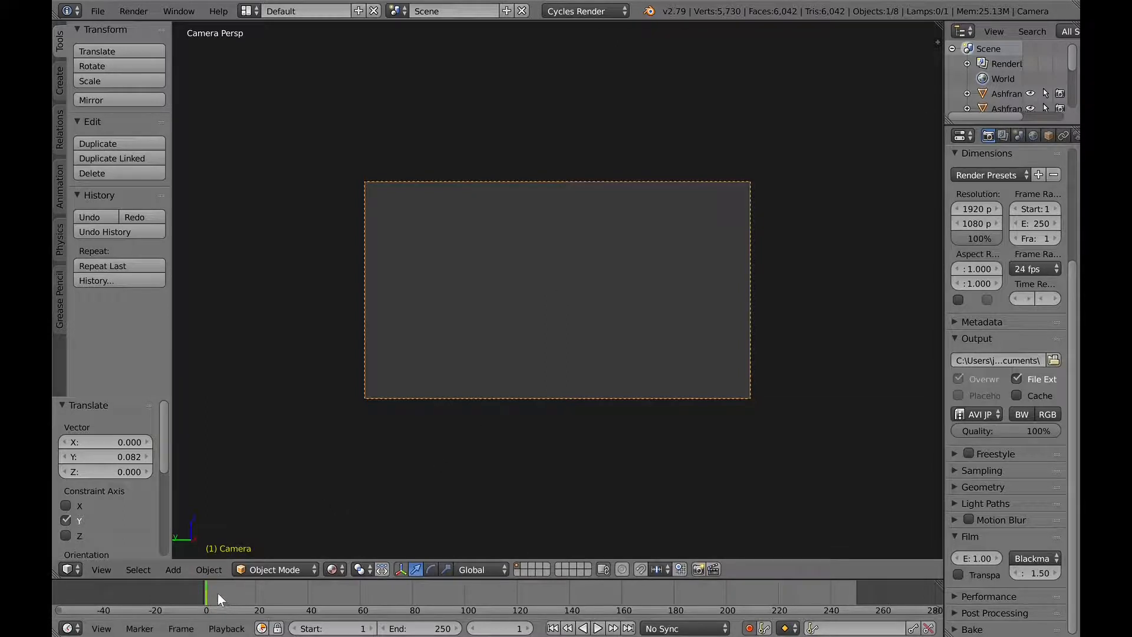
Step: Go to frame 20 and walk the camera back to face the avatar's upper body, recording a second keyframe
{"action": "key", "text": "alt+a"}
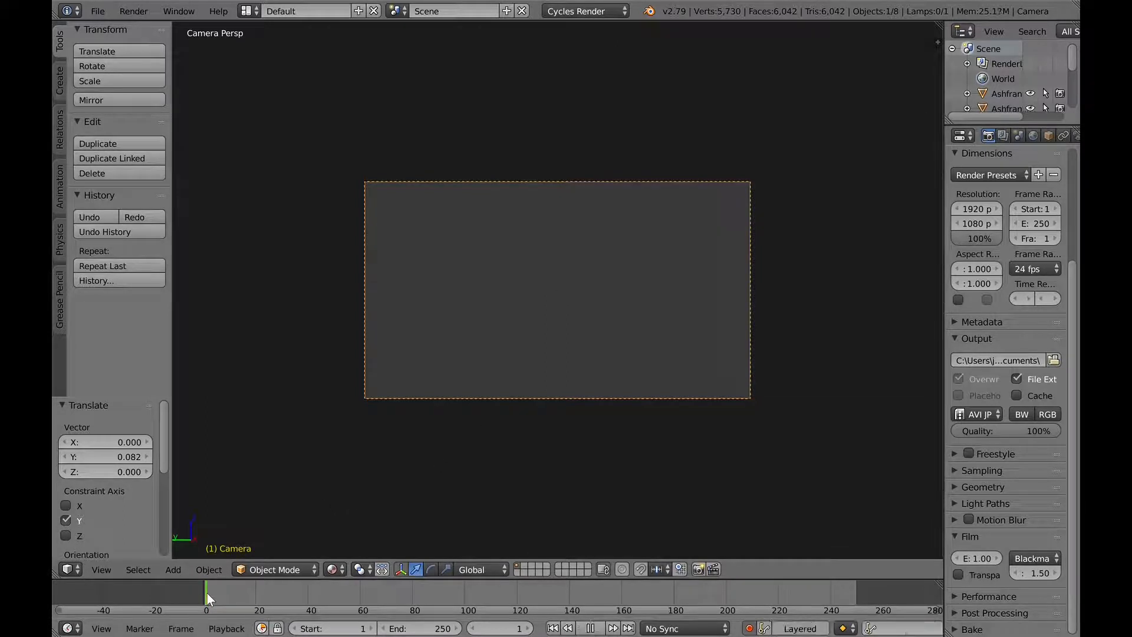
{"action": "key", "text": "alt+a"}
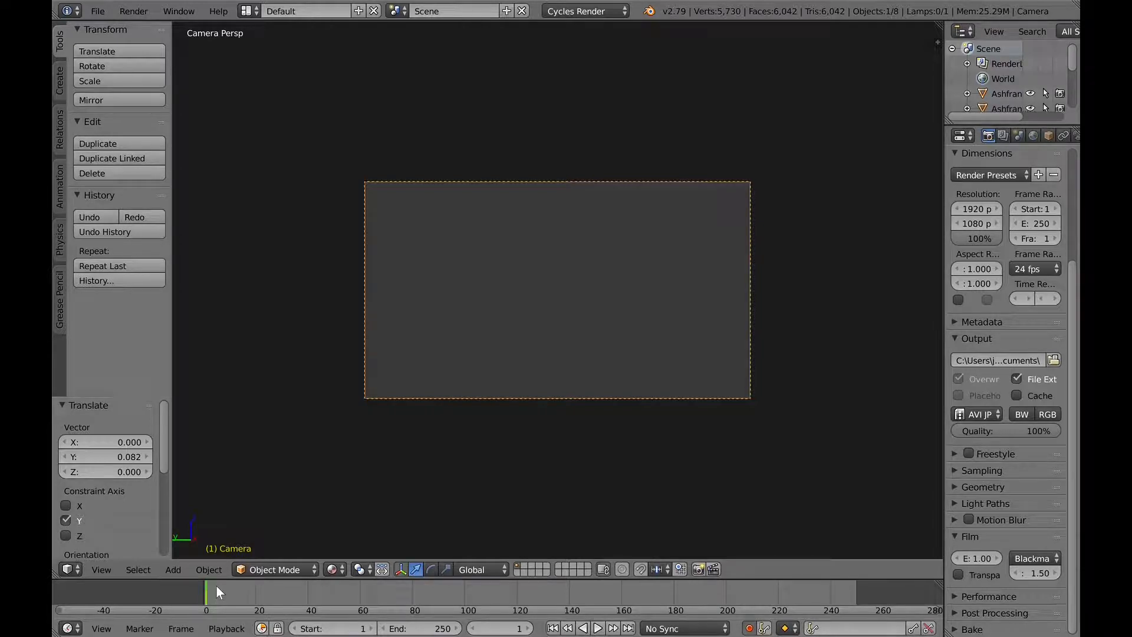
{"action": "key", "text": "alt+a"}
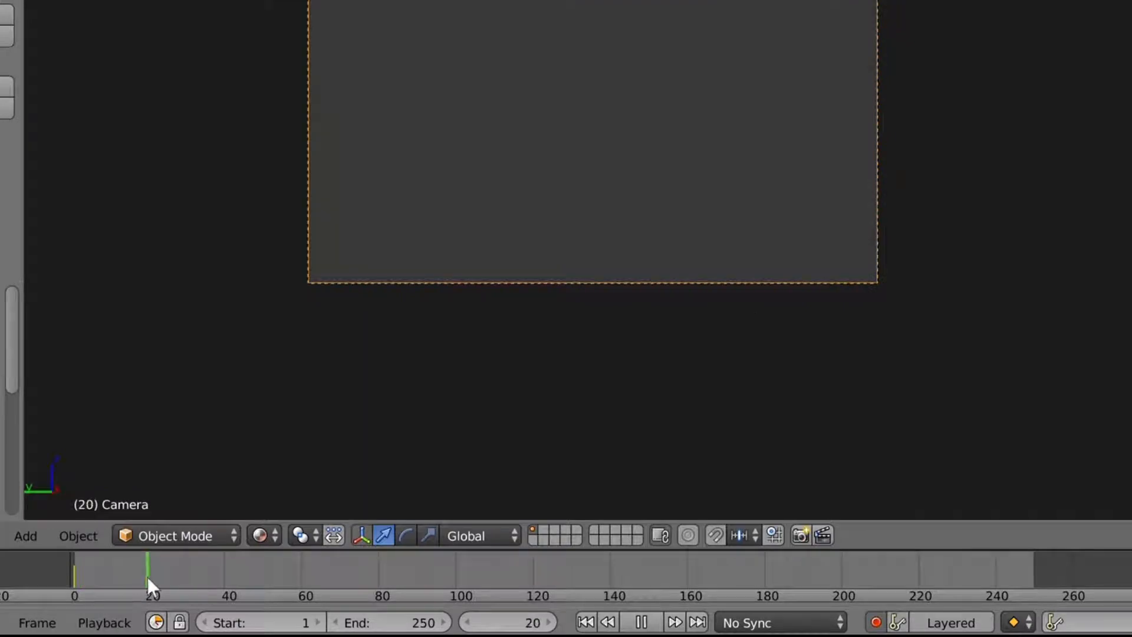
{"action": "key", "text": "alt+a"}
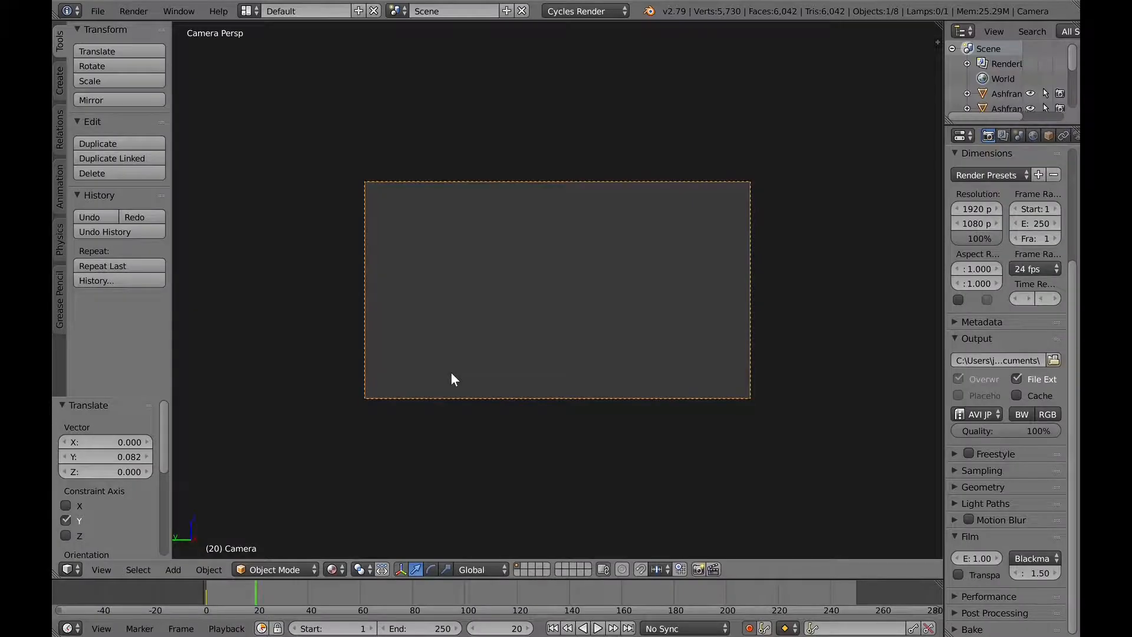
{"action": "key", "text": "shift+f"}
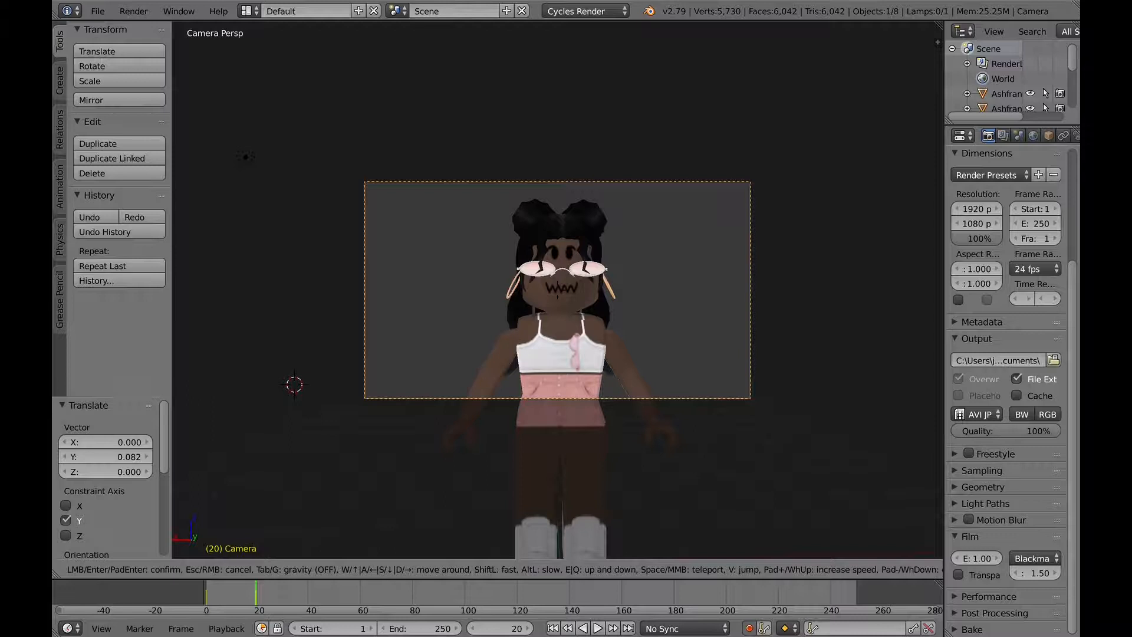
{"action": "left_click", "coordinate": [558, 290]}
Step: Play and scrub the camera animation from the start to check the turn toward the avatar
{"action": "key", "text": "alt+a"}
{"action": "left_click_drag", "start_coordinate": [289, 591], "coordinate": [202, 586]}
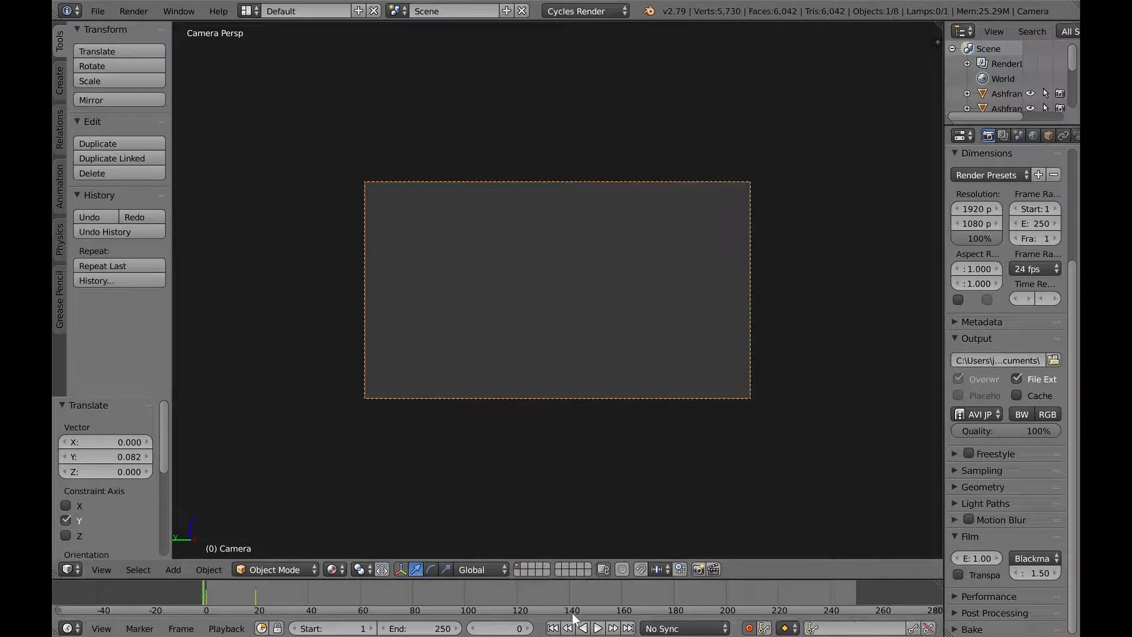
{"action": "left_click", "coordinate": [598, 628]}
{"action": "left_click", "coordinate": [598, 629]}
{"action": "mouse_move", "coordinate": [265, 586]}
{"action": "left_mouse_down"}
{"action": "mouse_move", "coordinate": [270, 570]}
{"action": "mouse_move", "coordinate": [273, 584]}
{"action": "mouse_move", "coordinate": [290, 585]}
{"action": "mouse_move", "coordinate": [269, 589]}
{"action": "left_mouse_up"}
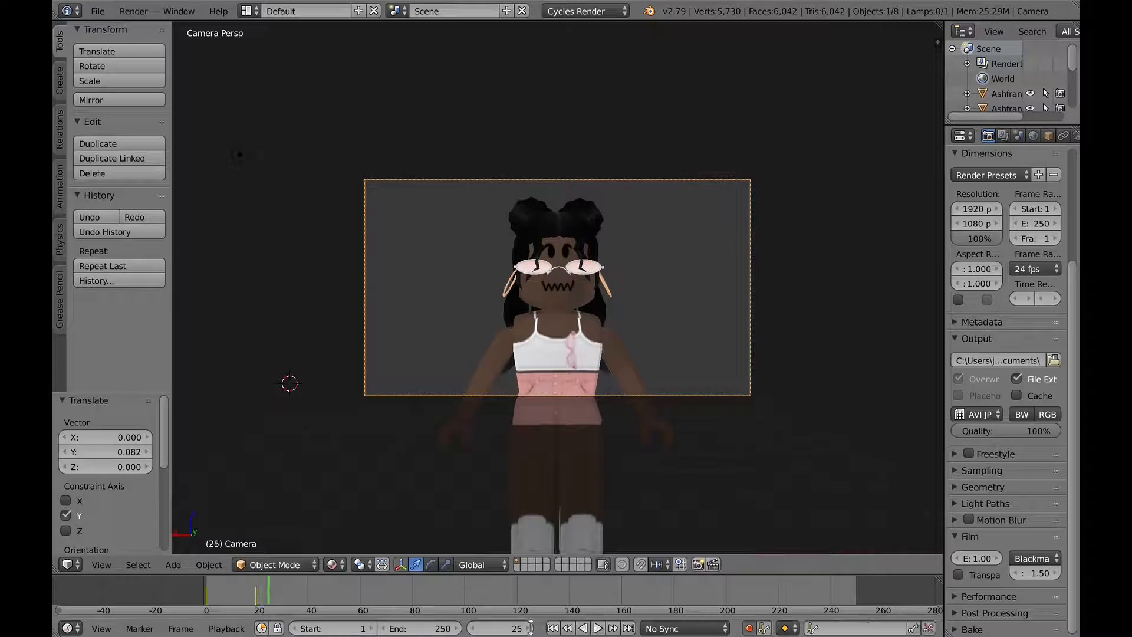
{"action": "left_click", "coordinate": [553, 629]}
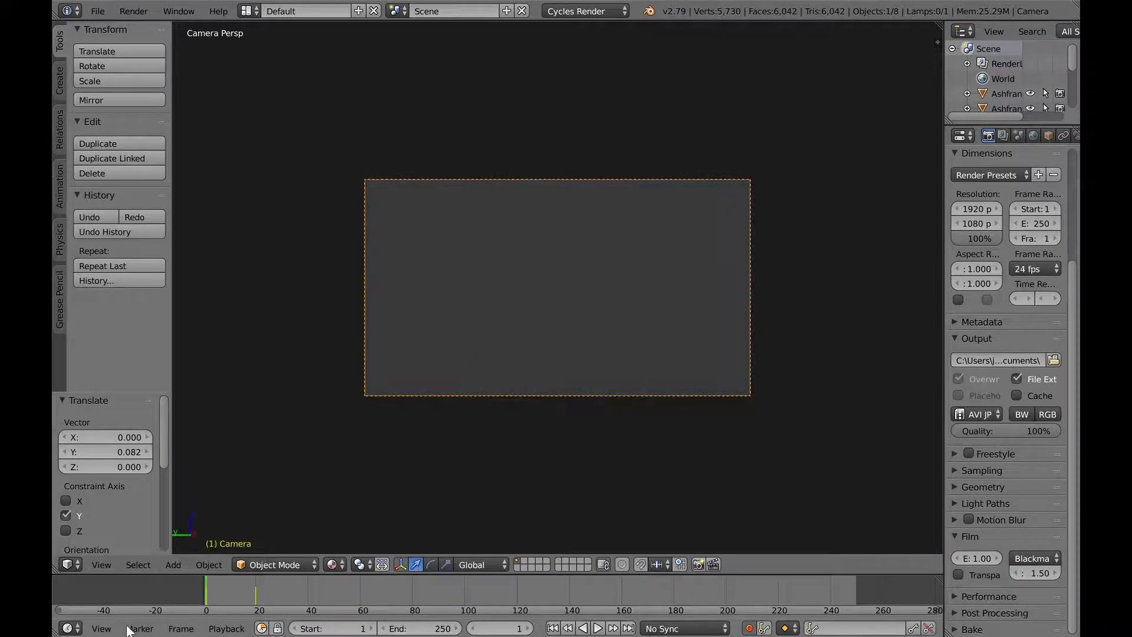
{"action": "left_click", "coordinate": [598, 629]}
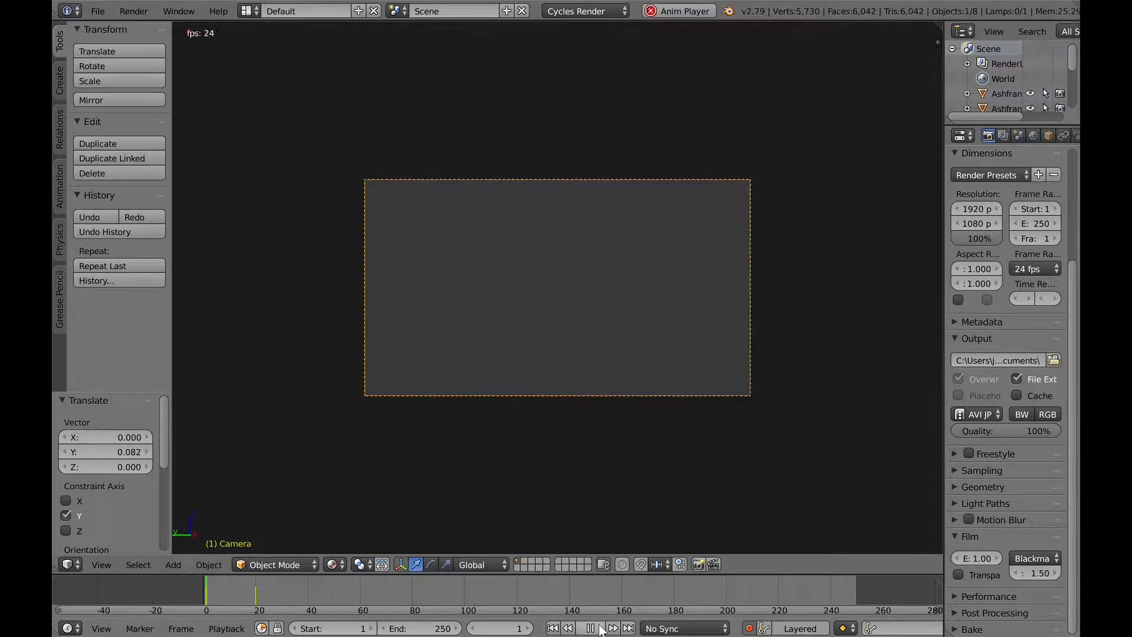
{"action": "left_click", "coordinate": [599, 629]}
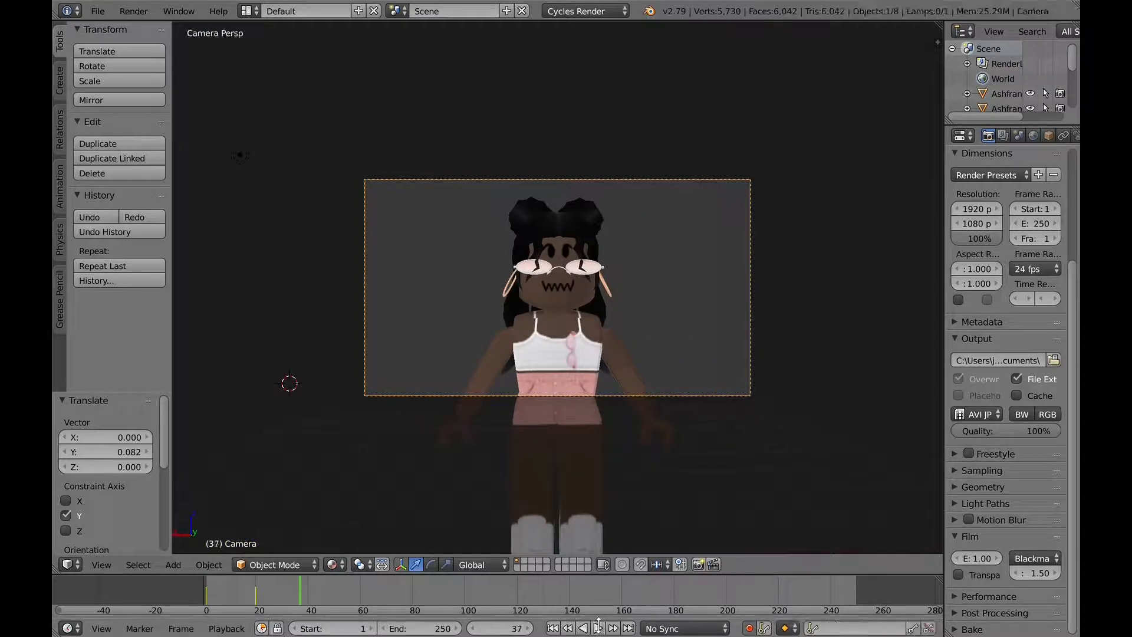
Step: At frame 40, select the avatar's left arm and set its origin to its geometry
{"action": "left_click_drag", "start_coordinate": [306, 579], "coordinate": [309, 582]}
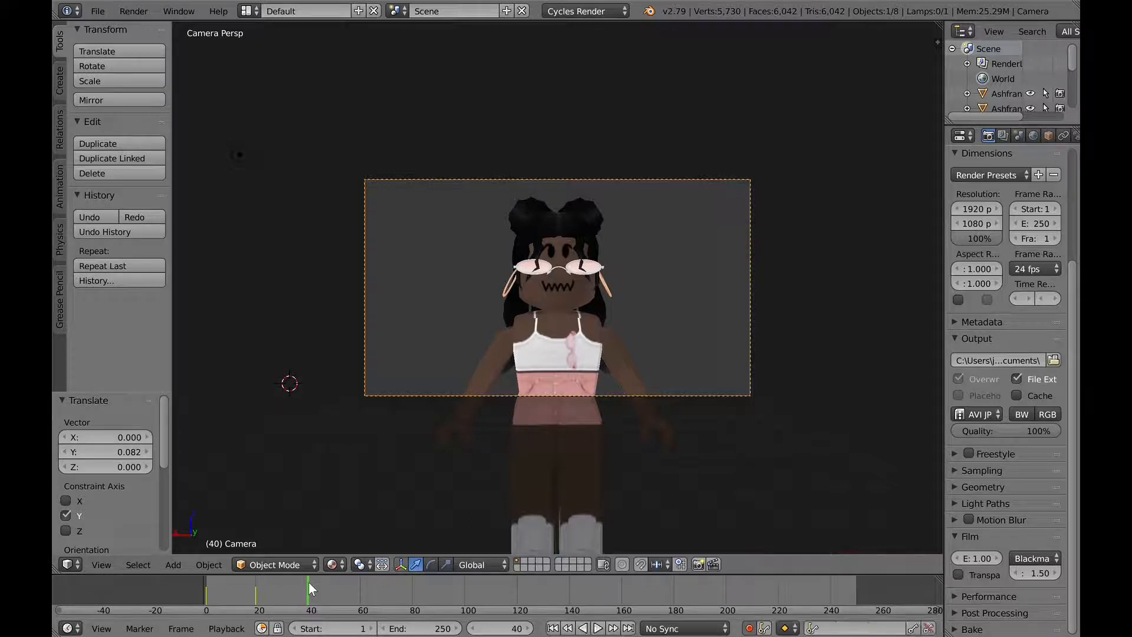
{"action": "right_click", "coordinate": [620, 356]}
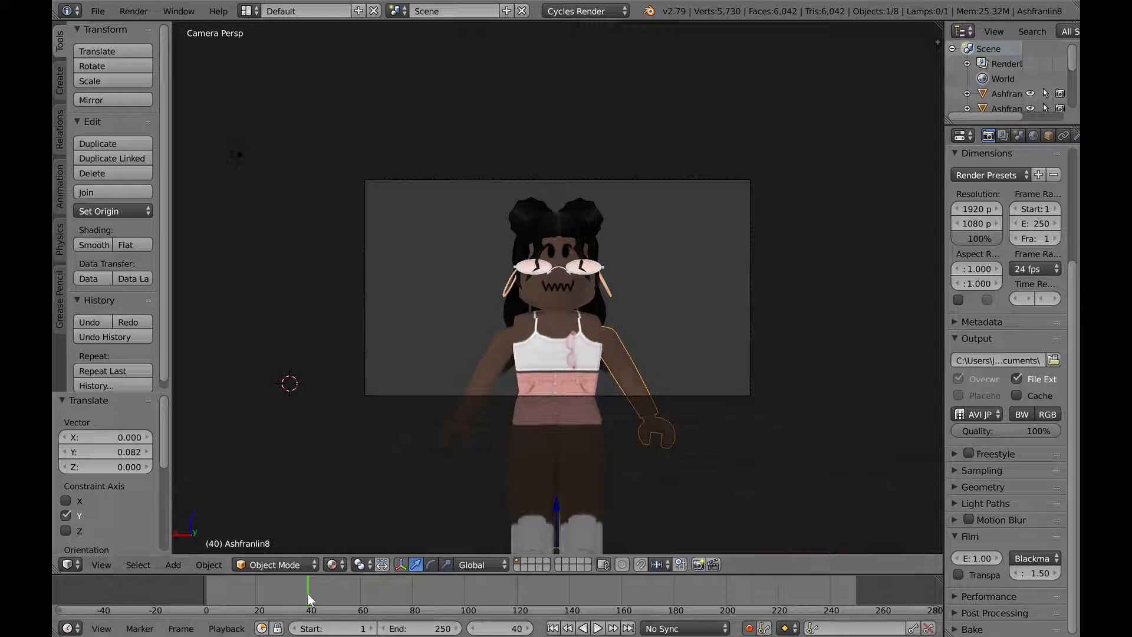
{"action": "left_click", "coordinate": [114, 210]}
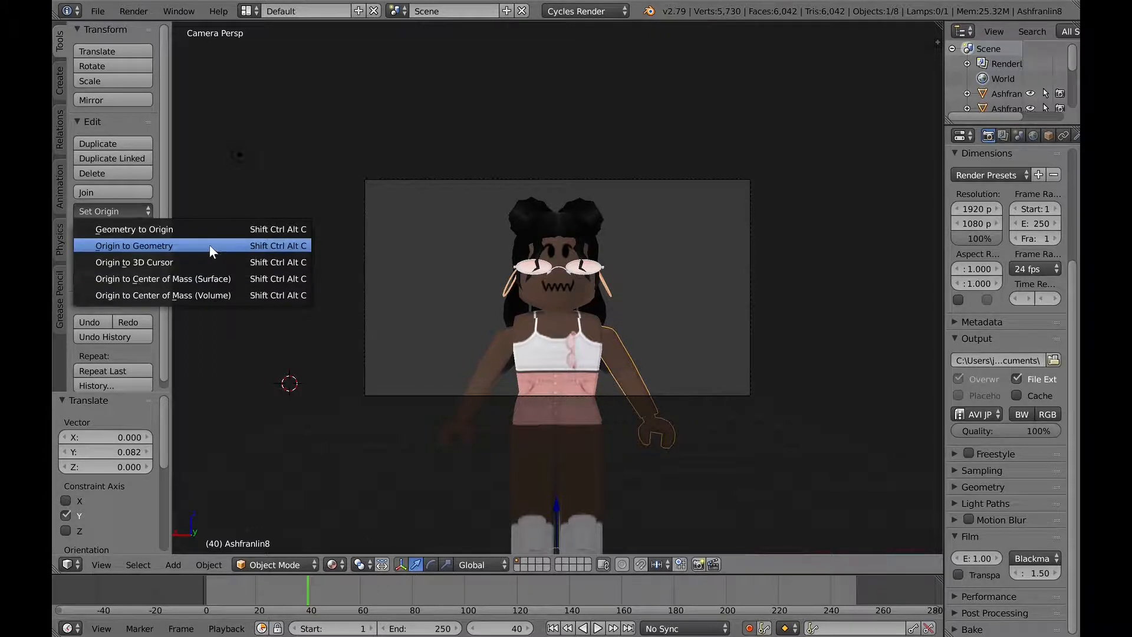
{"action": "left_click", "coordinate": [210, 246]}
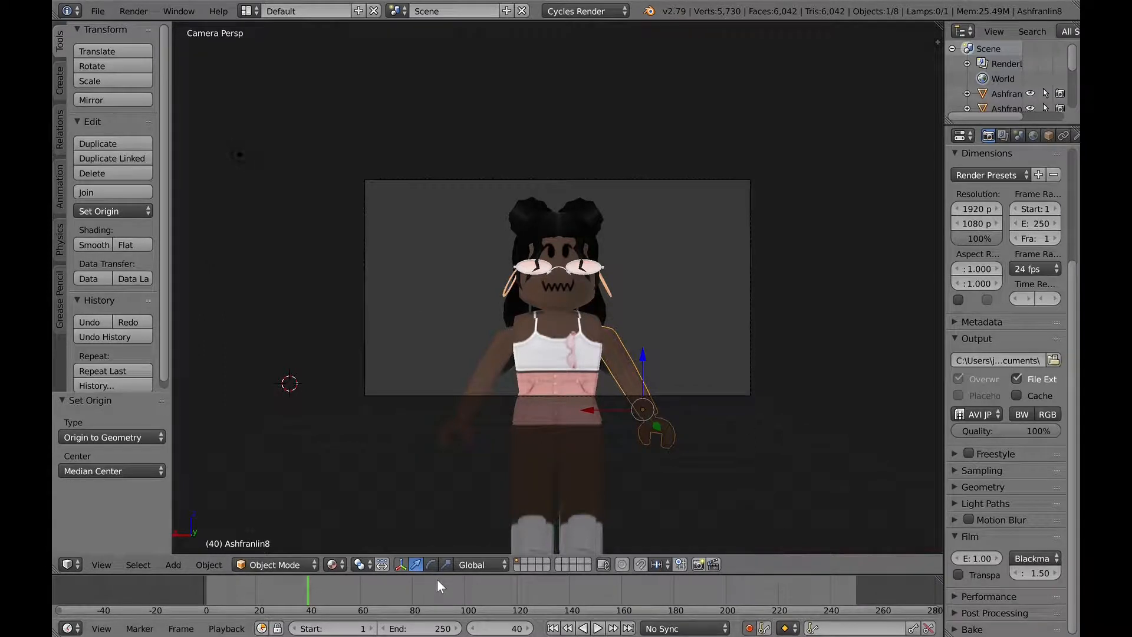
Step: Go to frame 20 and move the left arm 0.054 along the X axis, recording its starting keyframe
{"action": "key", "text": "alt+shift+a"}
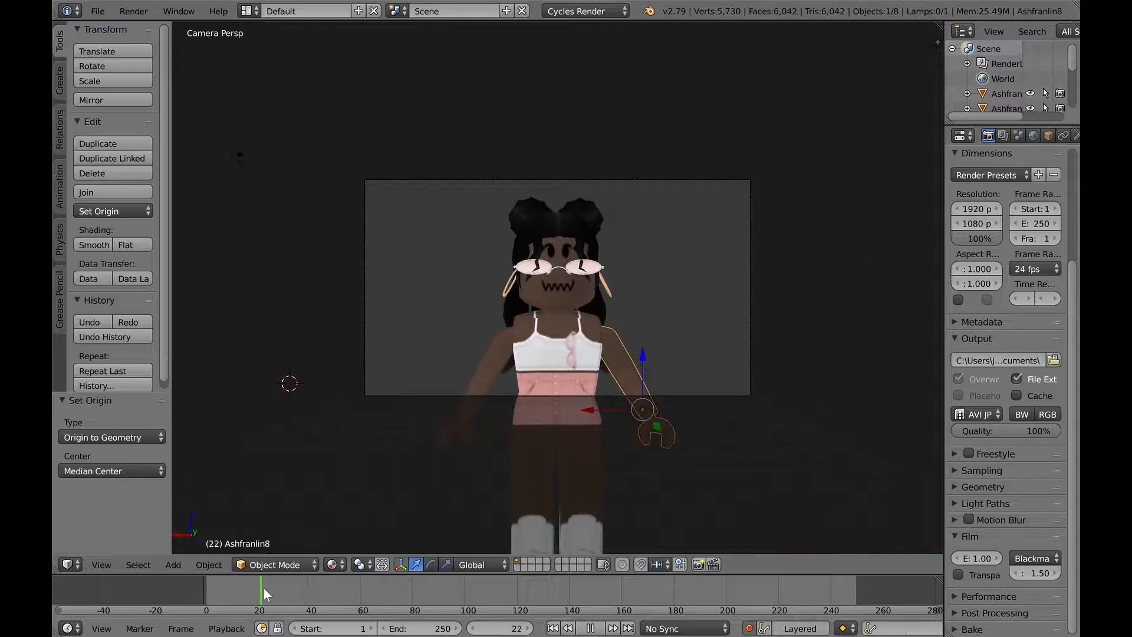
{"action": "mouse_move", "coordinate": [256, 590]}
{"action": "left_mouse_down"}
{"action": "mouse_move", "coordinate": [313, 592]}
{"action": "mouse_move", "coordinate": [254, 583]}
{"action": "left_mouse_up"}
{"action": "key", "text": "alt+a"}
{"action": "key", "text": "alt+a"}
{"action": "key", "text": "alt+a"}
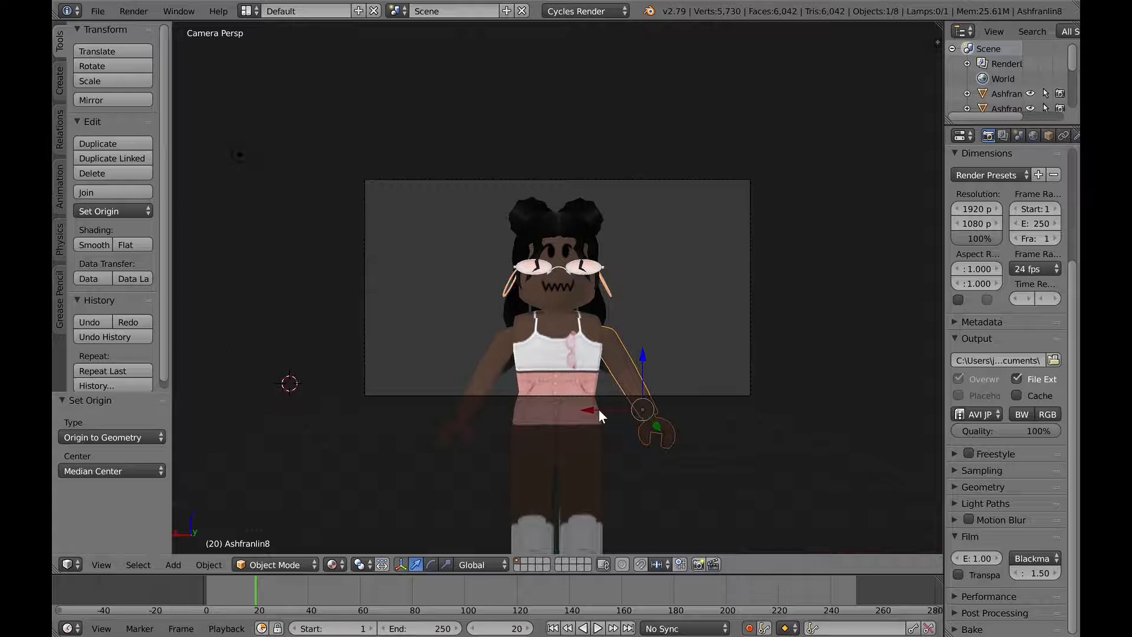
{"action": "key", "text": "g"}
{"action": "key", "text": "x"}
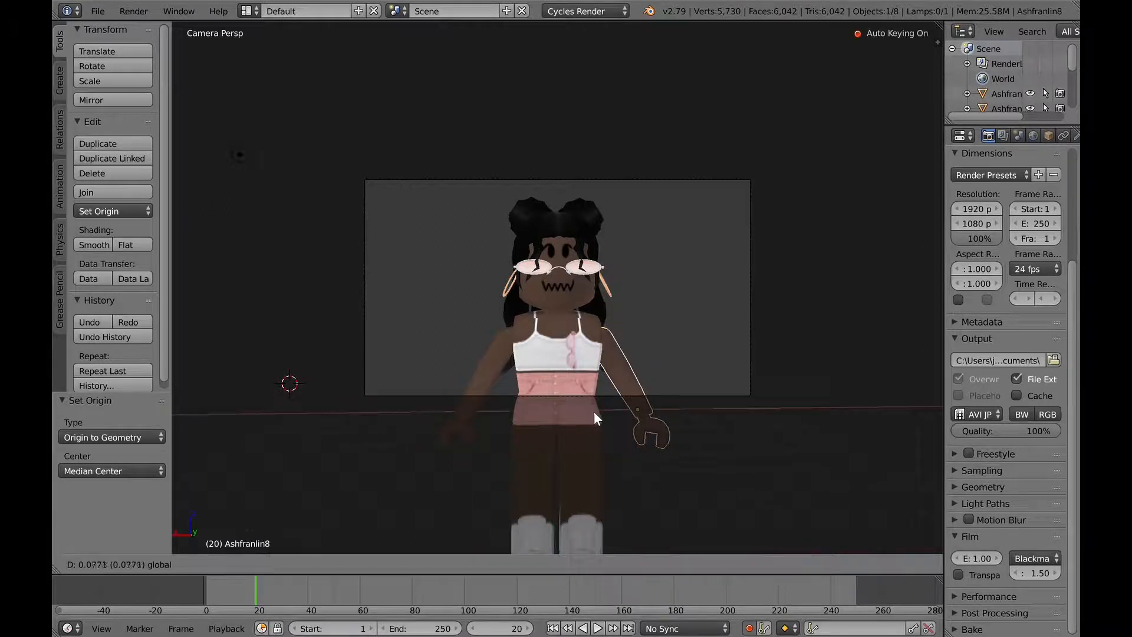
{"action": "left_click", "coordinate": [595, 411]}
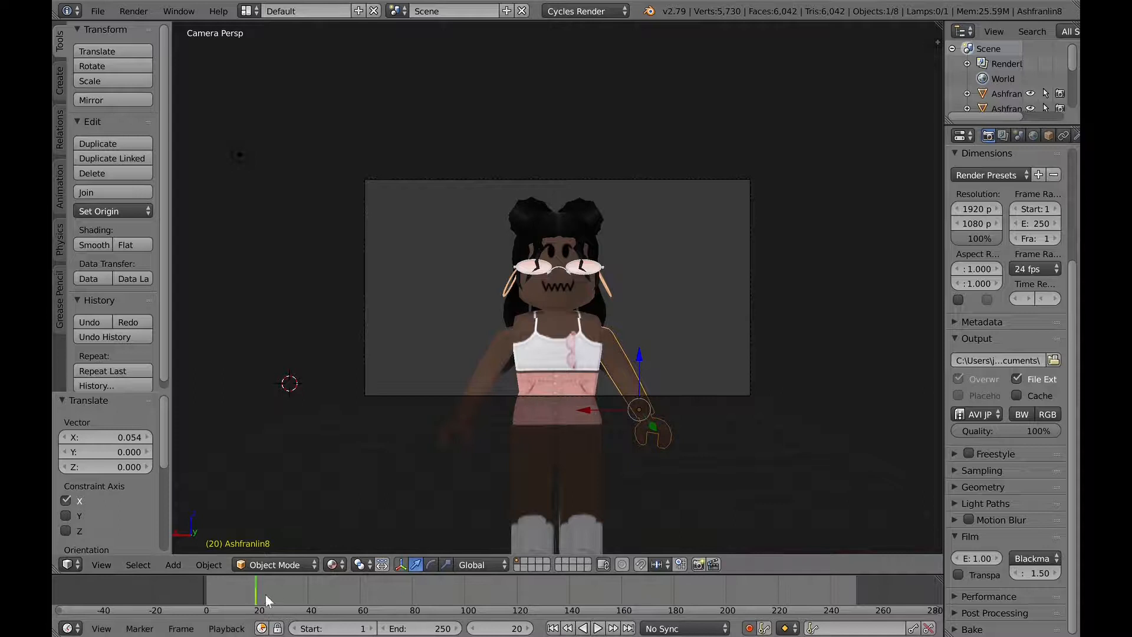
Step: Go to frame 40 and turn off automatic keyframe insertion
{"action": "left_click_drag", "start_coordinate": [271, 589], "coordinate": [306, 589]}
{"action": "left_click", "coordinate": [748, 629]}
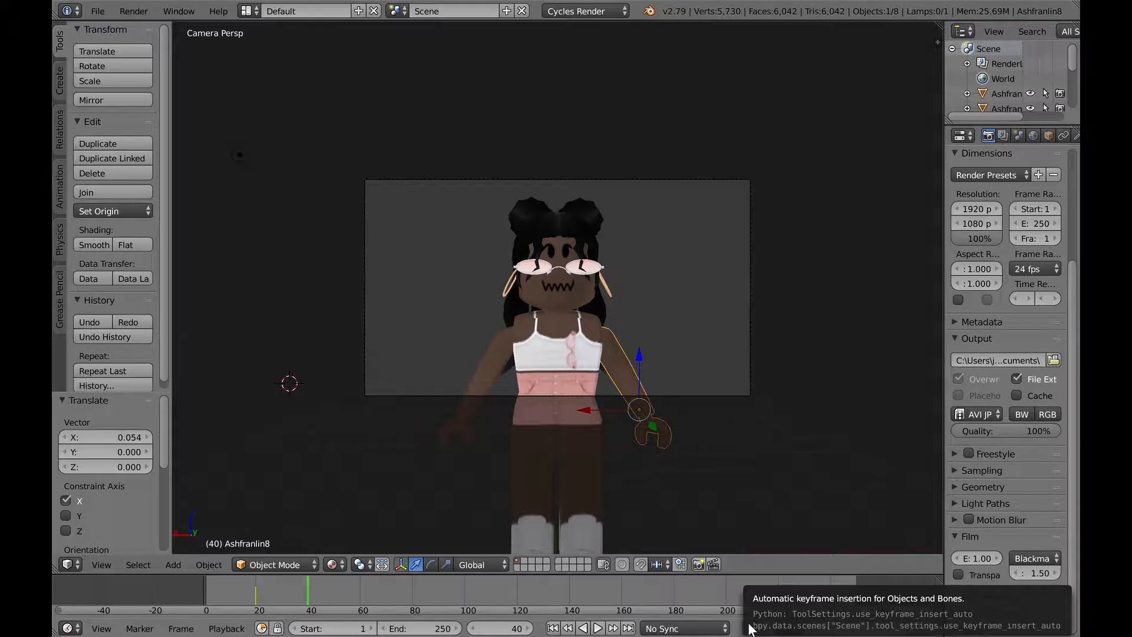
{"action": "left_click", "coordinate": [750, 629]}
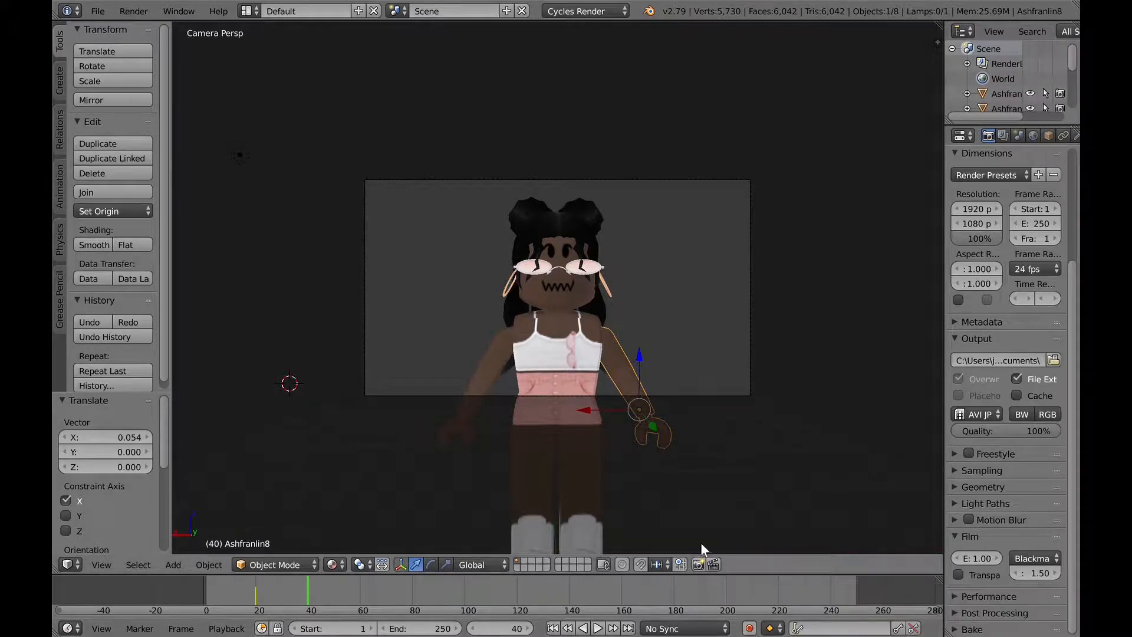
Step: Rotate the avatar's left arm 107° about the global Y axis so the hand points upward
{"action": "left_click", "coordinate": [489, 560]}
{"action": "left_click", "coordinate": [430, 565]}
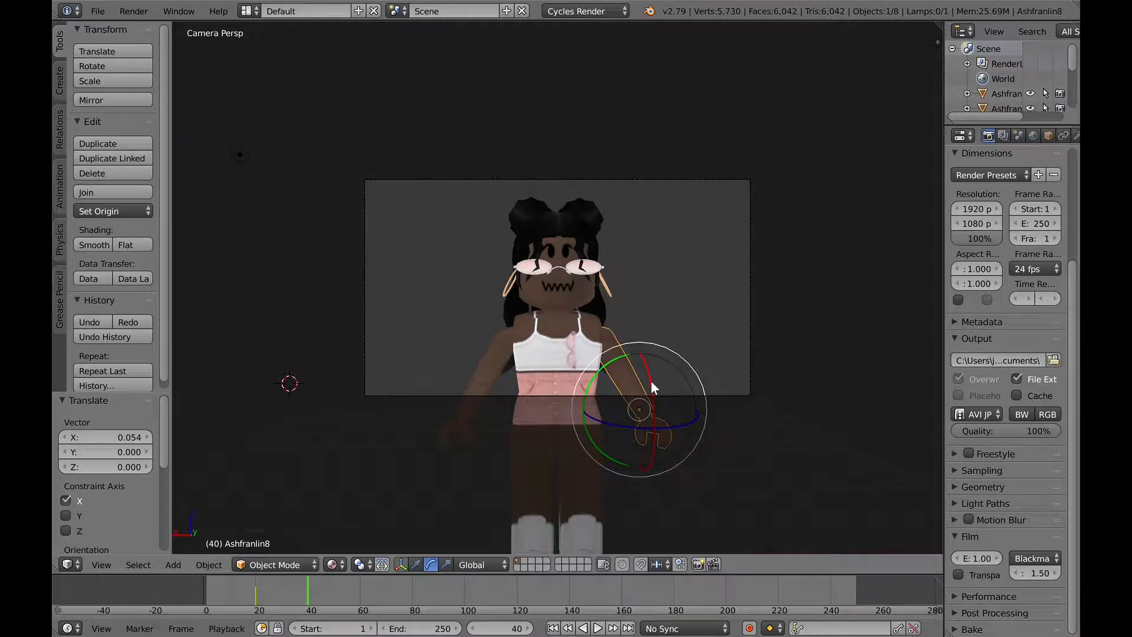
{"action": "left_click_drag", "start_coordinate": [651, 382], "coordinate": [515, 490]}
Step: Raise the rotated left arm 1.6 along the Z axis to the shoulder and lower it slightly to fit
{"action": "left_click", "coordinate": [416, 564]}
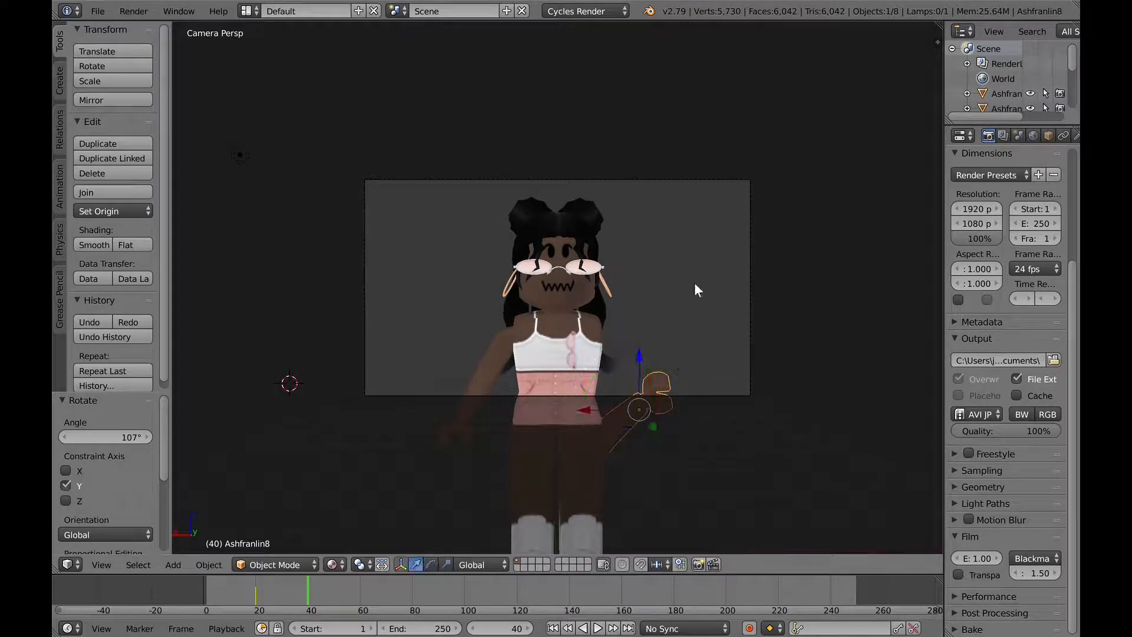
{"action": "left_click_drag", "start_coordinate": [638, 350], "coordinate": [638, 244]}
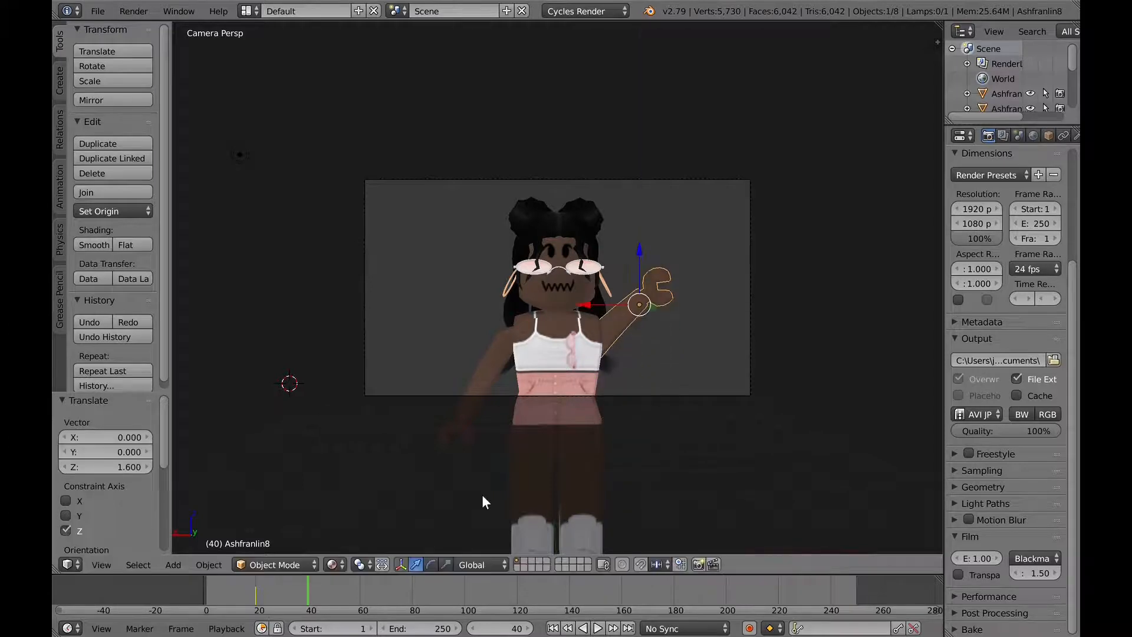
{"action": "left_click", "coordinate": [429, 567]}
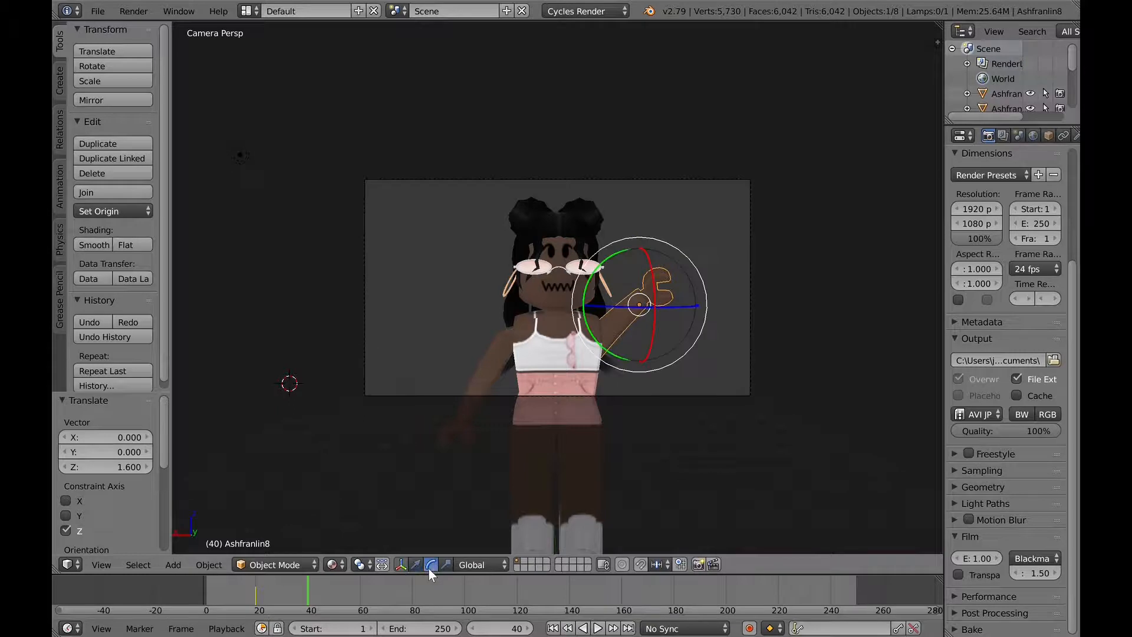
{"action": "left_click", "coordinate": [416, 565]}
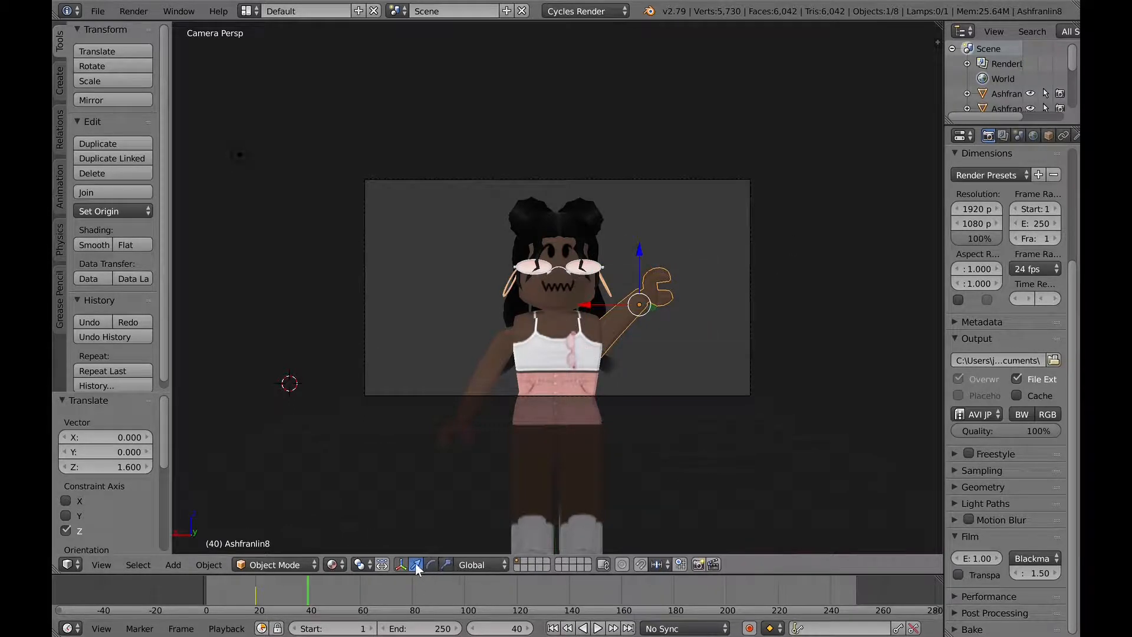
{"action": "left_click_drag", "start_coordinate": [642, 253], "coordinate": [638, 259]}
Step: Rotate the raised left arm 366° about the Z axis and 8.37° about the X axis
{"action": "left_click", "coordinate": [430, 565]}
{"action": "left_click_drag", "start_coordinate": [699, 309], "coordinate": [147, 312]}
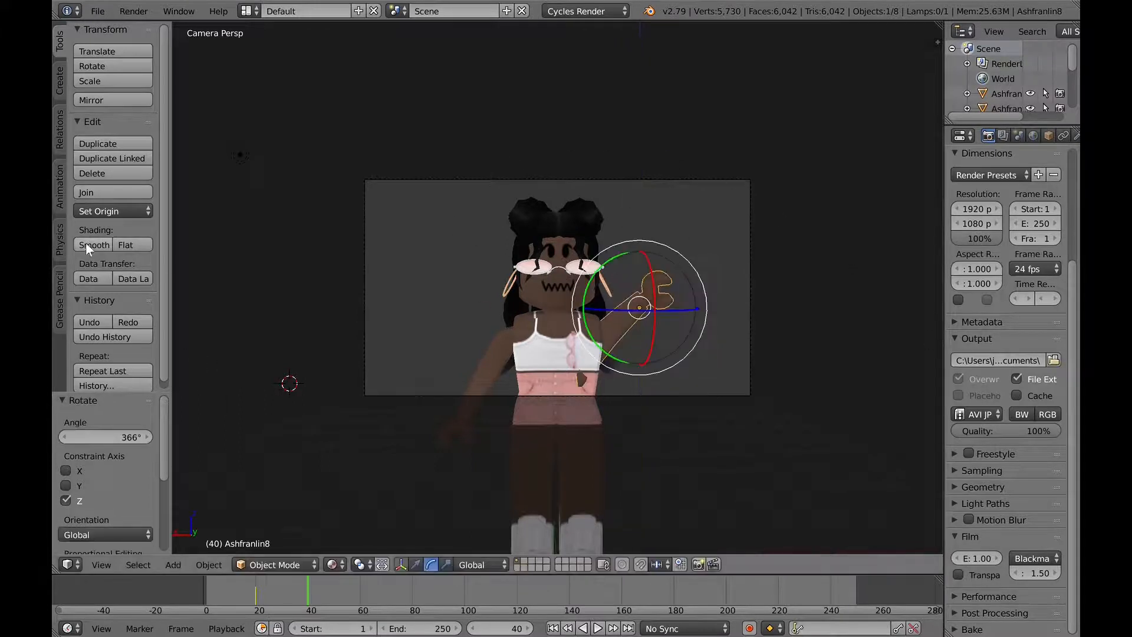
{"action": "left_click_drag", "start_coordinate": [621, 255], "coordinate": [647, 215]}
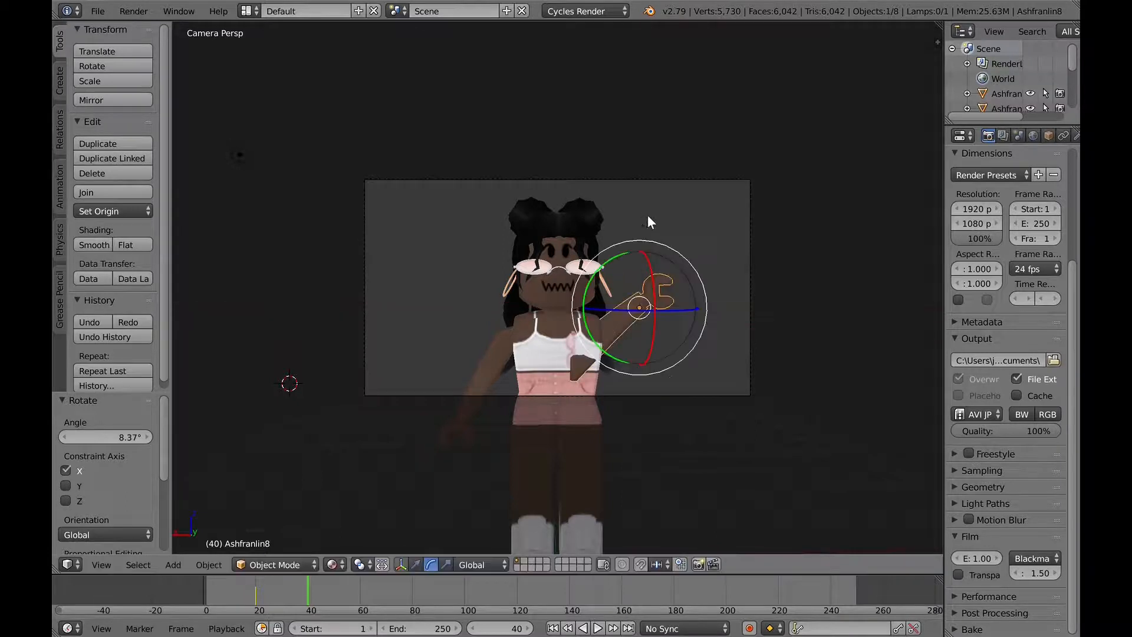
Step: Undo the raised arm's latest rotations and its move up to the shoulder
{"action": "left_click_drag", "start_coordinate": [675, 318], "coordinate": [645, 330]}
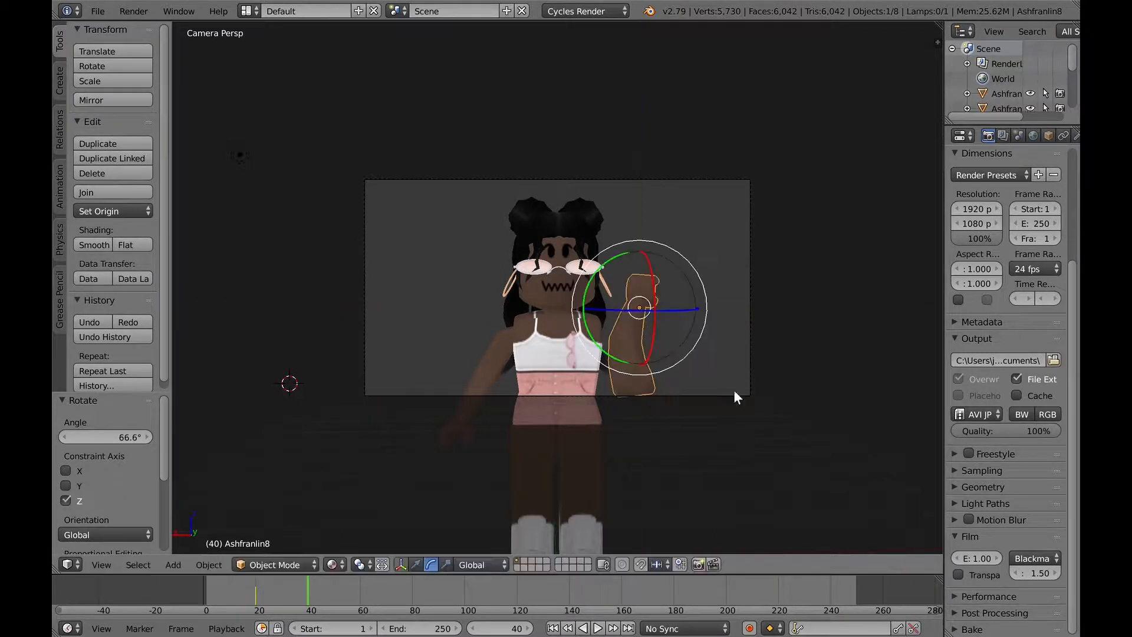
{"action": "key", "text": "ctrl+z"}
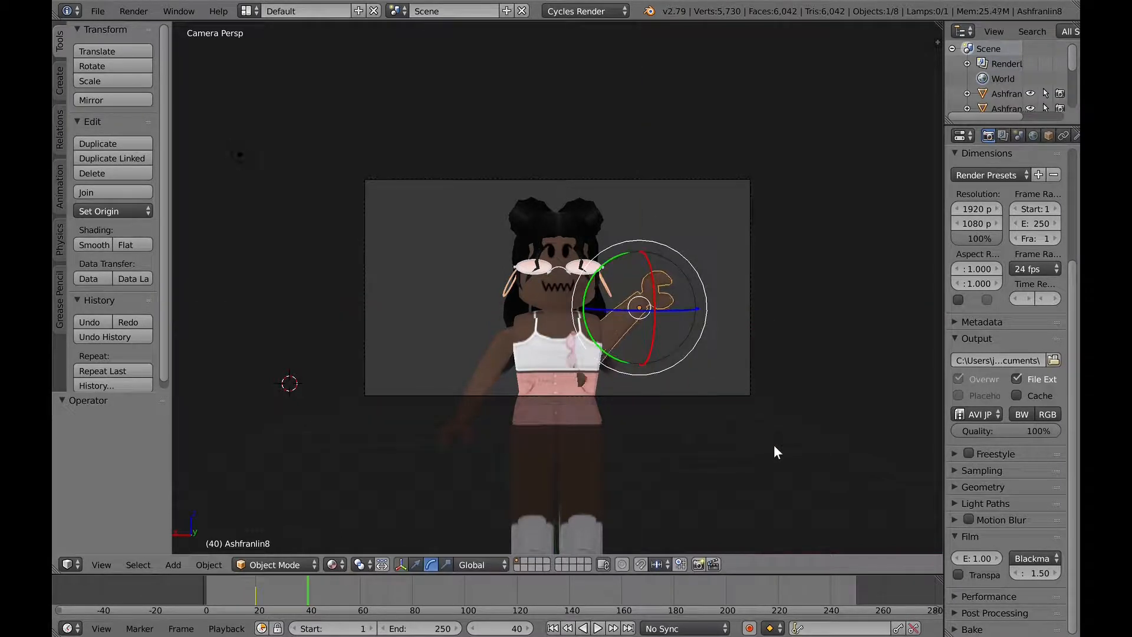
{"action": "key", "text": "ctrl+z"}
{"action": "key", "text": "ctrl+z"}
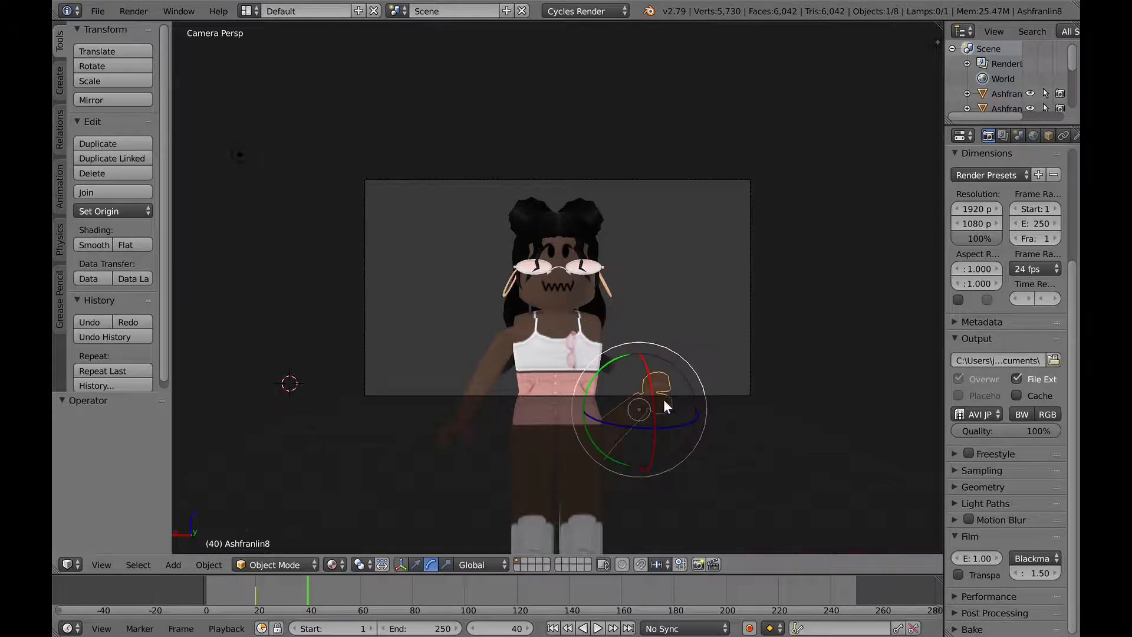
Step: Try to raise the arm 1.771 along the Z axis and scale it along Z and X
{"action": "left_click", "coordinate": [383, 564]}
{"action": "key", "text": "g"}
{"action": "key", "text": "z"}
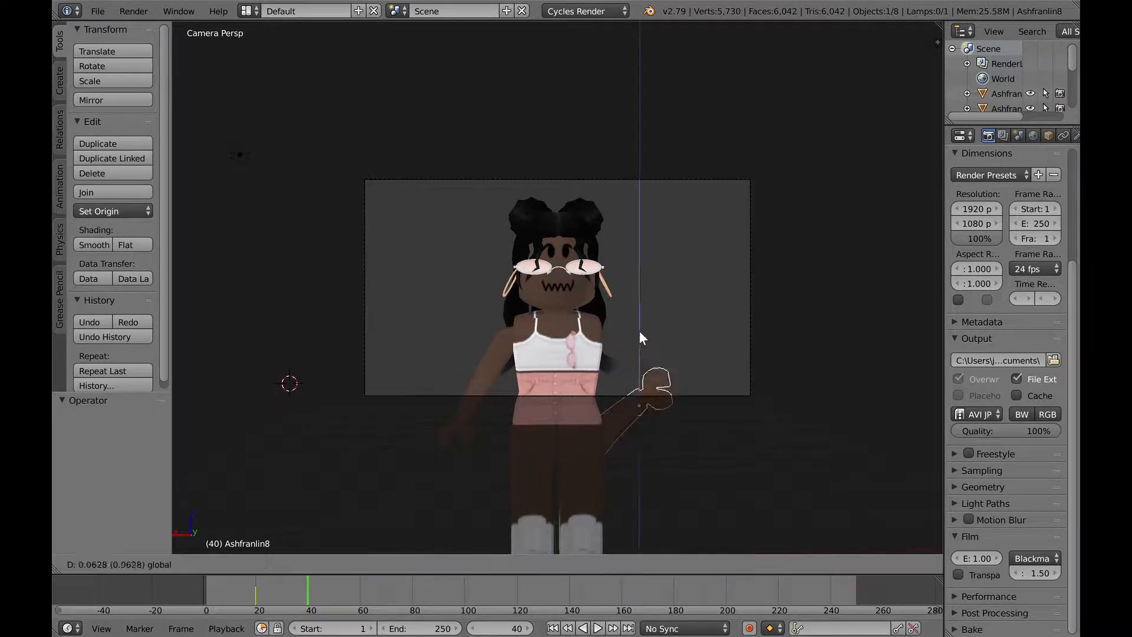
{"action": "left_click", "coordinate": [635, 239]}
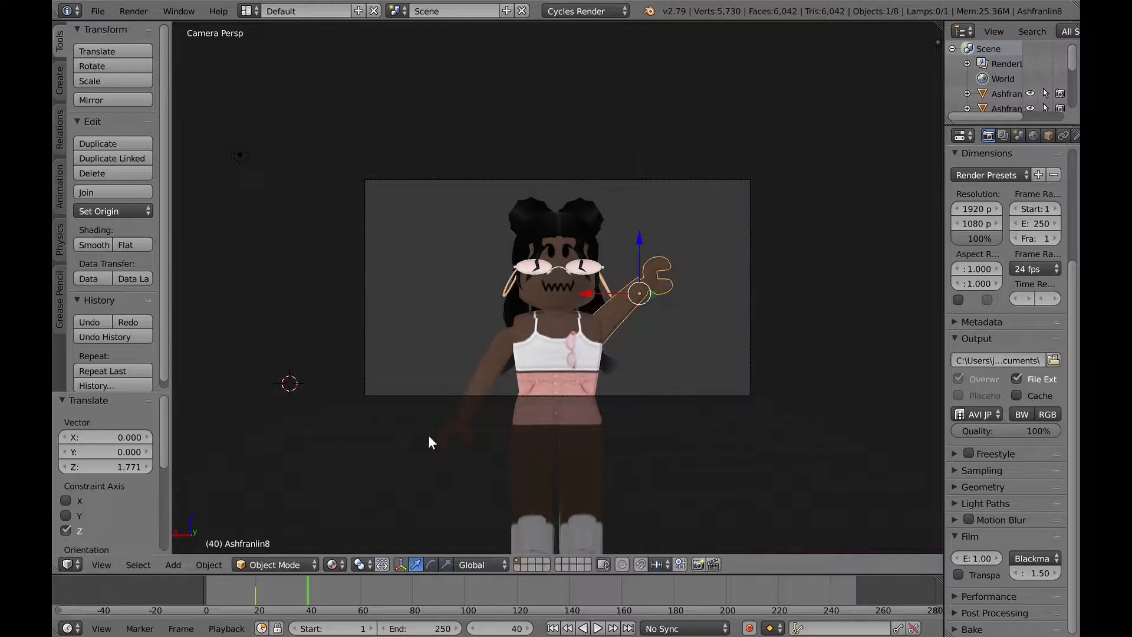
{"action": "left_click", "coordinate": [446, 564]}
{"action": "left_click_drag", "start_coordinate": [638, 242], "coordinate": [688, 293]}
{"action": "left_click_drag", "start_coordinate": [583, 294], "coordinate": [656, 338]}
{"action": "key", "text": "ctrl+z"}
{"action": "key", "text": "ctrl+z"}
{"action": "key", "text": "ctrl+z"}
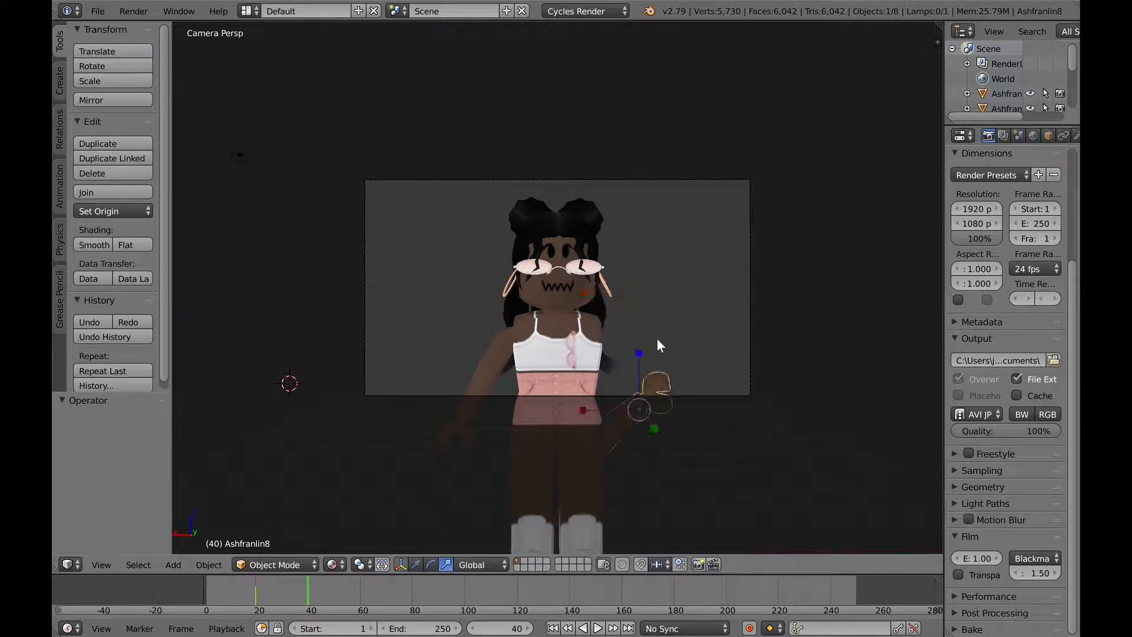
Step: Raise the arm 1.445 along the Z axis to the shoulder and turn on automatic keyframe insertion
{"action": "left_click", "coordinate": [416, 564]}
{"action": "left_click_drag", "start_coordinate": [635, 358], "coordinate": [634, 263]}
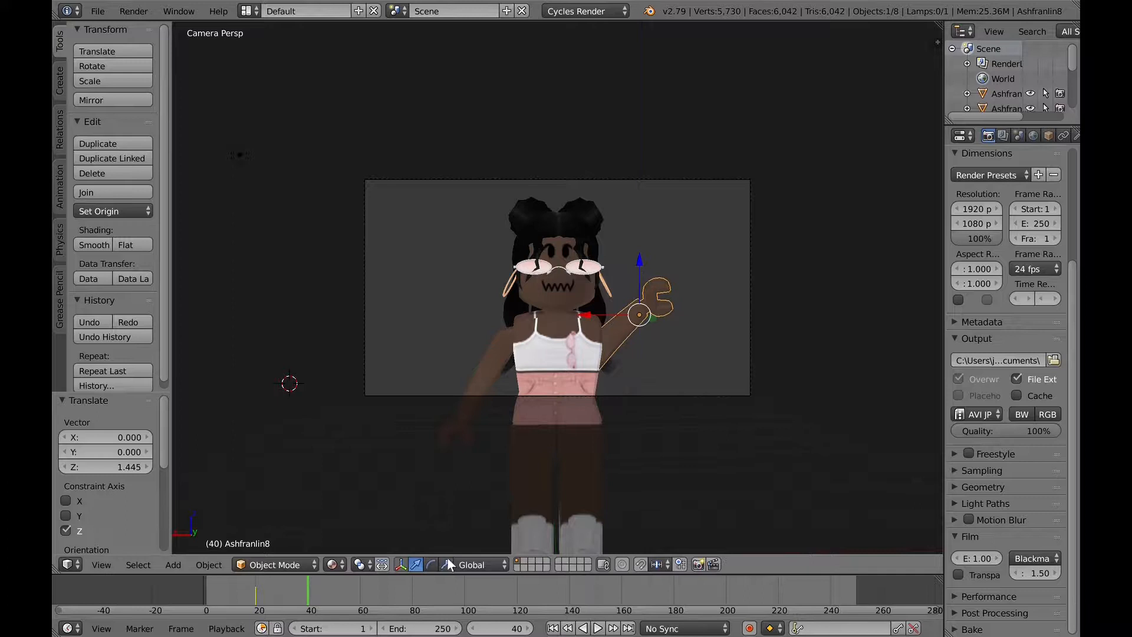
{"action": "left_click", "coordinate": [432, 564]}
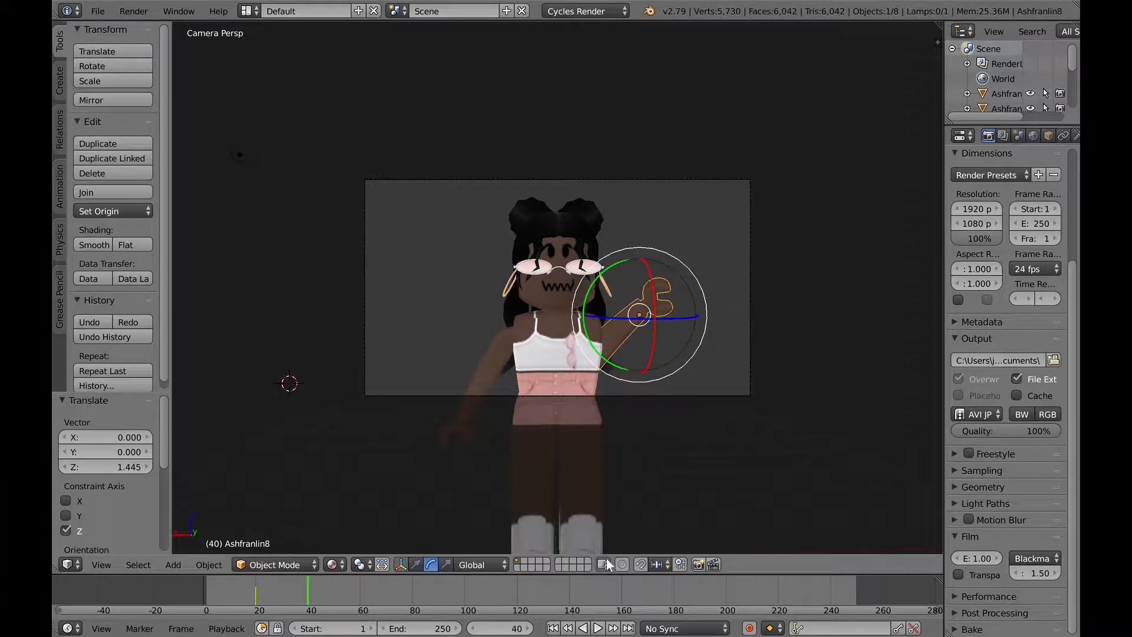
{"action": "left_click", "coordinate": [749, 628]}
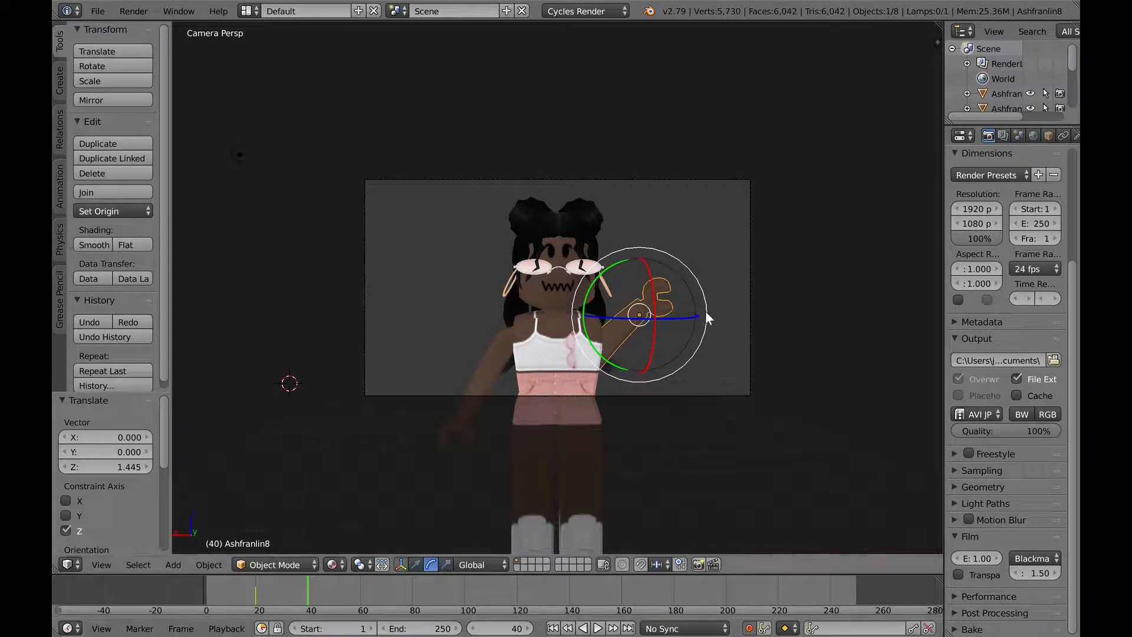
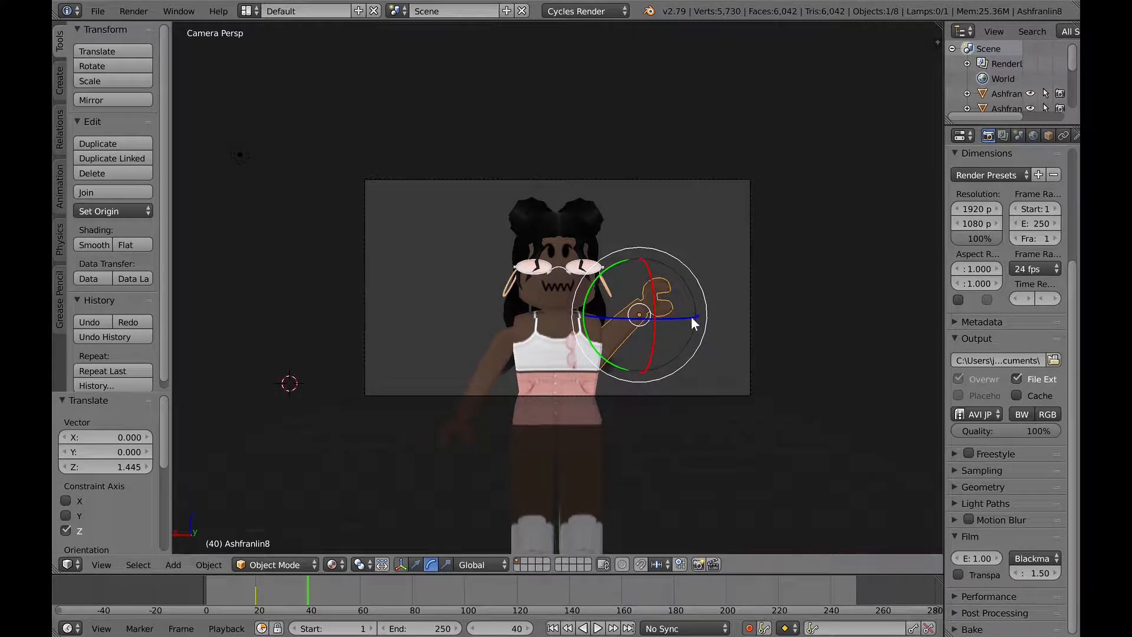
Step: Rotate the raised arm slightly about the global Y axis at frame 40 to keyframe the start of the wave
{"action": "mouse_move", "coordinate": [679, 315]}
{"action": "left_mouse_down"}
{"action": "mouse_move", "coordinate": [685, 325]}
{"action": "mouse_move", "coordinate": [668, 316]}
{"action": "left_mouse_up"}
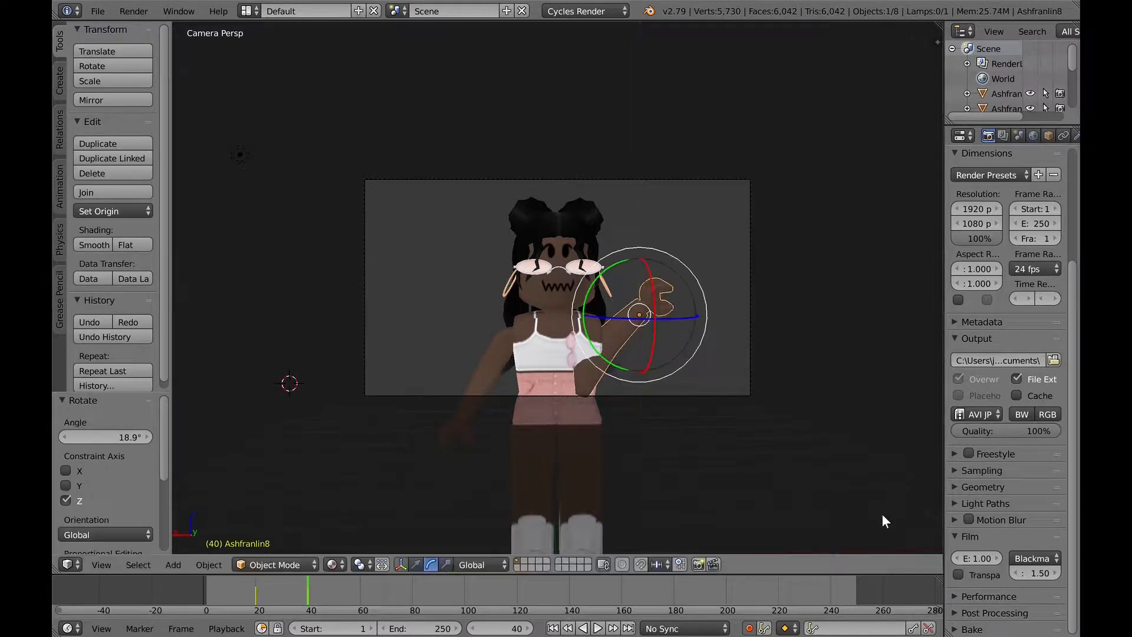
{"action": "key", "text": "ctrl+z"}
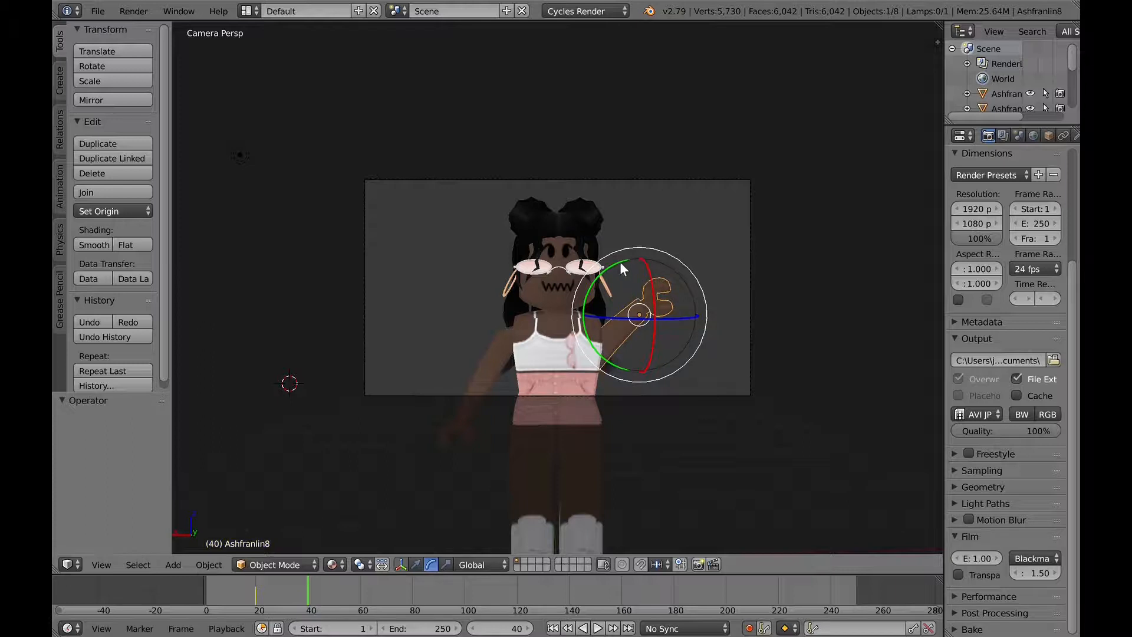
{"action": "left_click_drag", "start_coordinate": [616, 260], "coordinate": [608, 275]}
Step: Go to frame 60 and rotate the arm -20.1° about the global Y axis to keyframe an outward swing
{"action": "left_click_drag", "start_coordinate": [342, 584], "coordinate": [359, 582]}
{"action": "left_click_drag", "start_coordinate": [677, 317], "coordinate": [659, 327]}
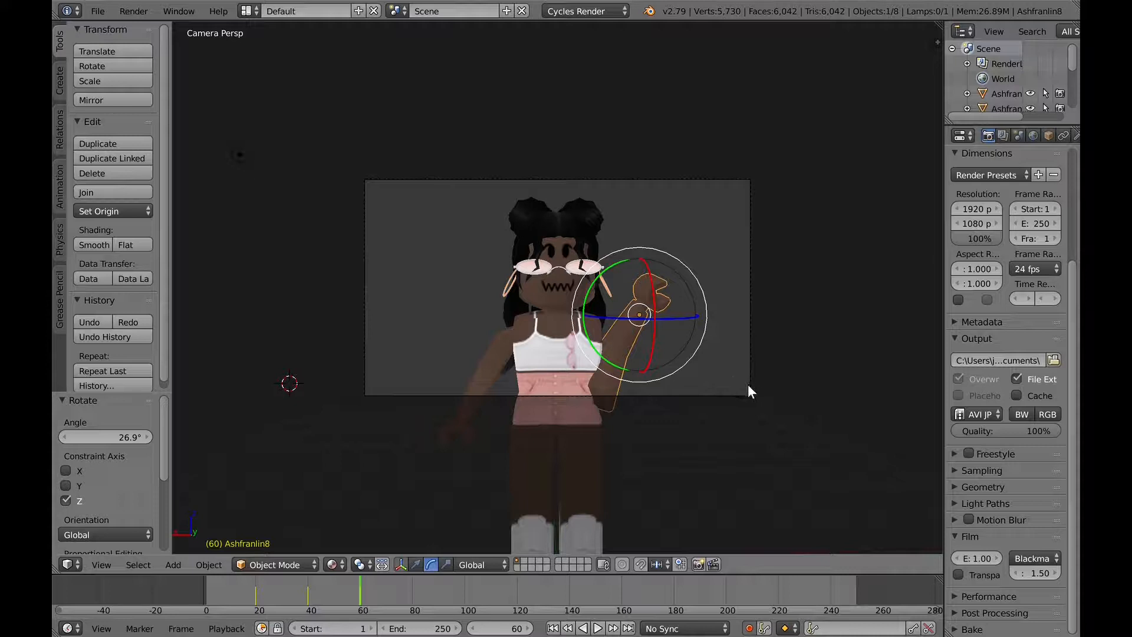
{"action": "key", "text": "ctrl+z"}
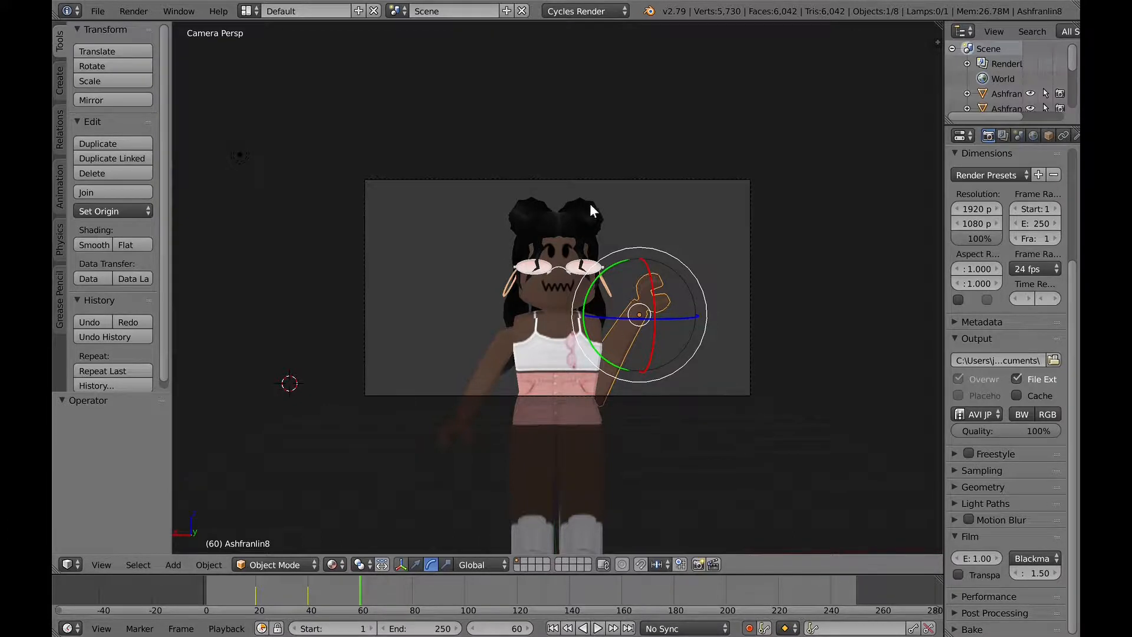
{"action": "left_click_drag", "start_coordinate": [611, 263], "coordinate": [632, 258]}
Step: Keyframe the arm rotated 13.4° about the global Y axis at frame 80 and play the animation from frame 1
{"action": "left_click_drag", "start_coordinate": [363, 599], "coordinate": [411, 593]}
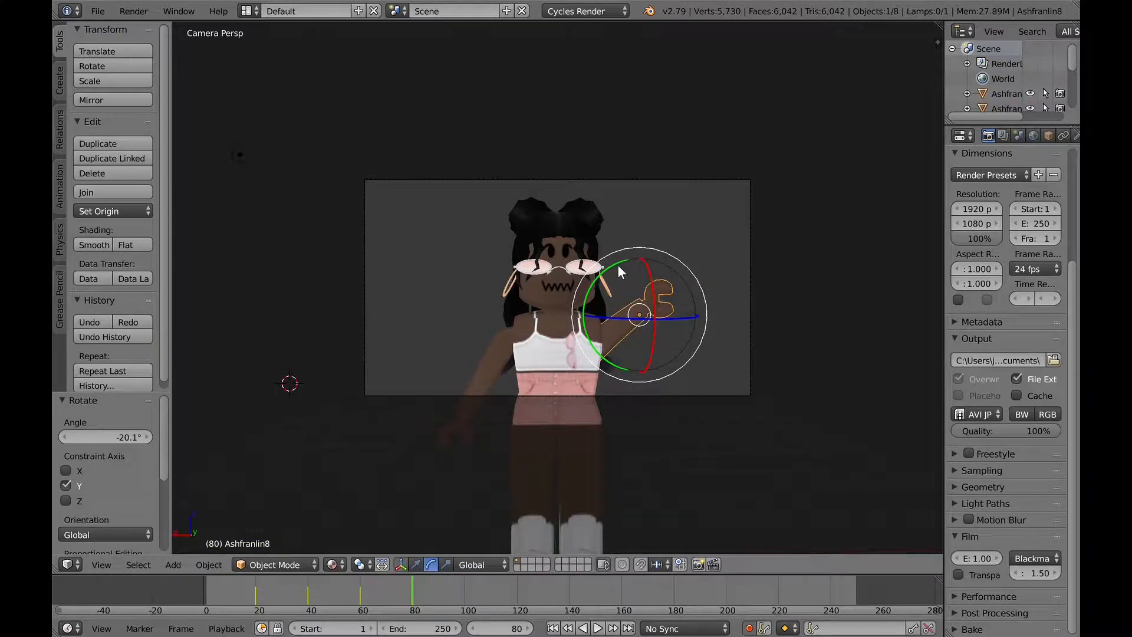
{"action": "left_click_drag", "start_coordinate": [617, 264], "coordinate": [607, 271]}
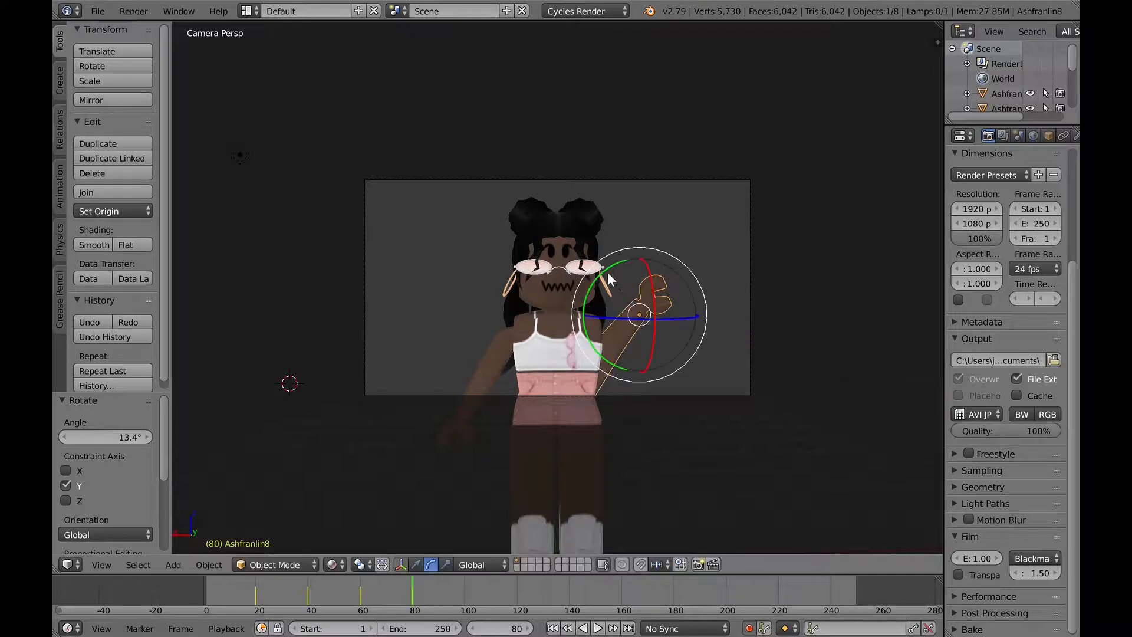
{"action": "left_click_drag", "start_coordinate": [484, 589], "coordinate": [207, 591]}
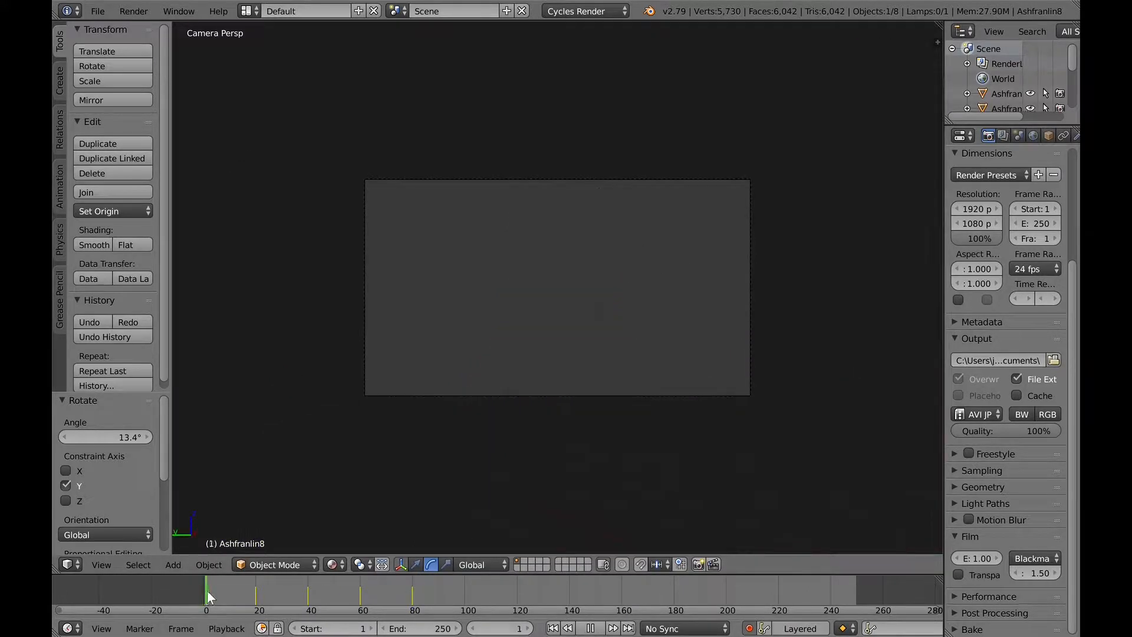
{"action": "left_click", "coordinate": [596, 629]}
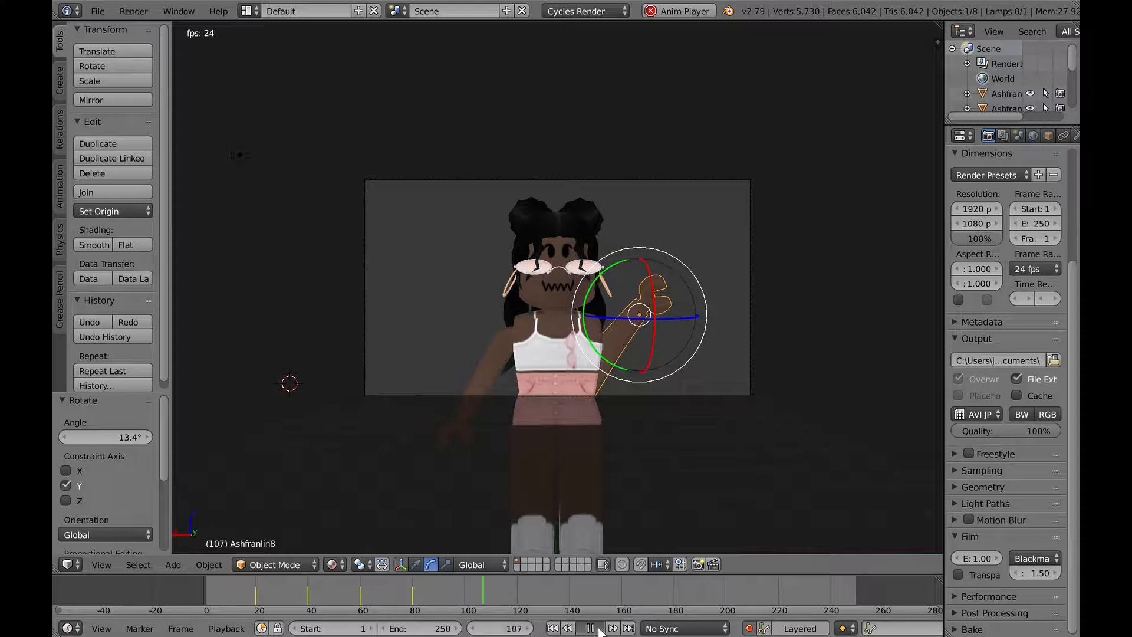
{"action": "left_click", "coordinate": [598, 627]}
Step: Try to rotate the arm -0.312° about the Z axis at frame 100
{"action": "left_click_drag", "start_coordinate": [483, 594], "coordinate": [465, 593]}
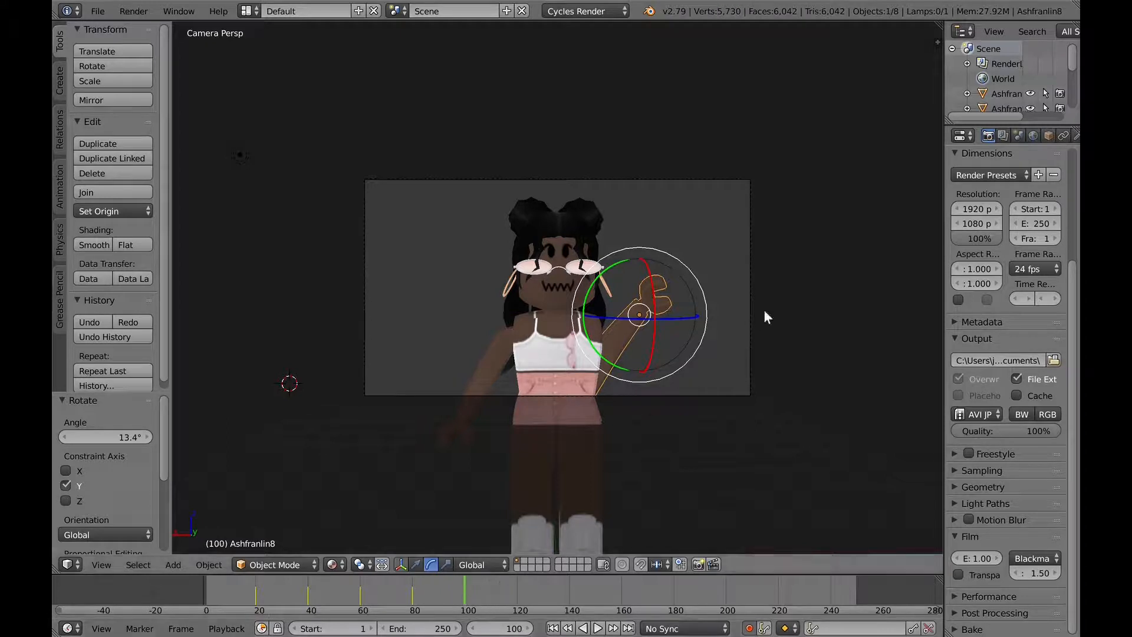
{"action": "left_click_drag", "start_coordinate": [694, 319], "coordinate": [694, 316]}
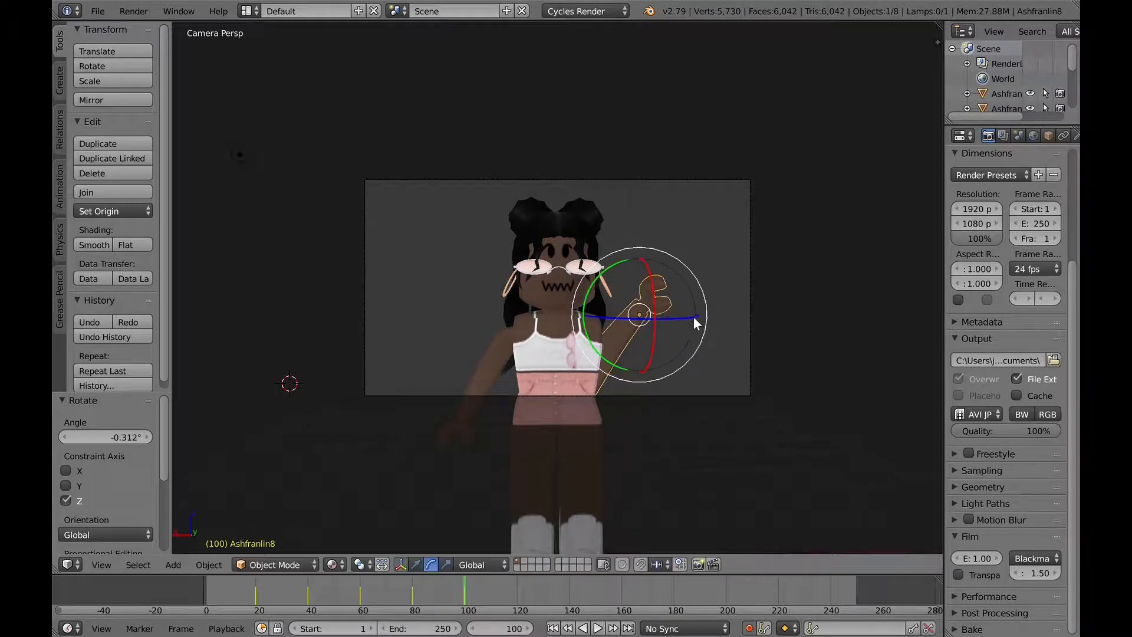
{"action": "key", "text": "shift+Left"}
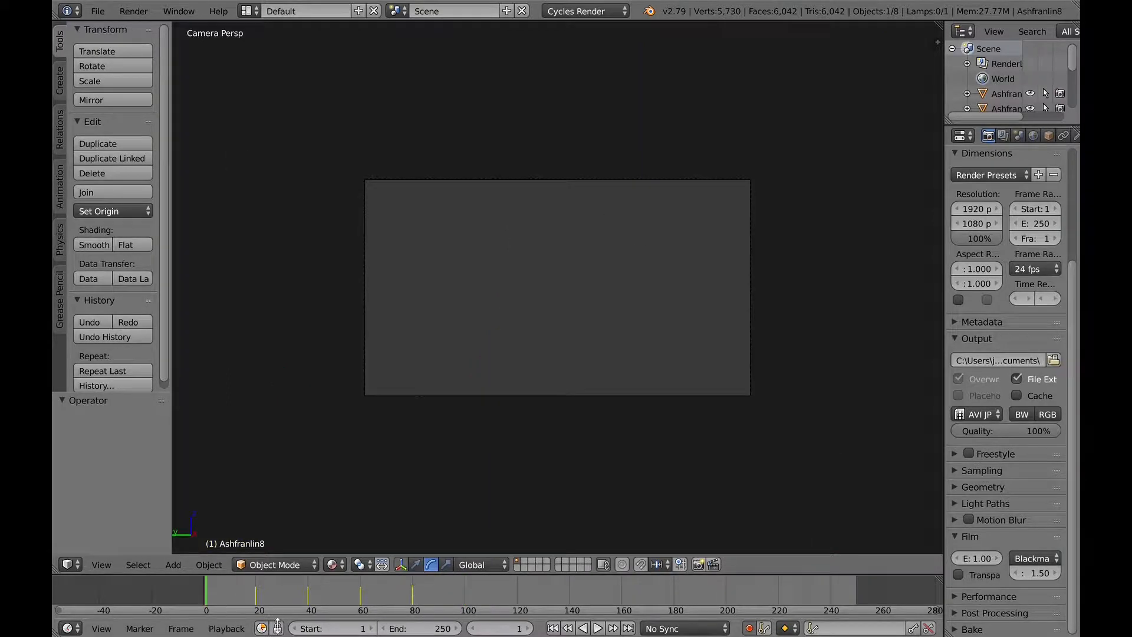
Step: Keyframe the arm rotated -14° about the global Y axis at frame 99 and play the animation from the start
{"action": "key", "text": "alt+a"}
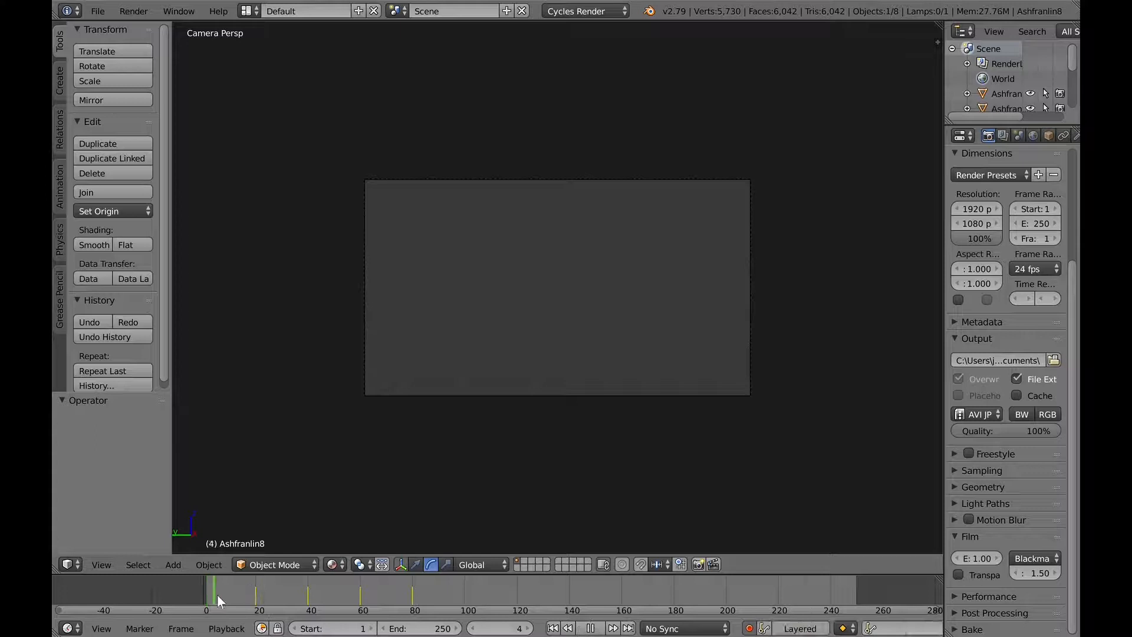
{"action": "left_click_drag", "start_coordinate": [272, 589], "coordinate": [462, 591]}
{"action": "key", "text": "alt+a"}
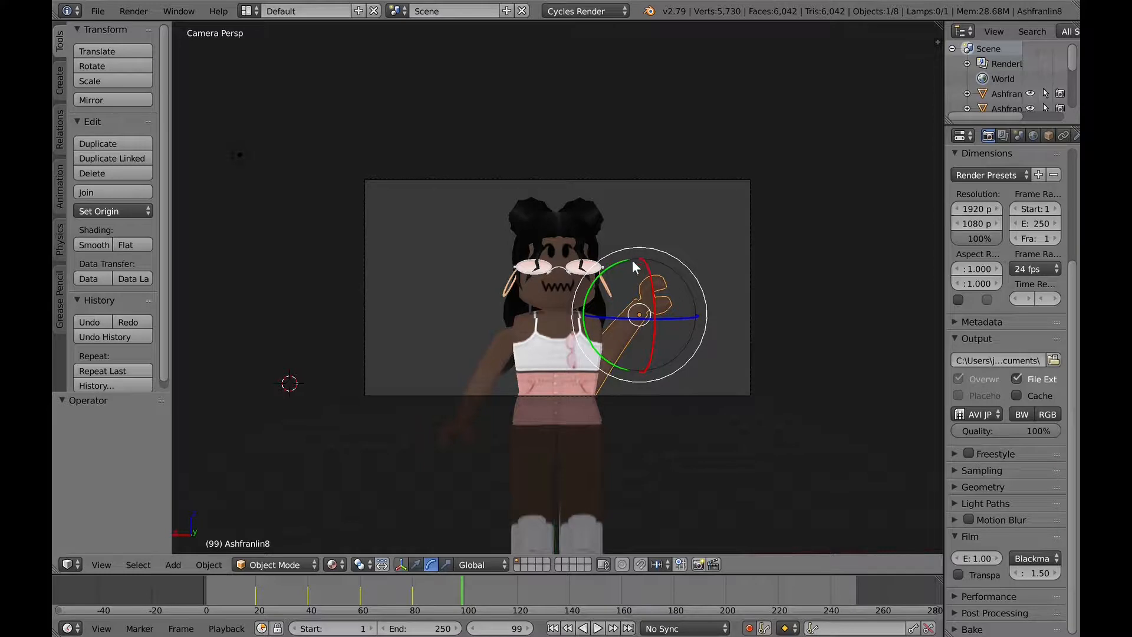
{"action": "left_click_drag", "start_coordinate": [620, 263], "coordinate": [633, 264]}
{"action": "left_click_drag", "start_coordinate": [497, 592], "coordinate": [208, 596]}
{"action": "left_click", "coordinate": [597, 627]}
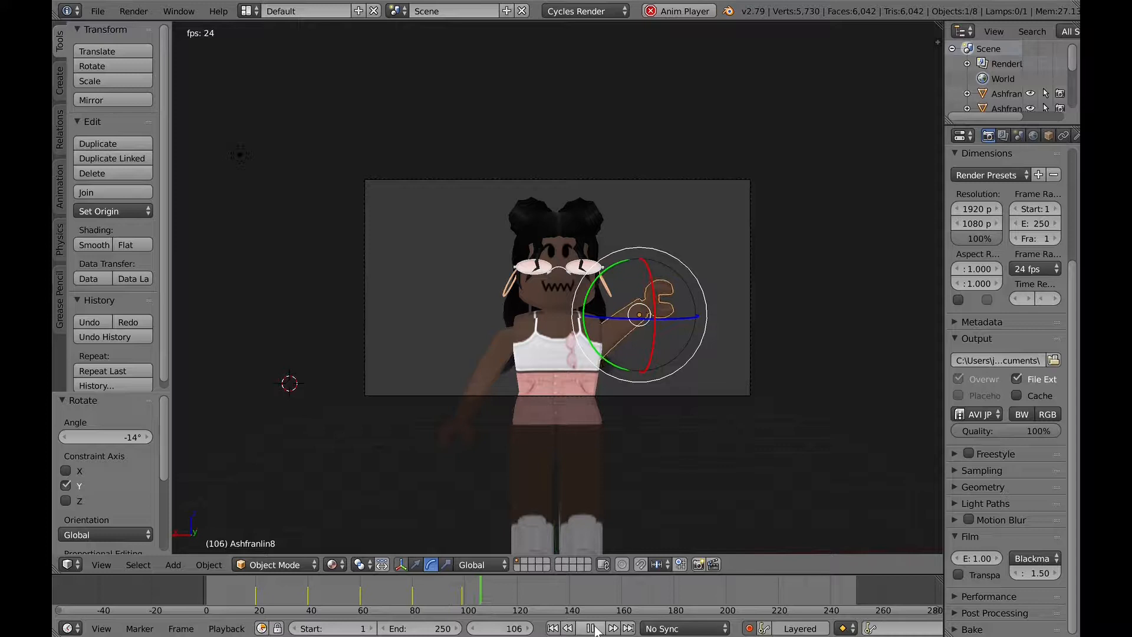
{"action": "left_click", "coordinate": [592, 629]}
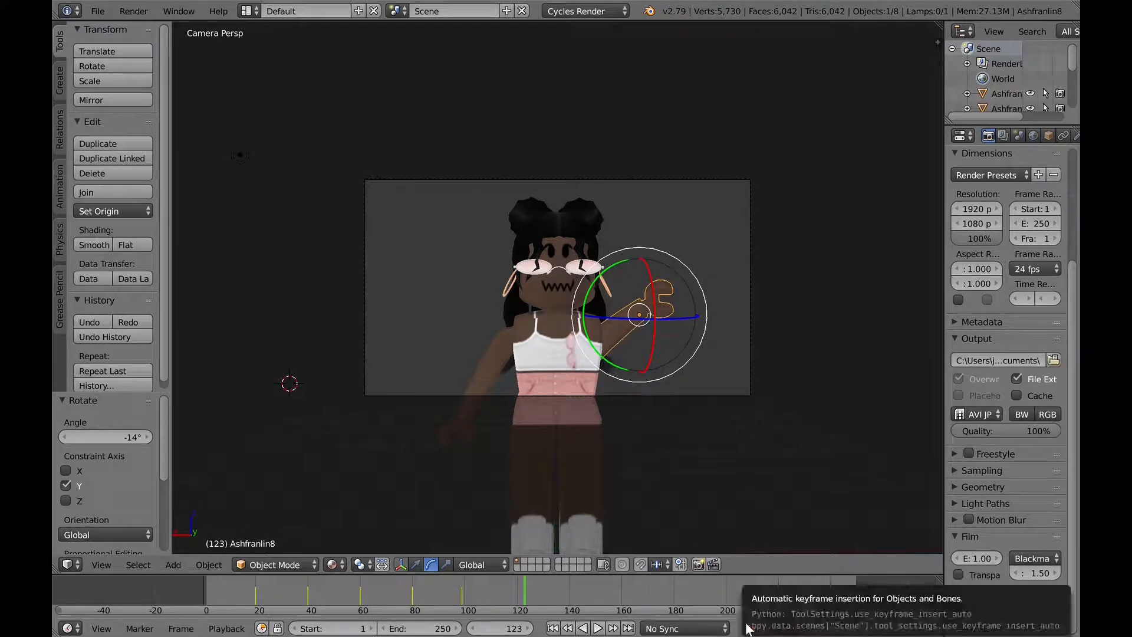
Step: Go to frame 20 and keyframe the avatar's head rotated 5.71° about the global Y axis
{"action": "left_click", "coordinate": [408, 591]}
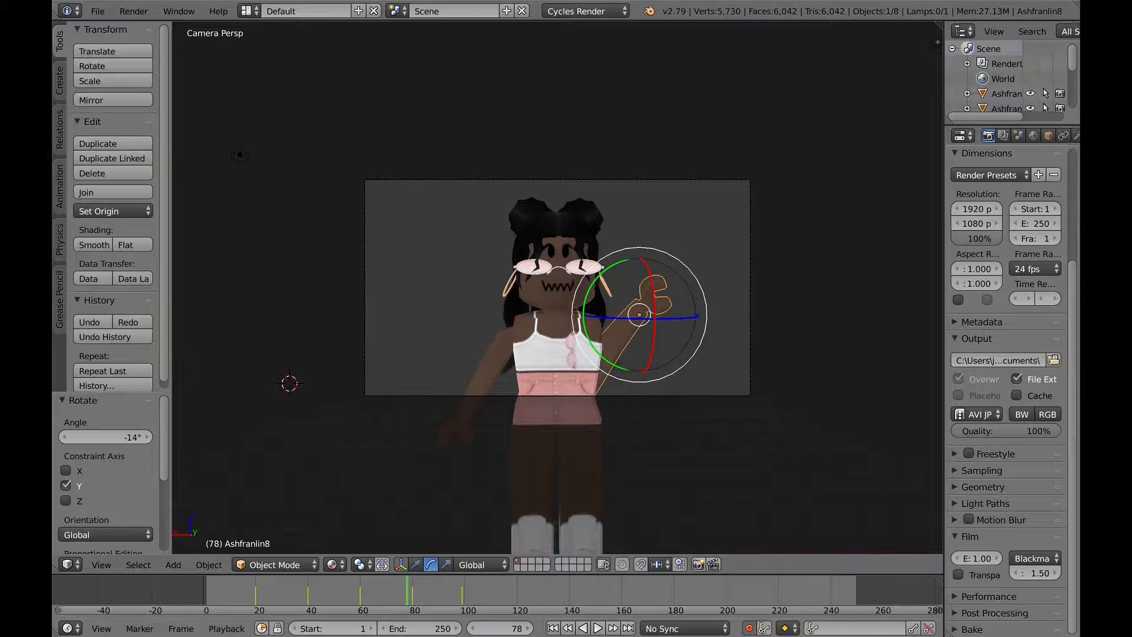
{"action": "left_click_drag", "start_coordinate": [408, 595], "coordinate": [256, 594]}
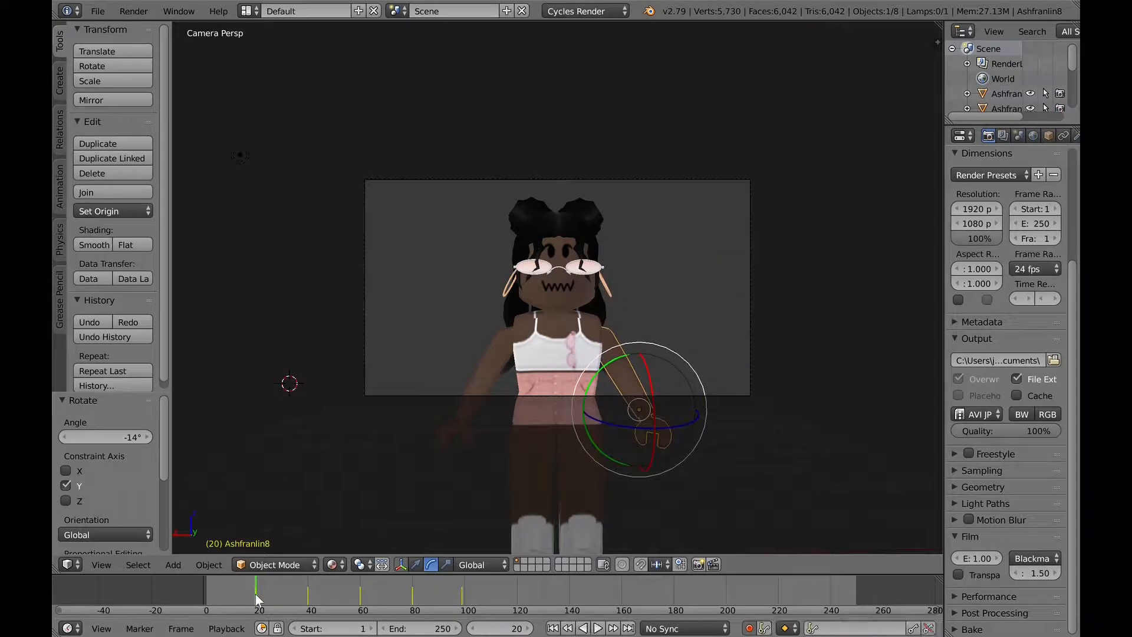
{"action": "right_click", "coordinate": [546, 273]}
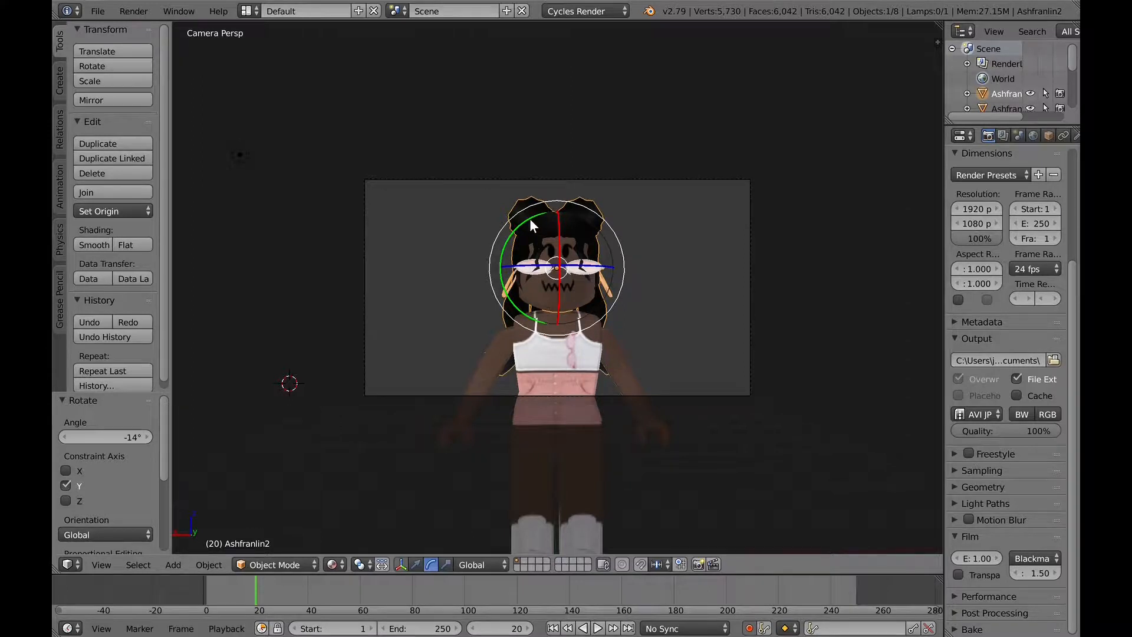
{"action": "key", "text": "r"}
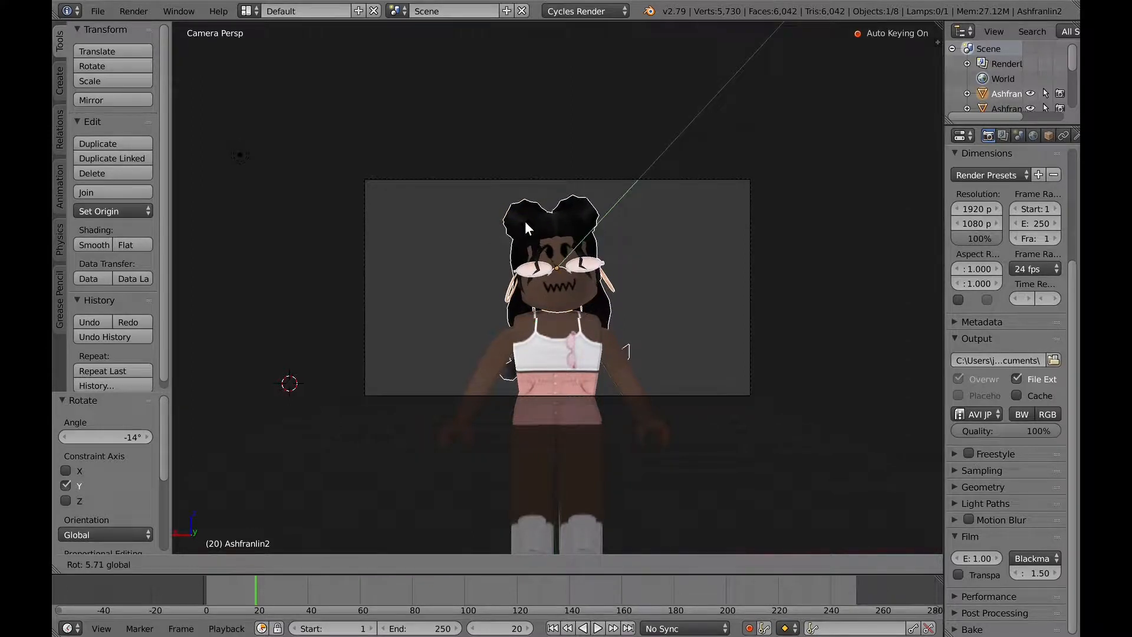
{"action": "left_click", "coordinate": [525, 221]}
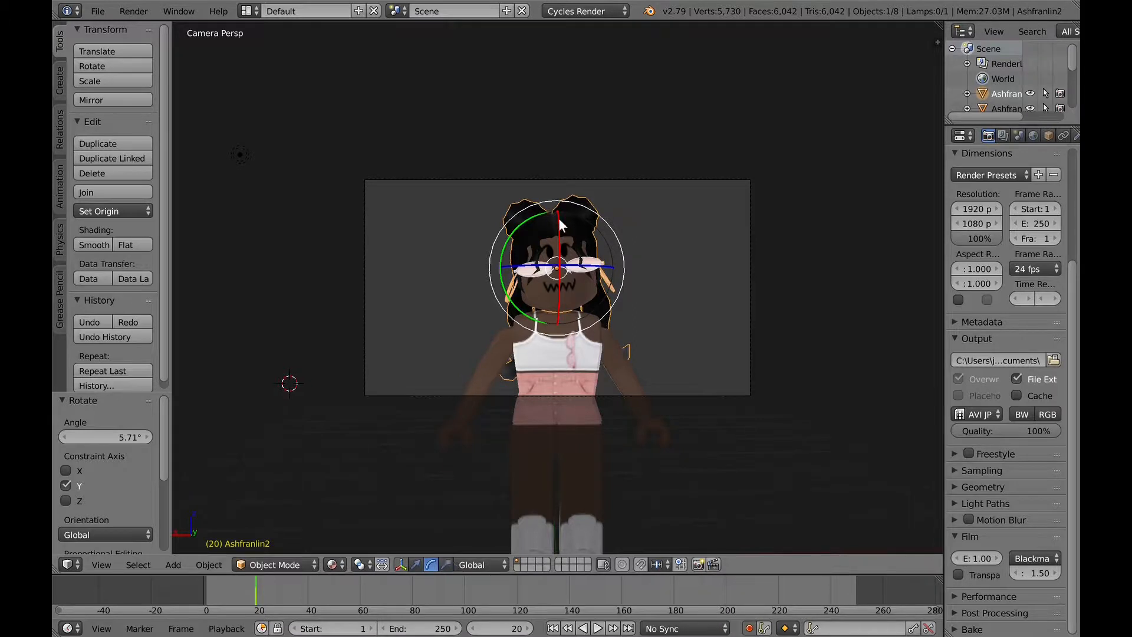
Step: Tilt the head another 2.36° about the global Y axis at frame 20 and play the animation from frame 0
{"action": "left_click_drag", "start_coordinate": [557, 217], "coordinate": [555, 218]}
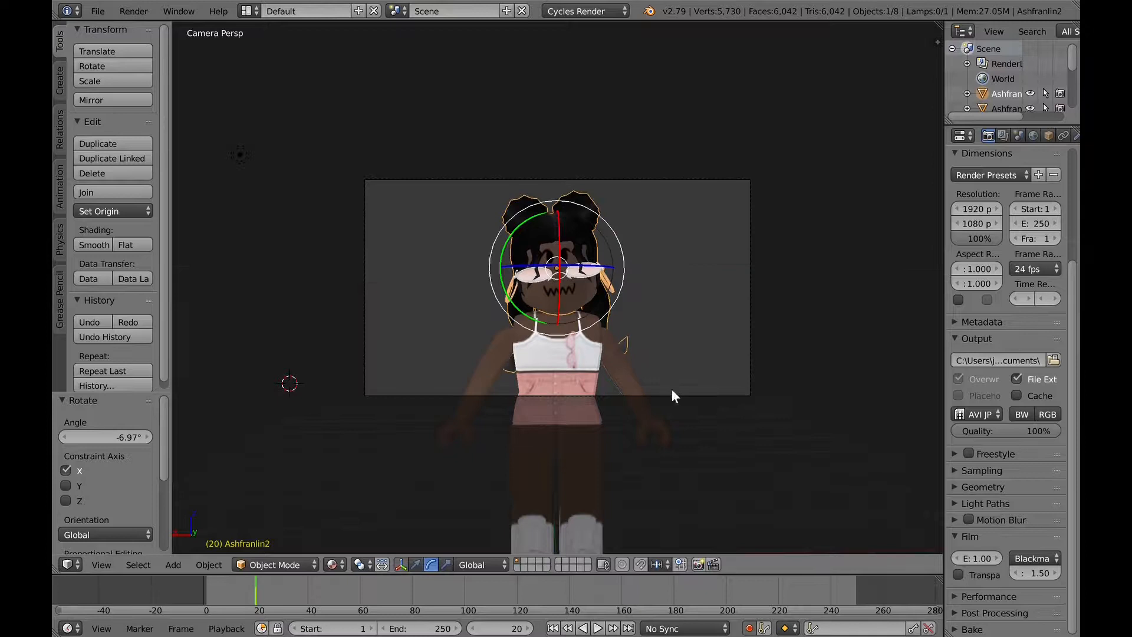
{"action": "key", "text": "ctrl+z"}
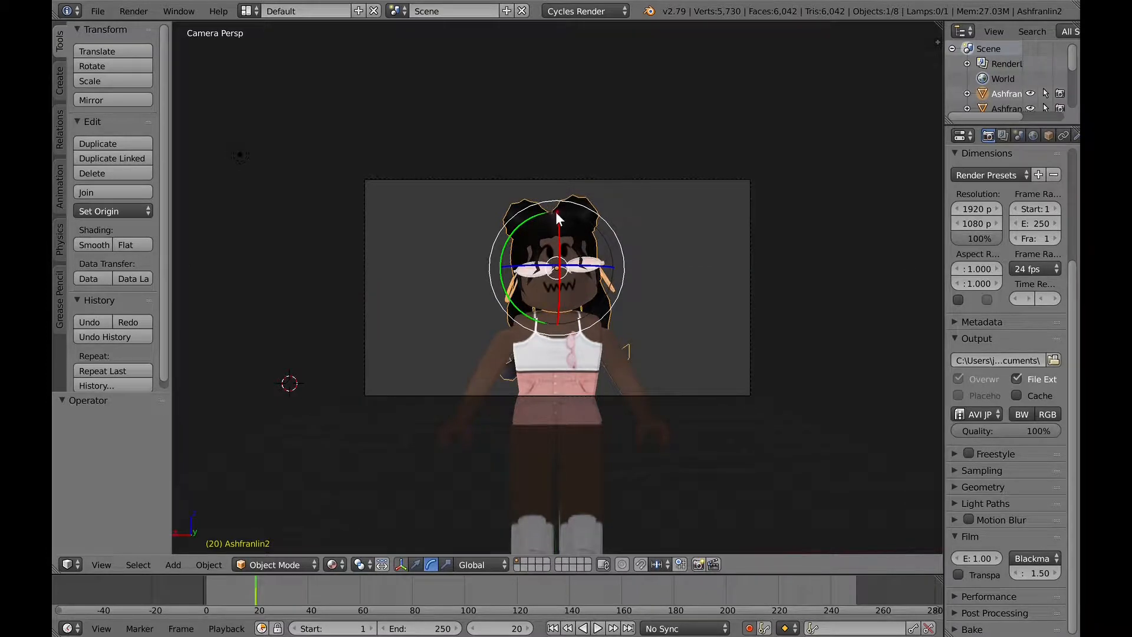
{"action": "left_click_drag", "start_coordinate": [557, 214], "coordinate": [522, 224]}
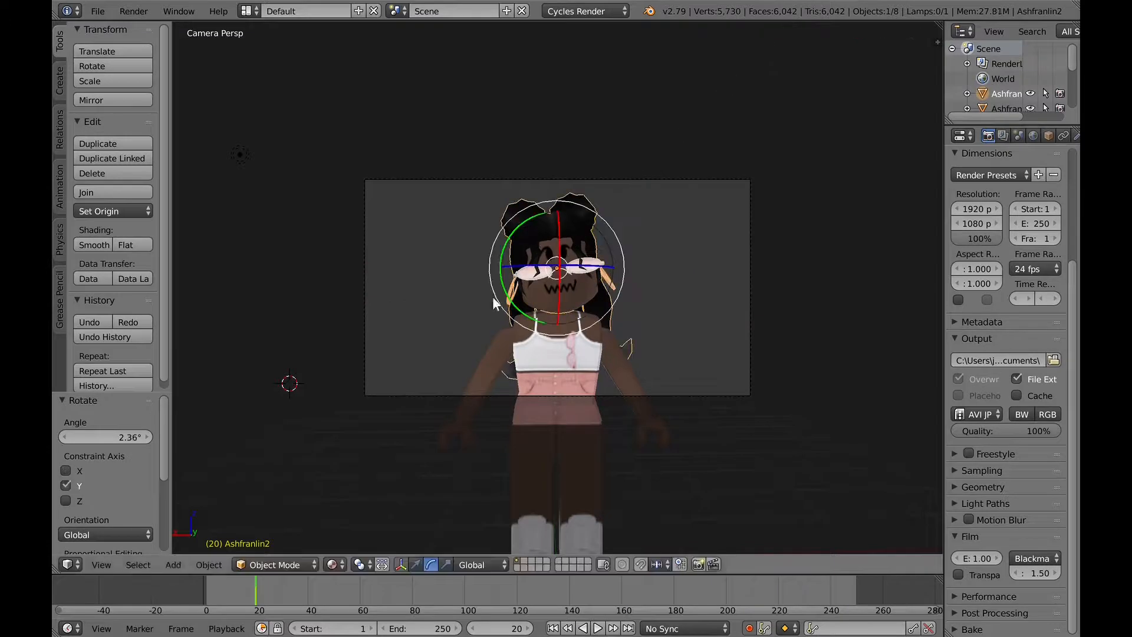
{"action": "left_click", "coordinate": [189, 578]}
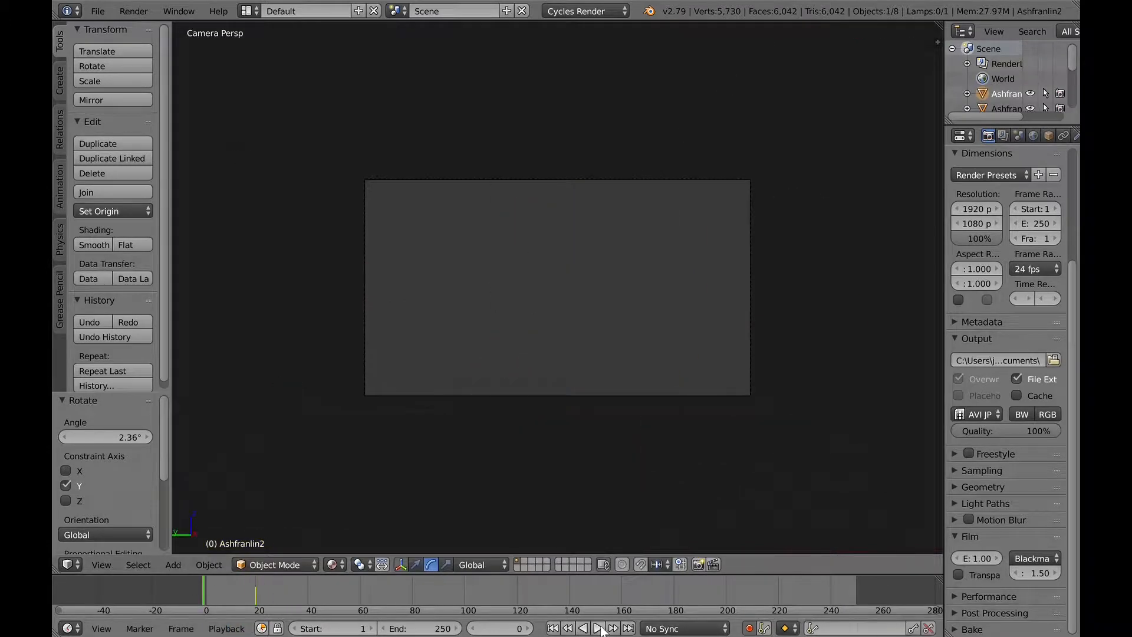
{"action": "left_click", "coordinate": [599, 629]}
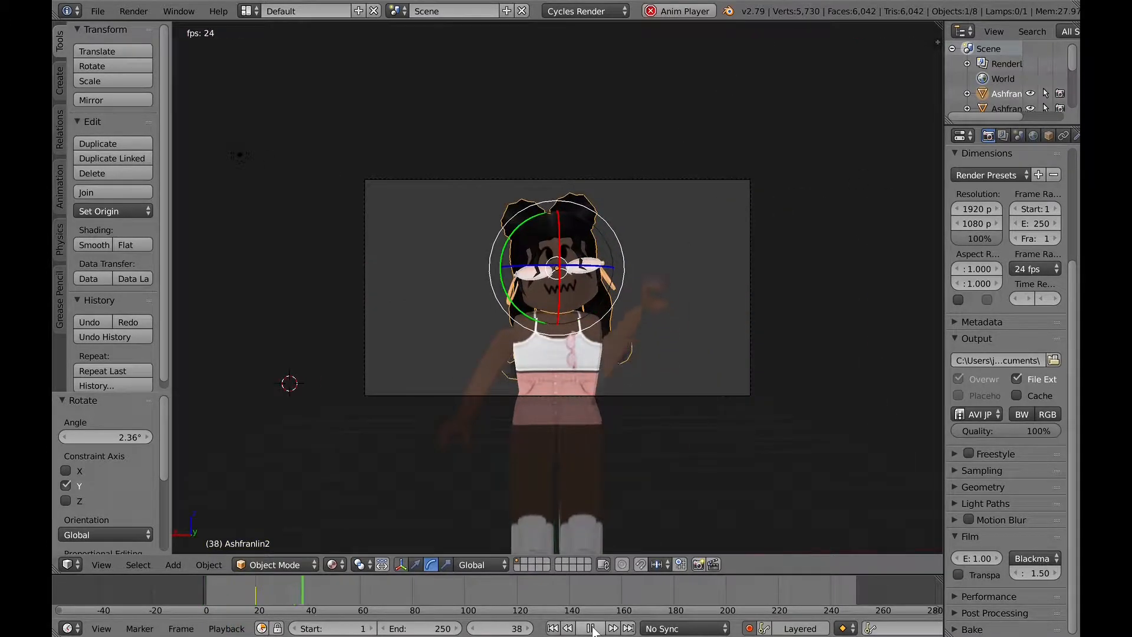
Step: Undo the last head tilt, and rotate the head 3.36° and another 2.28° about the global Y axis at frame 20
{"action": "left_click", "coordinate": [591, 629]}
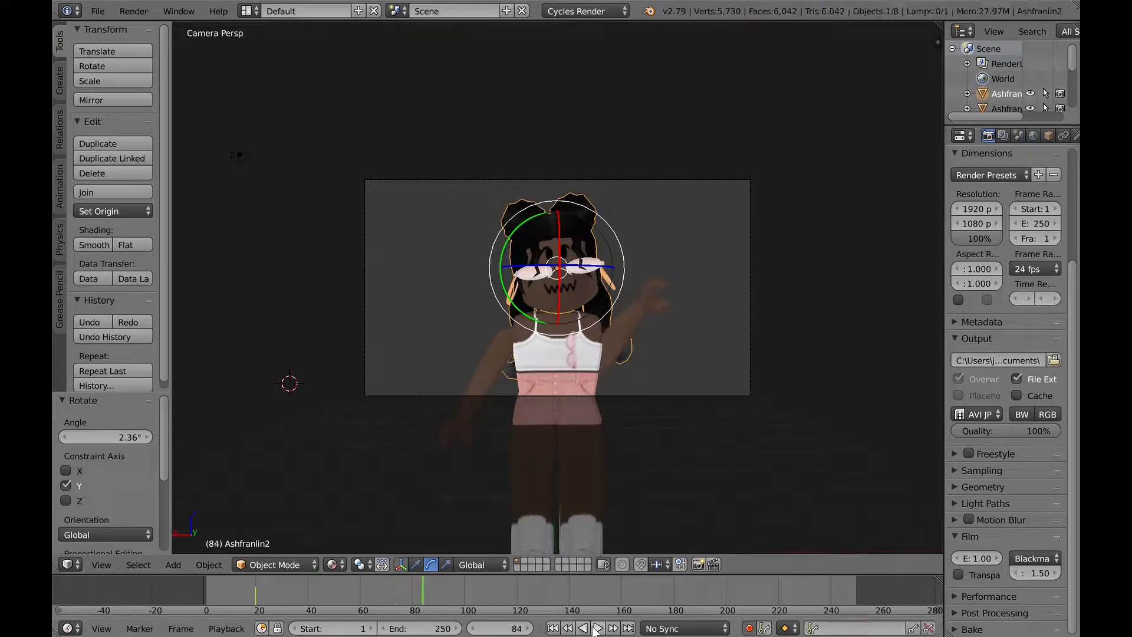
{"action": "key", "text": "ctrl+z"}
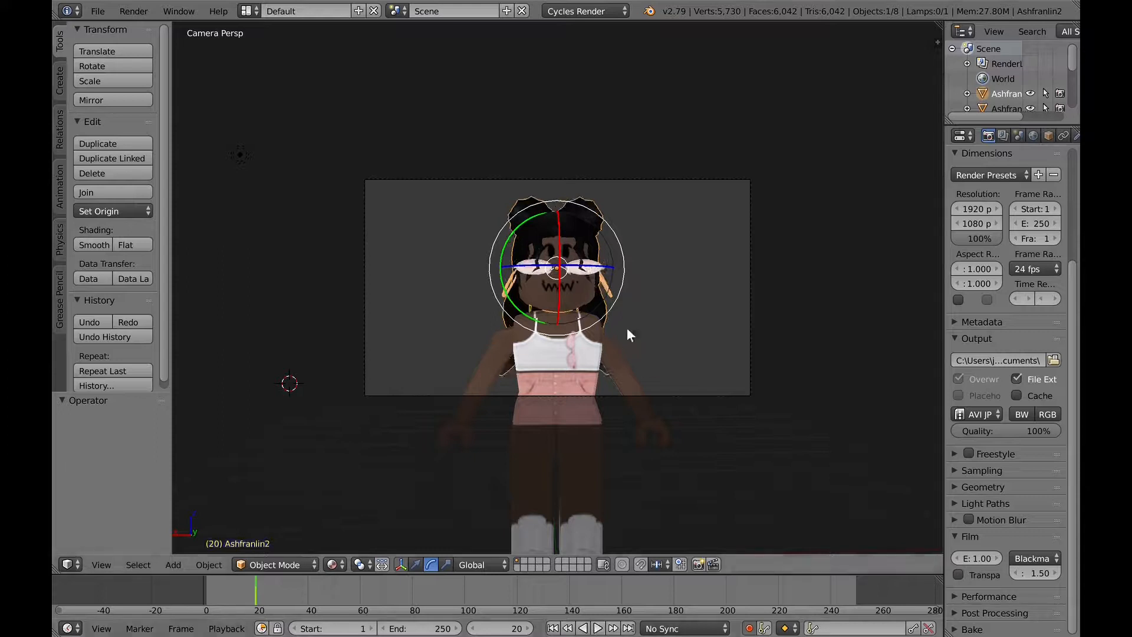
{"action": "key", "text": "r"}
{"action": "key", "text": "y"}
{"action": "left_click", "coordinate": [523, 227]}
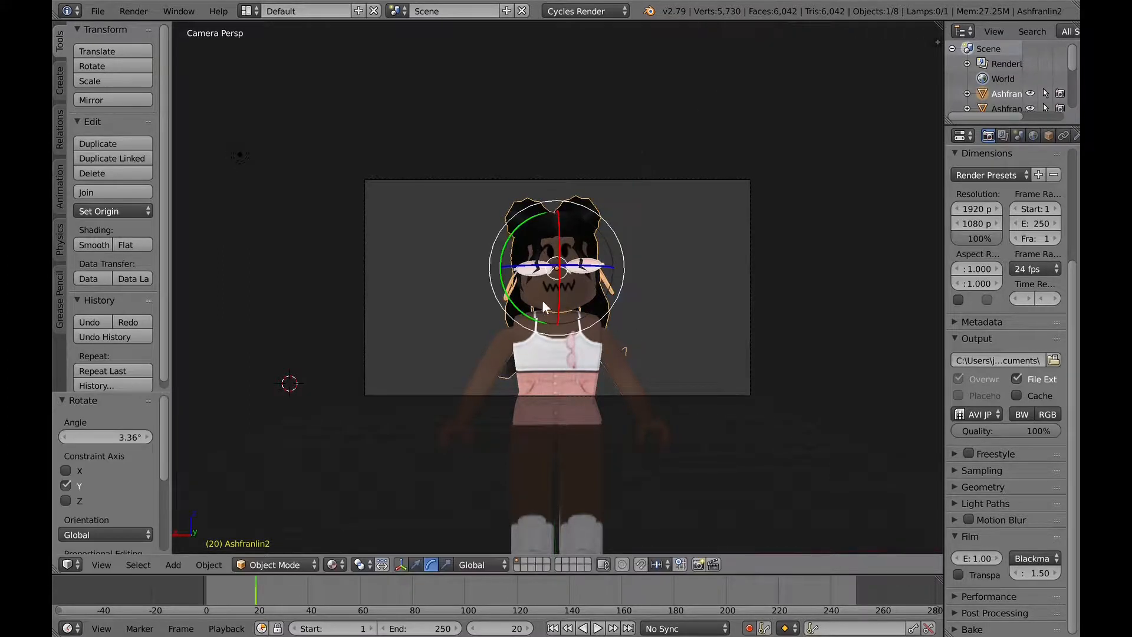
{"action": "key", "text": "r"}
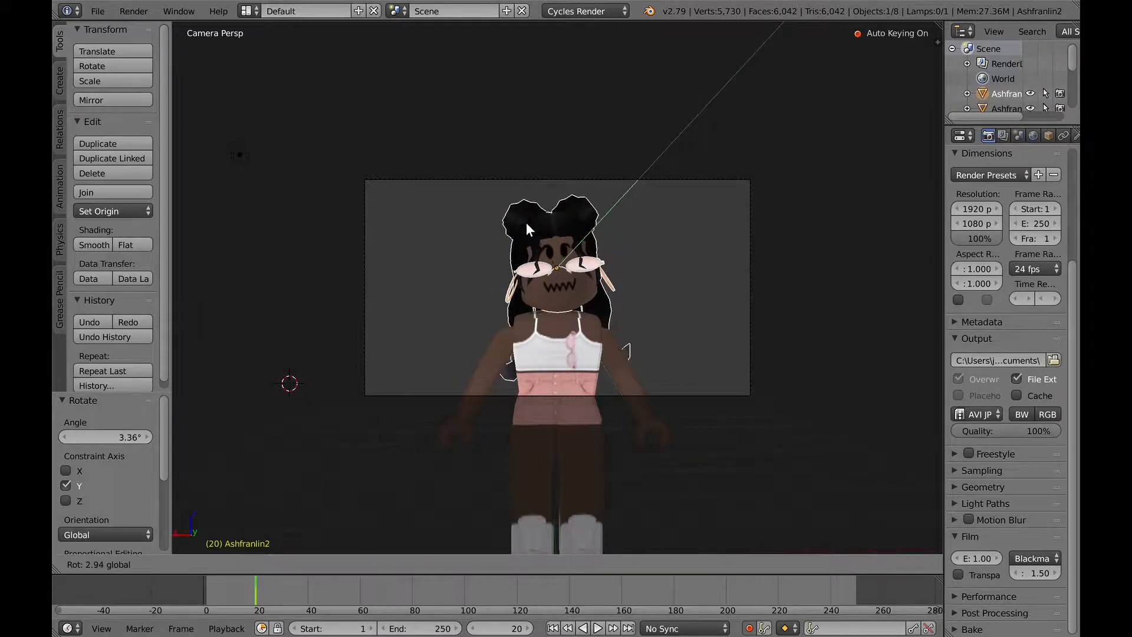
{"action": "left_click", "coordinate": [526, 222]}
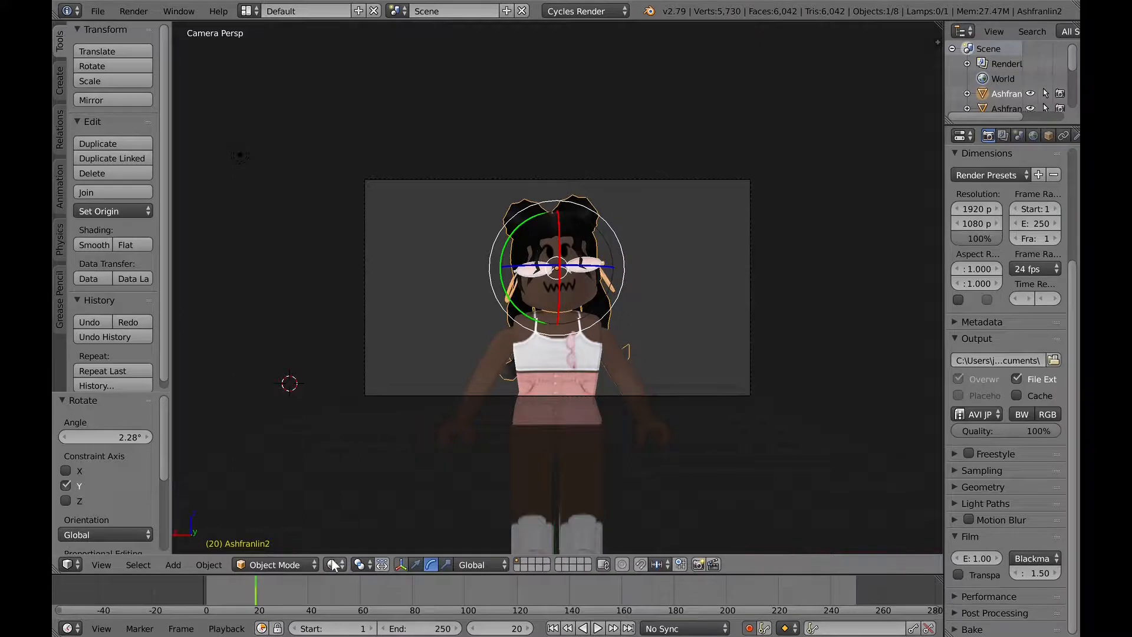
Step: Play the animation from frame 0 to review the new head tilt
{"action": "left_click", "coordinate": [182, 592]}
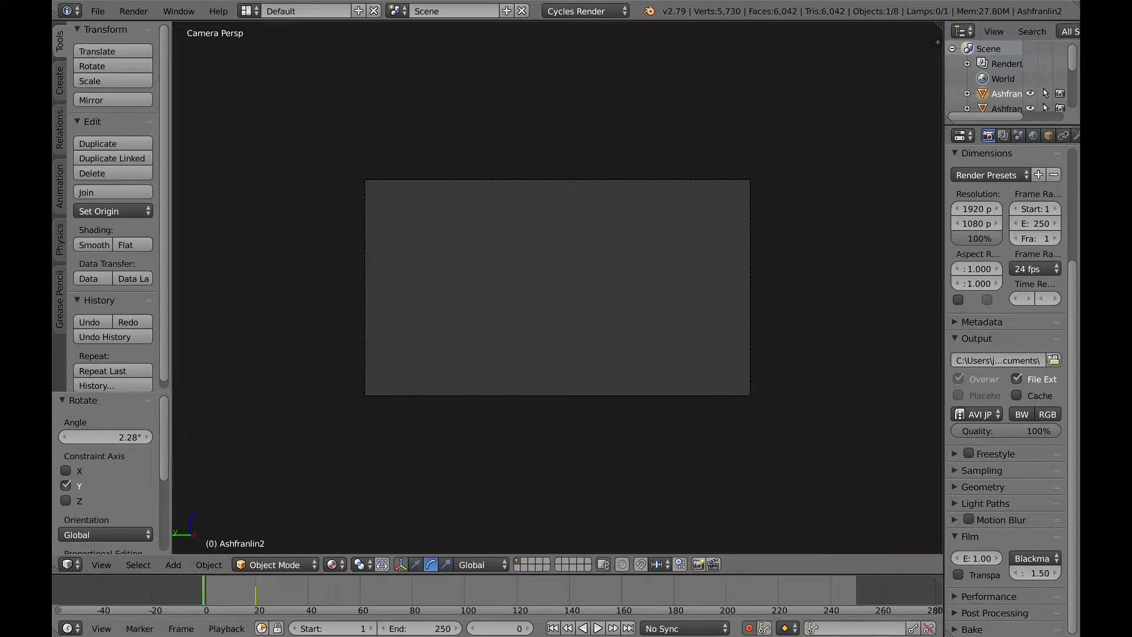
{"action": "left_click", "coordinate": [598, 628]}
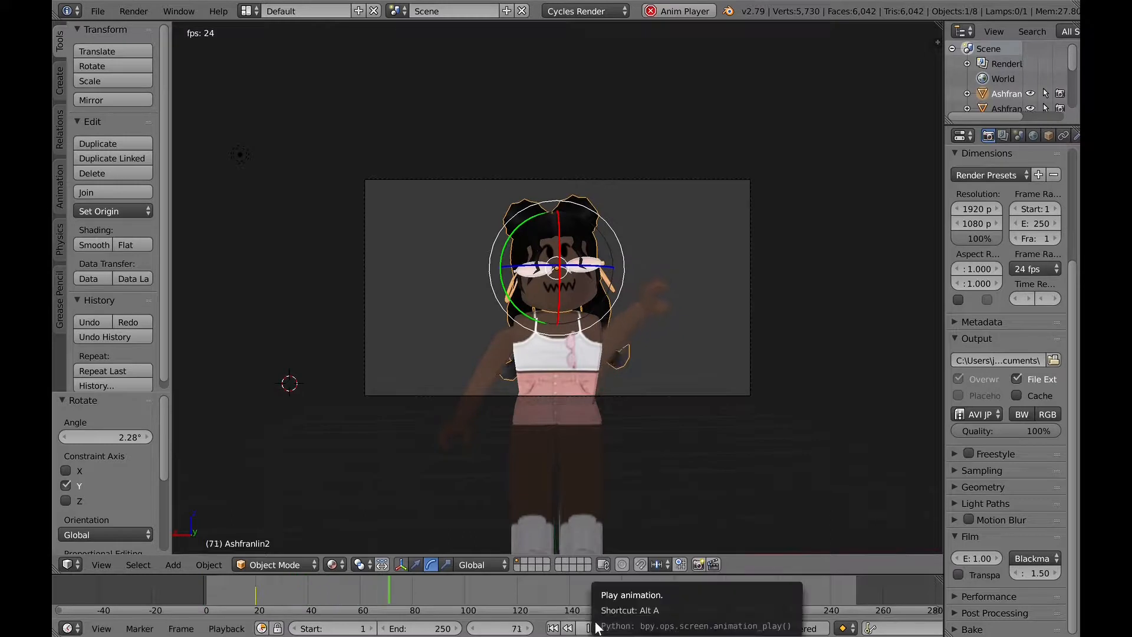
{"action": "left_click", "coordinate": [596, 628]}
Step: Review the keyframes of the camera and the waving arm, ending at frame 92 with the camera selected
{"action": "left_click_drag", "start_coordinate": [572, 587], "coordinate": [449, 613]}
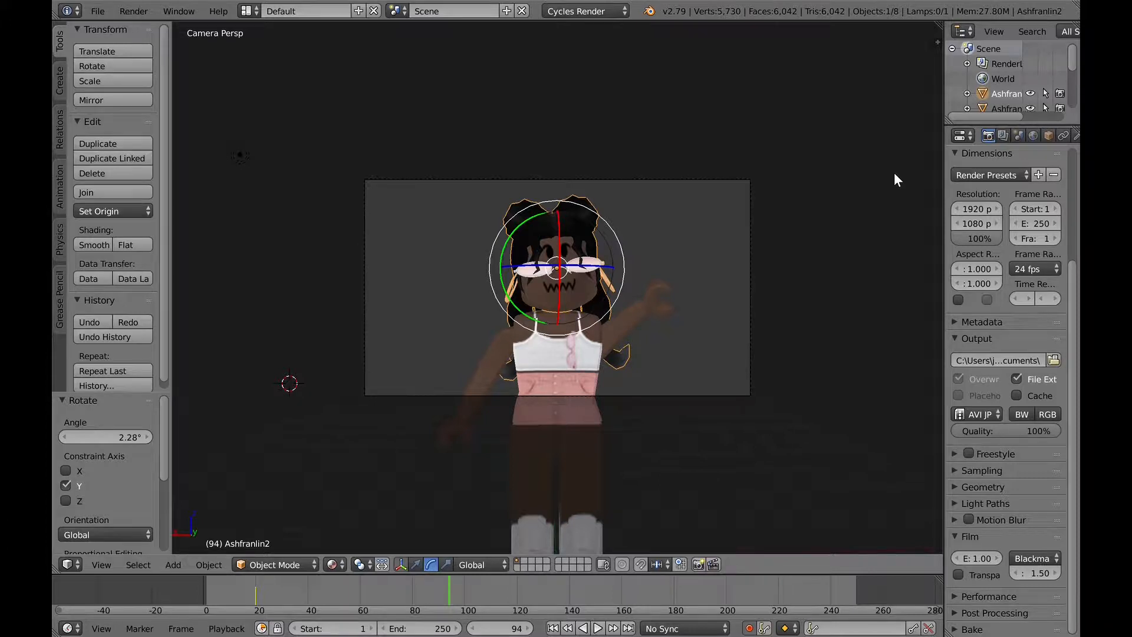
{"action": "right_click", "coordinate": [750, 270]}
{"action": "key", "text": "alt+a"}
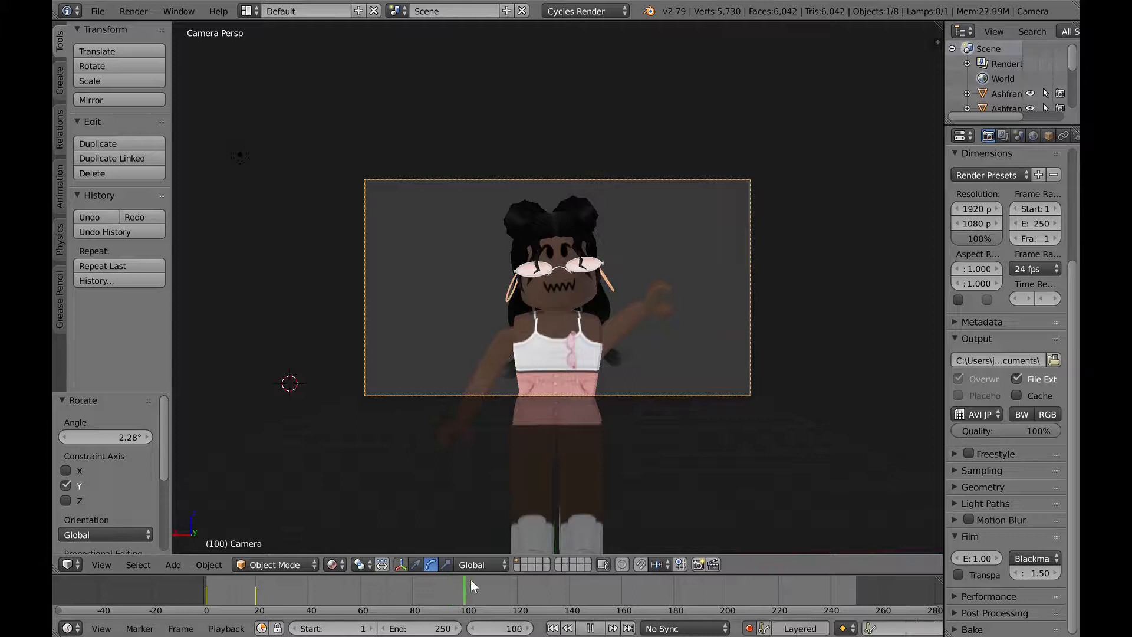
{"action": "right_click", "coordinate": [614, 313]}
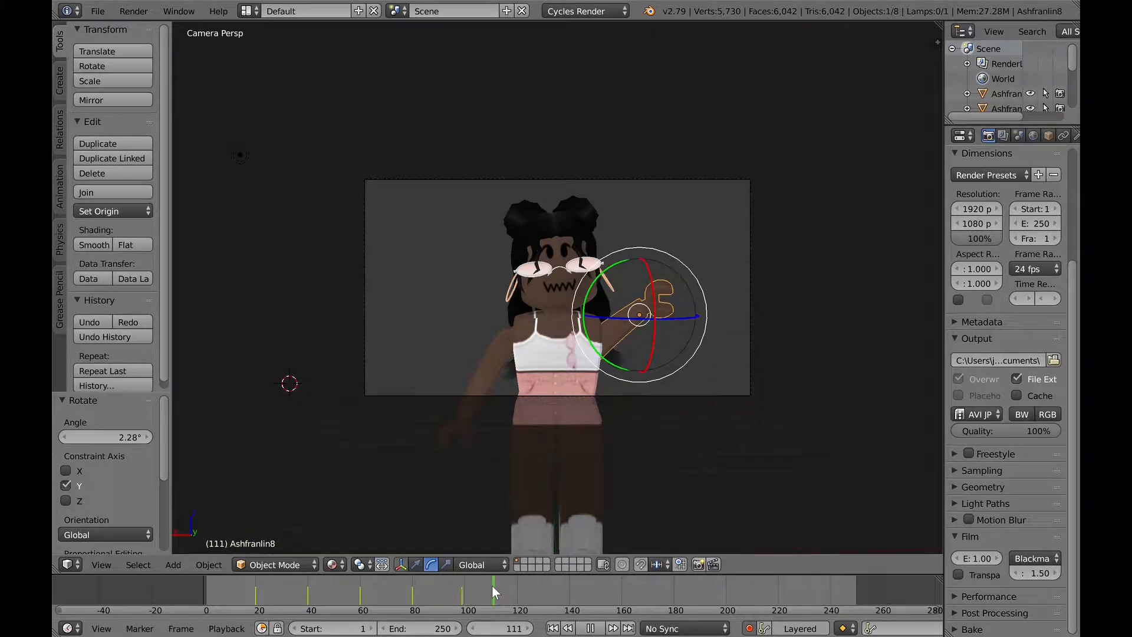
{"action": "left_click_drag", "start_coordinate": [504, 590], "coordinate": [442, 587]}
{"action": "right_click", "coordinate": [750, 273]}
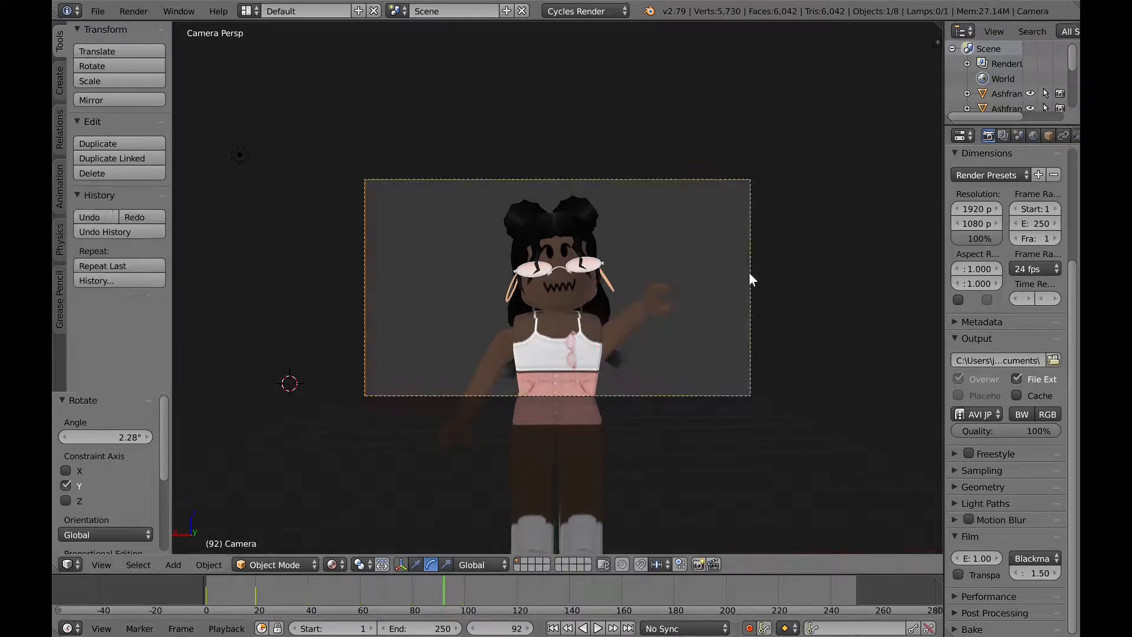
Step: Try a slight fly move of the camera at frame 92 and preview up to frame 121
{"action": "key", "text": "shift+f"}
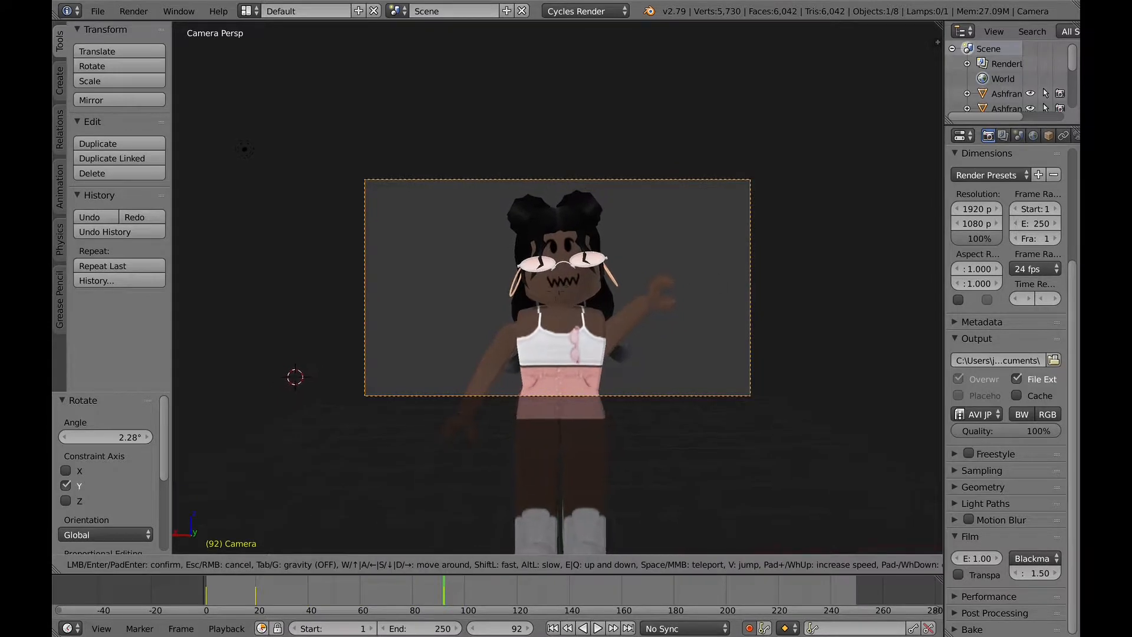
{"action": "left_click", "coordinate": [557, 287]}
{"action": "key", "text": "alt+a"}
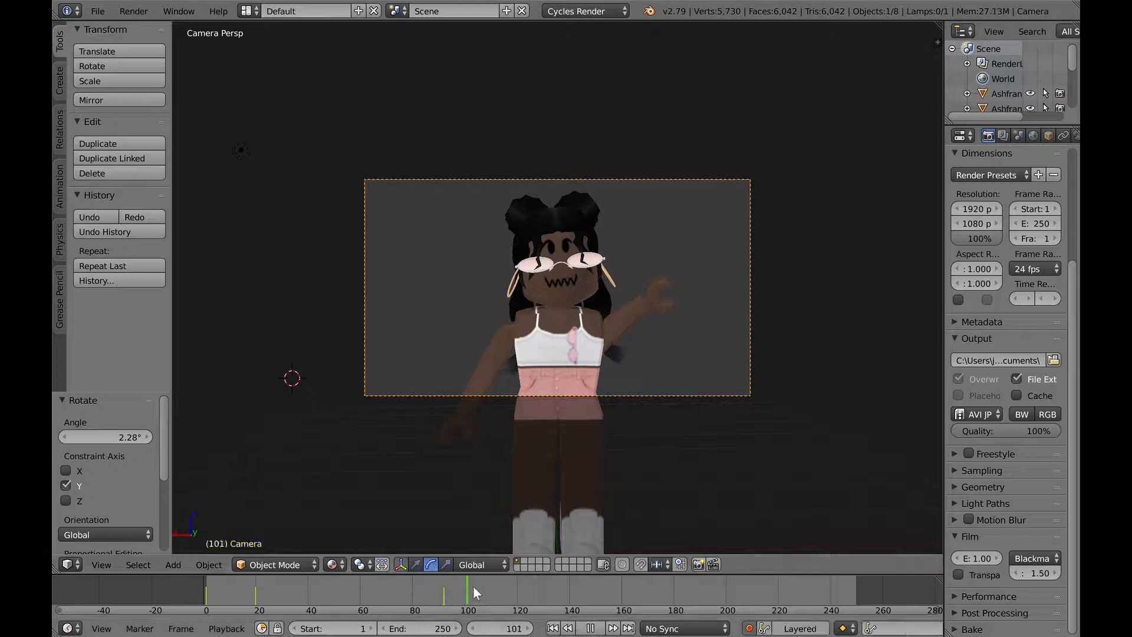
{"action": "key", "text": "alt+a"}
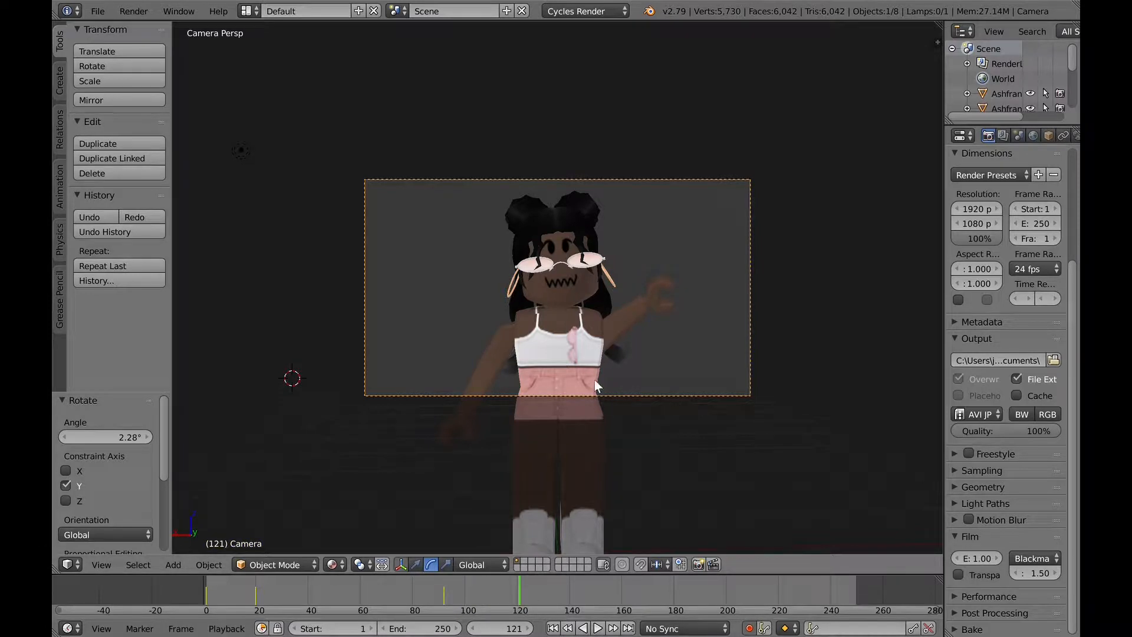
Step: Try flying the camera sideways at frame 121, and undo the camera moves at frames 121 and 92
{"action": "key", "text": "shift+f"}
{"action": "key", "text": "d"}
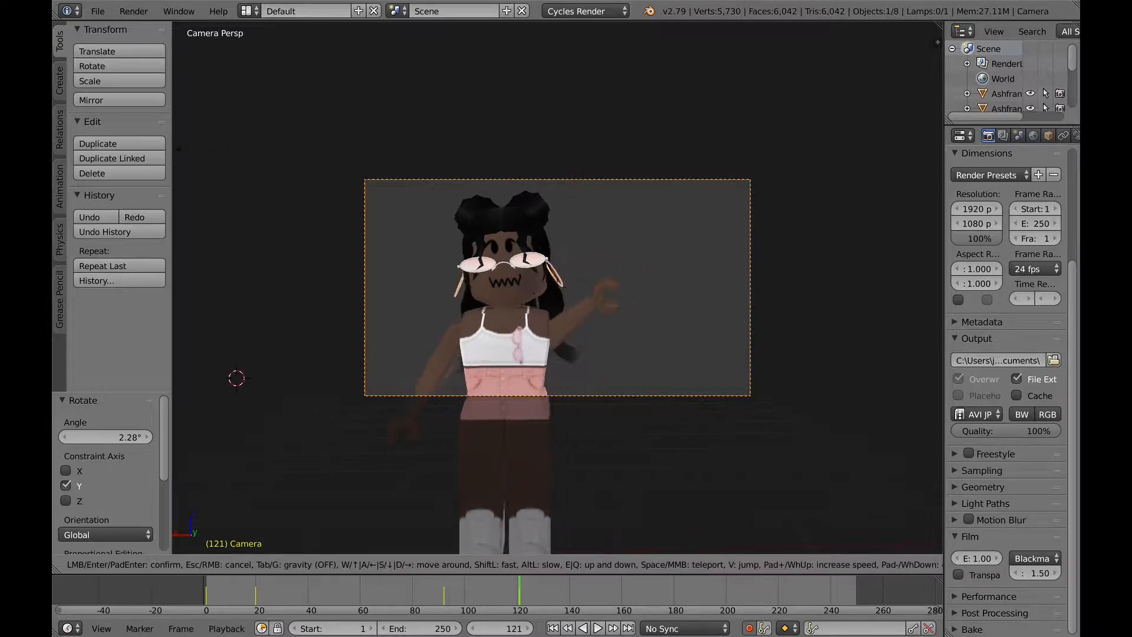
{"action": "key", "text": "a"}
{"action": "left_click", "coordinate": [557, 287]}
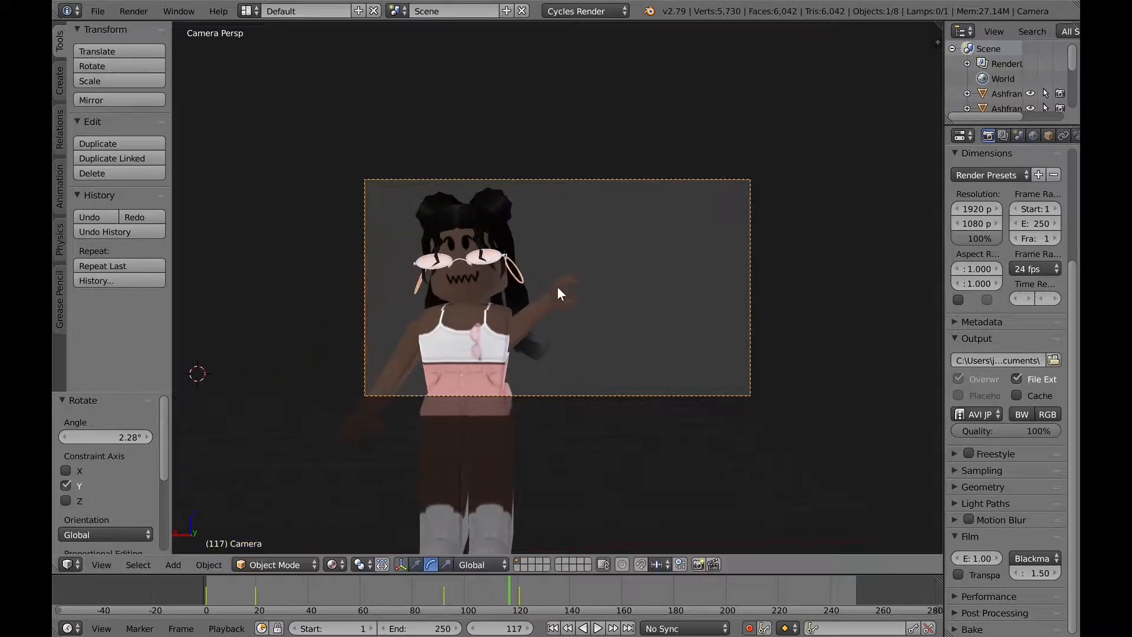
{"action": "key", "text": "Down"}
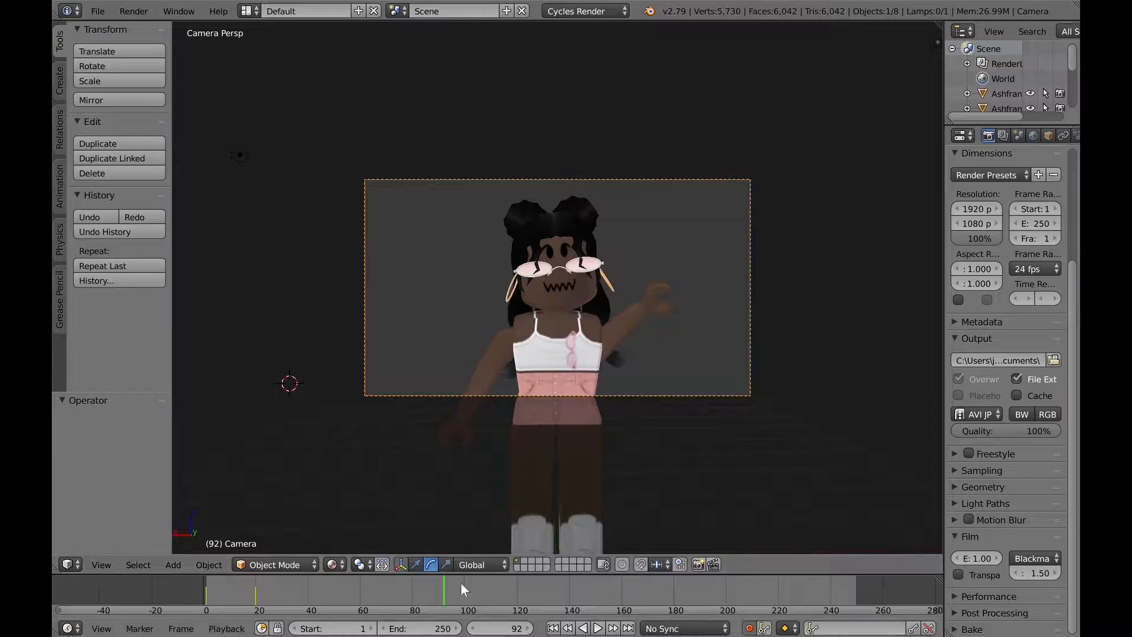
Step: Go to frame 91 and keyframe the camera there with a slight fly move
{"action": "left_click_drag", "start_coordinate": [444, 592], "coordinate": [441, 593]}
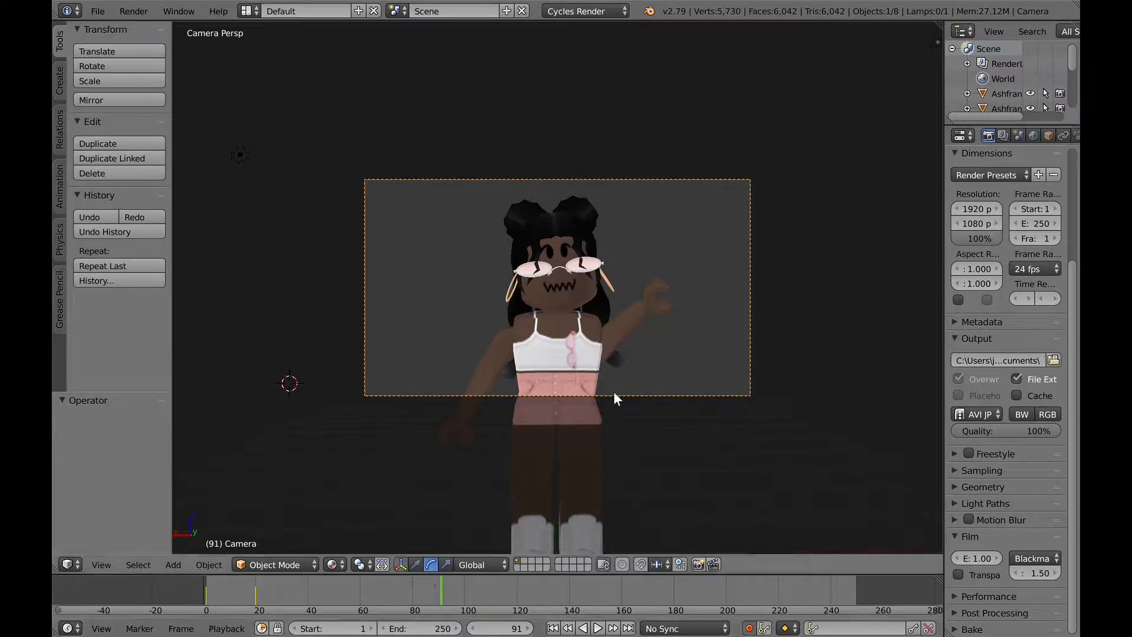
{"action": "key", "text": "shift+f"}
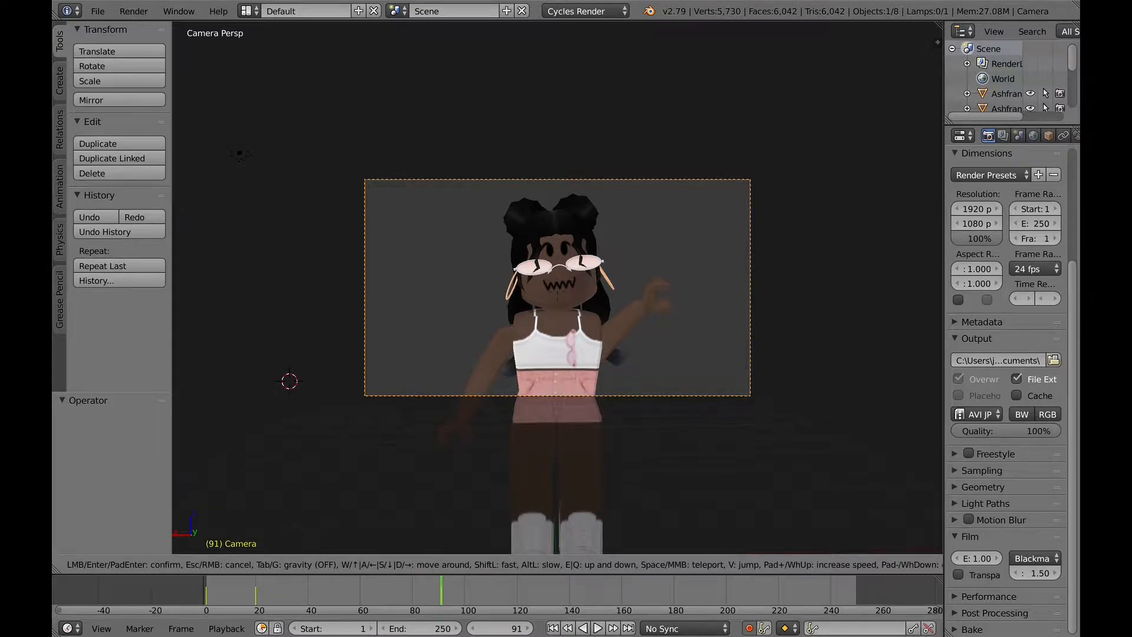
{"action": "left_click", "coordinate": [557, 287]}
Step: Go to frame 120 and keyframe the camera flown away so the avatar leaves the camera frame
{"action": "left_click_drag", "start_coordinate": [455, 601], "coordinate": [516, 589]}
{"action": "key", "text": "alt+a"}
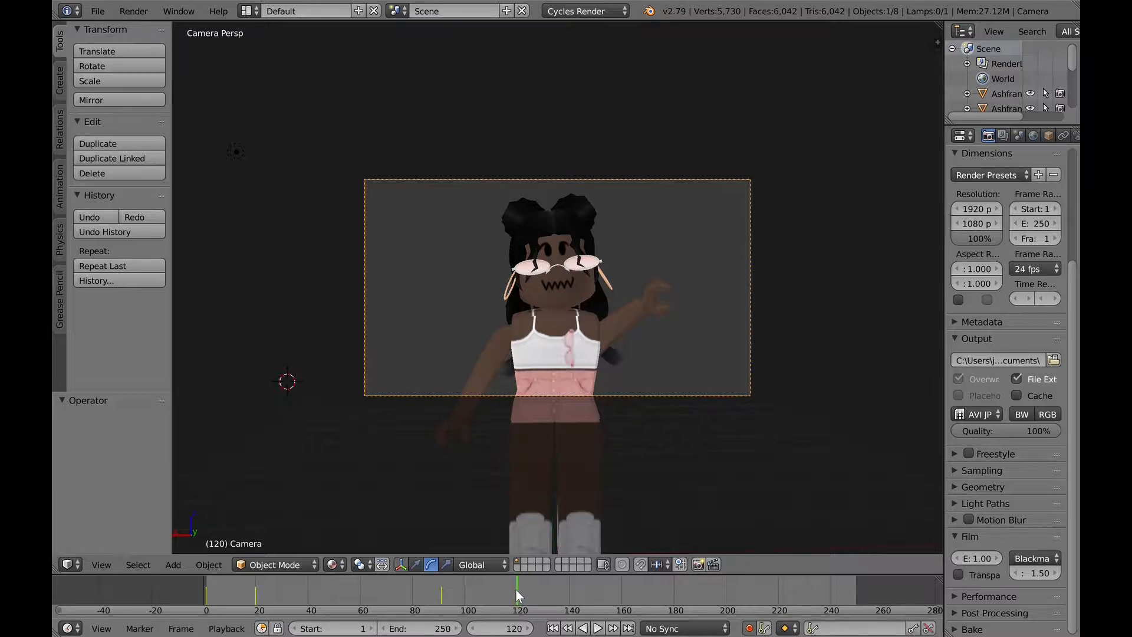
{"action": "key", "text": "shift+f"}
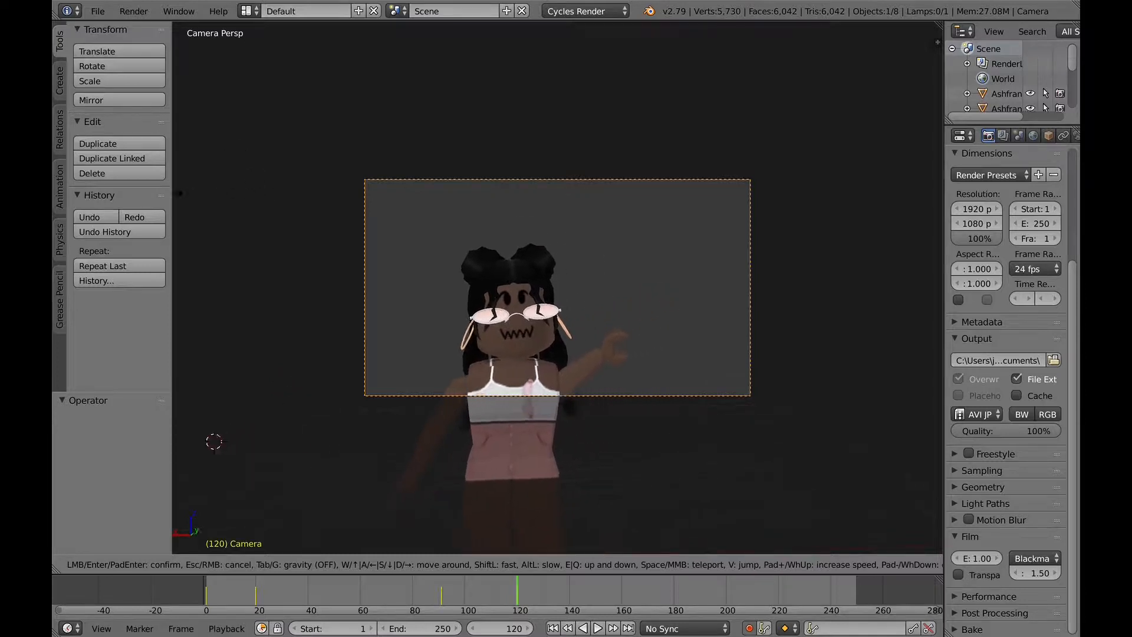
{"action": "left_click", "coordinate": [558, 287]}
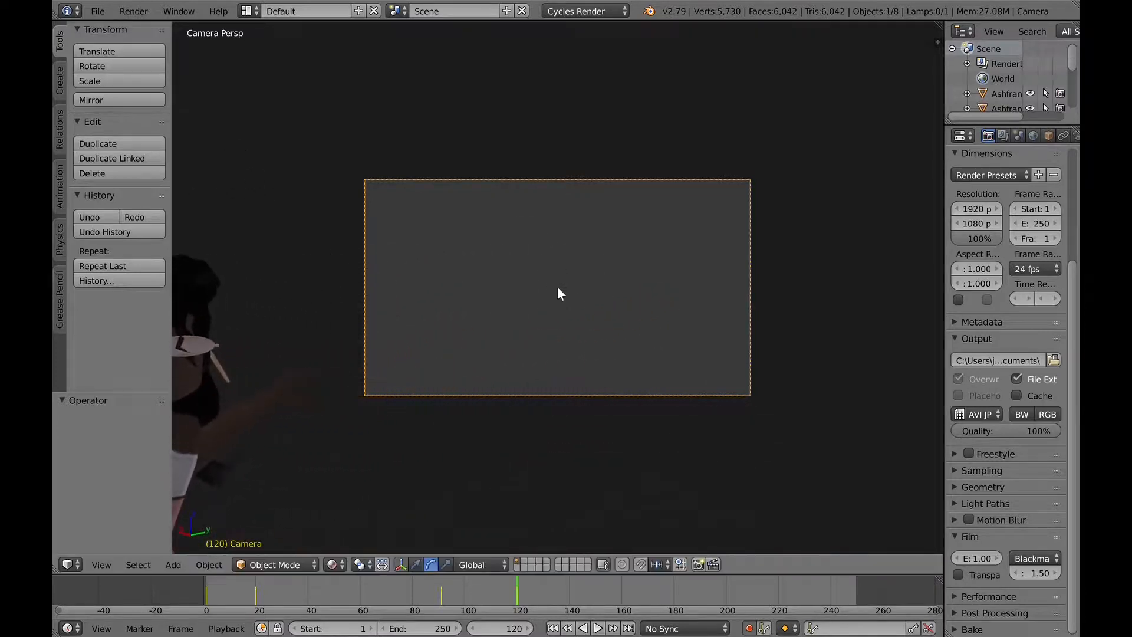
Step: Play the animation from frame 0 to review the closing camera move
{"action": "left_click_drag", "start_coordinate": [506, 600], "coordinate": [147, 590]}
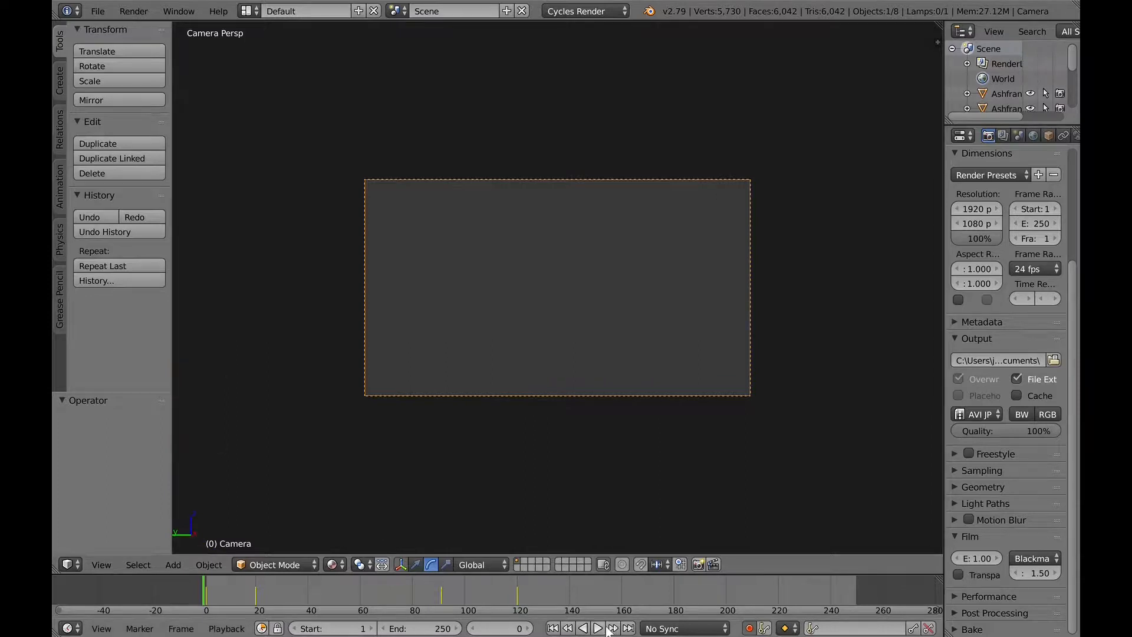
{"action": "left_click", "coordinate": [600, 628]}
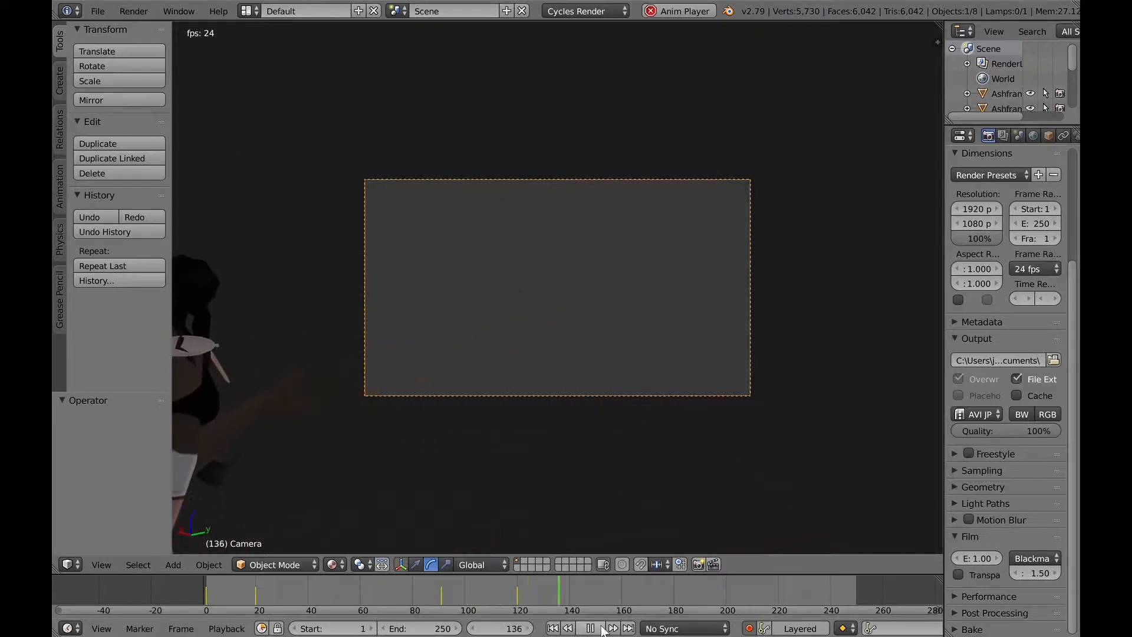
{"action": "left_click", "coordinate": [590, 628]}
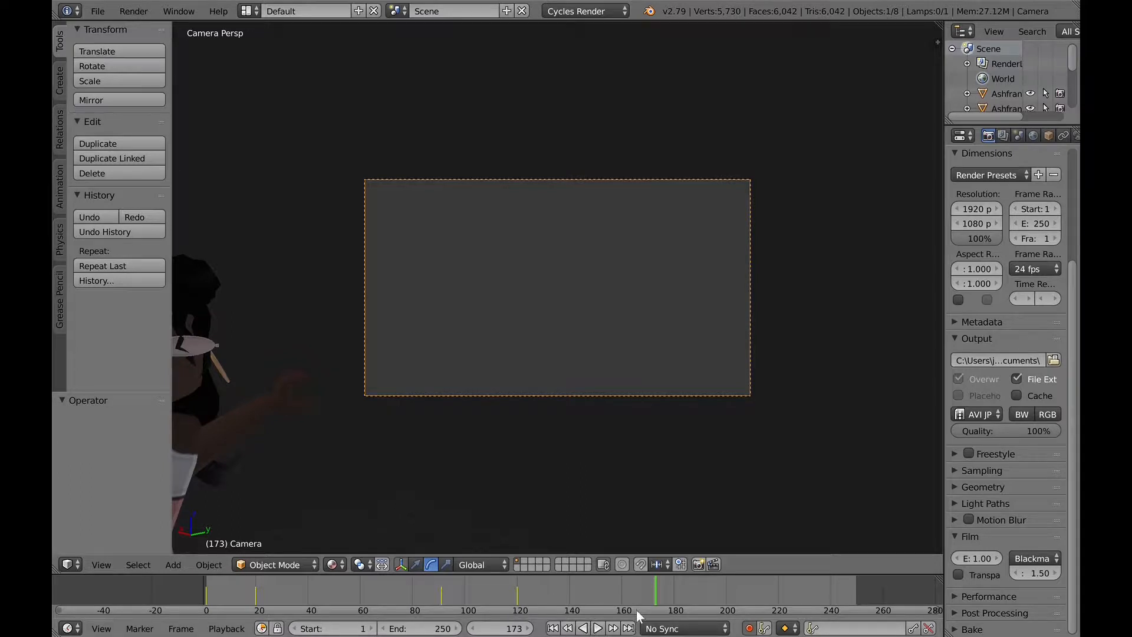
Step: Go to frame 140 and set the animation's end frame to 140
{"action": "key", "text": "shift+alt+a"}
{"action": "left_click_drag", "start_coordinate": [567, 596], "coordinate": [569, 596]}
{"action": "left_click", "coordinate": [418, 630]}
{"action": "key", "text": "BackSpace"}
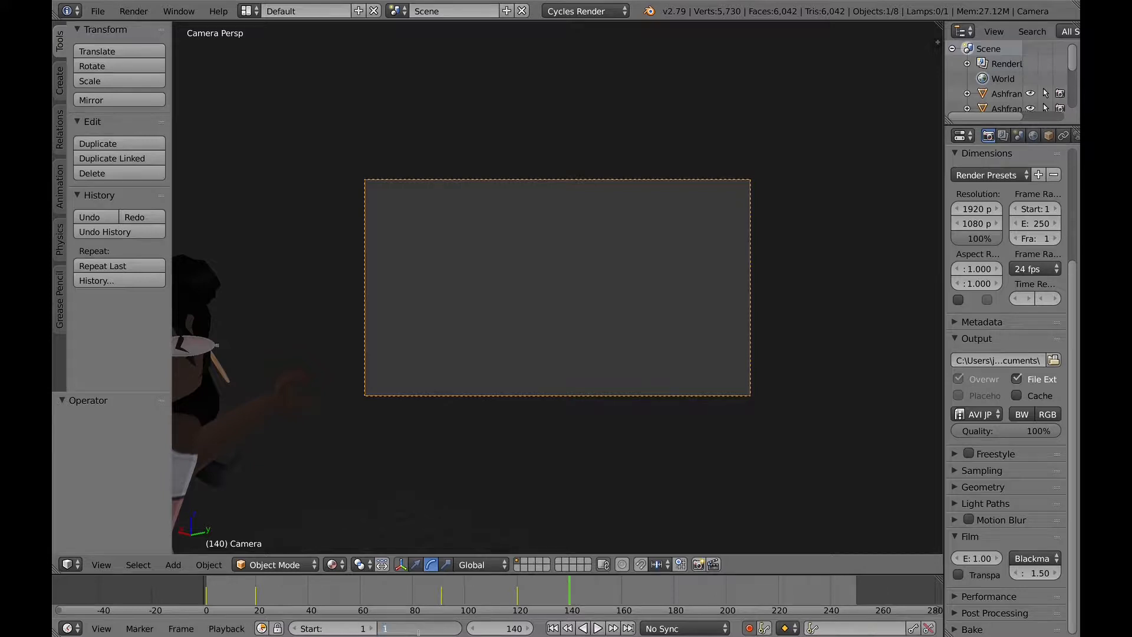
{"action": "type", "text": "140"}
{"action": "key", "text": "Return"}
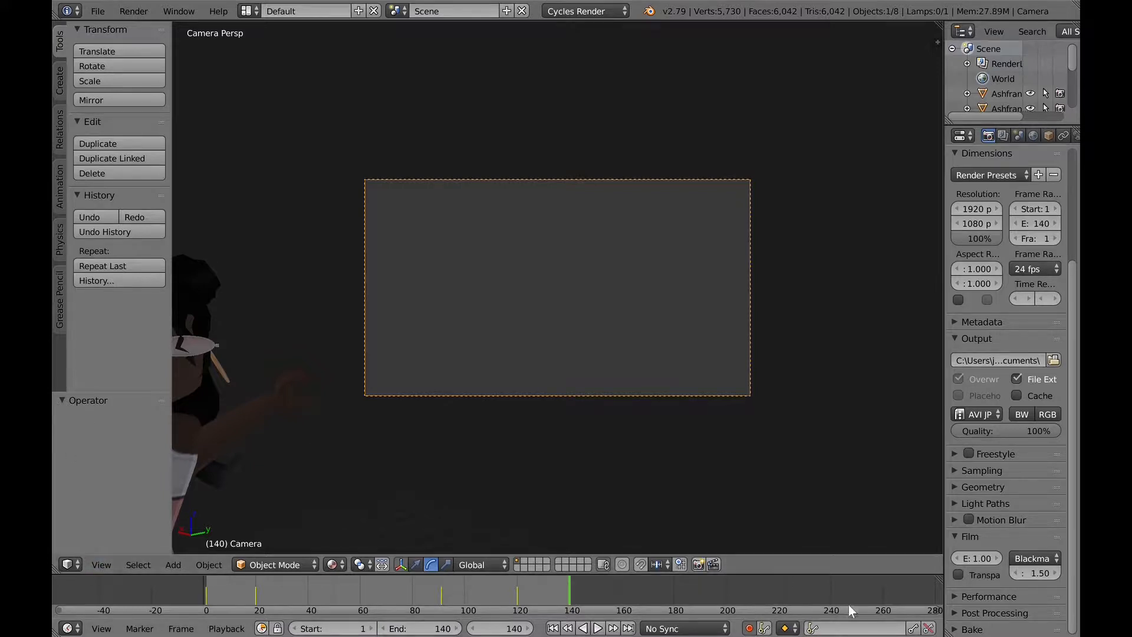
Step: Go to frame 74 and set the viewport shading to Rendered
{"action": "left_click_drag", "start_coordinate": [559, 589], "coordinate": [397, 591]}
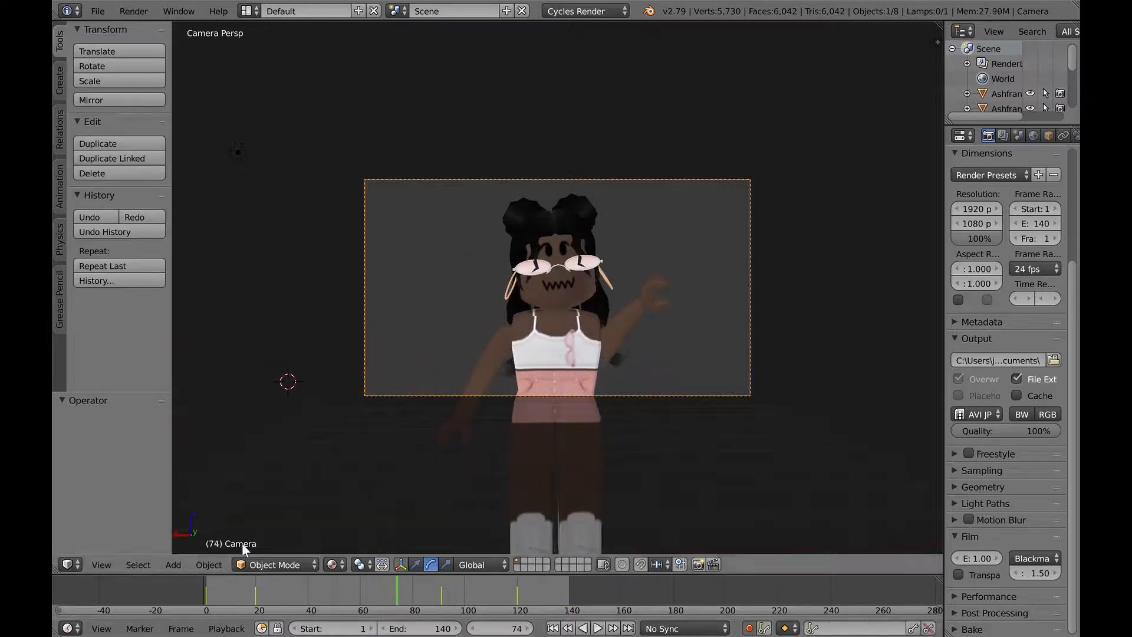
{"action": "left_click", "coordinate": [333, 561]}
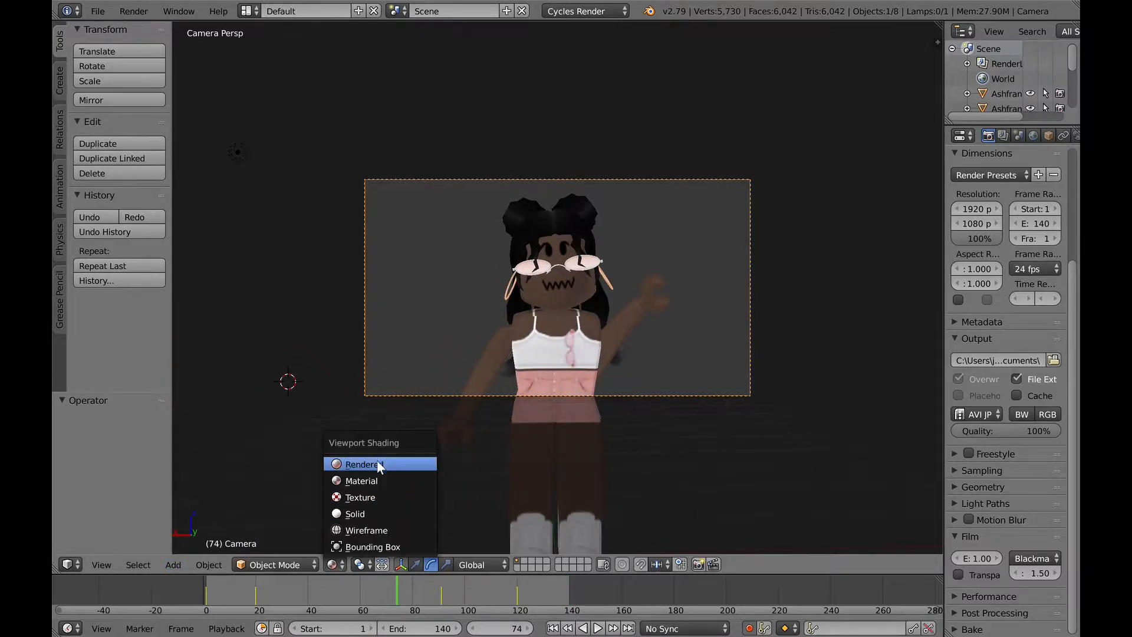
{"action": "left_click", "coordinate": [376, 461]}
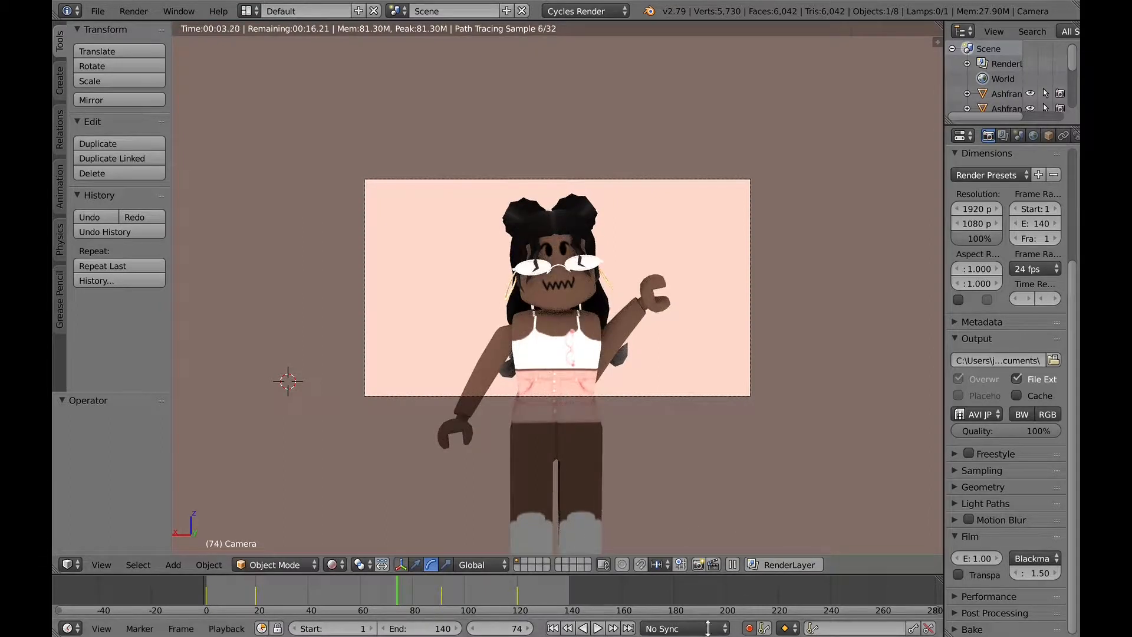
Step: Turn off automatic keyframe insertion
{"action": "left_click", "coordinate": [749, 629]}
{"action": "left_click", "coordinate": [749, 629]}
{"action": "left_click", "coordinate": [749, 629]}
Step: Play the animation from frame 2 in the rendered viewport, and stop it
{"action": "left_click_drag", "start_coordinate": [432, 597], "coordinate": [208, 606]}
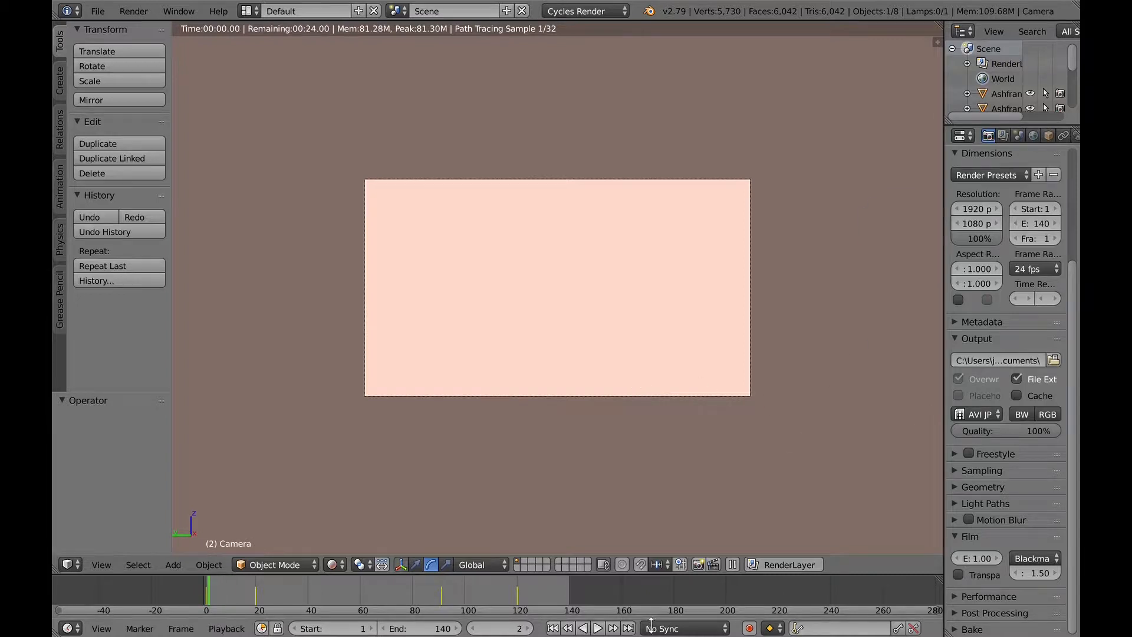
{"action": "left_click", "coordinate": [591, 628]}
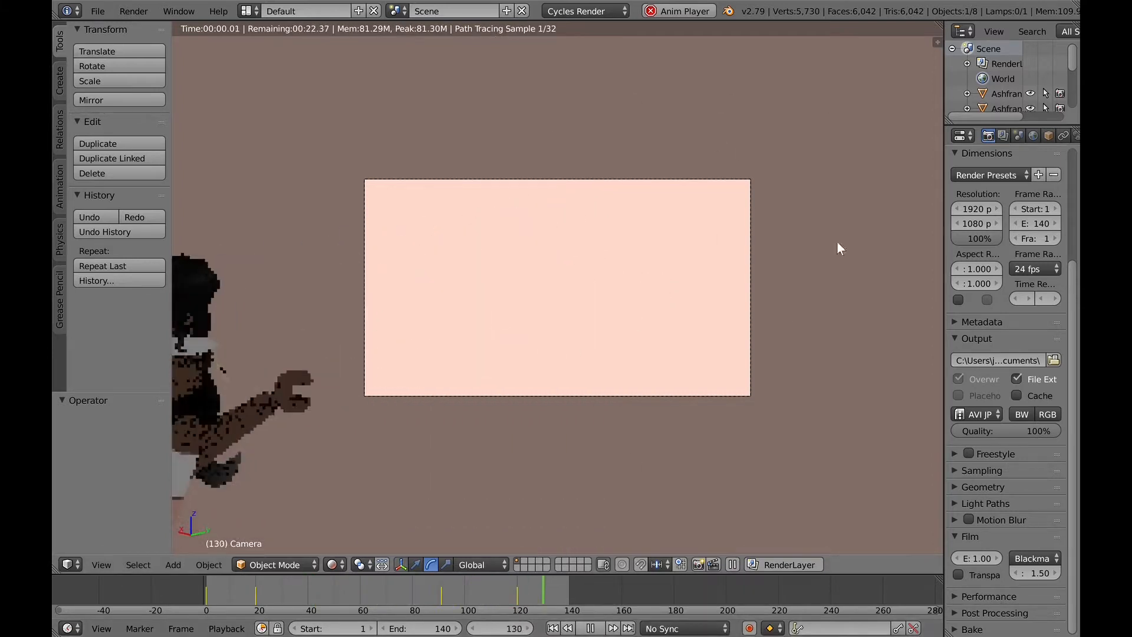
{"action": "left_click", "coordinate": [591, 628]}
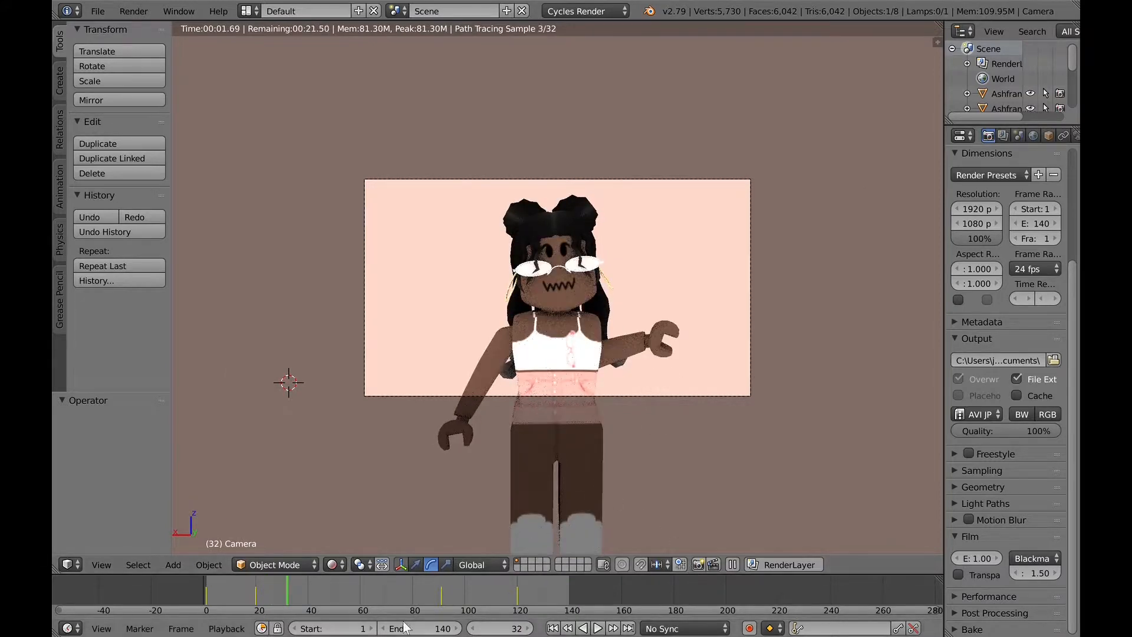
Step: Examine the rendered preview at the end frame 140 and around frame 82
{"action": "left_click", "coordinate": [576, 585]}
{"action": "left_click", "coordinate": [569, 586]}
{"action": "mouse_move", "coordinate": [569, 586]}
{"action": "left_mouse_down"}
{"action": "mouse_move", "coordinate": [454, 592]}
{"action": "mouse_move", "coordinate": [588, 593]}
{"action": "mouse_move", "coordinate": [514, 592]}
{"action": "mouse_move", "coordinate": [568, 586]}
{"action": "left_mouse_up"}
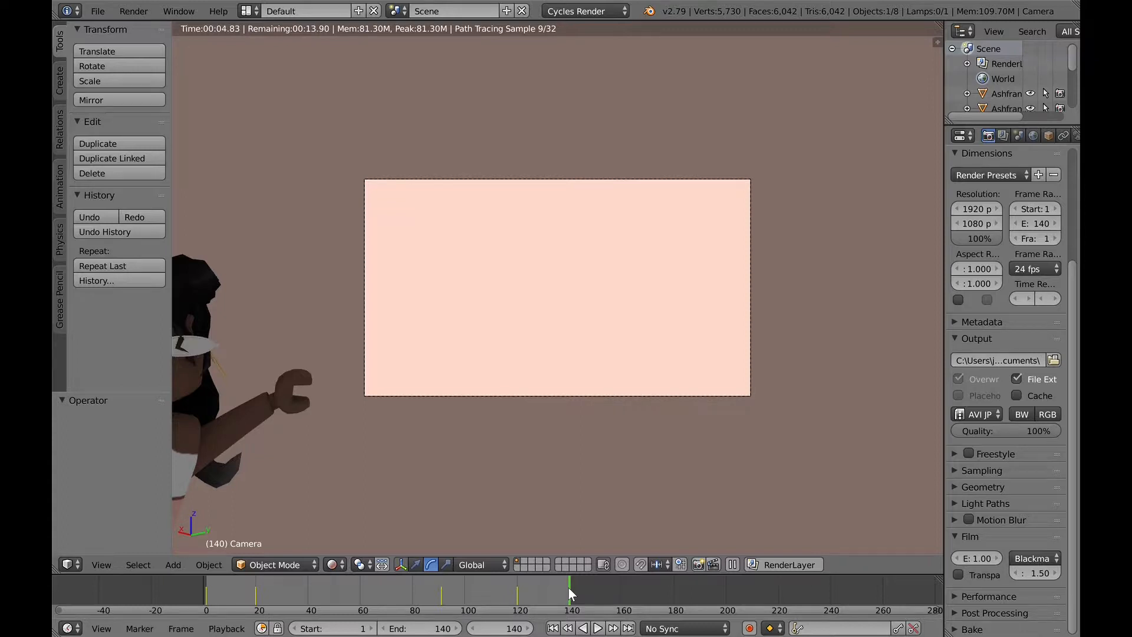
{"action": "mouse_move", "coordinate": [419, 601]}
{"action": "left_mouse_down"}
{"action": "mouse_move", "coordinate": [383, 610]}
{"action": "mouse_move", "coordinate": [239, 596]}
{"action": "mouse_move", "coordinate": [490, 578]}
{"action": "mouse_move", "coordinate": [203, 587]}
{"action": "mouse_move", "coordinate": [421, 584]}
{"action": "left_mouse_up"}
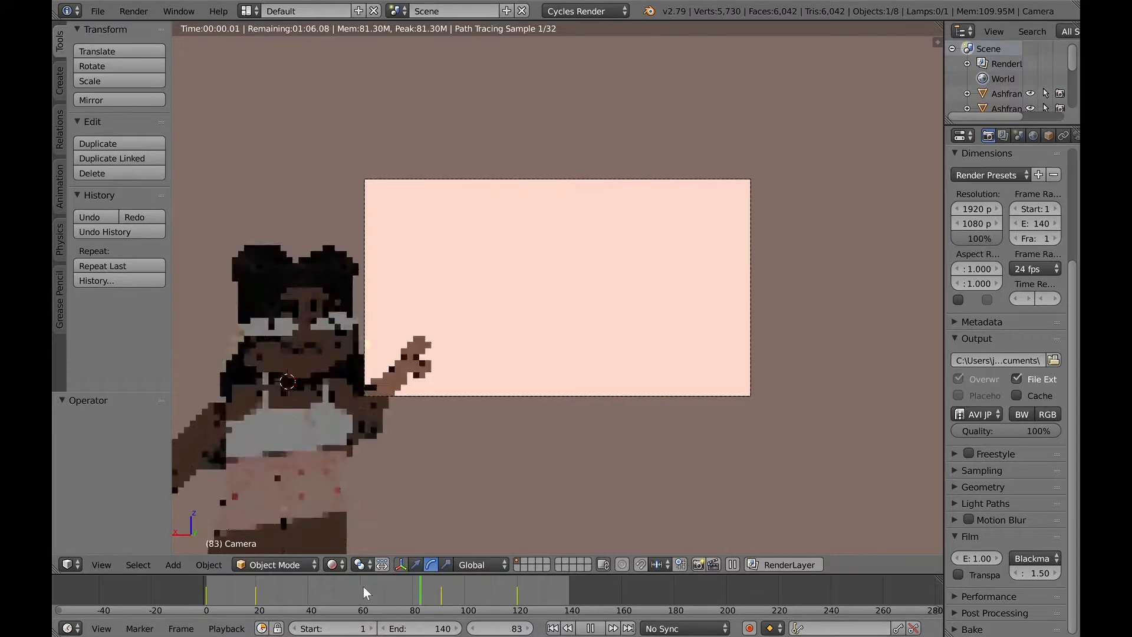
Step: Preview frame 44 in the rendered viewport and expand the World's preview and custom properties
{"action": "left_click", "coordinate": [317, 586]}
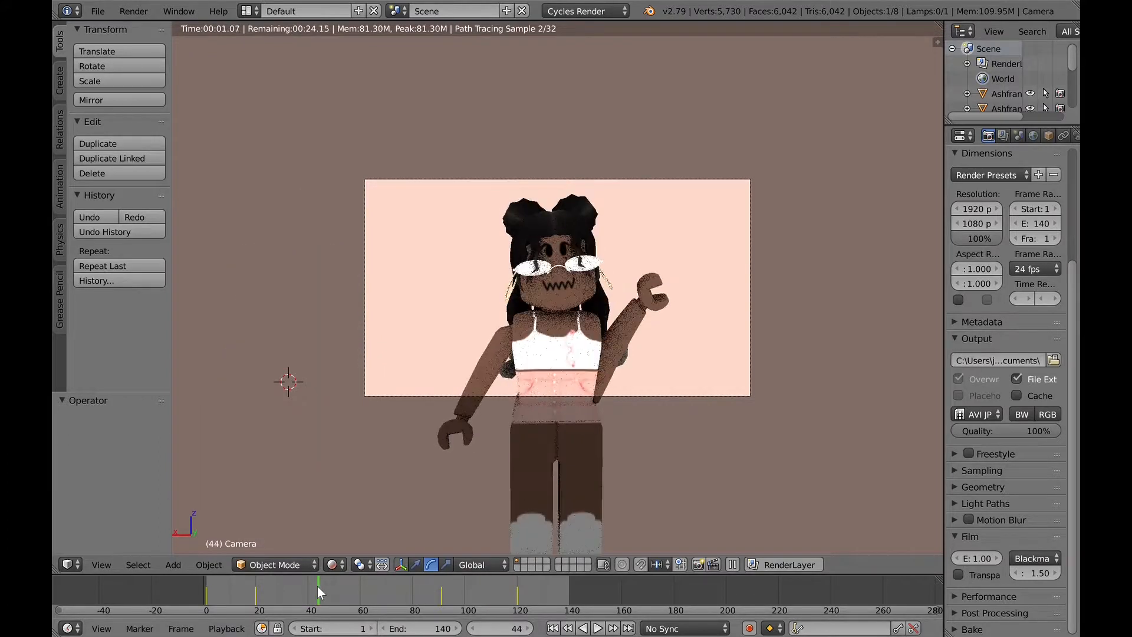
{"action": "left_click", "coordinate": [134, 11]}
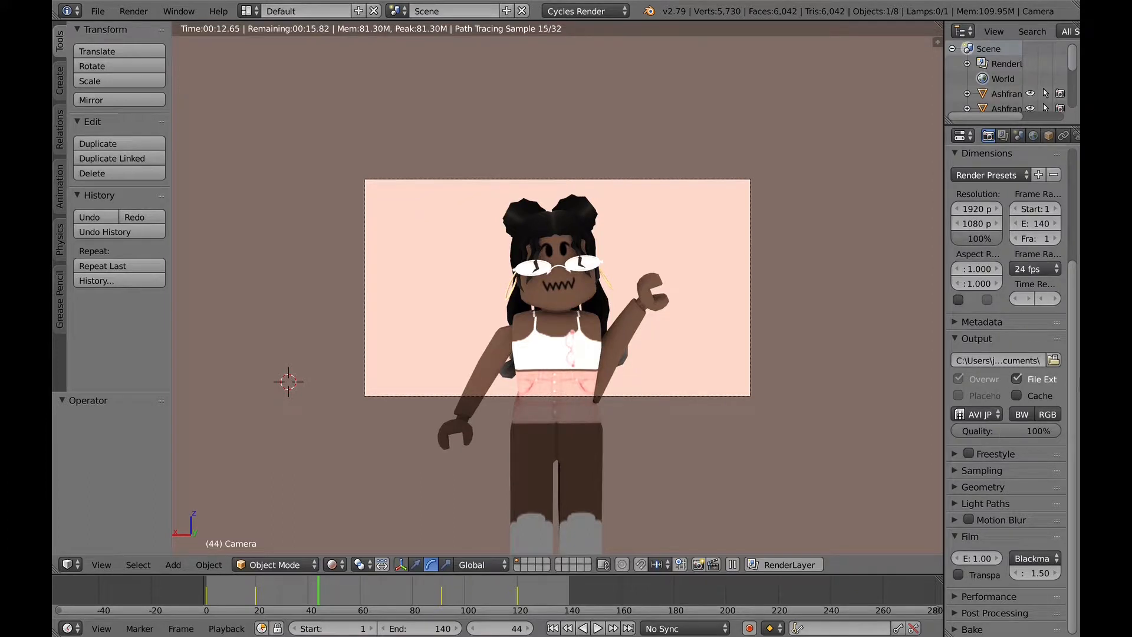
{"action": "middle_click_drag", "start_coordinate": [1011, 152], "coordinate": [1011, 153]}
{"action": "left_click", "coordinate": [1032, 135]}
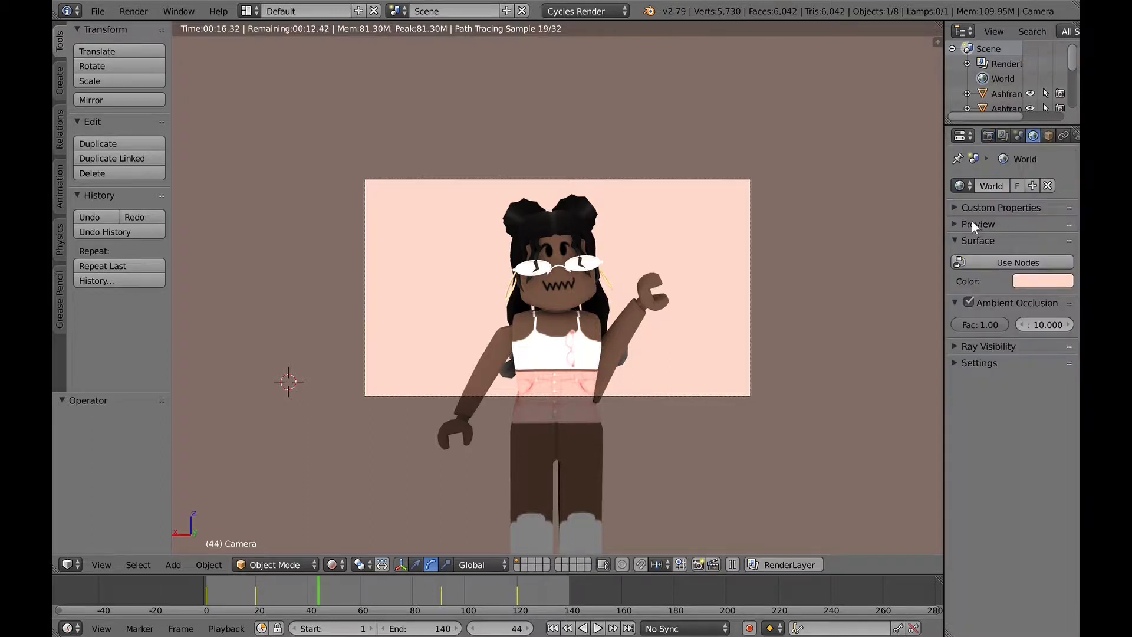
{"action": "left_click", "coordinate": [1040, 223]}
{"action": "left_click", "coordinate": [995, 209]}
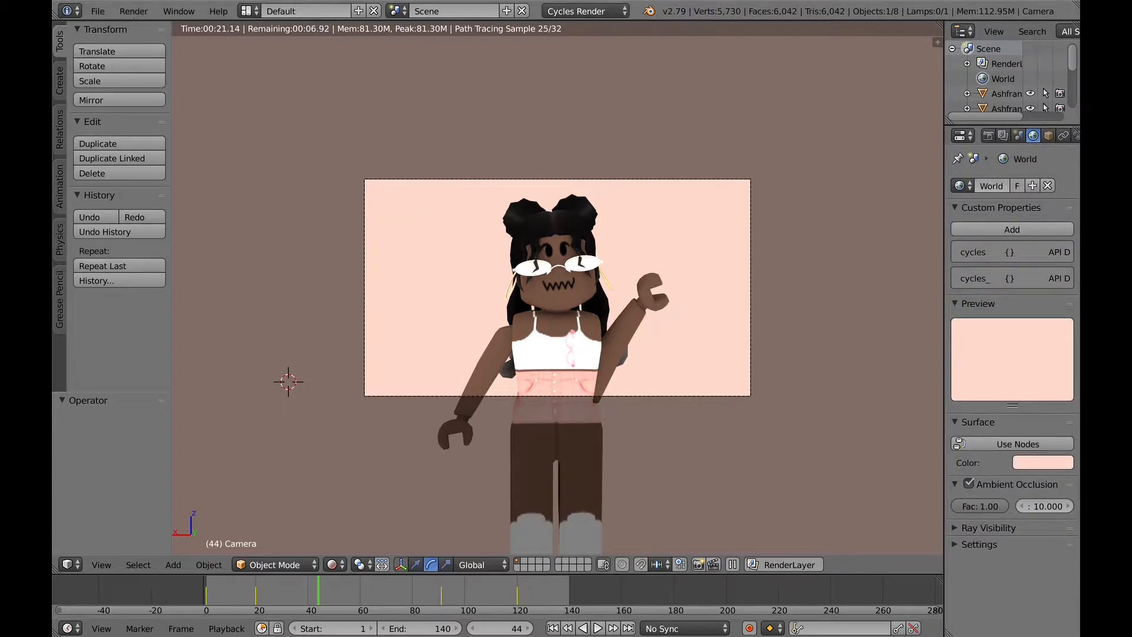
Step: Start rendering the full animation with Cycles
{"action": "left_click", "coordinate": [142, 12]}
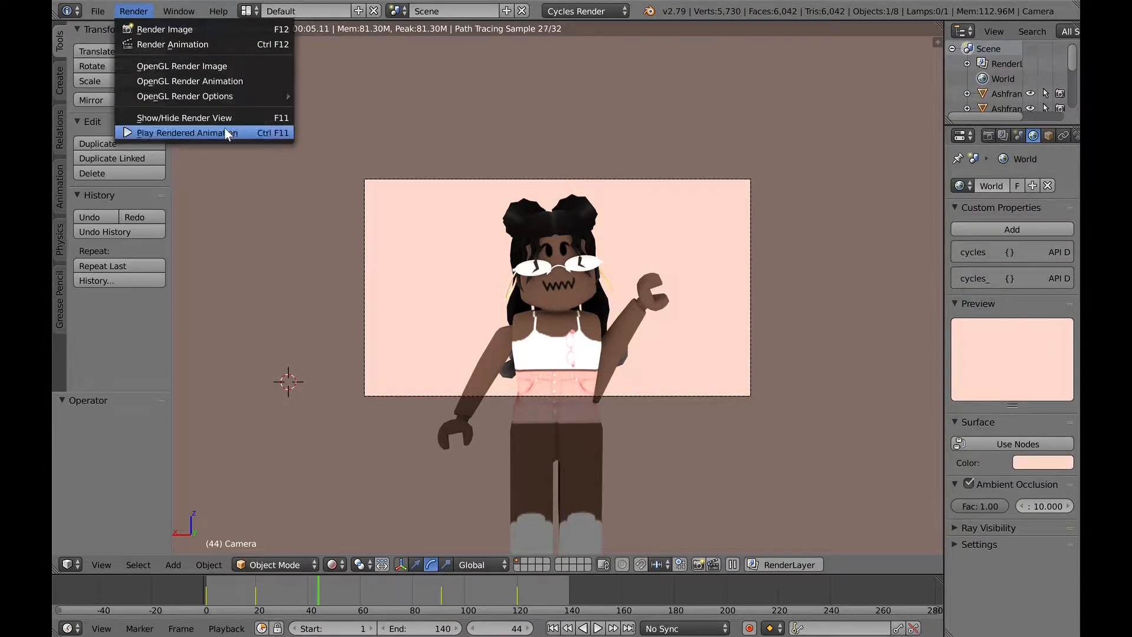
{"action": "left_click", "coordinate": [202, 44]}
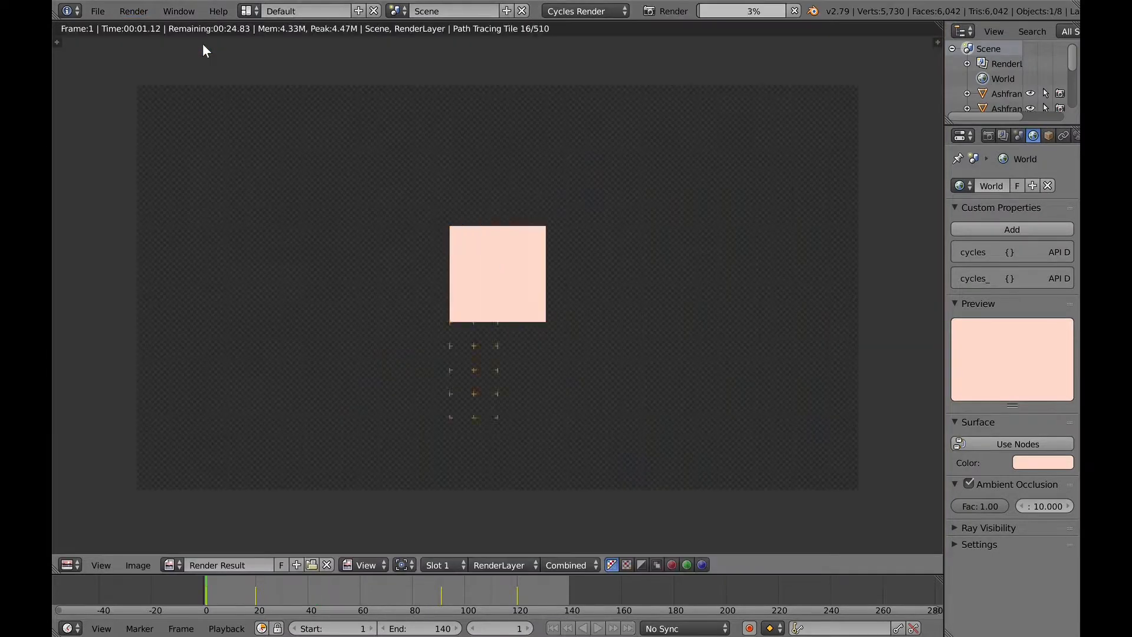